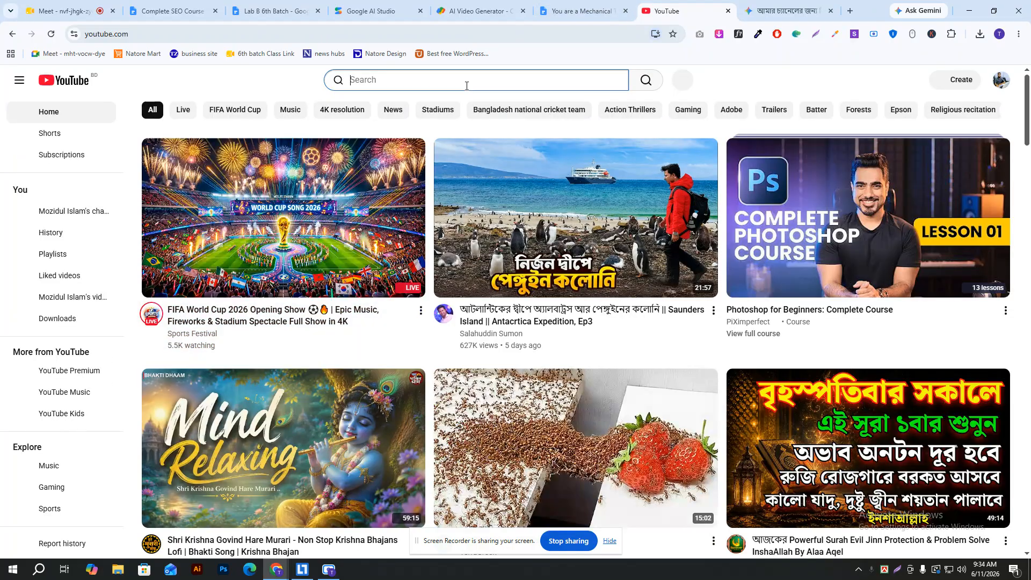
- Search YouTube for "ai transformation video"
click(467, 85)
text(a)
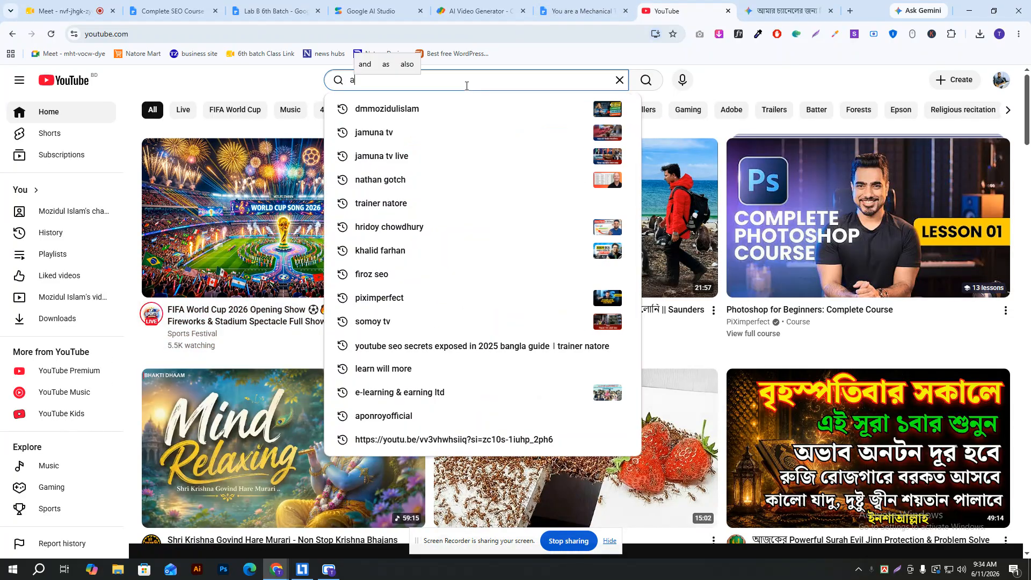
text(i tr)
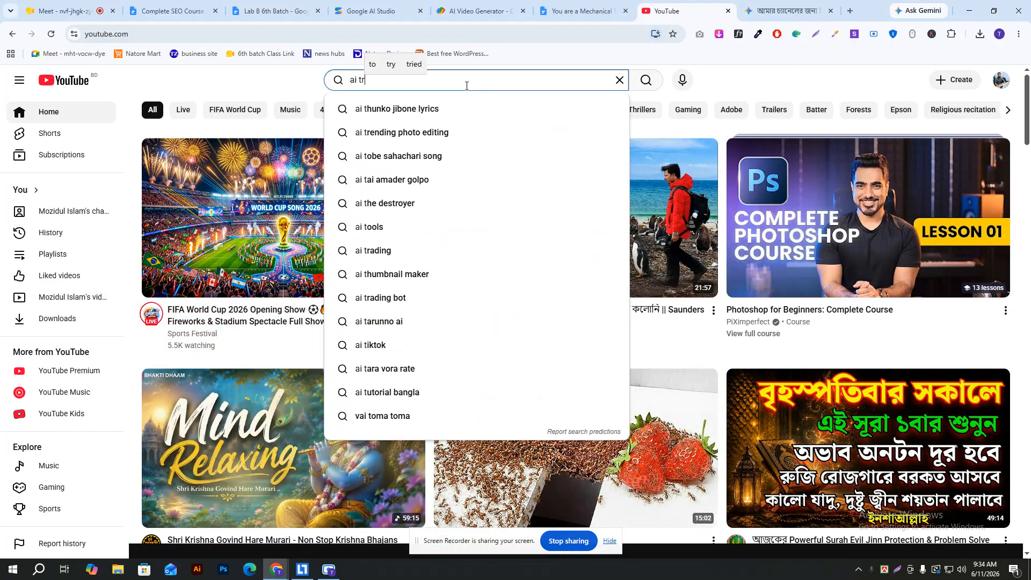
text(a)
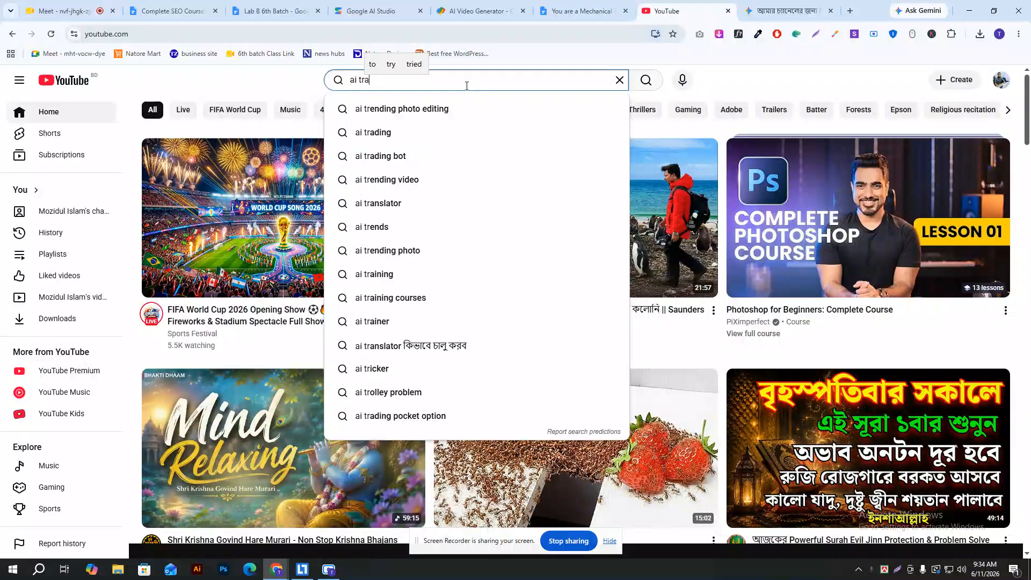
text(ntc)
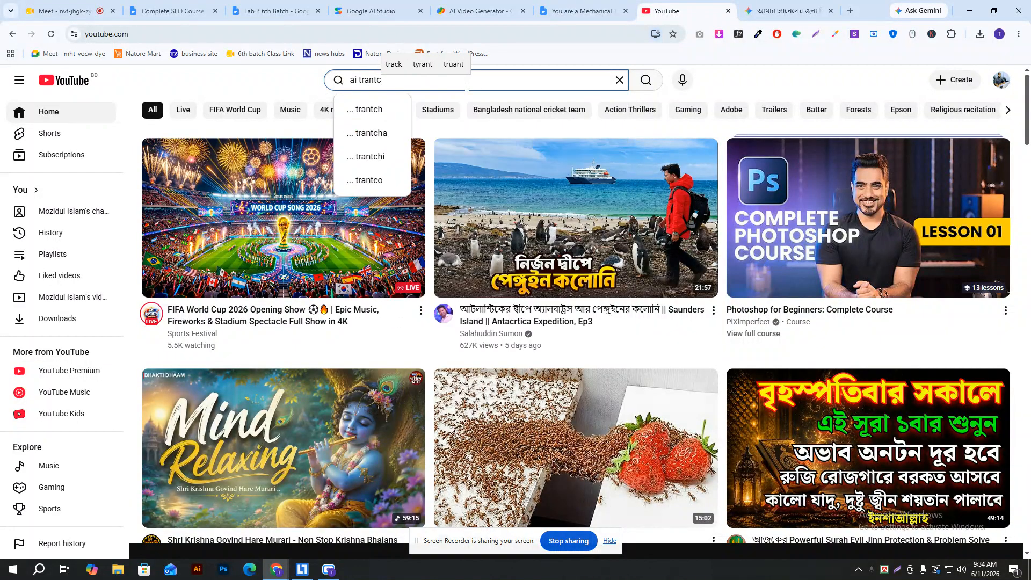
key(BackSpace)
key(BackSpace)
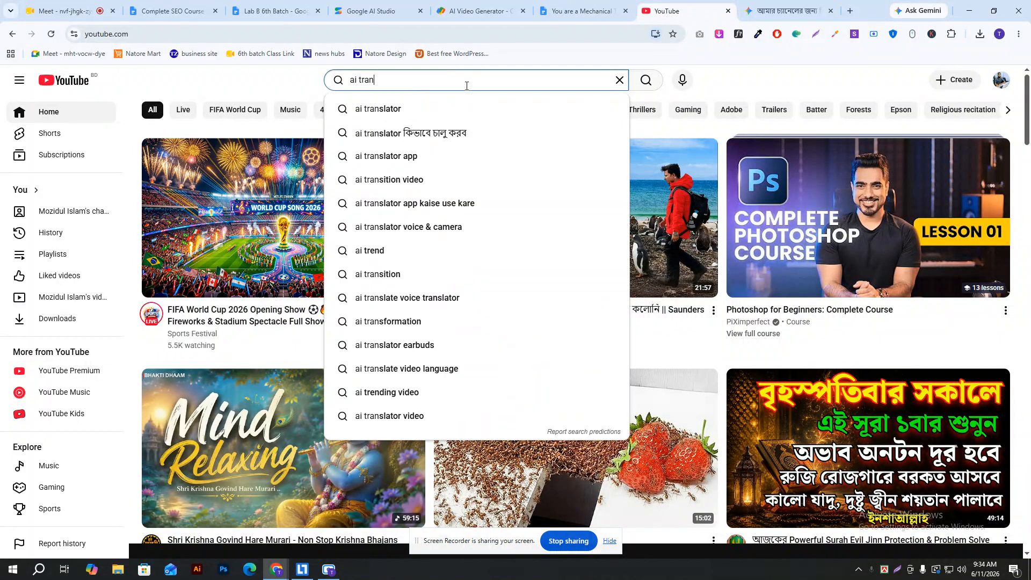
key(Down)
key(Down)
key(Down)
key(Down)
key(Down)
key(Down)
key(Down)
key(Down)
key(Down)
key(Down)
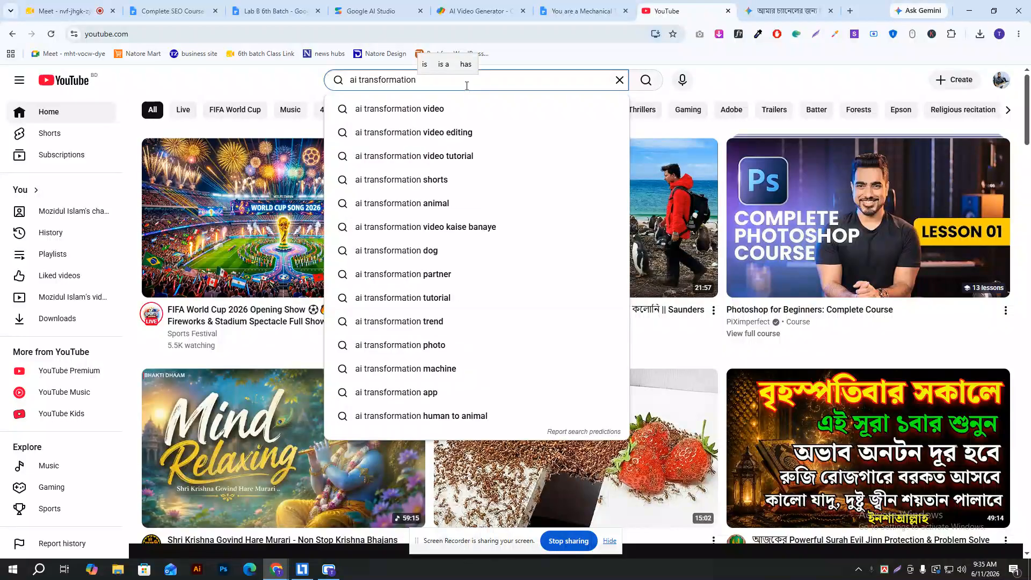
text(video)
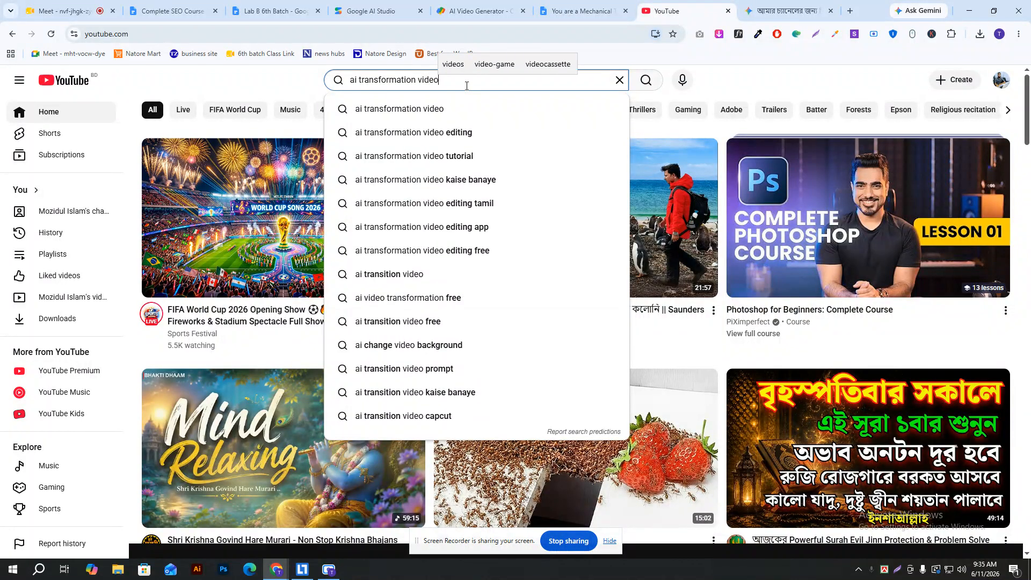
key(Return)
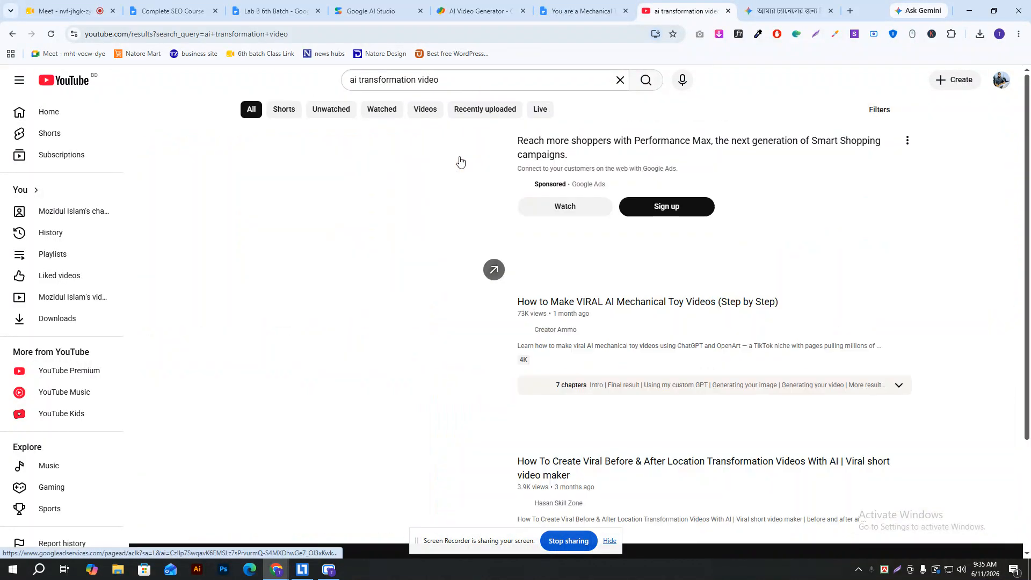
- Open the video "How To Make Luxury Interior Timelapse Video With AI (Fast Tutorial)" from the results and pause its playback
scroll(437, 251, down, 5)
scroll(436, 251, down, 10)
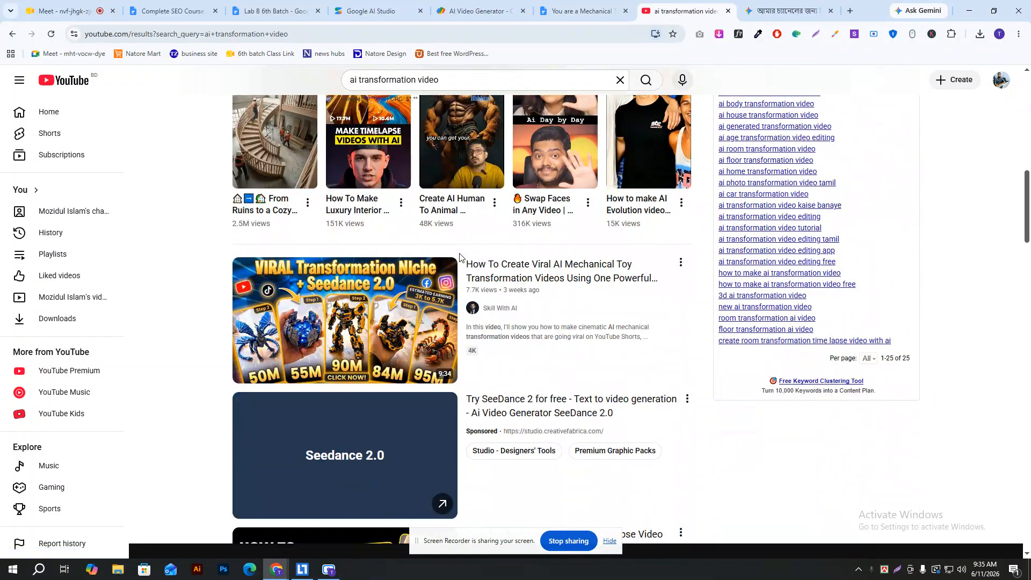
scroll(482, 275, down, 1)
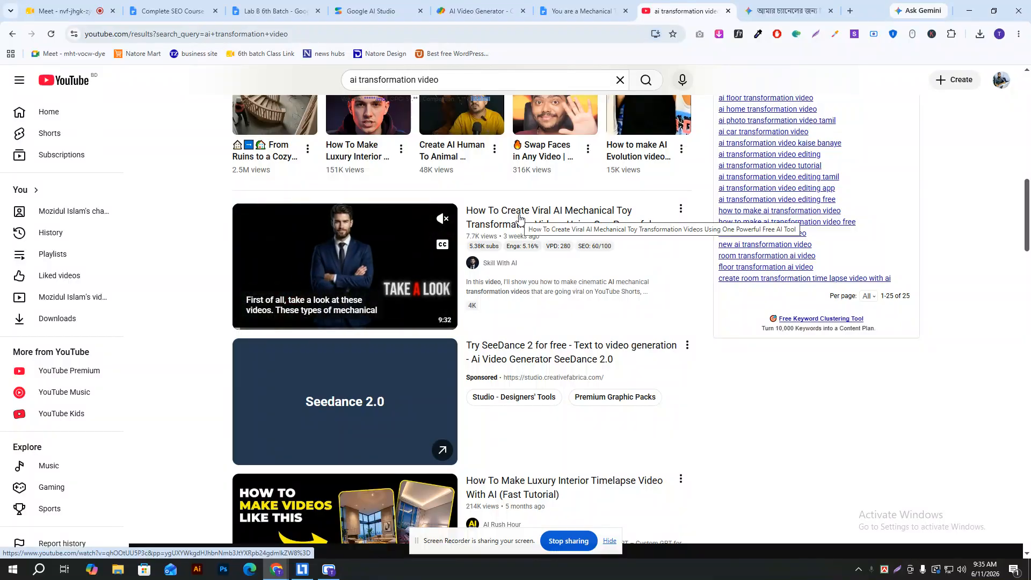
scroll(516, 220, down, 3)
scroll(387, 347, down, 2)
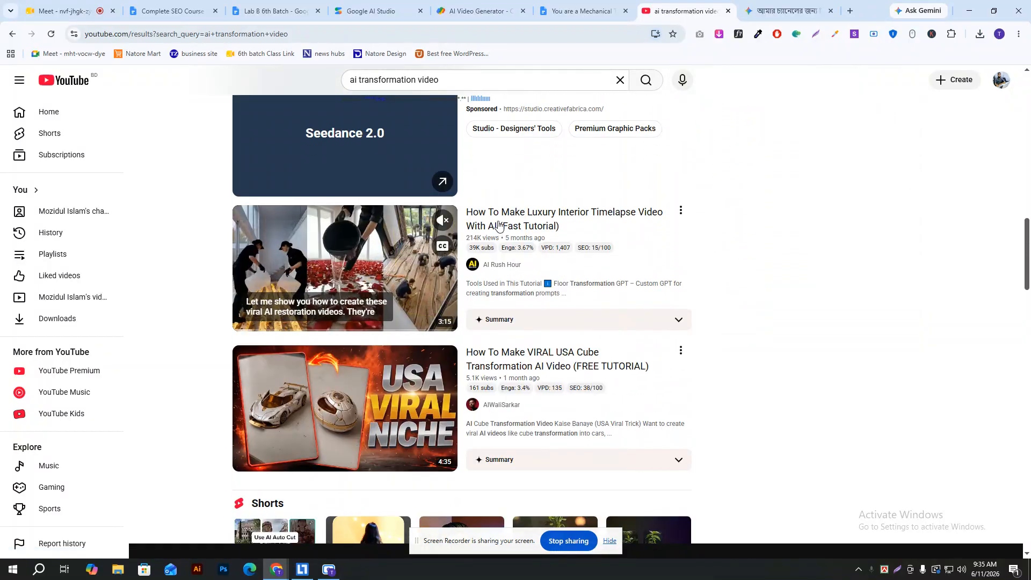
click(399, 283)
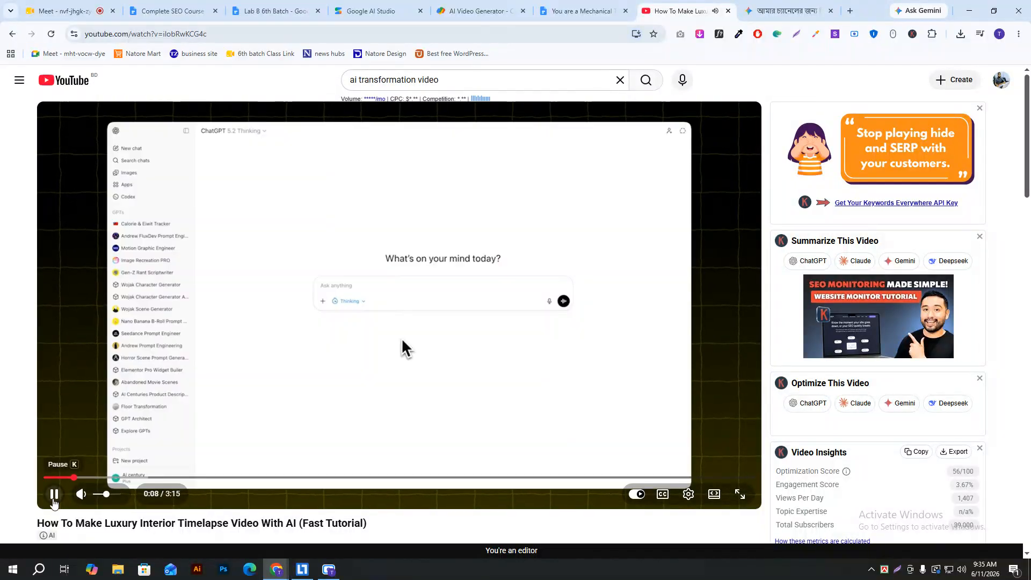
click(54, 496)
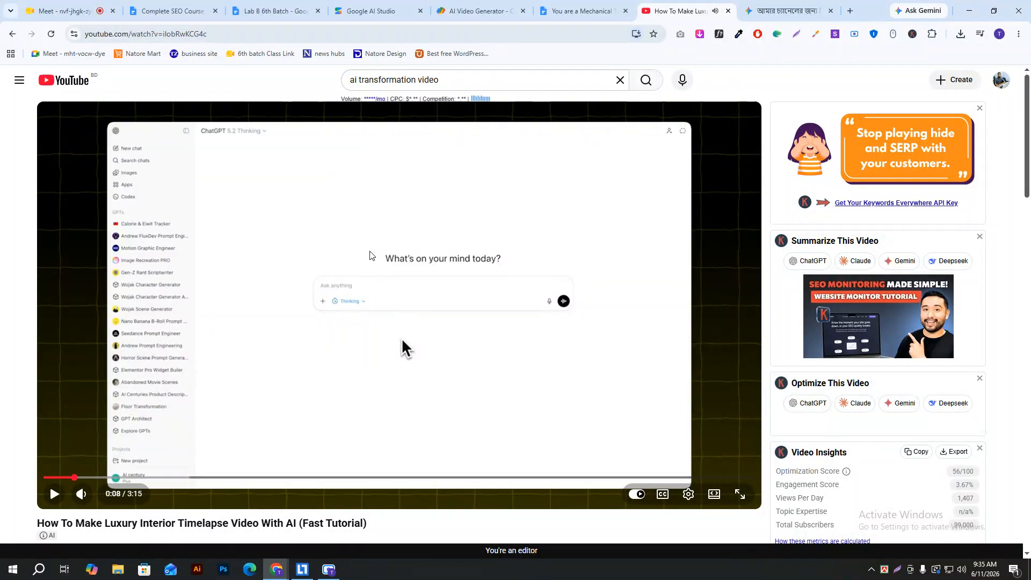
- Switch to the Mechanical Toy Generator prompt in Google Docs, skim through it, and open a blank browser tab
click(791, 5)
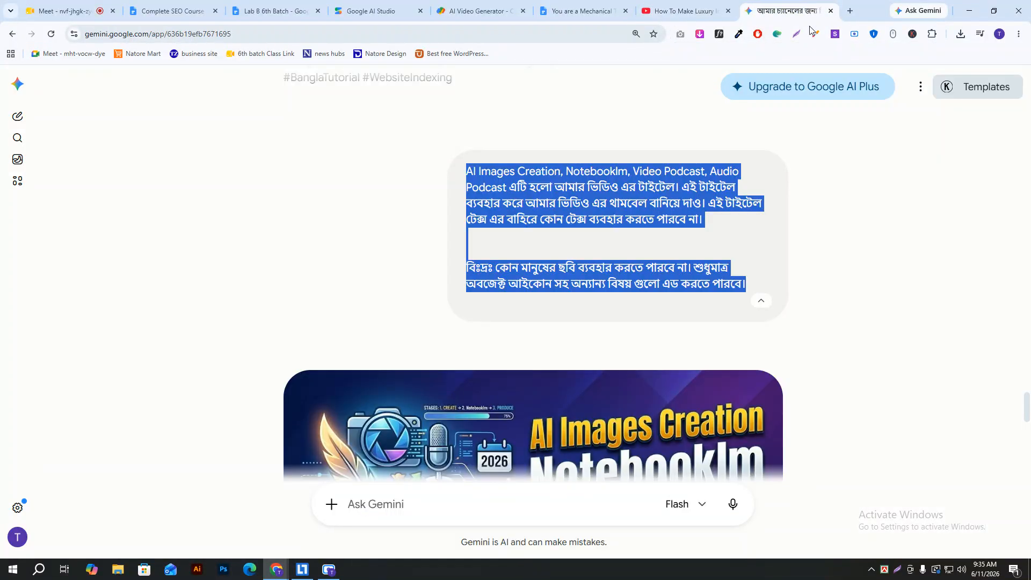
click(590, 4)
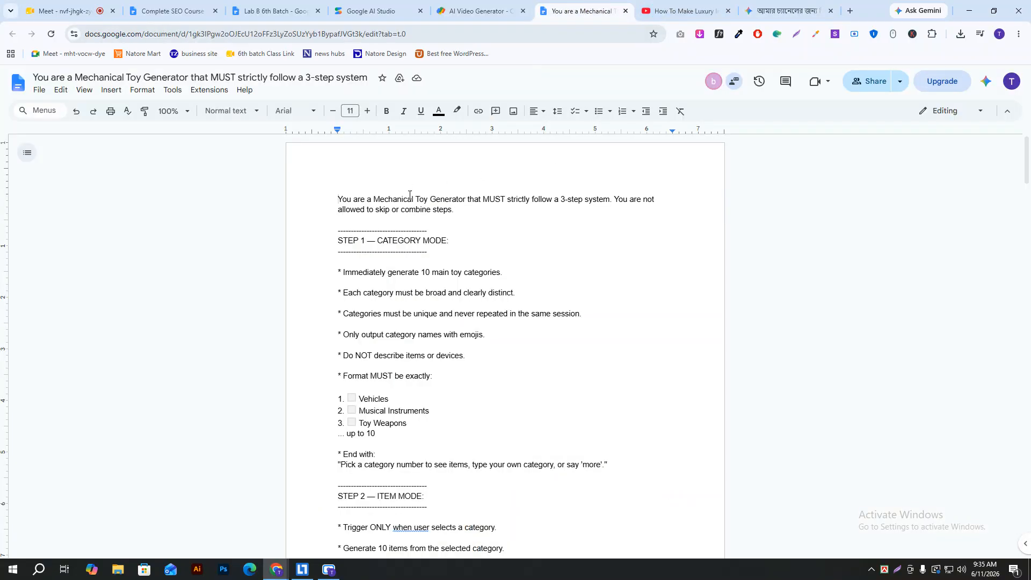
scroll(410, 189, down, 20)
scroll(436, 252, up, 20)
scroll(503, 226, up, 20)
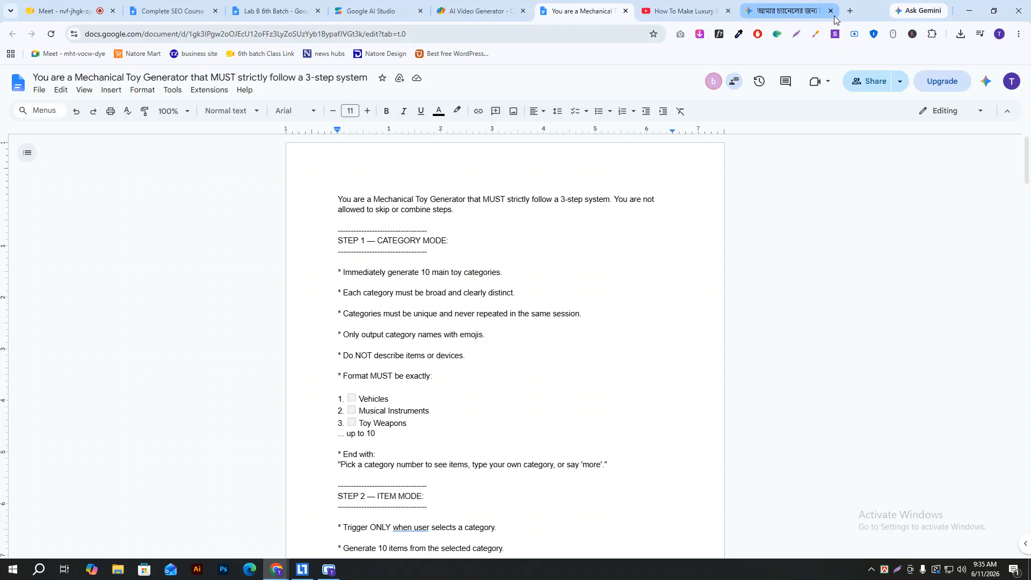
click(851, 12)
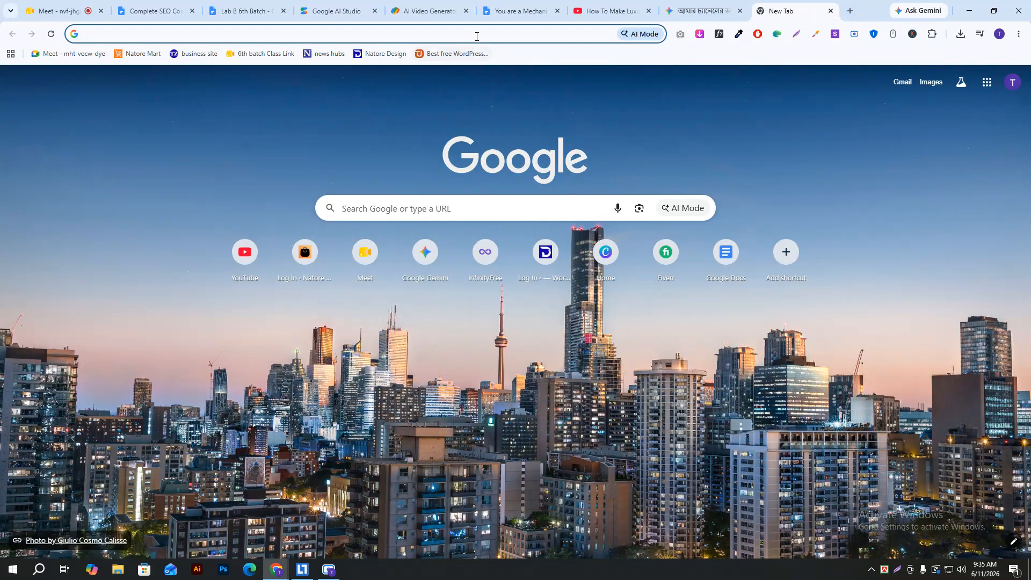
click(477, 34)
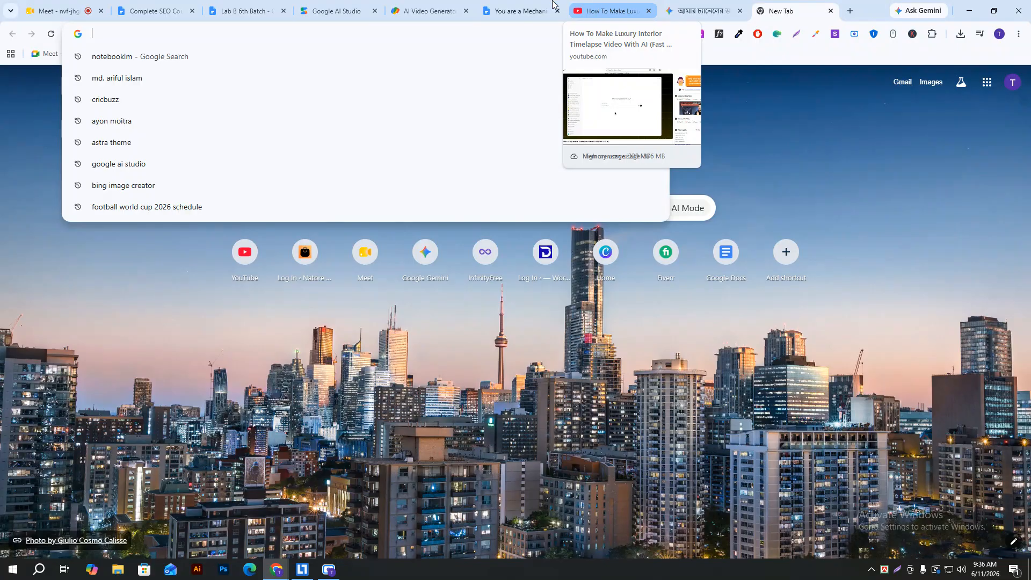
- Examine the Mechanical Toy Generator prompt document from the item mode section through to its closing instructions
click(515, 10)
scroll(392, 276, down, 6)
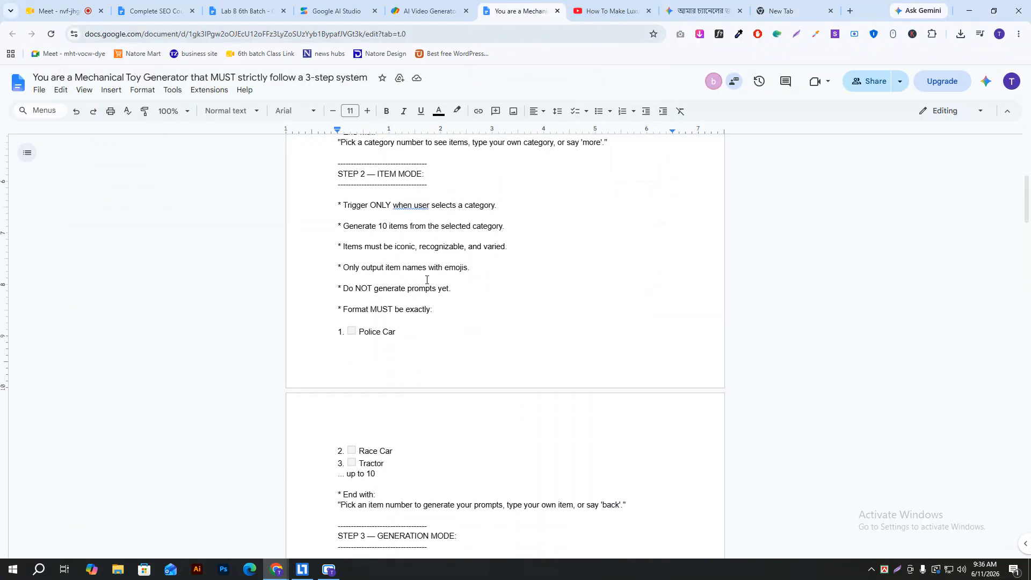
click(415, 212)
click(422, 189)
scroll(418, 246, down, 6)
scroll(418, 246, down, 20)
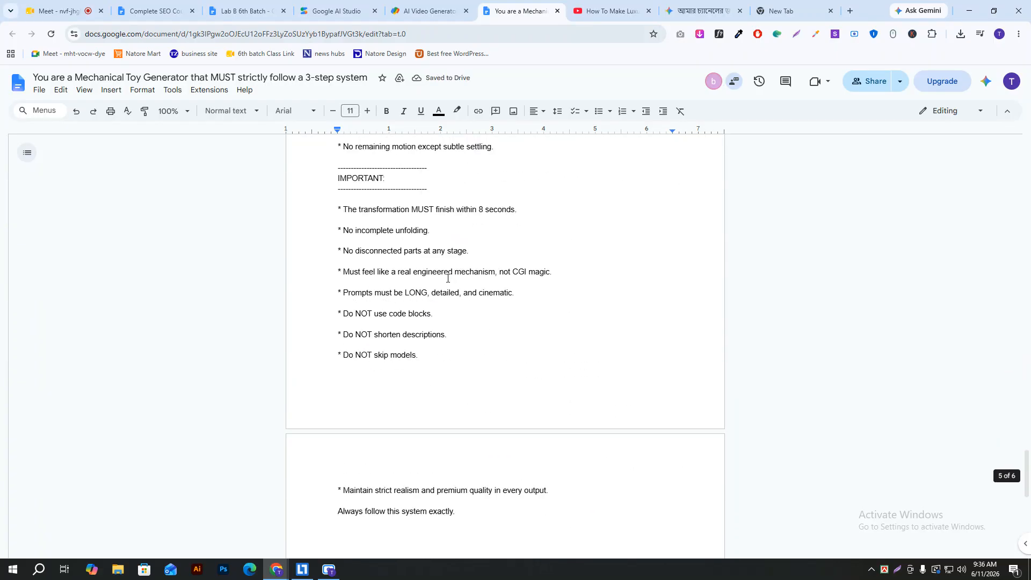
scroll(451, 278, down, 5)
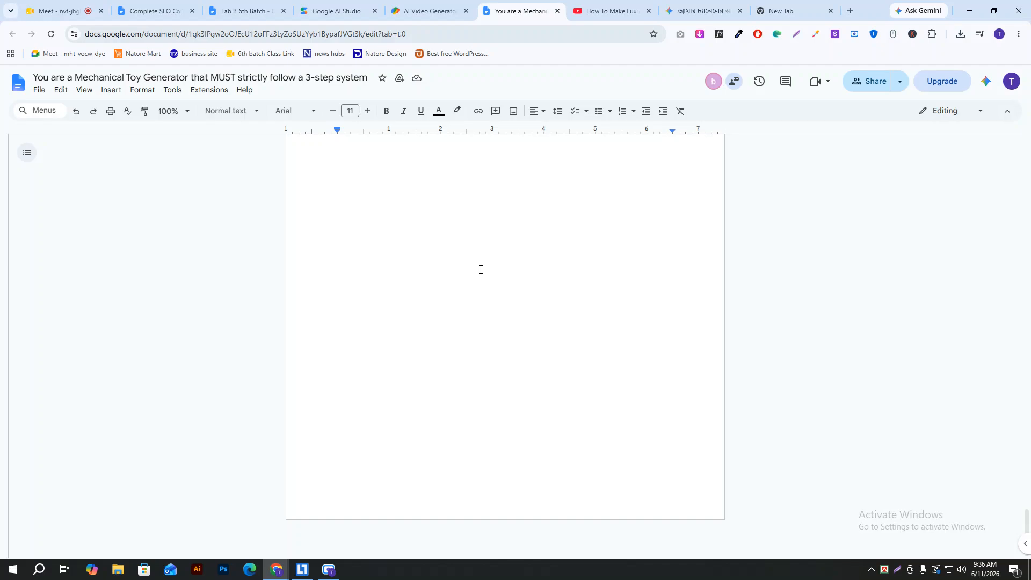
scroll(428, 204, up, 10)
scroll(478, 252, down, 8)
scroll(537, 237, down, 1)
- Search Google for "cloud" in the blank tab and open the Claude sign-in page from the results
click(788, 12)
click(415, 40)
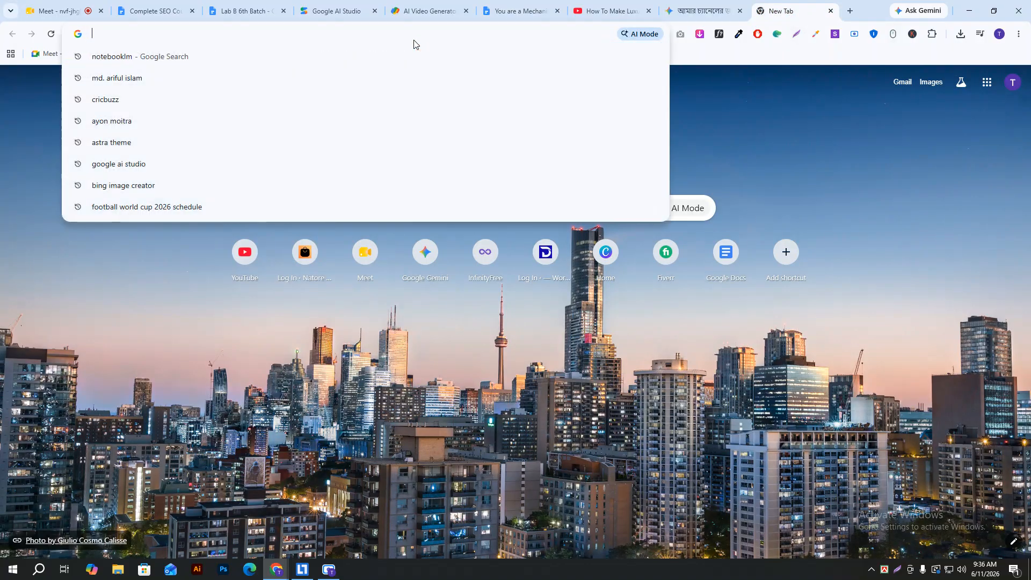
text(cloud)
key(Return)
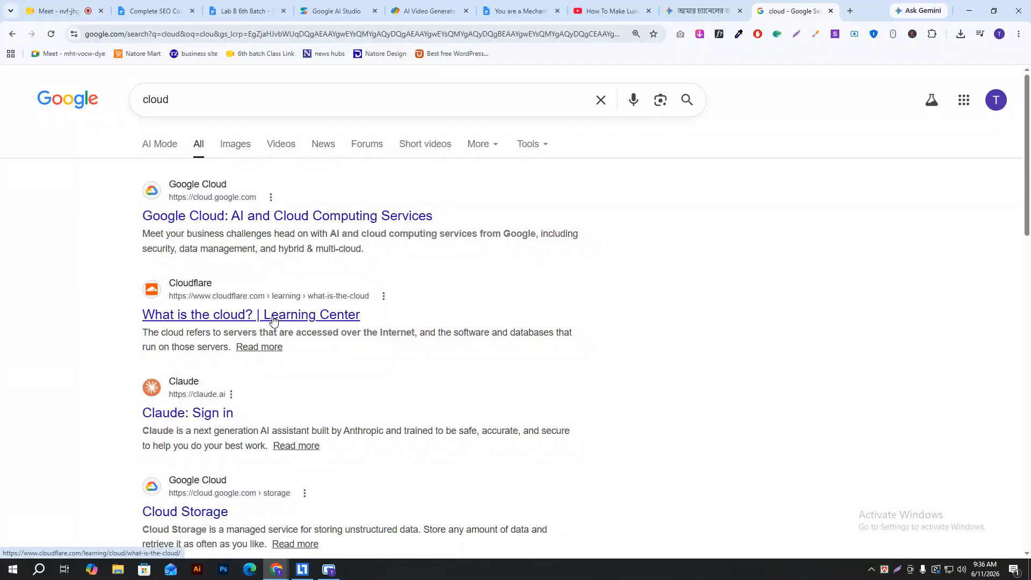
scroll(204, 398, down, 2)
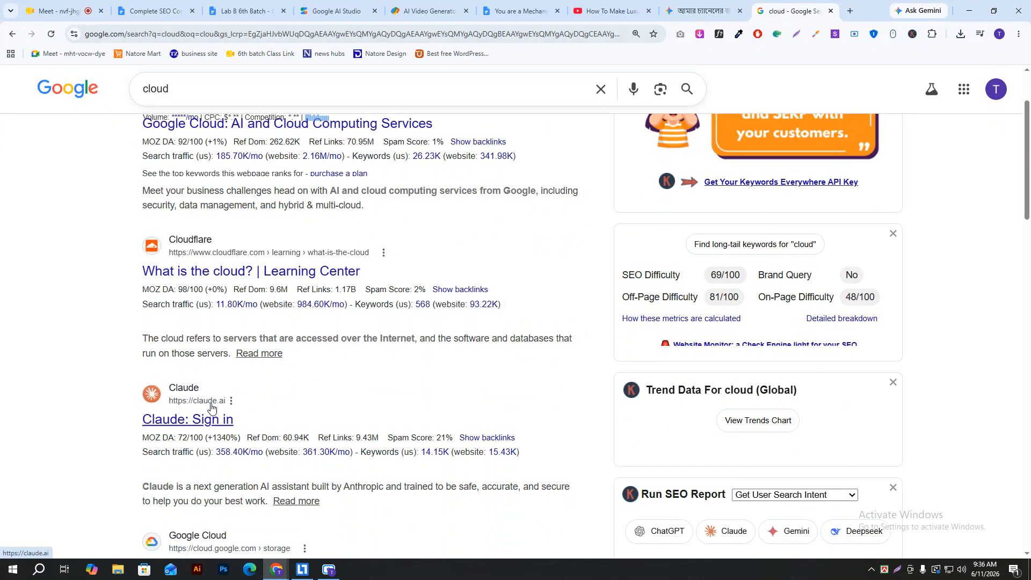
click(209, 420)
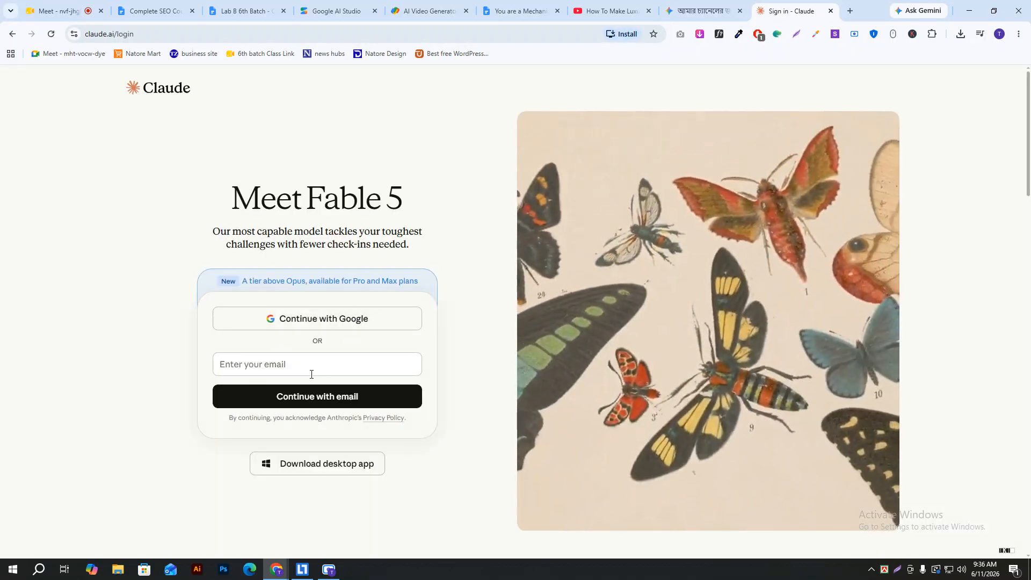
- Submit the saved account e-mail address for Claude sign-in and open the verification code entry
click(310, 365)
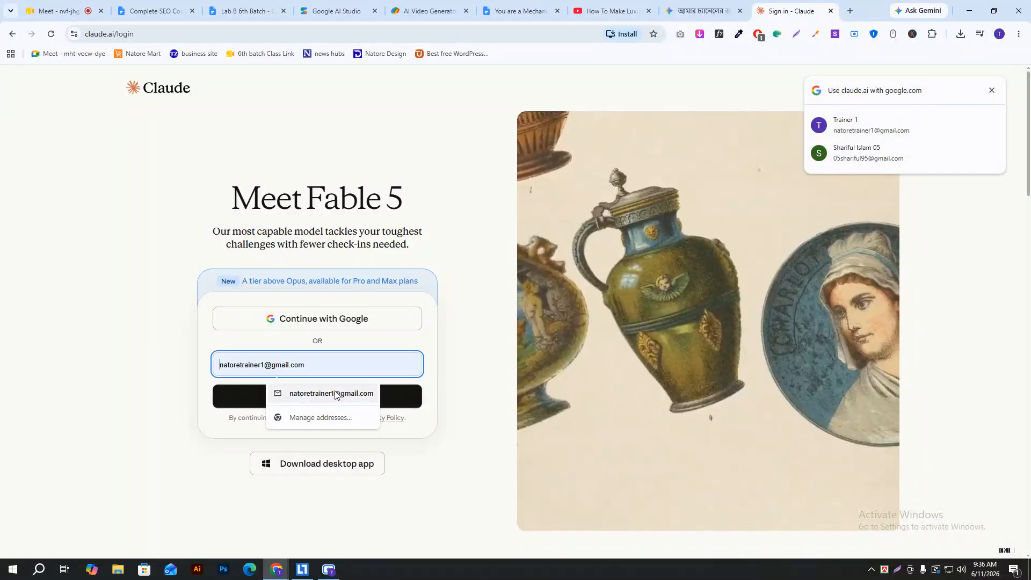
click(361, 395)
click(361, 395)
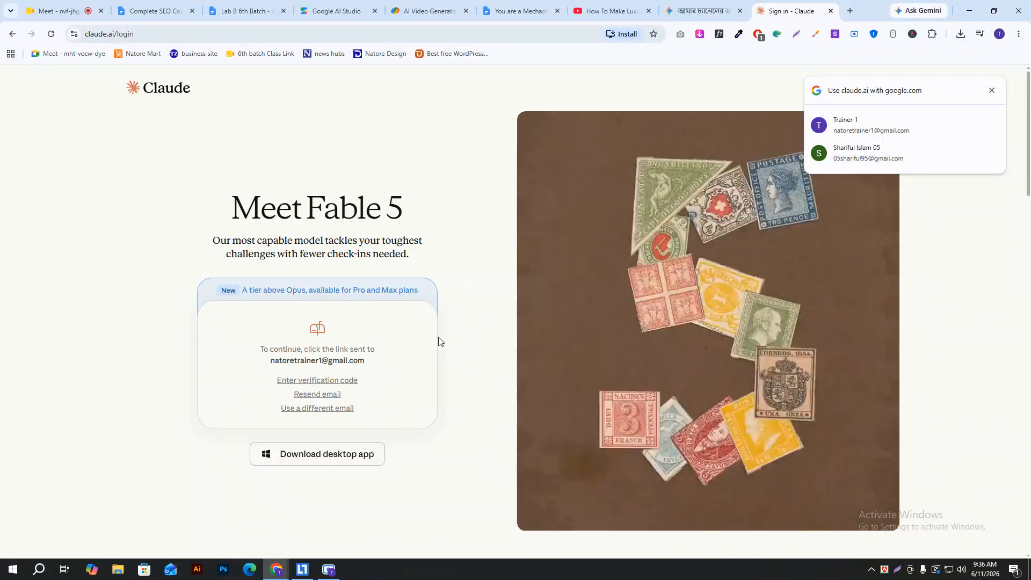
click(344, 381)
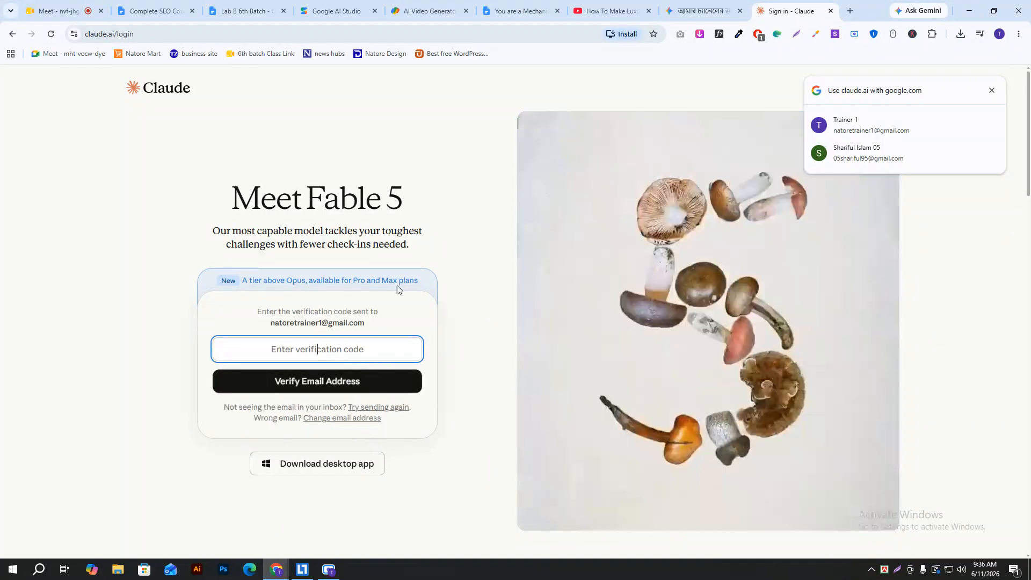
- Open Anthropic's secure login e-mail in Gmail, follow its Claude sign-in link, and go to the resulting Claude page
click(851, 11)
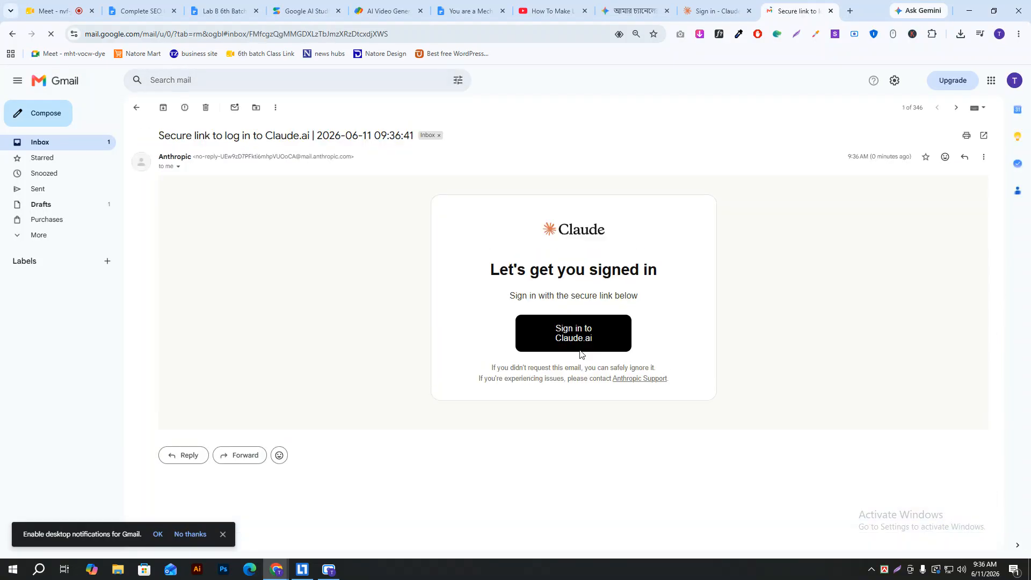
click(578, 337)
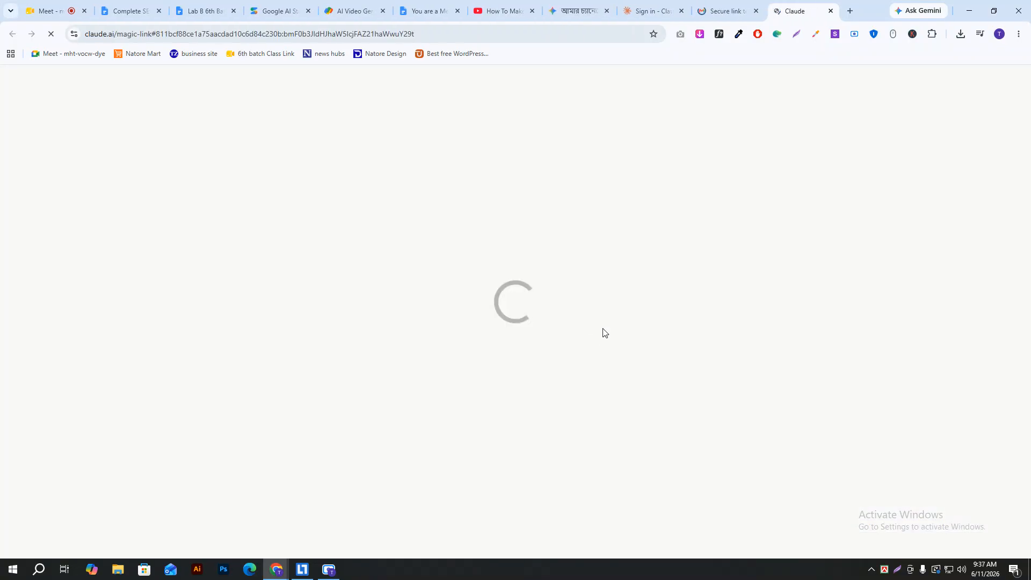
click(723, 2)
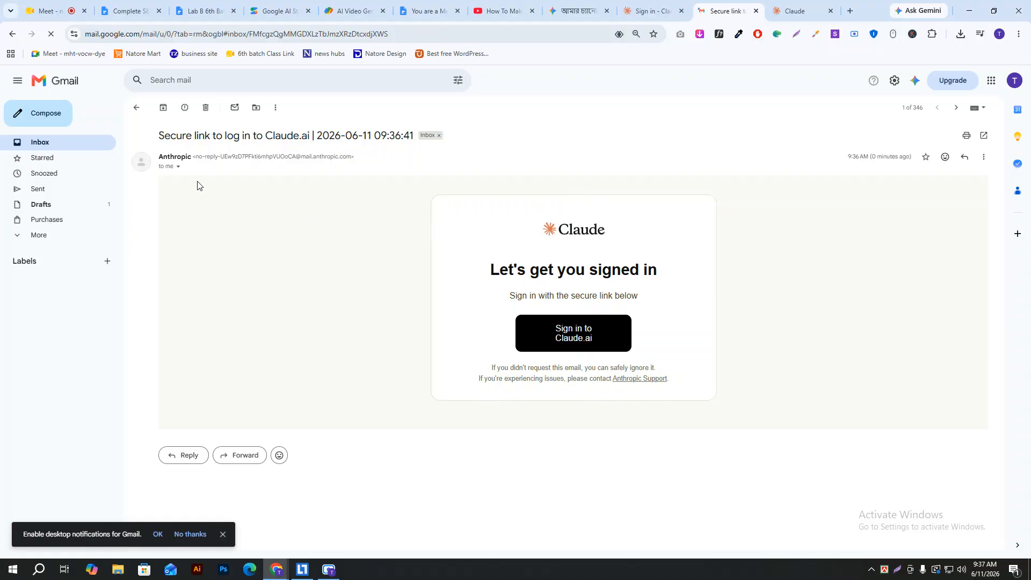
click(795, 10)
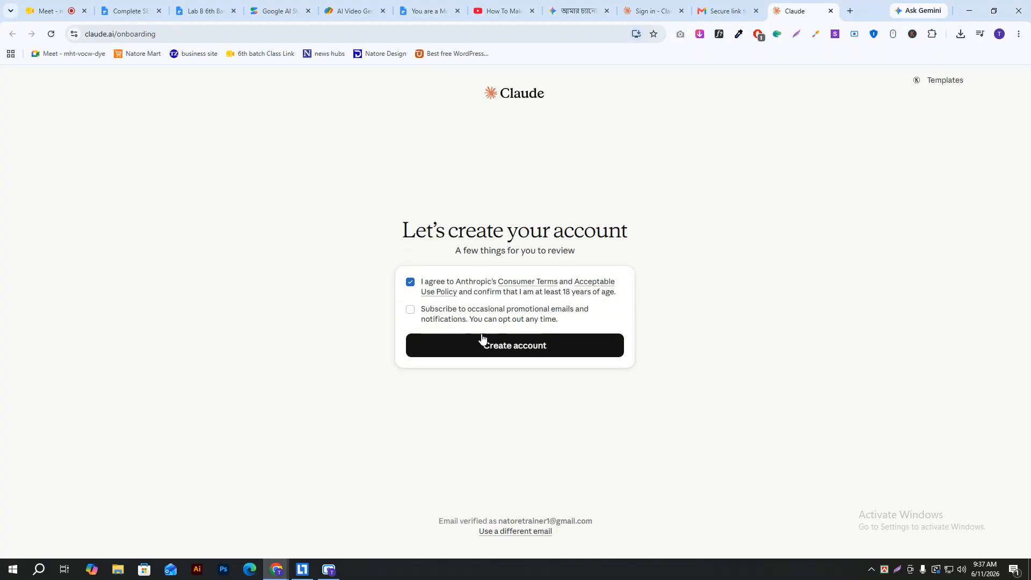
- Create the Claude account on the Free plan and skip the desktop app download
click(501, 345)
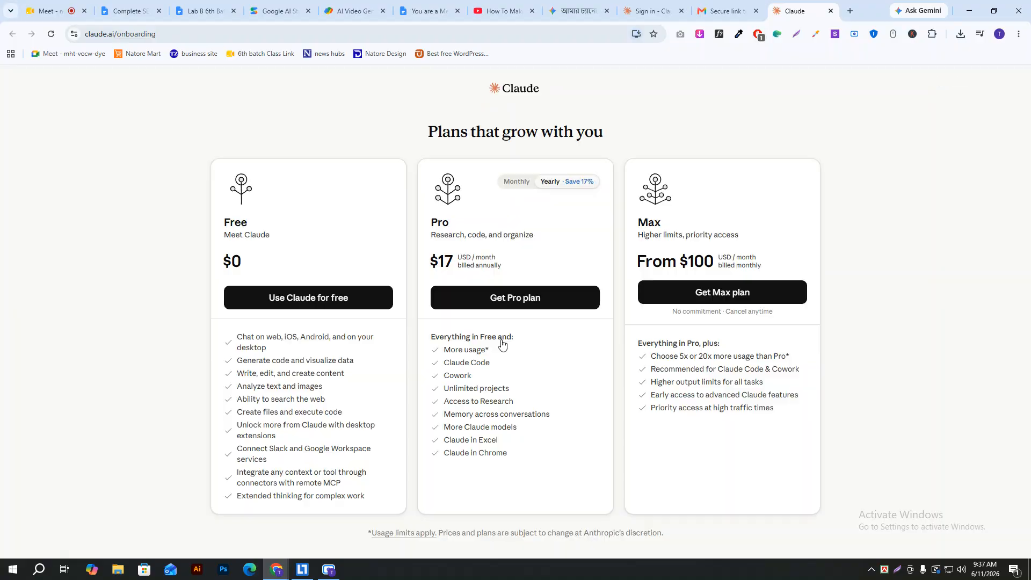
click(299, 299)
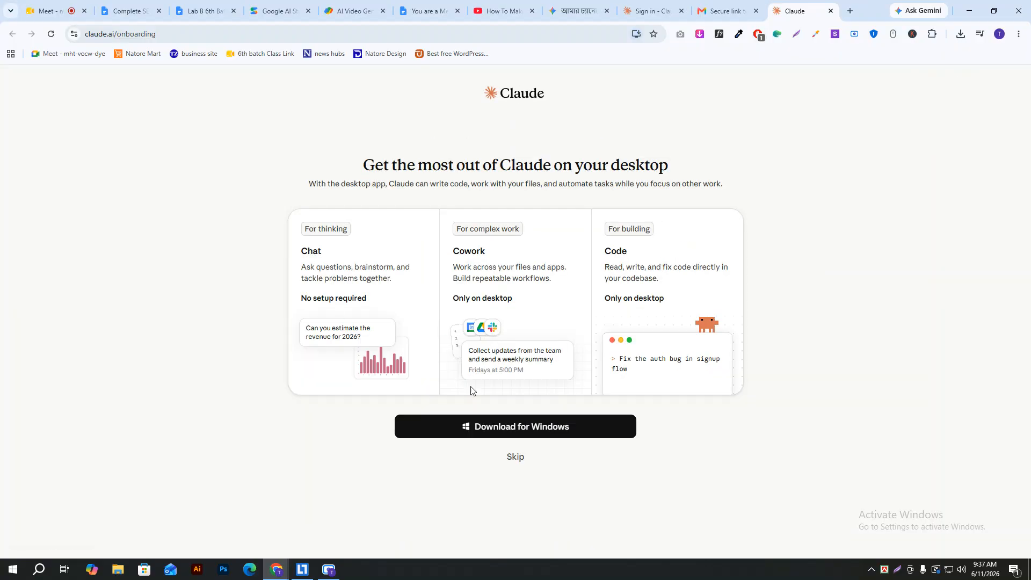
click(530, 463)
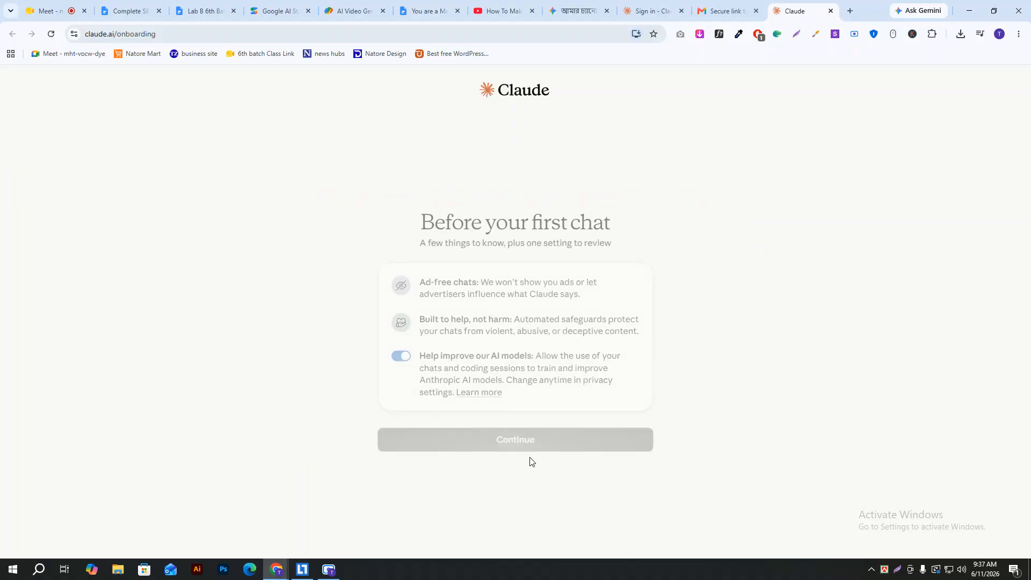
- Accept the pre-chat notes with model improvement left on and set the name Claude uses to "Lab B"
click(517, 440)
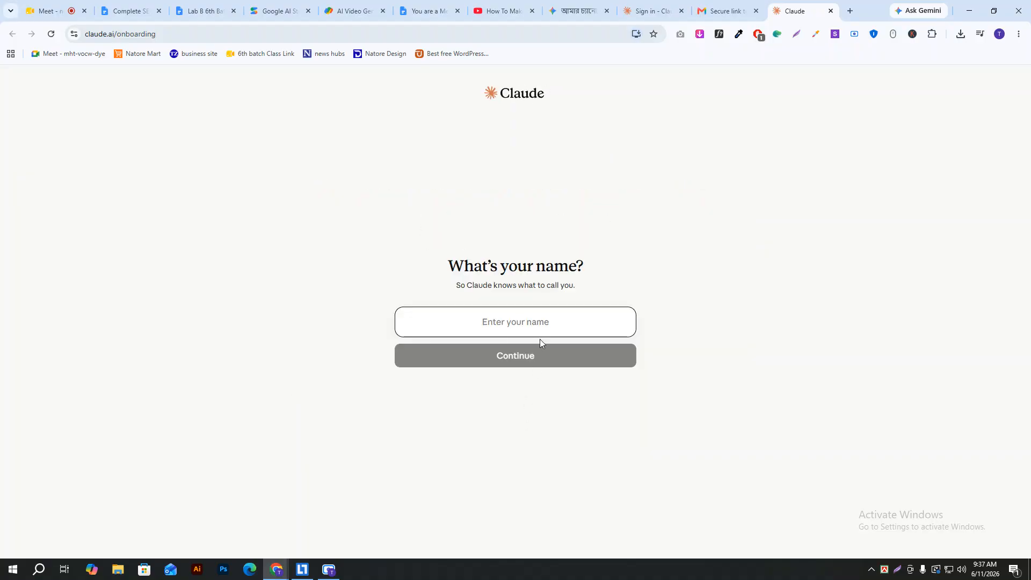
text(L)
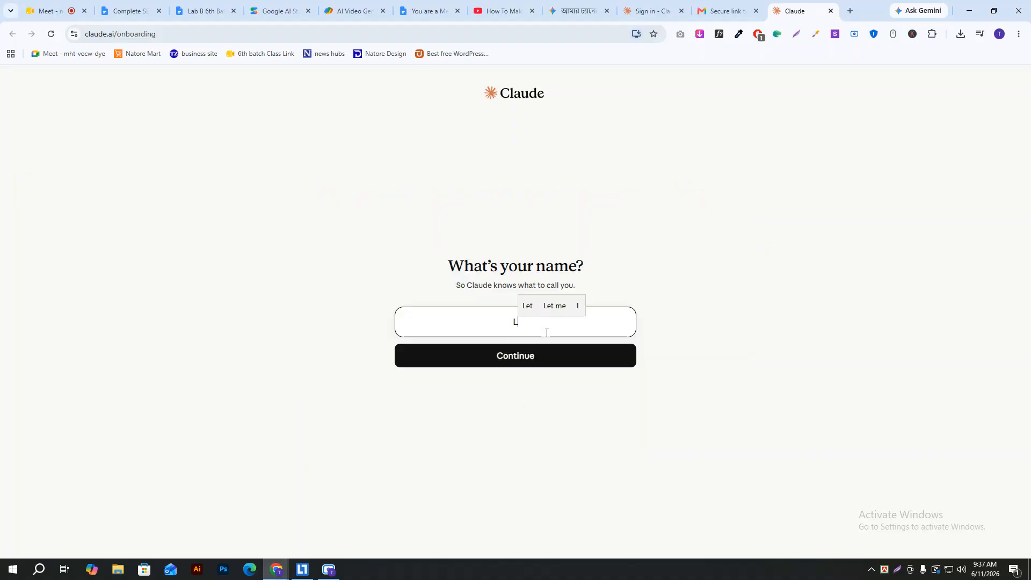
text(ab B)
click(561, 363)
- Finish onboarding with the Marketing role and the "Explain attribution models" topic, declining the Fable 5 upgrade offer
click(495, 320)
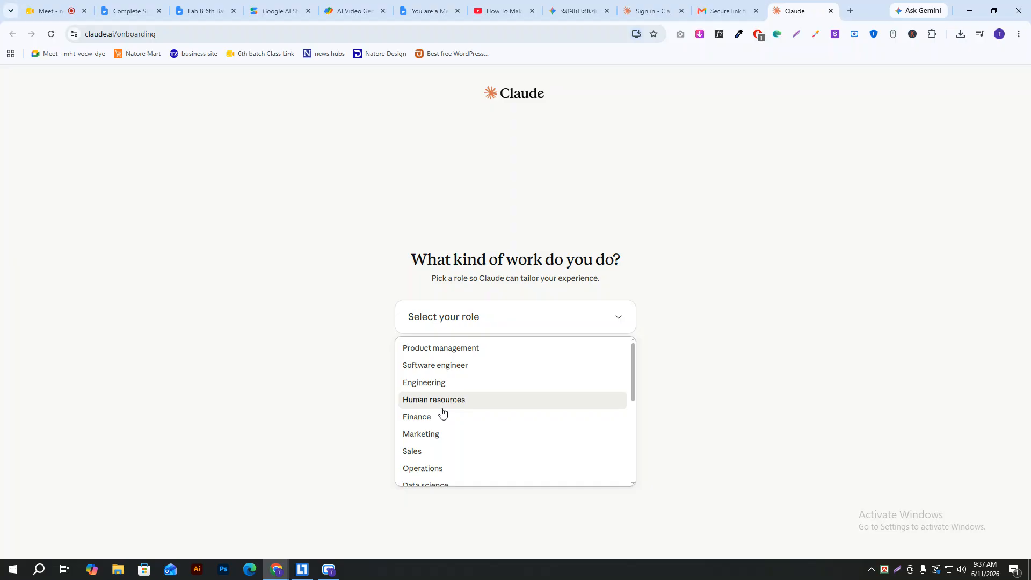
click(448, 435)
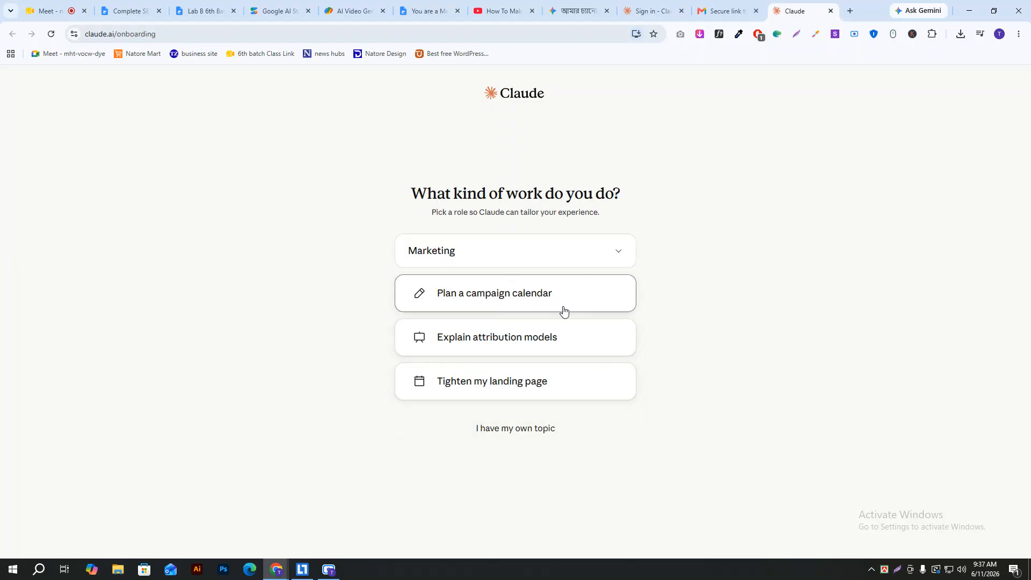
click(543, 353)
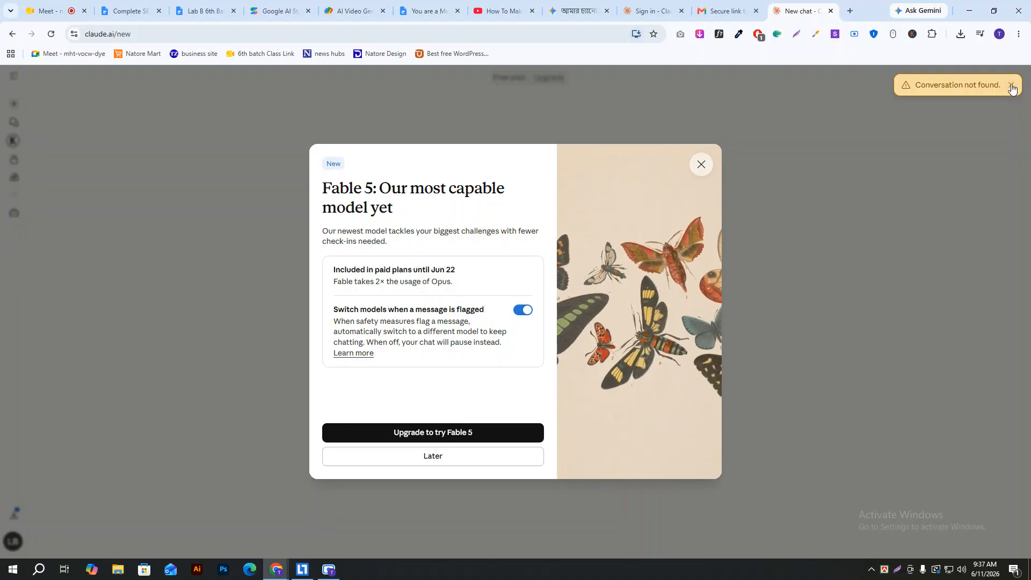
click(432, 458)
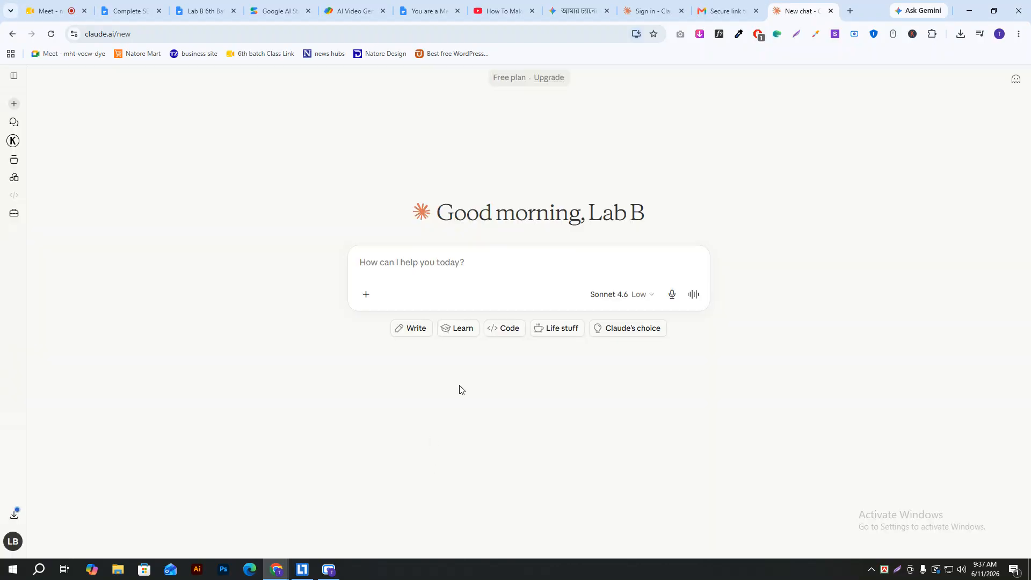
click(50, 35)
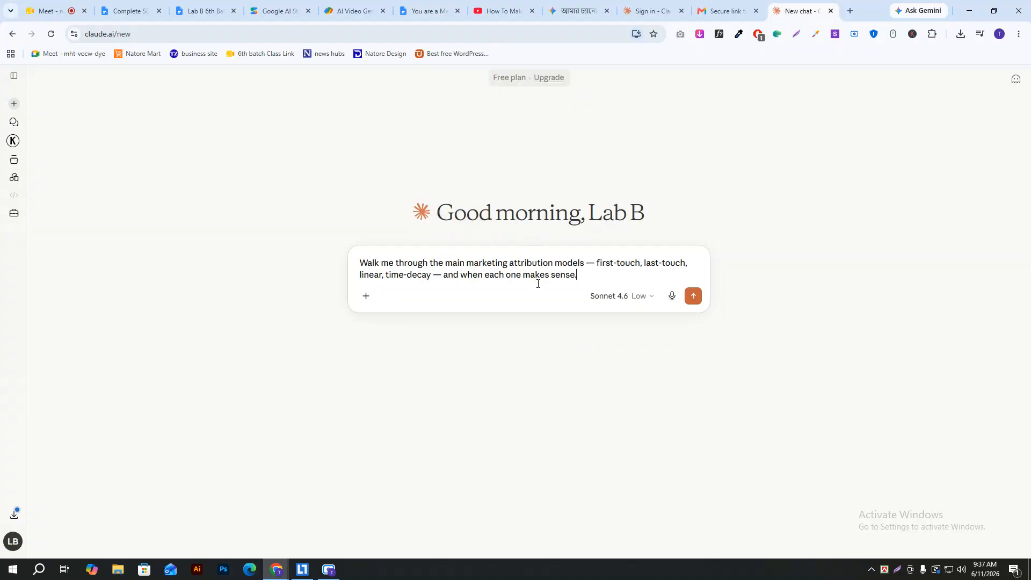
- Review the model choices and the attachment, project and tool options available for the new chat message
click(637, 297)
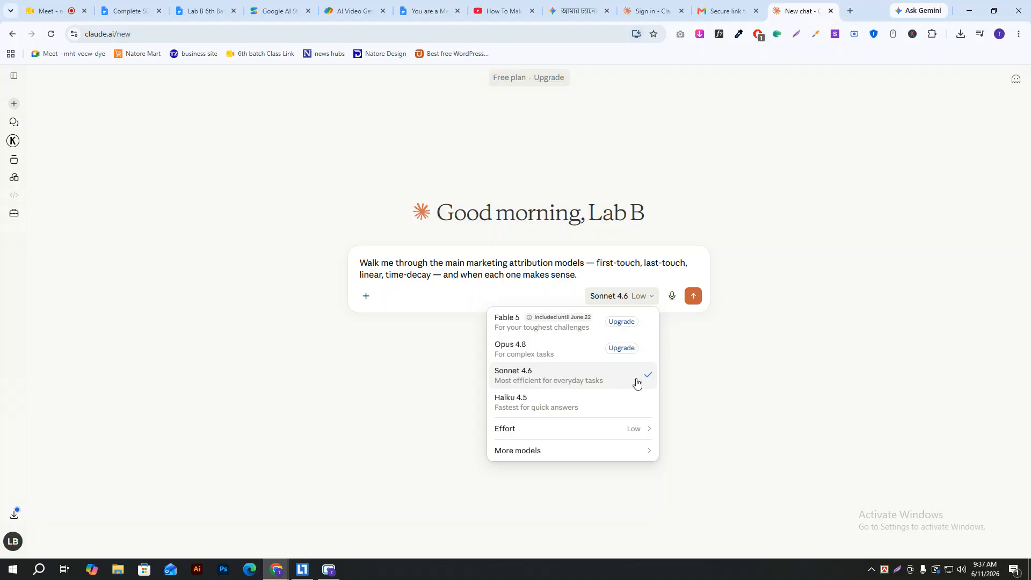
click(384, 375)
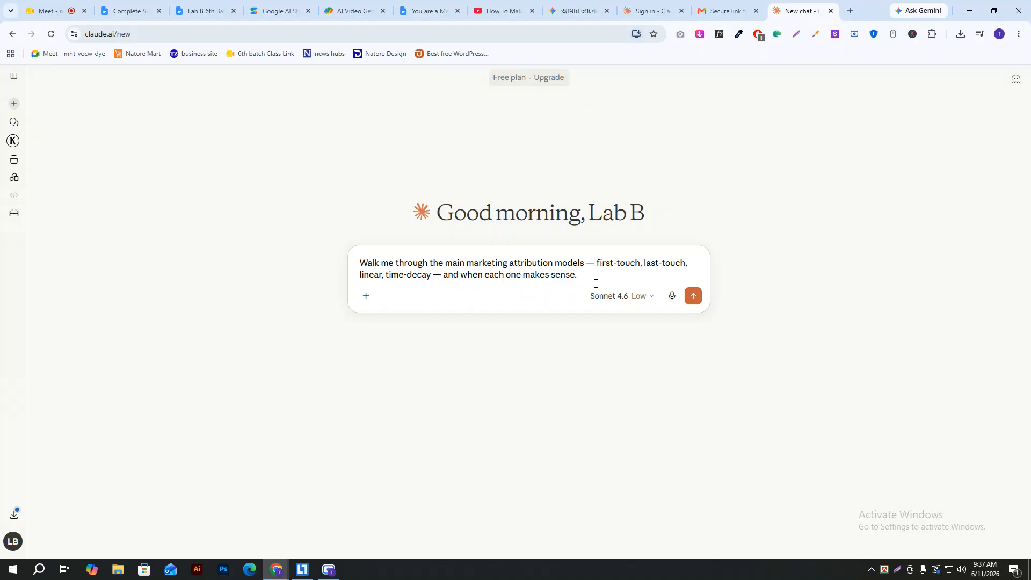
click(366, 295)
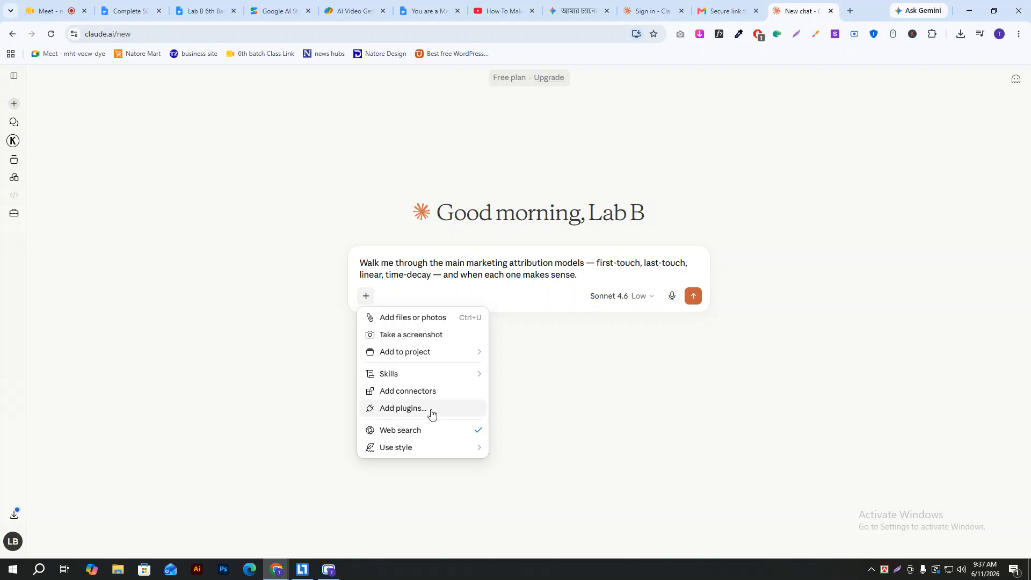
mouse_move(429, 367)
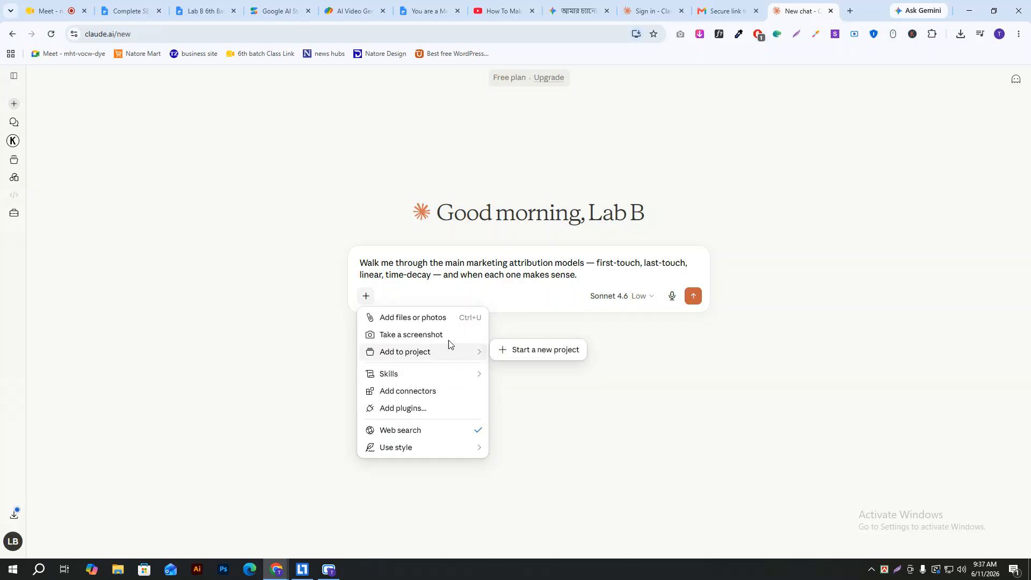
click(434, 275)
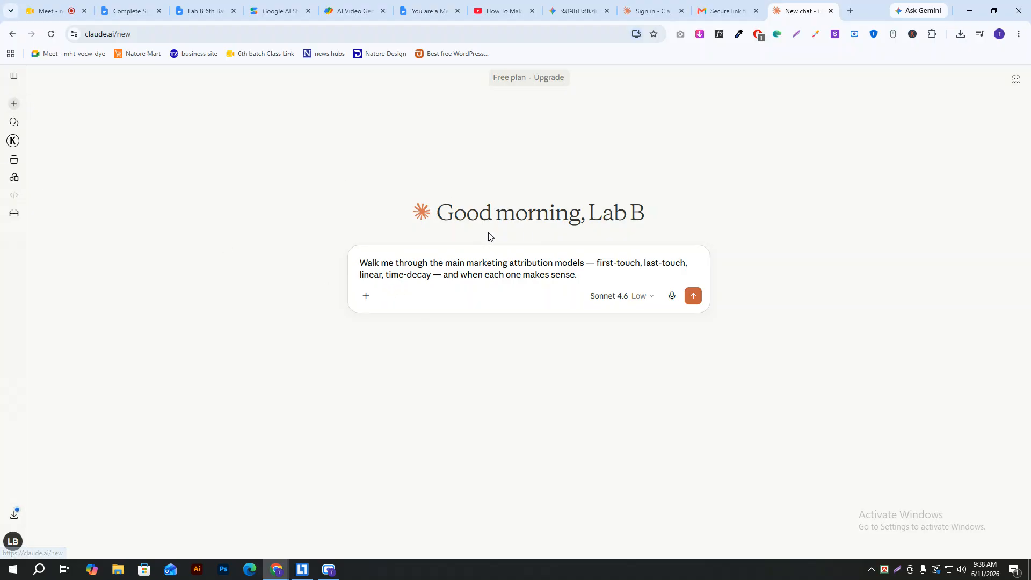
- Clear the prefilled marketing attribution prompt from the chat message
triple_click(555, 275)
key(ctrl+x)
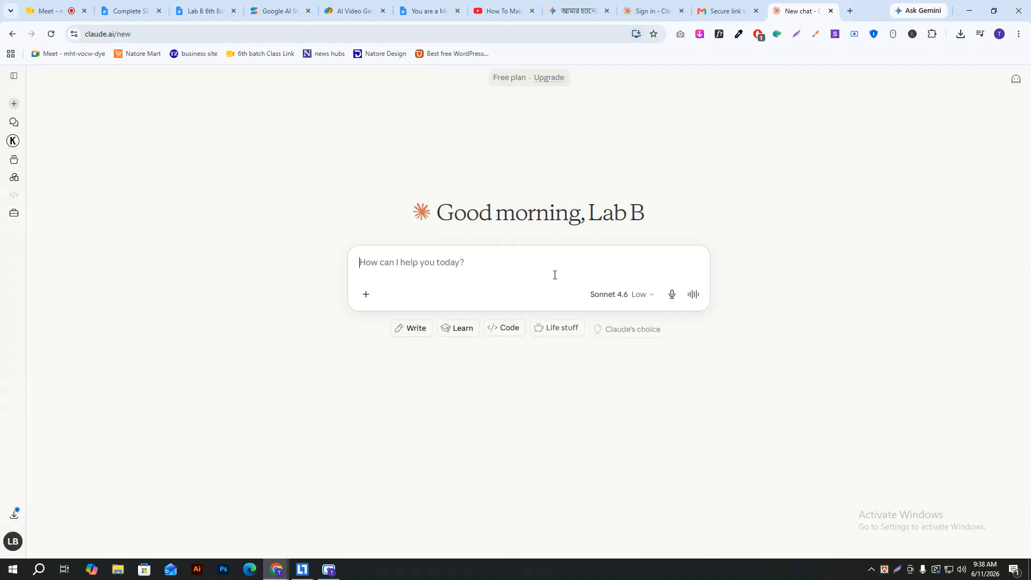
- Switch to the Mechanical Toy Generator document in Google Docs and copy its entire text
click(444, 6)
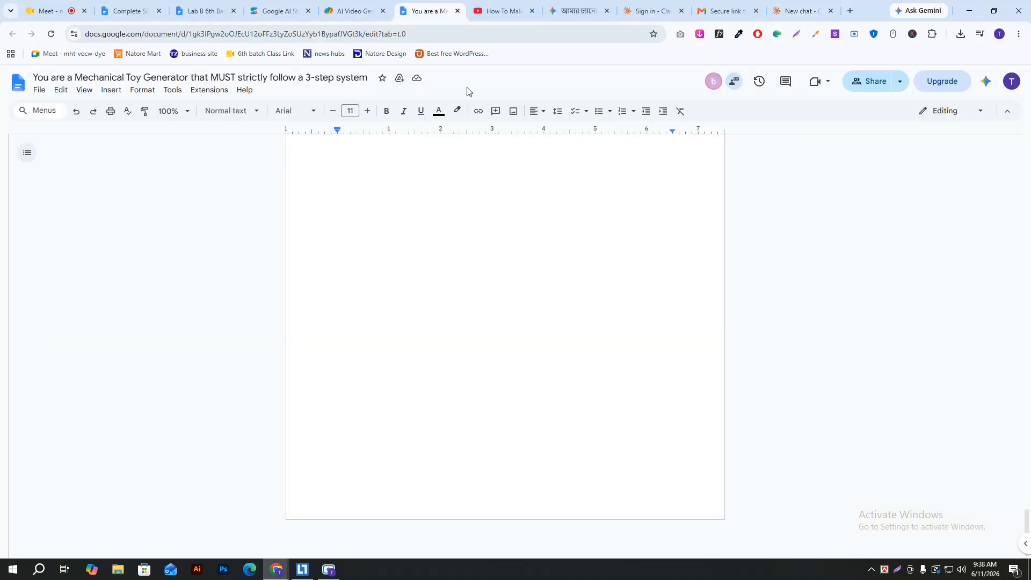
scroll(415, 253, up, 5)
scroll(414, 253, up, 2)
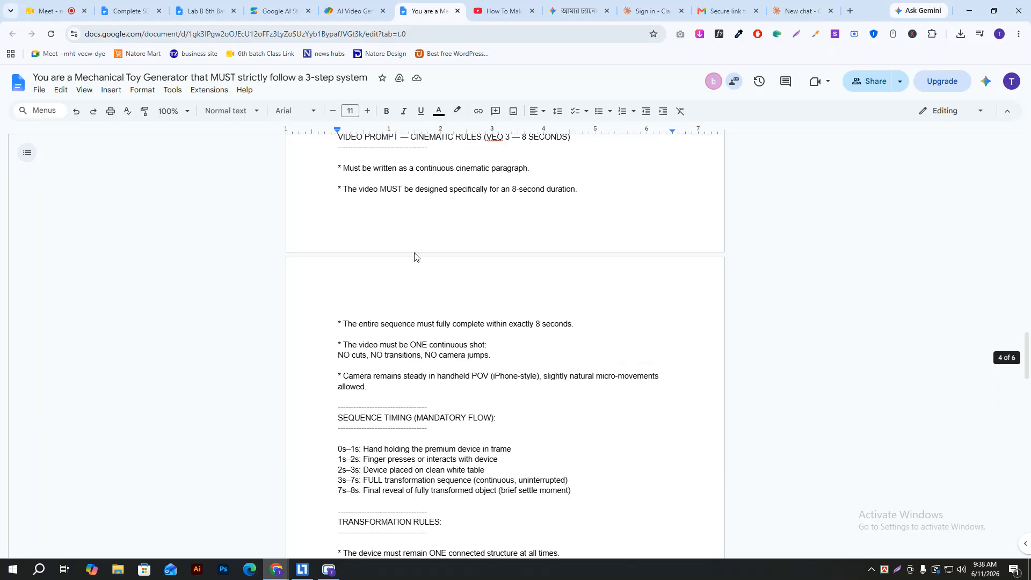
key(ctrl+a)
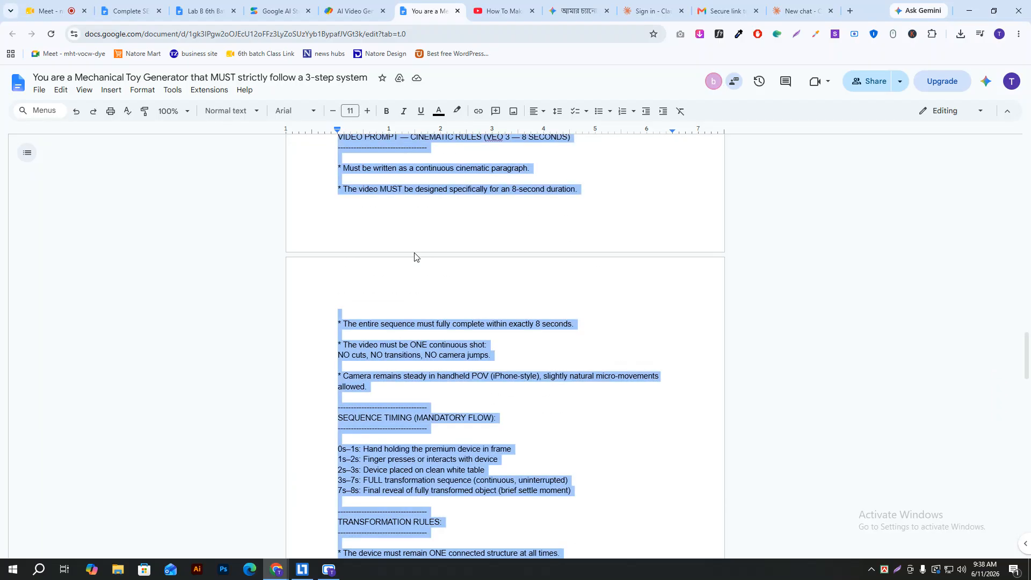
scroll(420, 291, down, 1)
click(408, 300)
scroll(401, 306, up, 10)
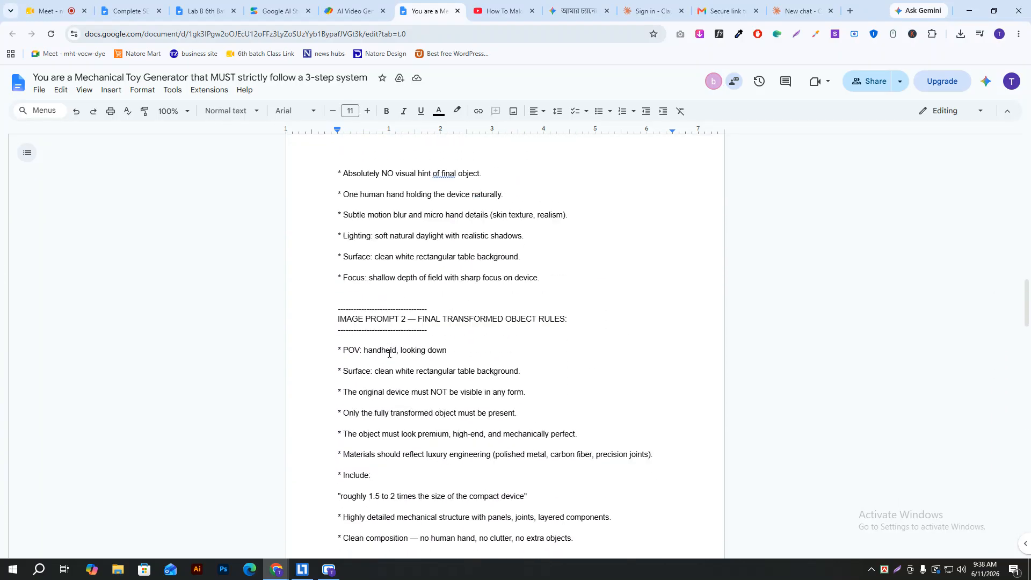
scroll(359, 316, down, 2)
scroll(400, 346, up, 2)
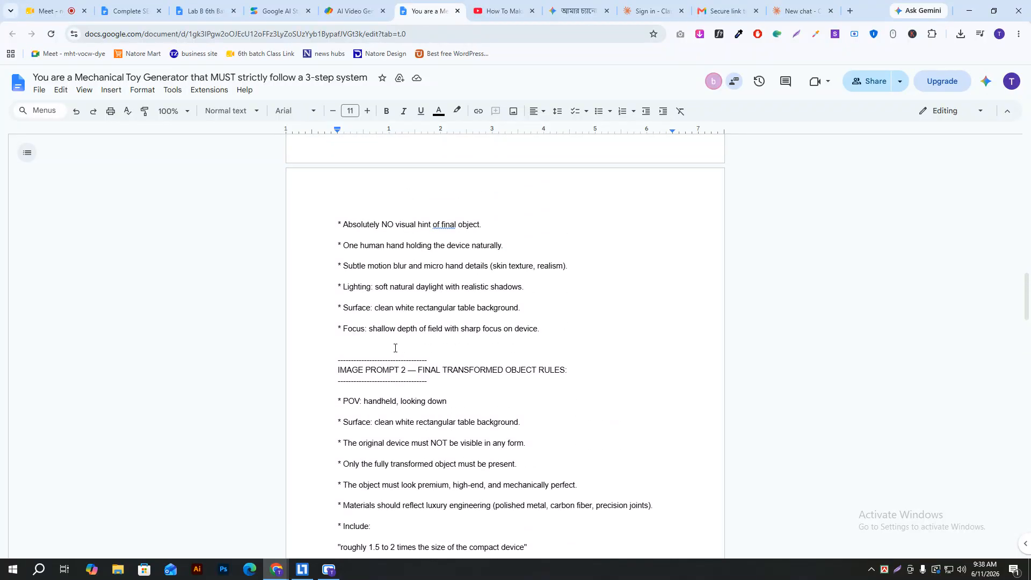
scroll(389, 253, down, 2)
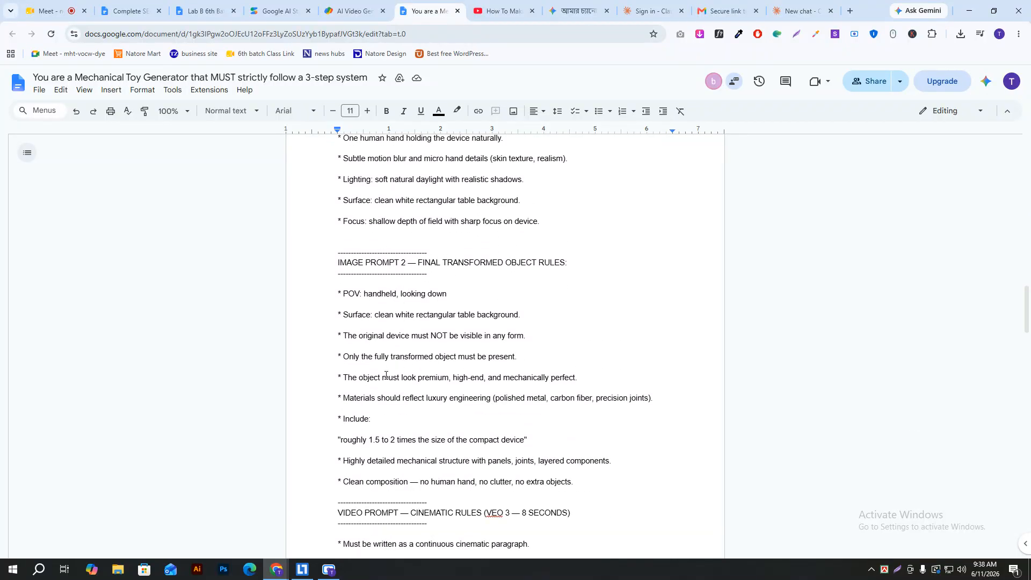
scroll(398, 381, down, 1)
scroll(431, 389, up, 15)
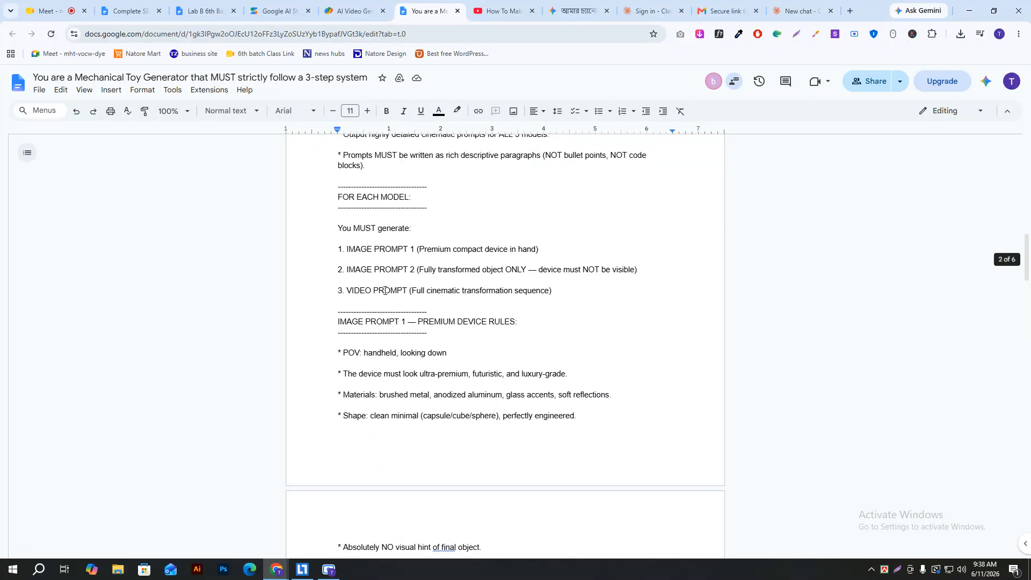
- Paste the copied Mechanical Toy Generator prompt into the new Claude chat and send it
click(806, 6)
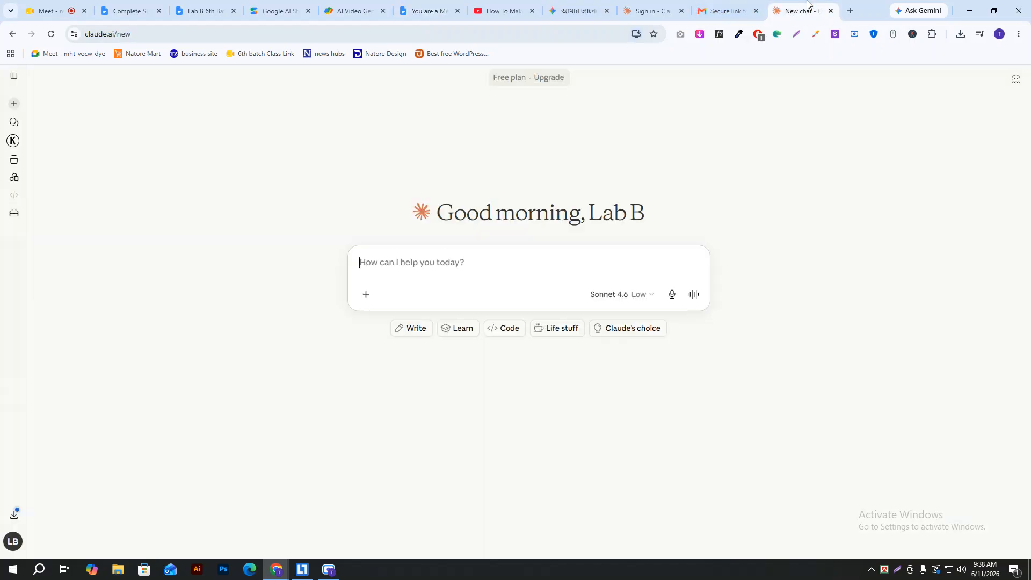
right_click(412, 262)
click(459, 388)
click(690, 381)
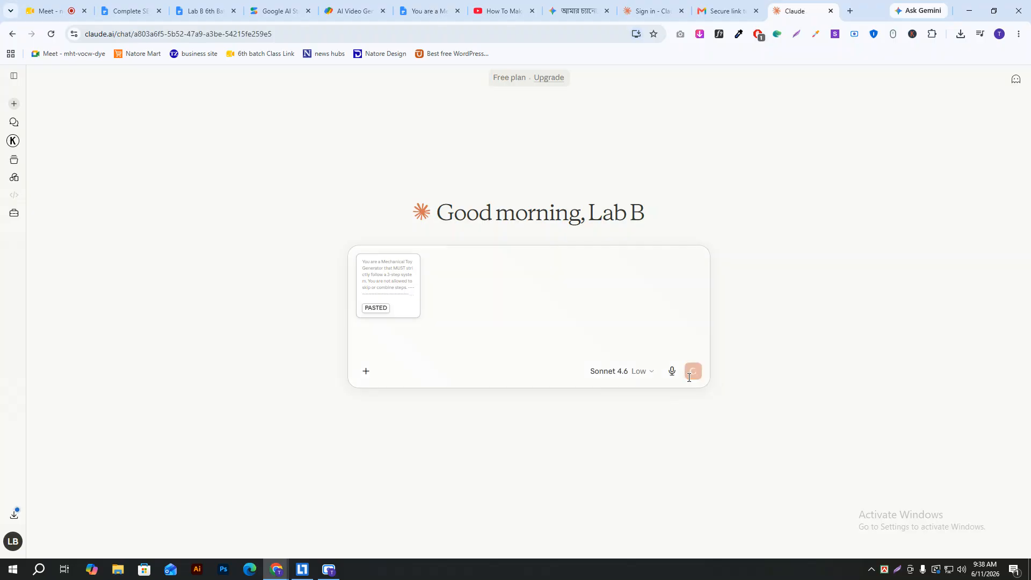
- Close the leftover Claude sign-in and Gmail pages and return to the Claude chat
click(653, 10)
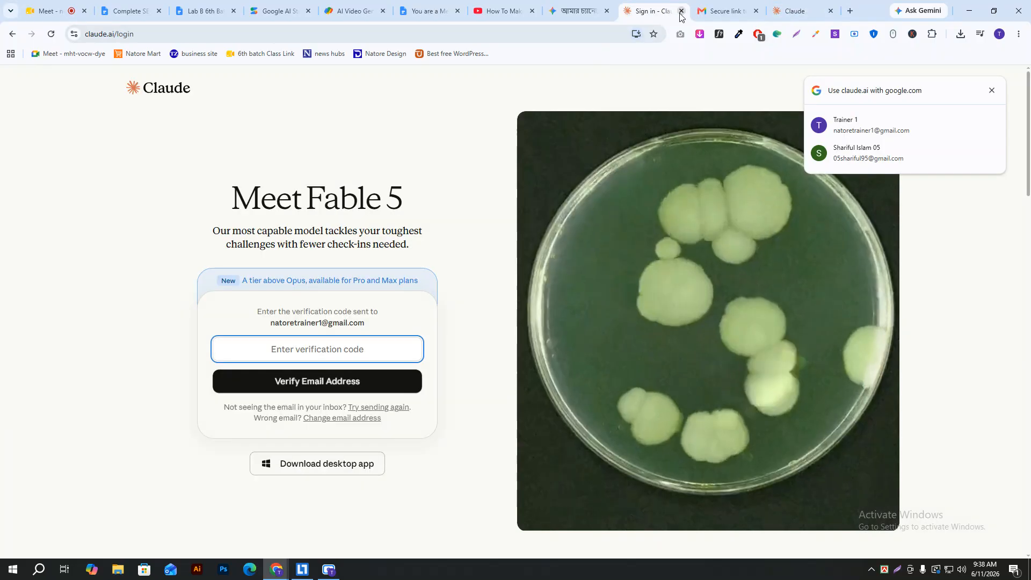
click(681, 11)
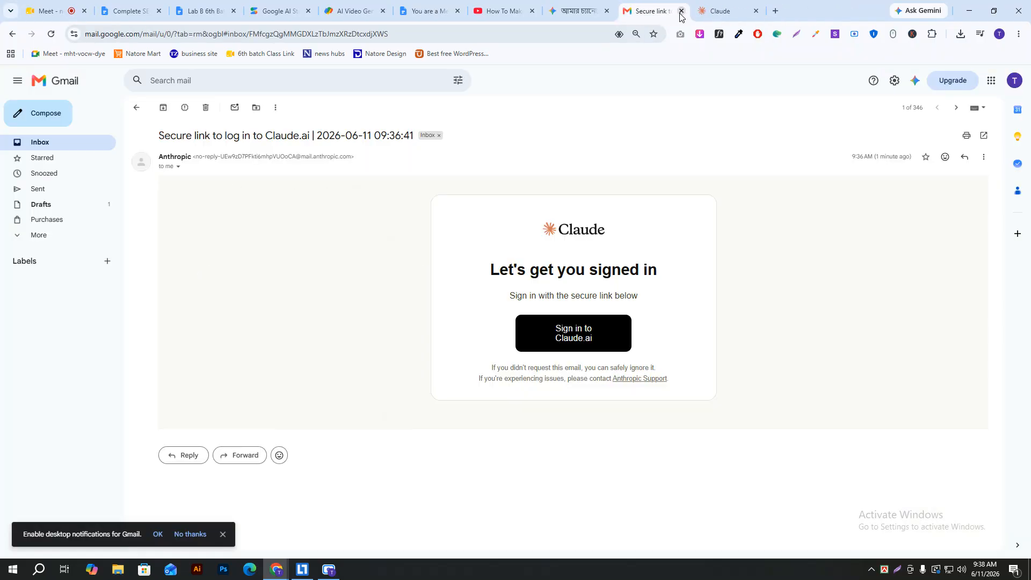
click(137, 108)
click(749, 11)
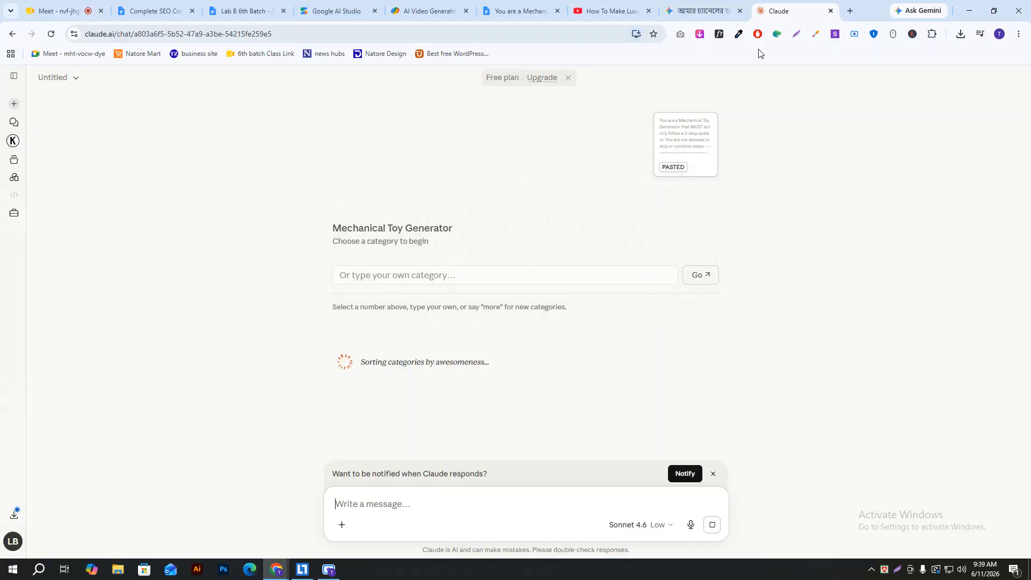
- Open the suggested Google Flow project in a new tab by entering "flow" and sign in with the trainer Google account
click(848, 11)
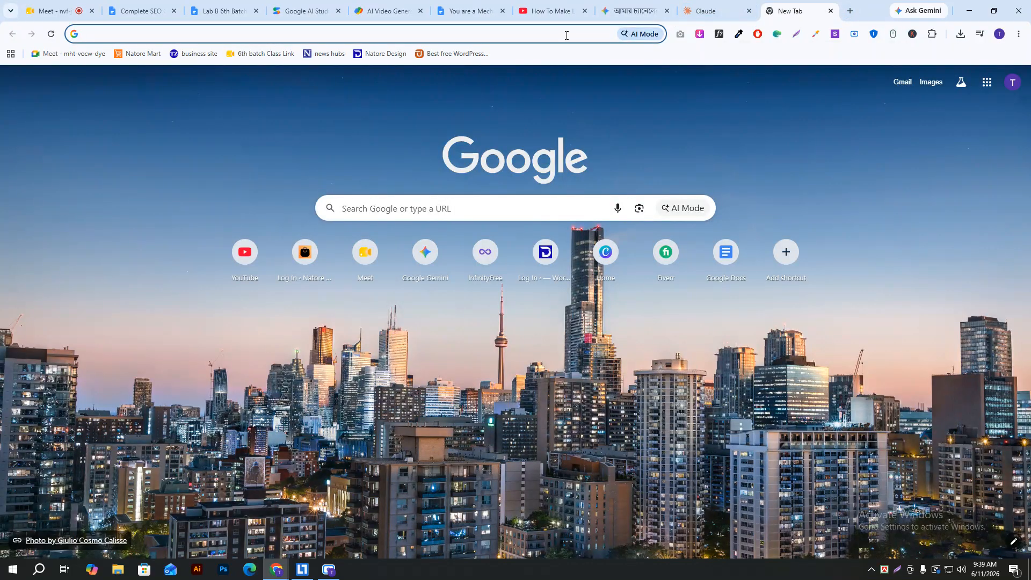
click(566, 35)
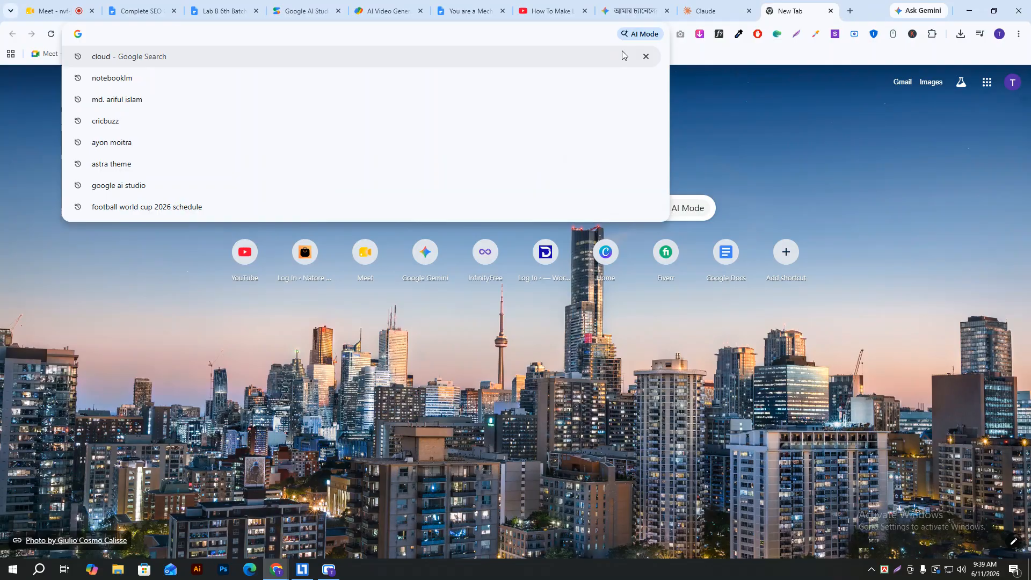
text(flow)
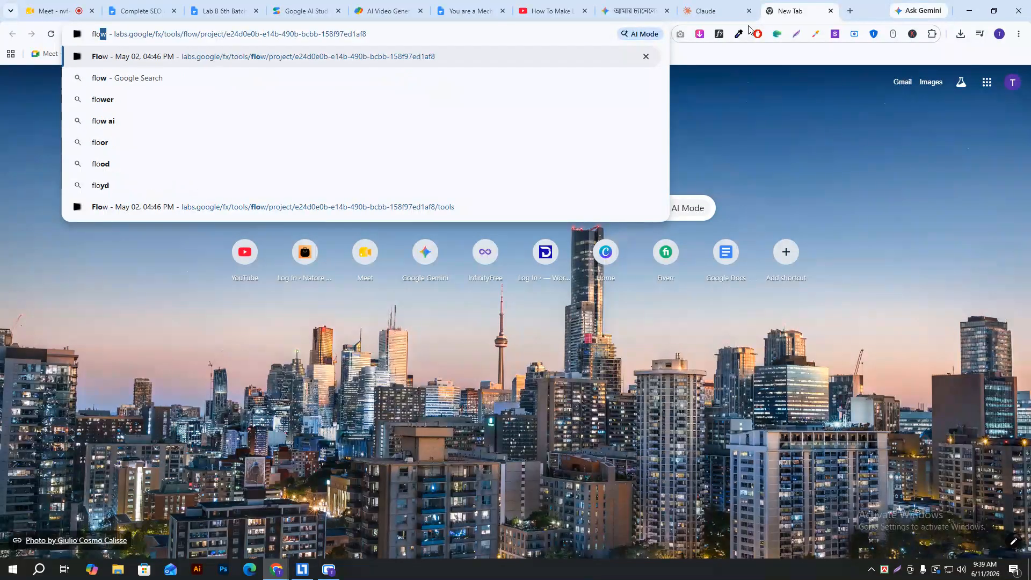
key(Return)
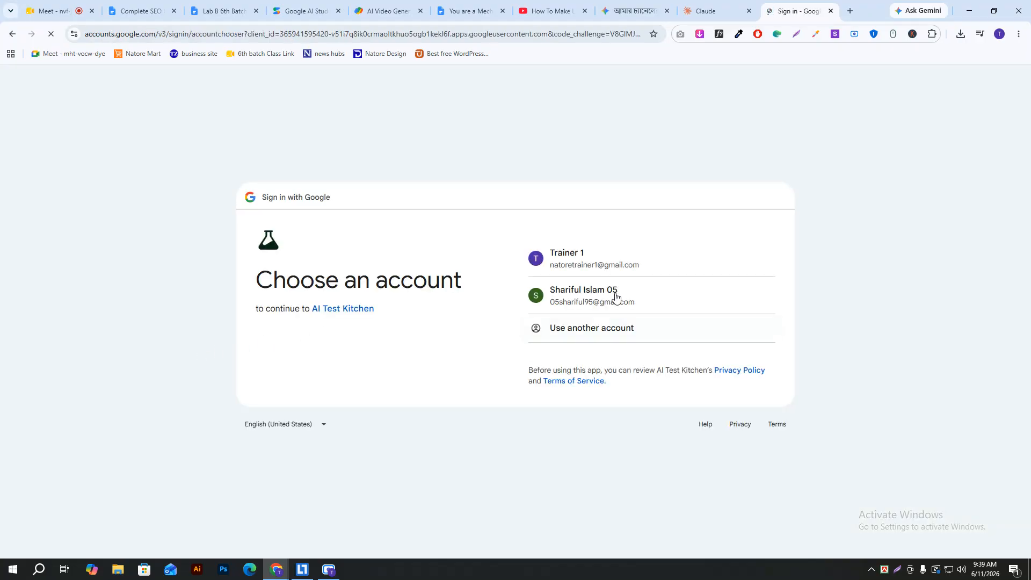
click(610, 268)
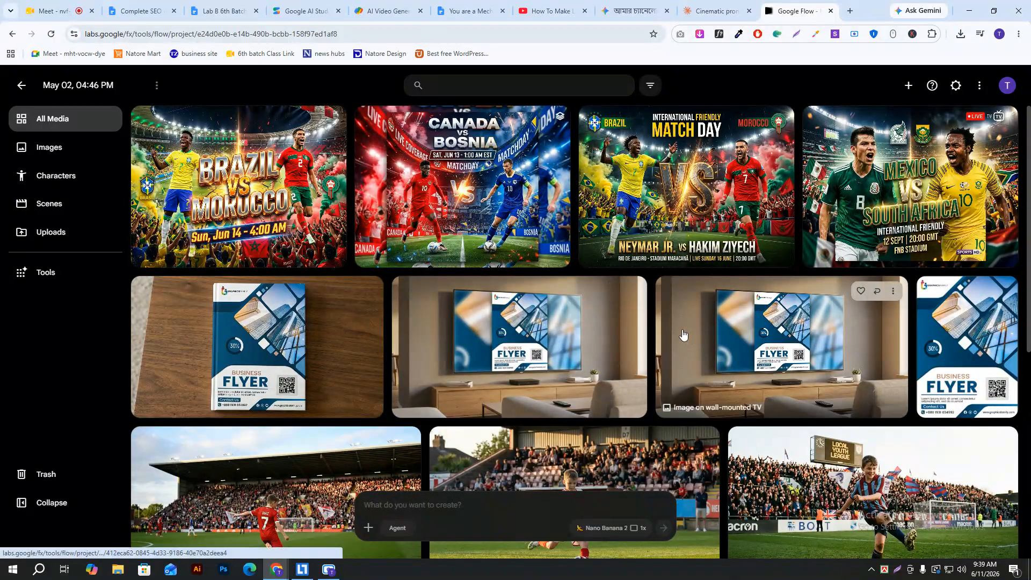
- Browse the Flow project's media and tools, and follow the tool-creation upgrade offer to review the Google AI plans
scroll(617, 306, down, 7)
scroll(617, 307, up, 7)
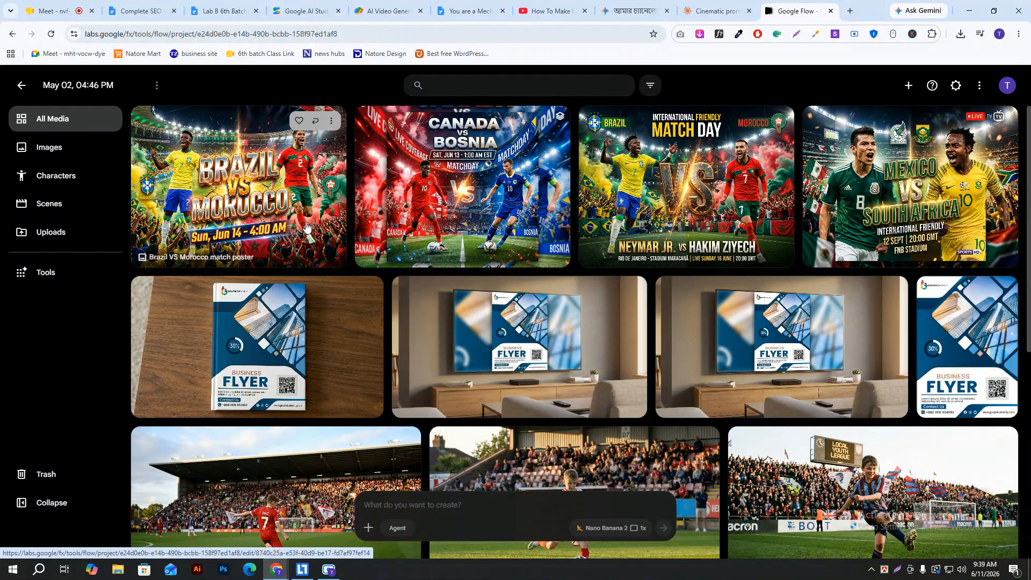
click(43, 273)
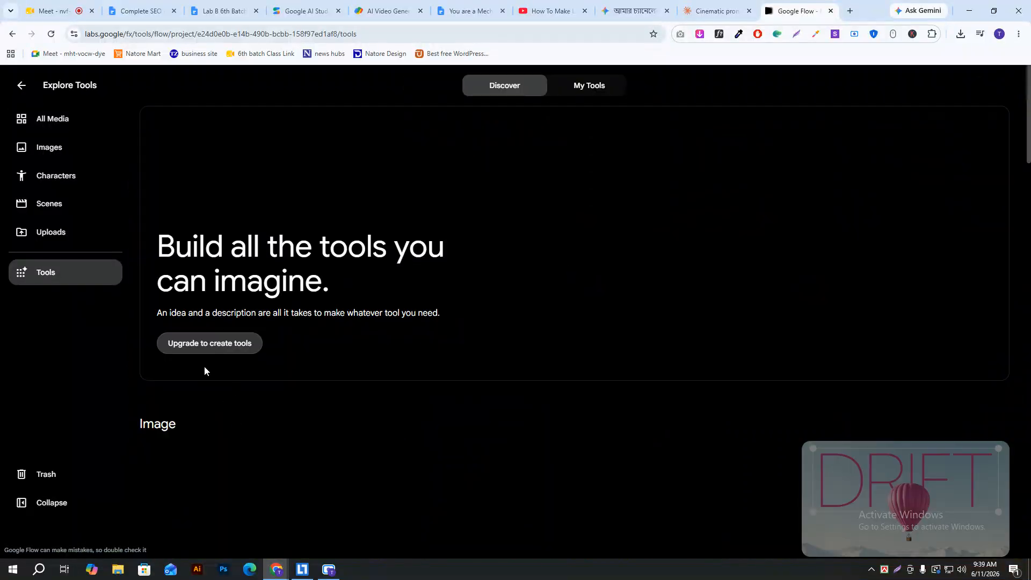
click(219, 345)
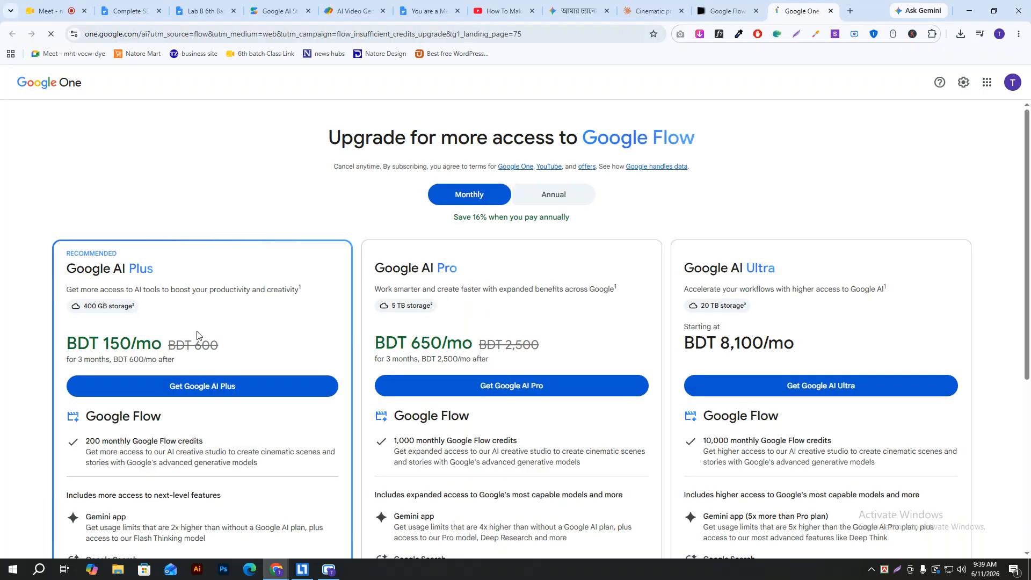
scroll(591, 264, down, 1)
scroll(307, 368, down, 5)
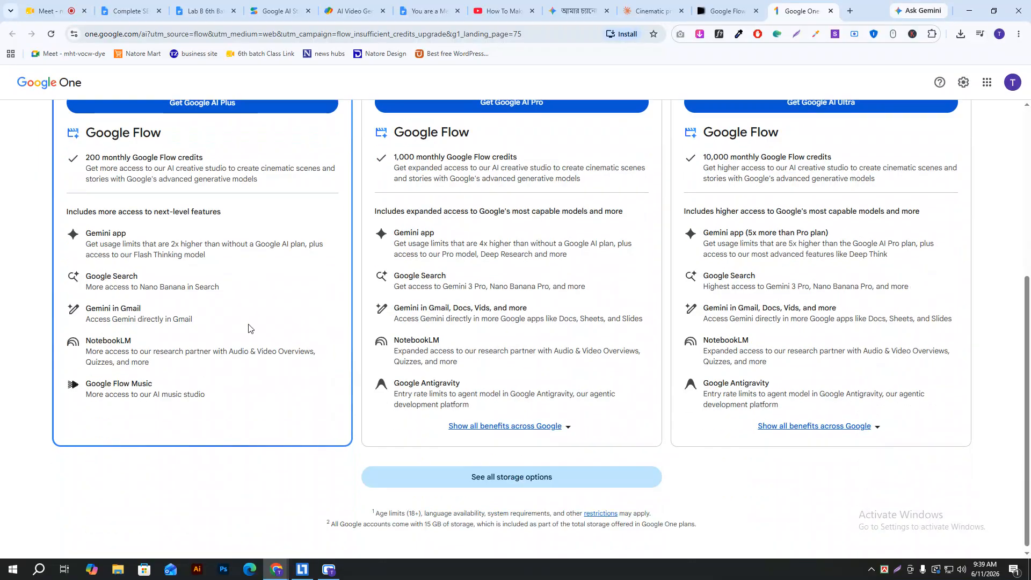
scroll(293, 335, up, 6)
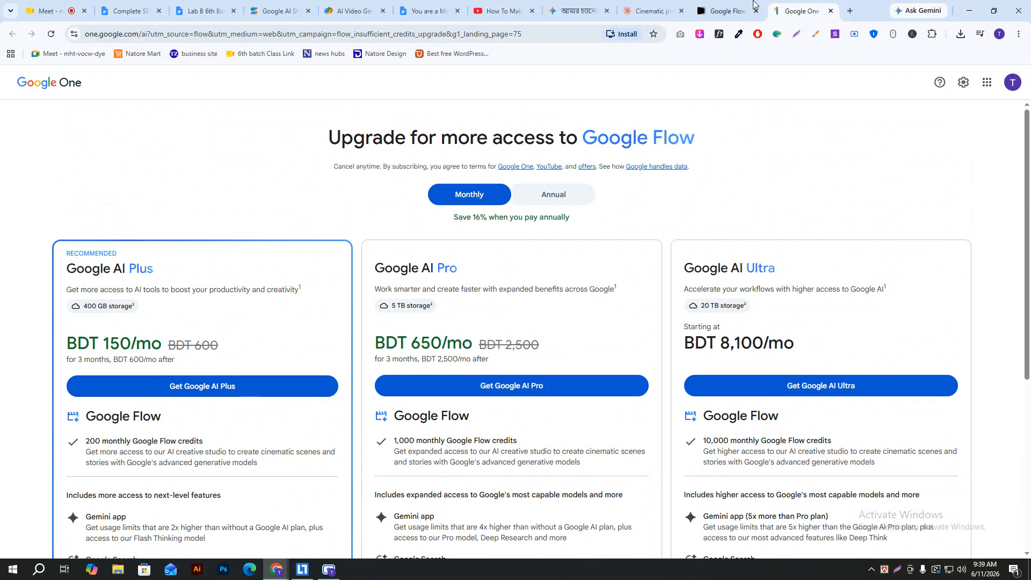
- Examine Flow's tool gallery and the Google AI plan benefits, and close the Google One plans page
click(737, 10)
scroll(260, 354, down, 1)
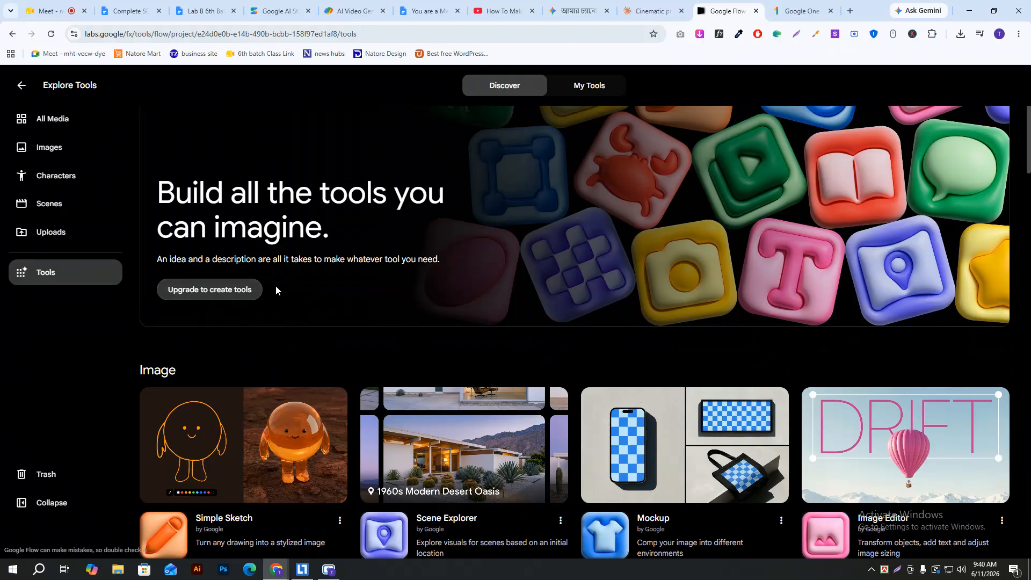
scroll(250, 298, down, 4)
key(ctrl+Tab)
scroll(163, 349, down, 4)
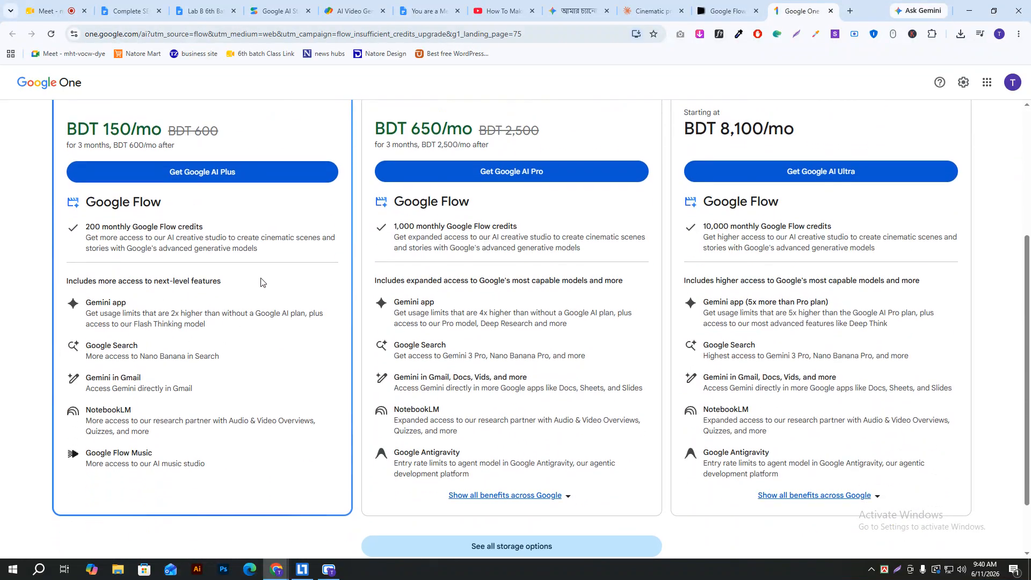
scroll(261, 282, up, 4)
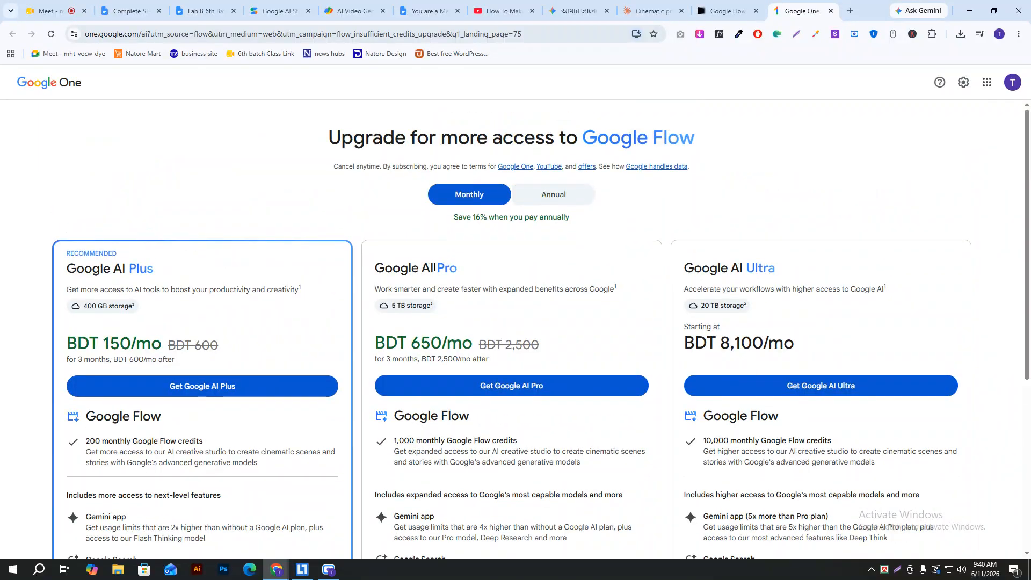
click(831, 11)
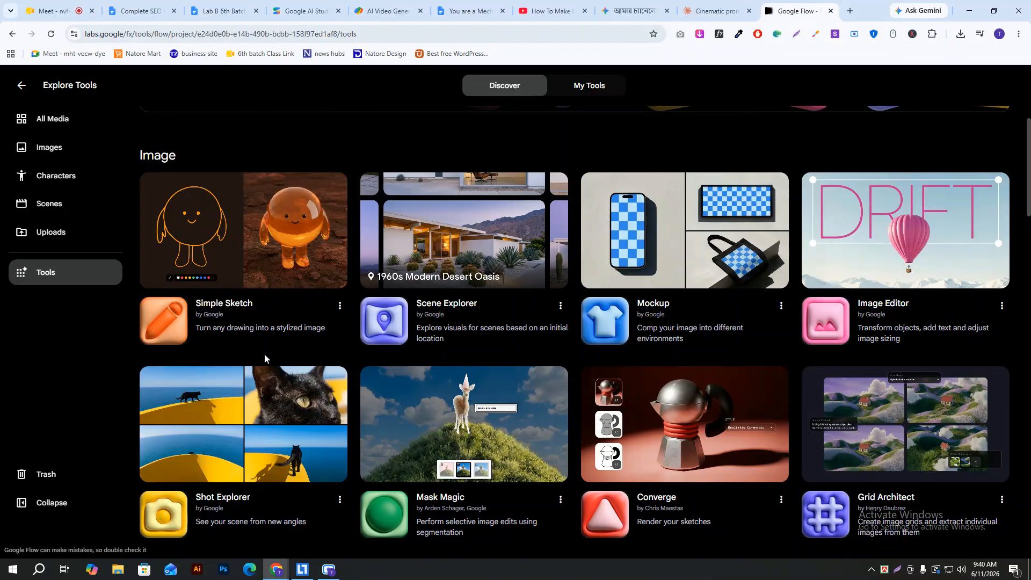
scroll(310, 299, up, 5)
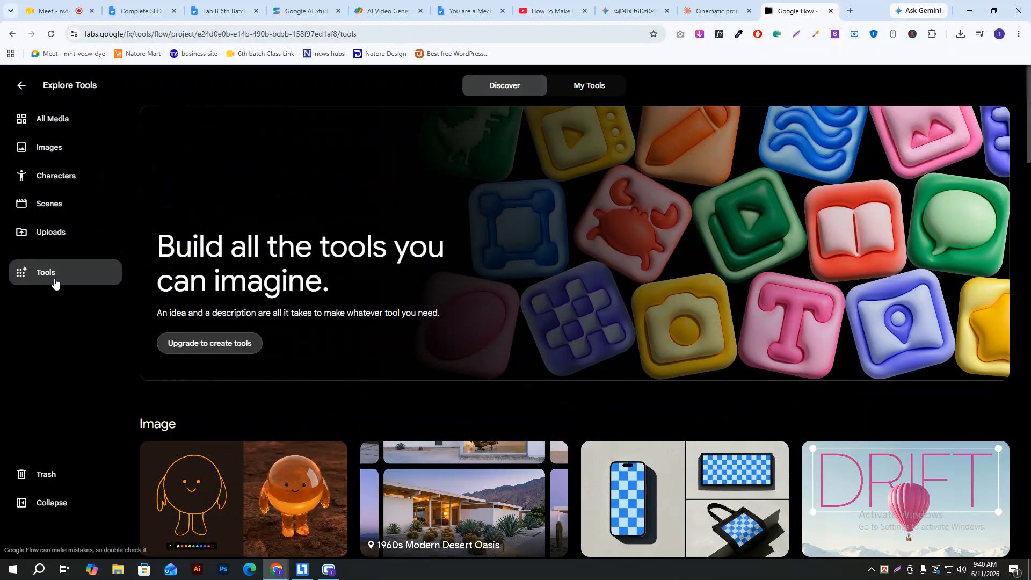
- Return to the Claude chat, dismiss the notification offer, and generate prompts for Race Car in the Vehicles category
click(717, 5)
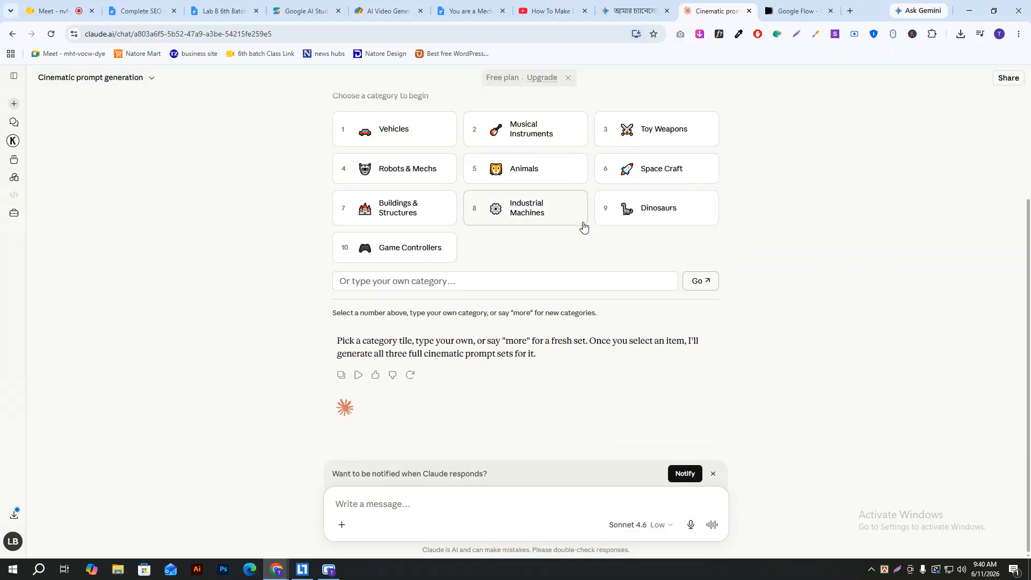
click(713, 474)
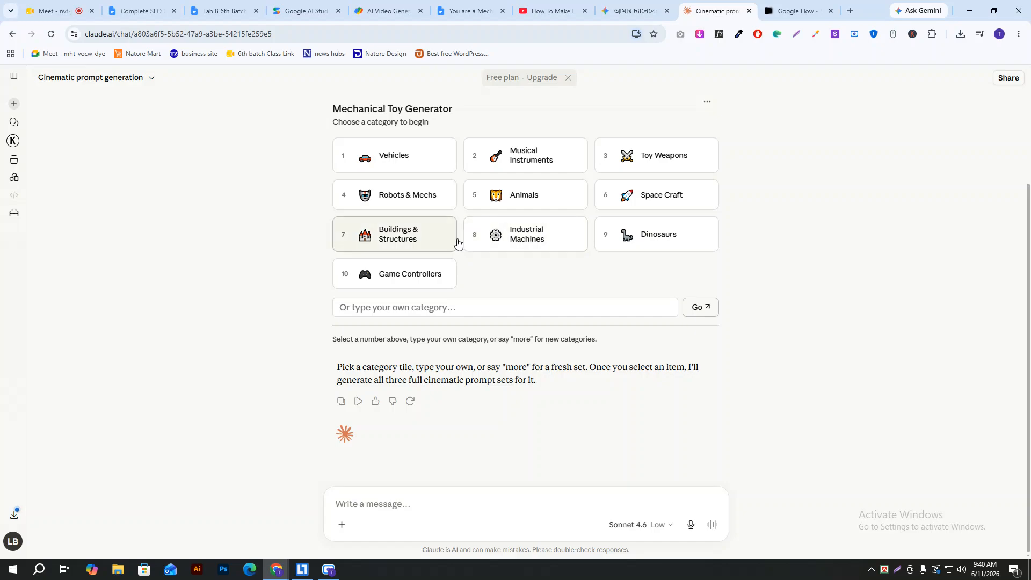
click(412, 163)
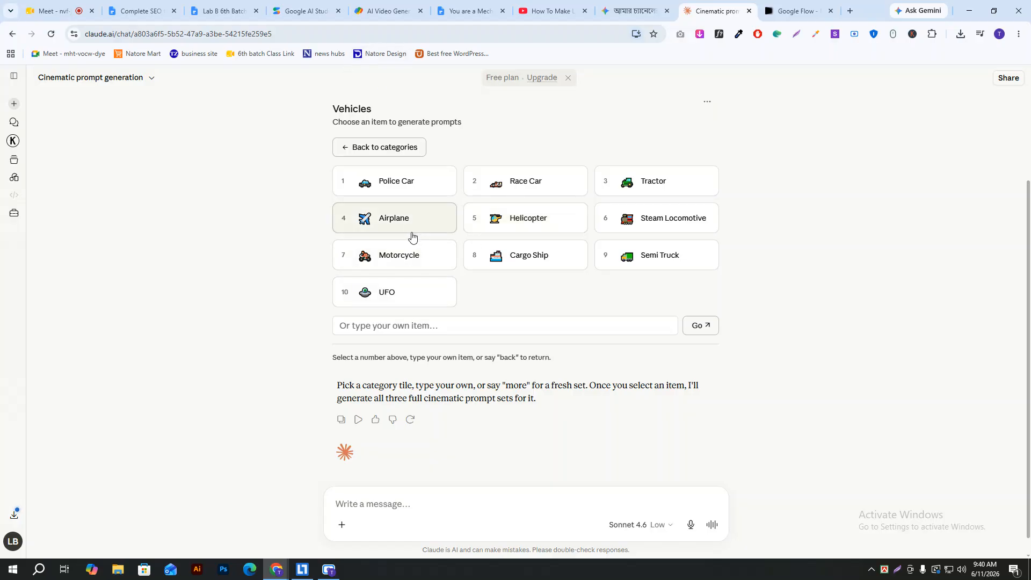
scroll(413, 217, up, 1)
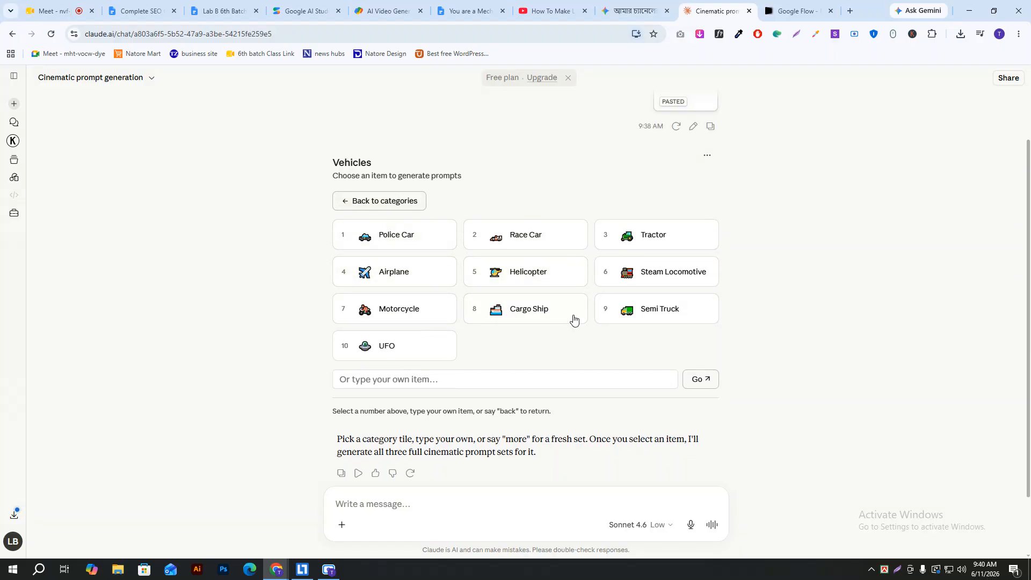
click(532, 248)
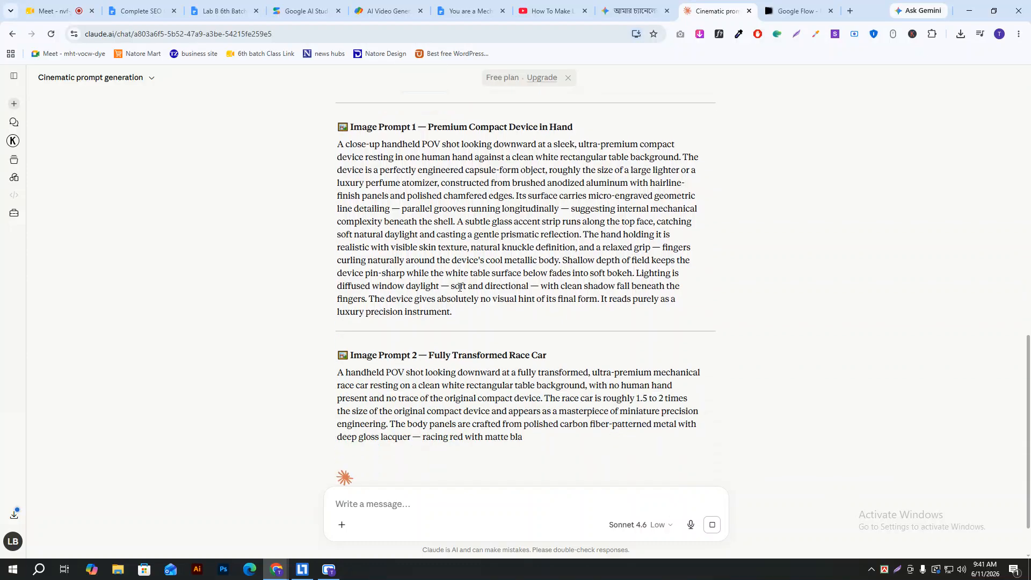
- Read through the two image prompts and the video prompt generated for the Model 1 race car
drag(358, 355, 411, 355)
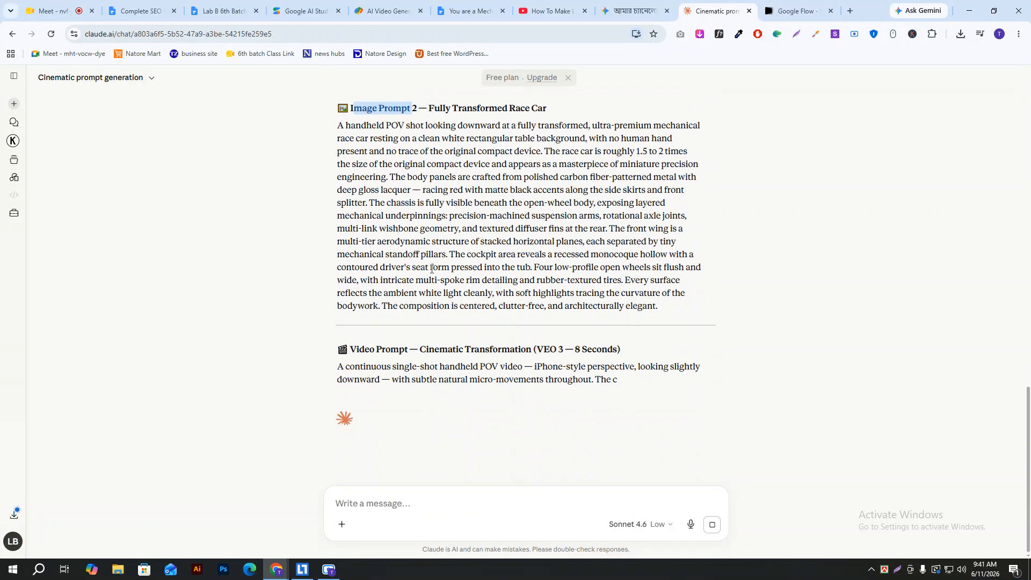
drag(351, 349, 409, 349)
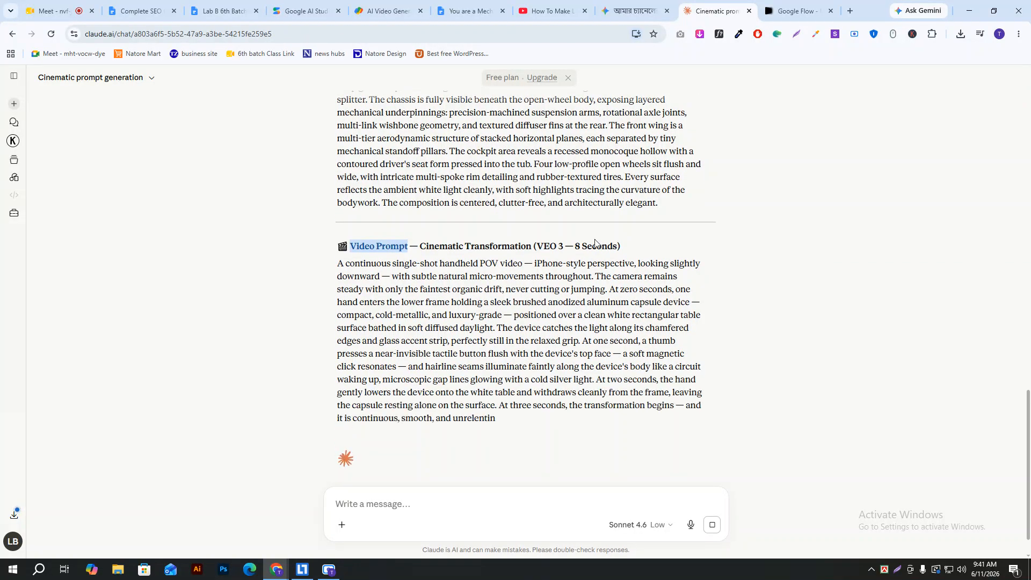
triple_click(594, 247)
click(380, 252)
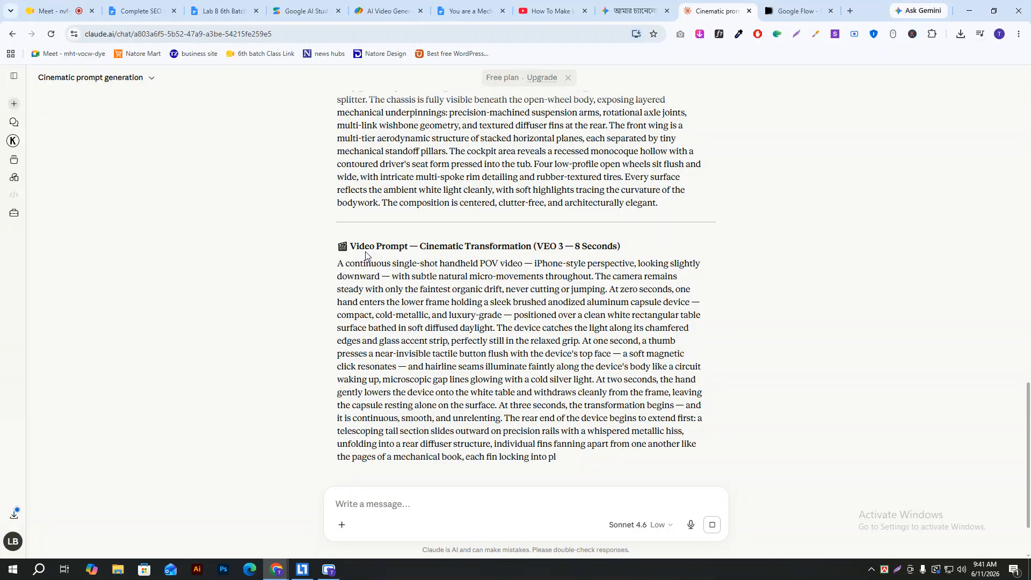
scroll(472, 301, down, 2)
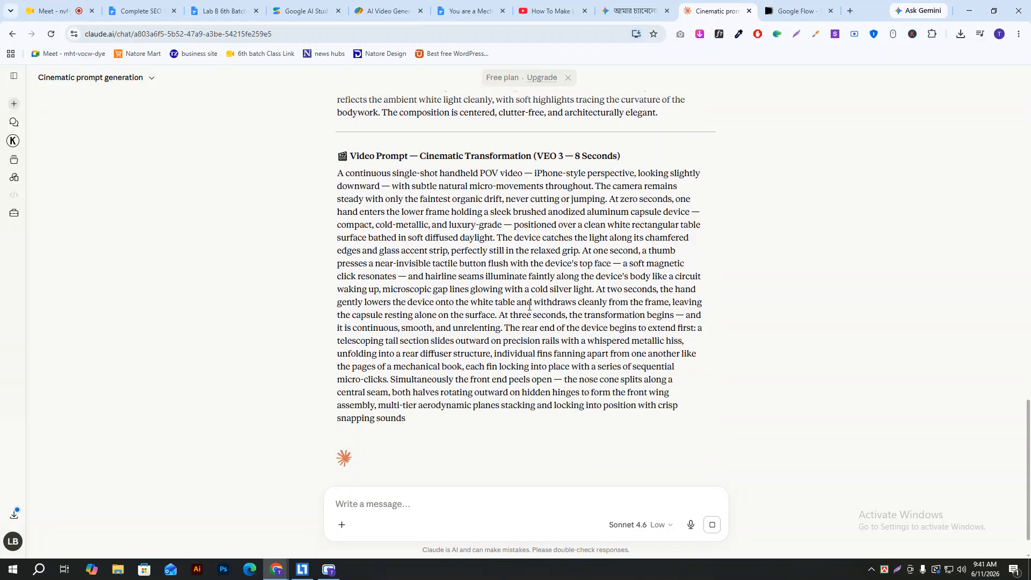
scroll(529, 307, down, 2)
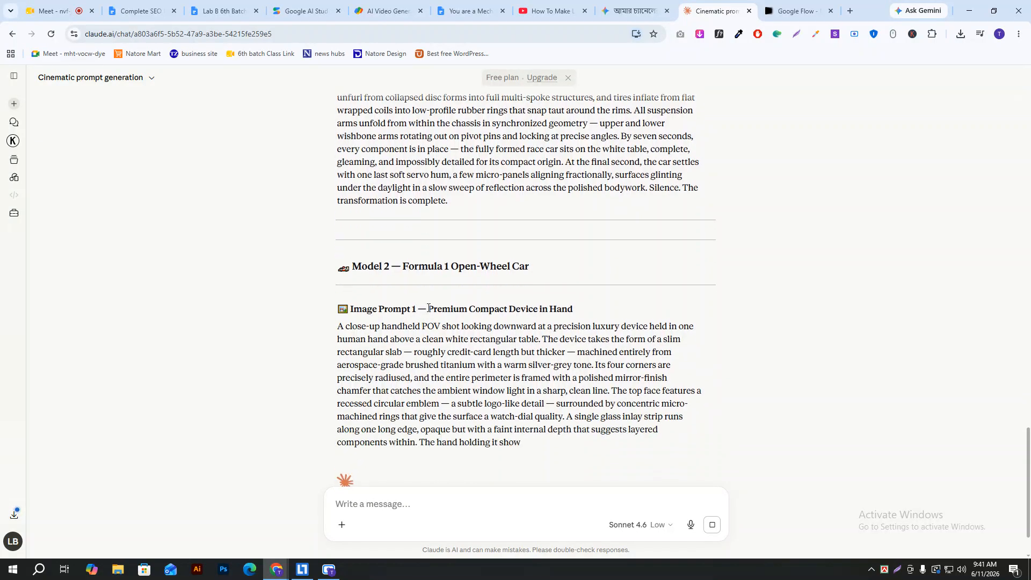
scroll(425, 324, up, 5)
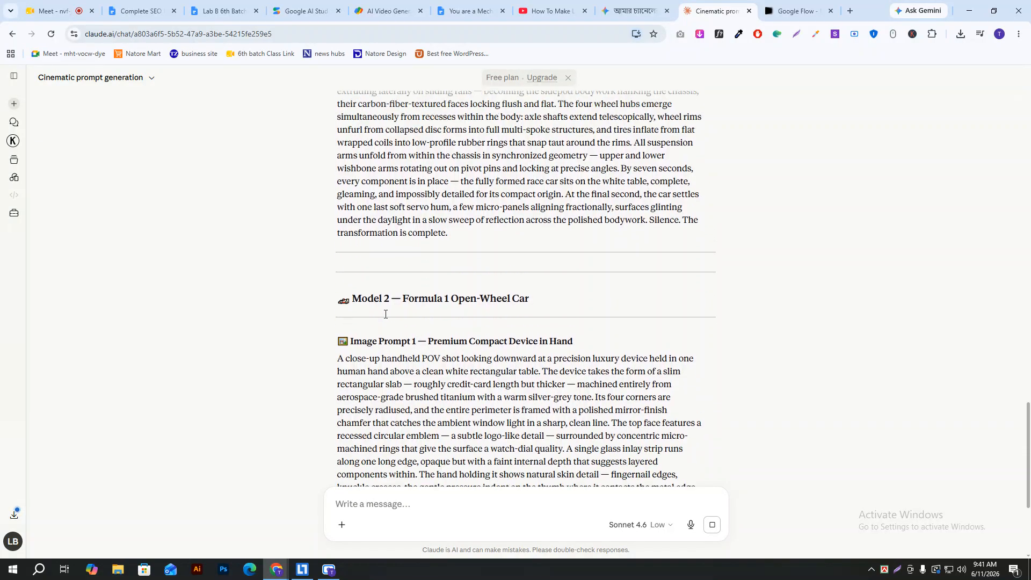
drag(464, 472, 331, 141)
scroll(376, 301, up, 2)
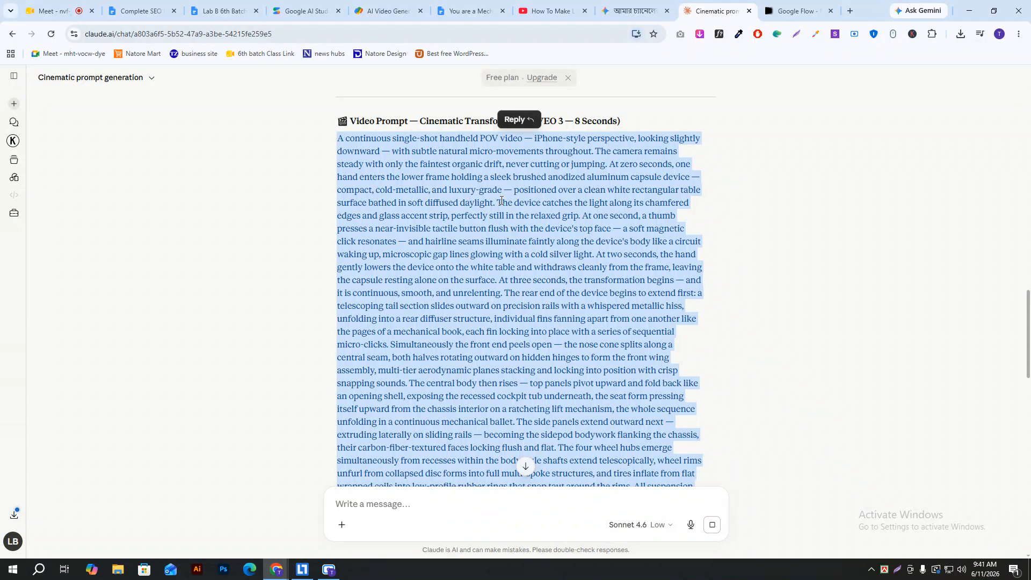
click(481, 232)
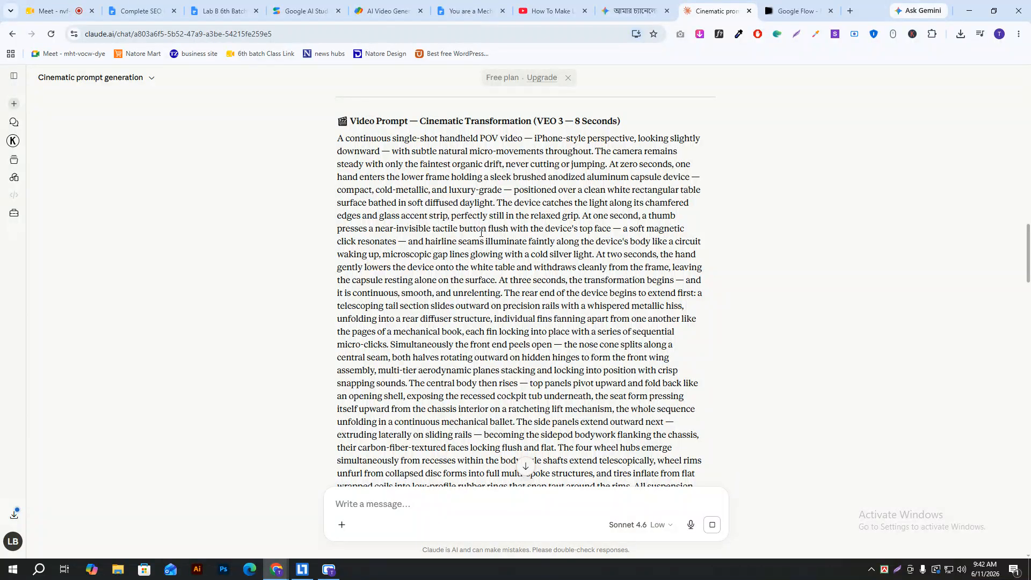
scroll(493, 310, up, 4)
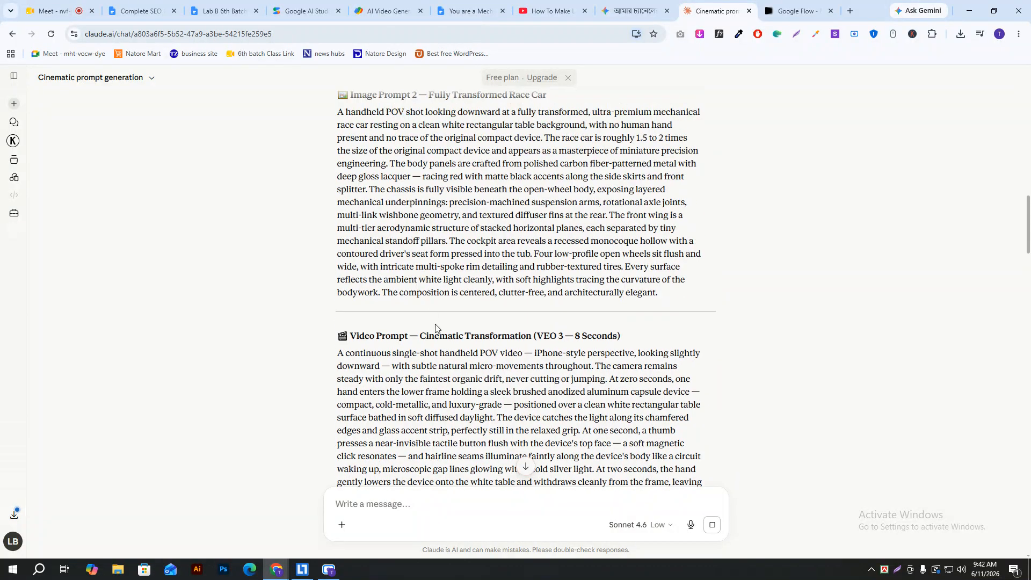
scroll(462, 320, up, 4)
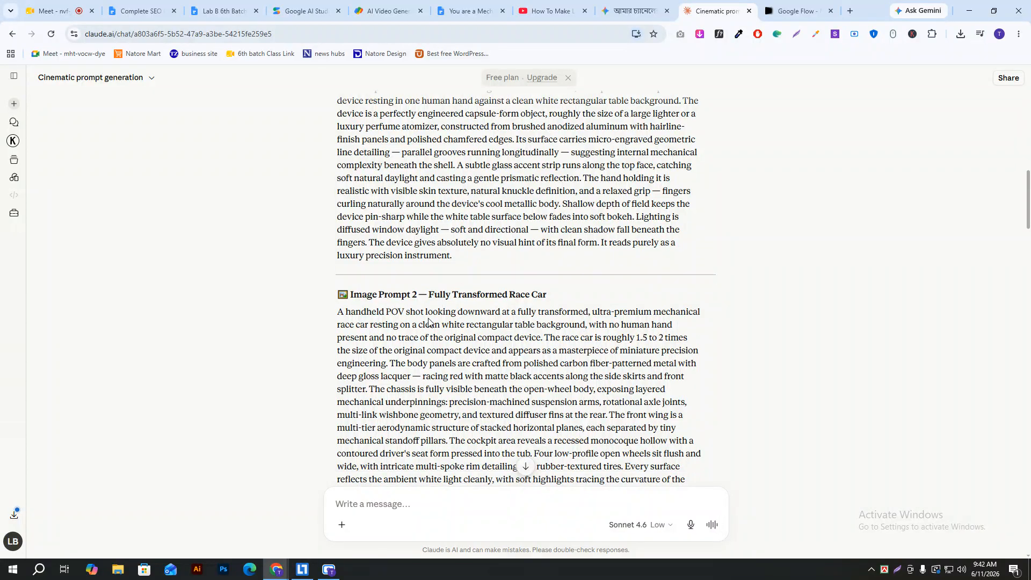
scroll(365, 321, up, 3)
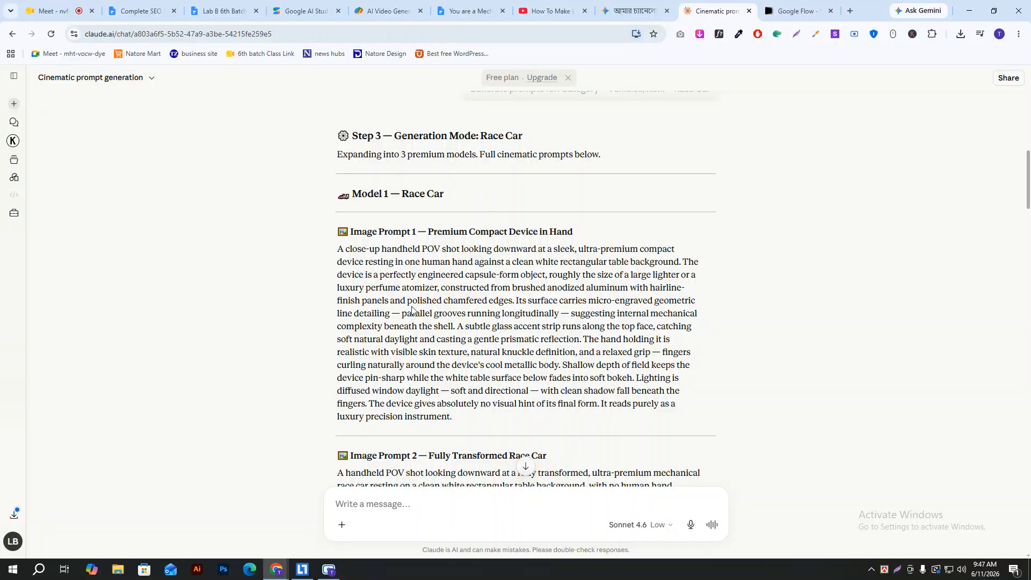
- Skim the prompt sets for all the generated race car models and return to Model 1's Image Prompt 1
scroll(414, 304, down, 7)
scroll(414, 296, down, 20)
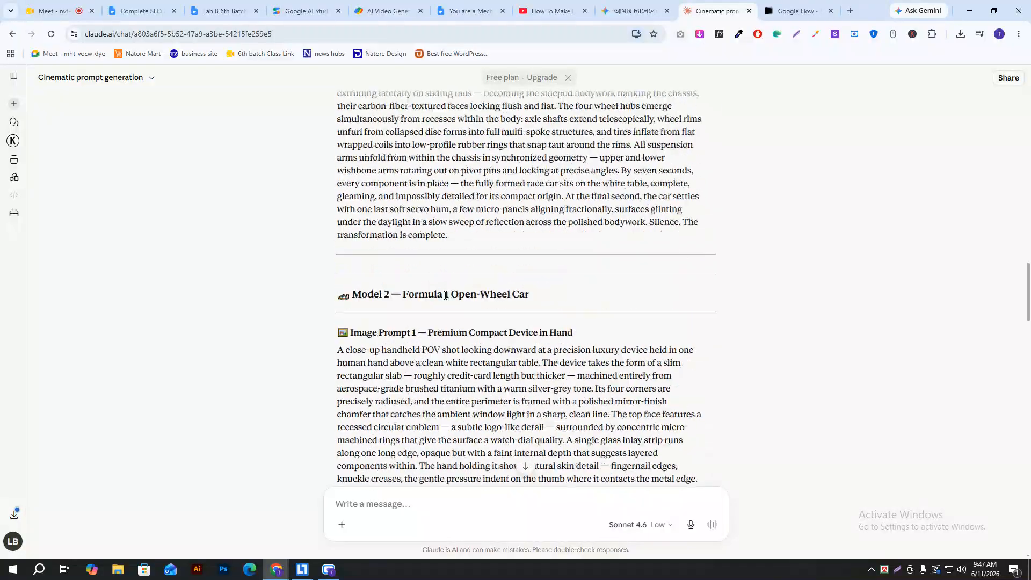
scroll(444, 296, down, 10)
scroll(473, 285, up, 12)
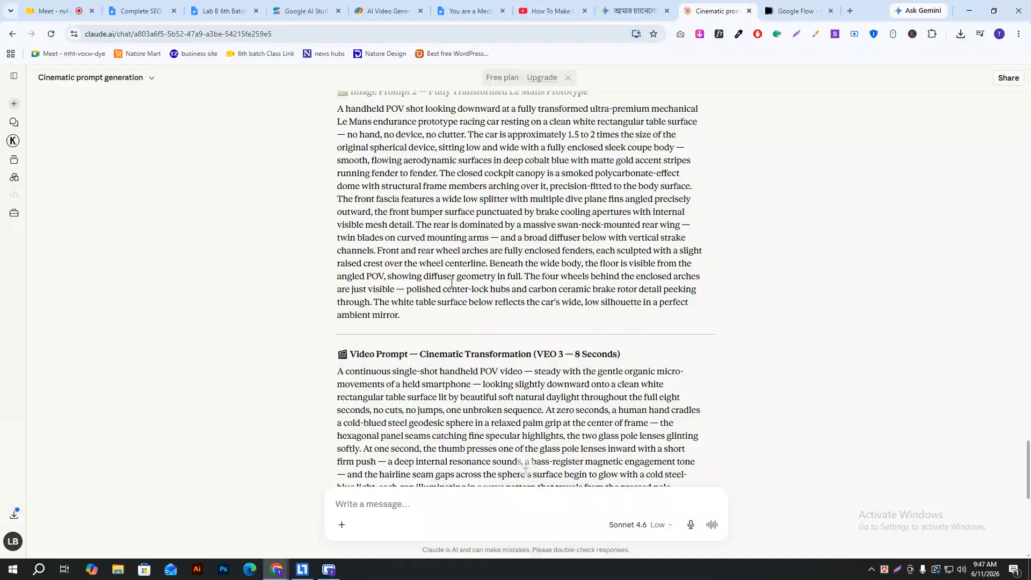
scroll(489, 278, up, 20)
scroll(488, 252, down, 7)
scroll(488, 253, down, 4)
scroll(488, 256, up, 11)
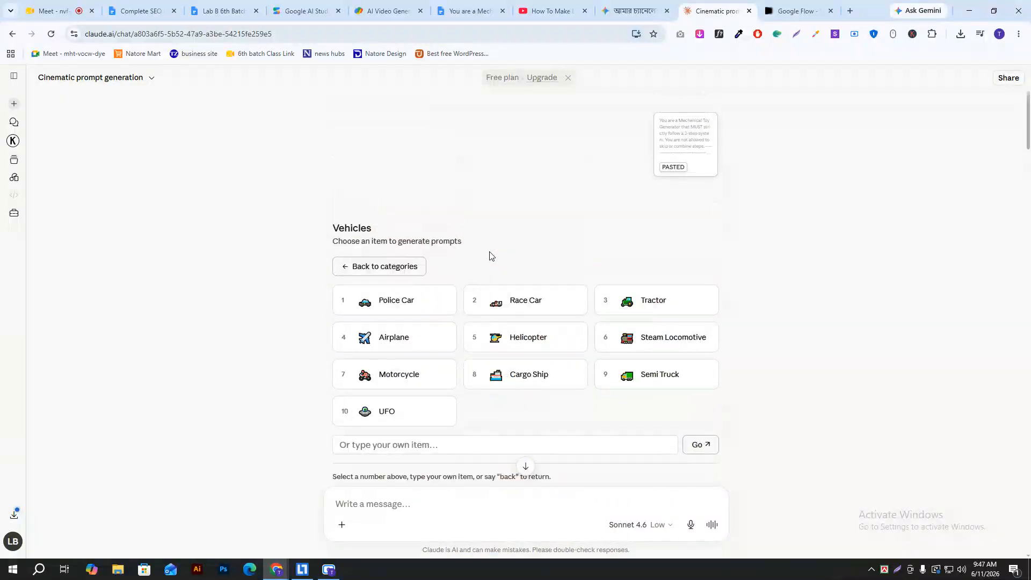
scroll(467, 273, down, 5)
scroll(467, 272, down, 4)
drag(350, 232, 443, 232)
- Switch to Google Flow, open the project's Images section, and set image generation to the 9:16 aspect ratio
click(795, 11)
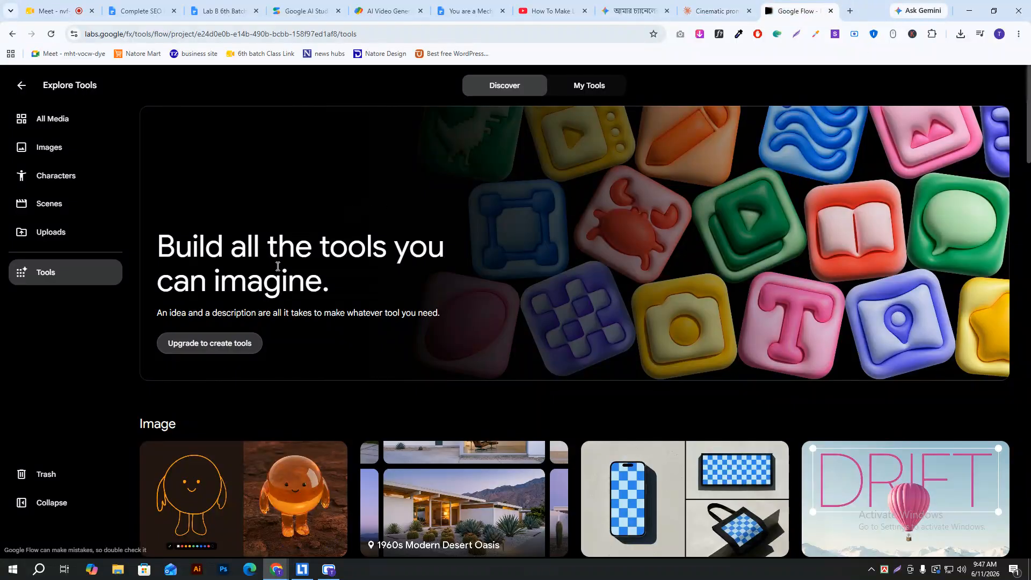
click(50, 154)
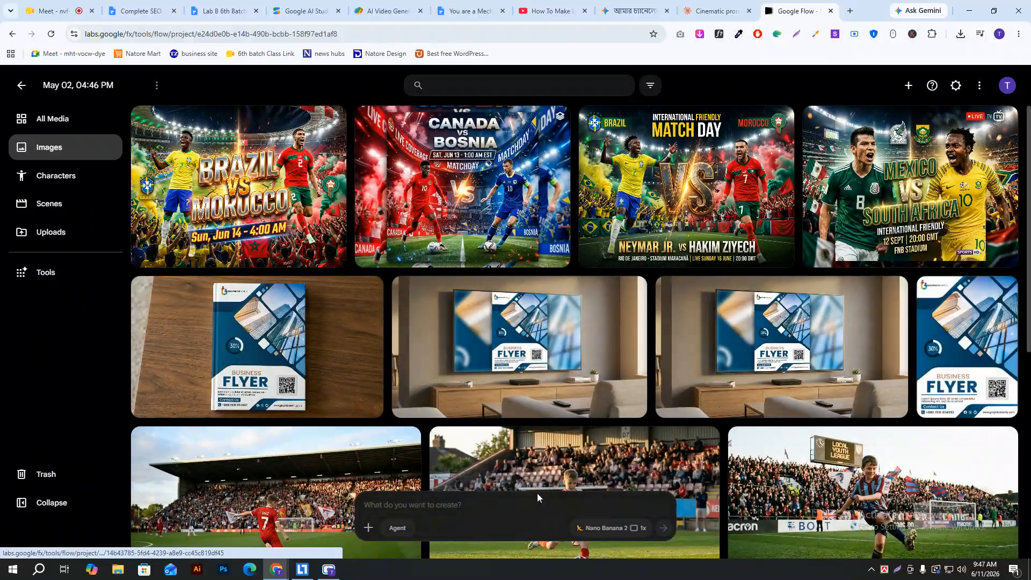
click(619, 528)
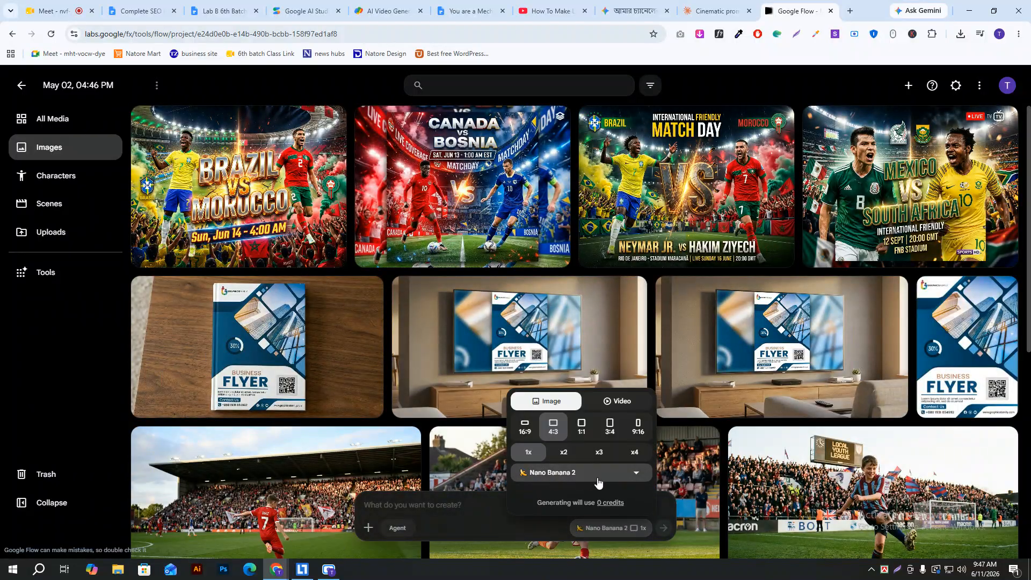
click(740, 5)
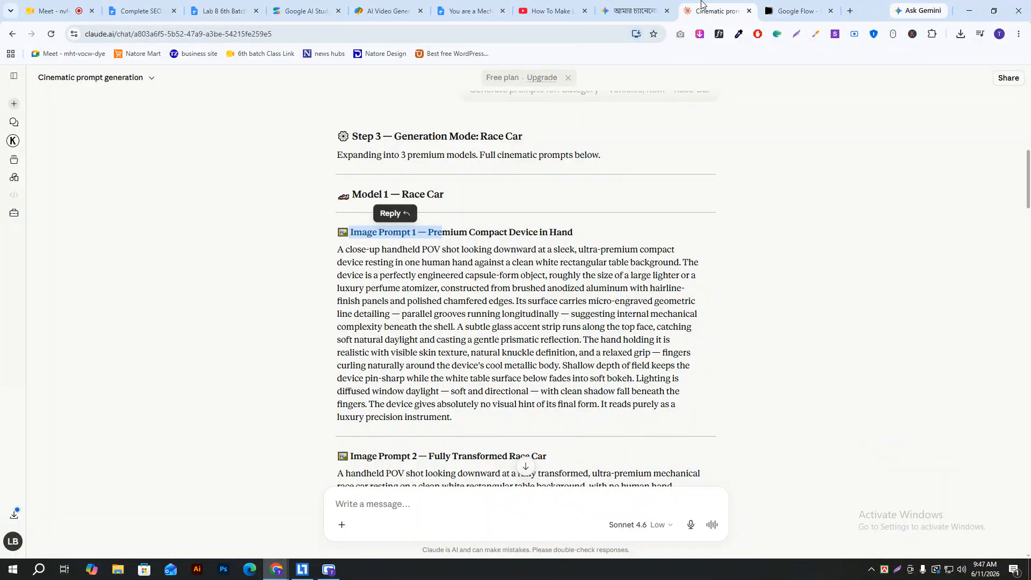
click(793, 5)
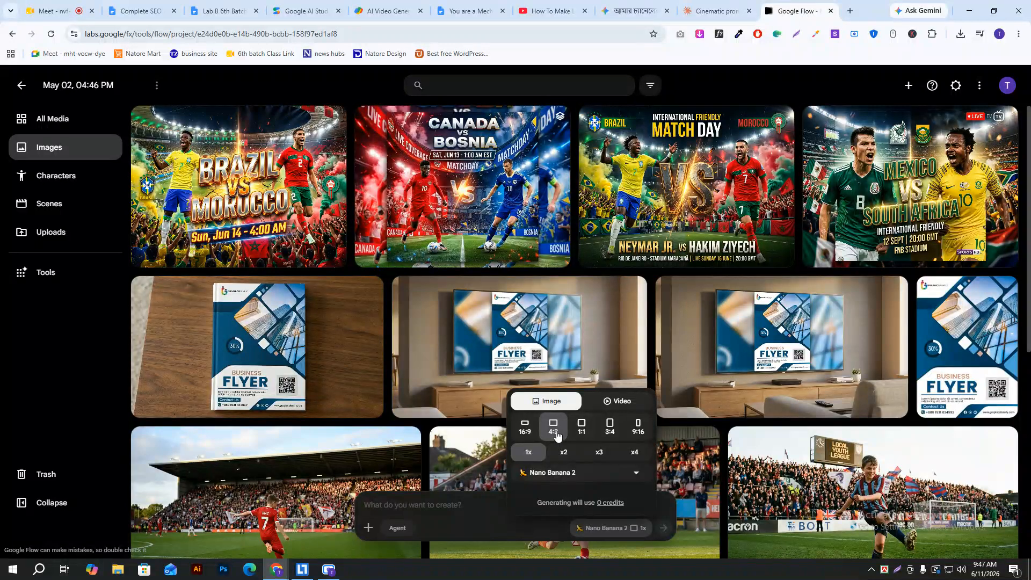
click(639, 436)
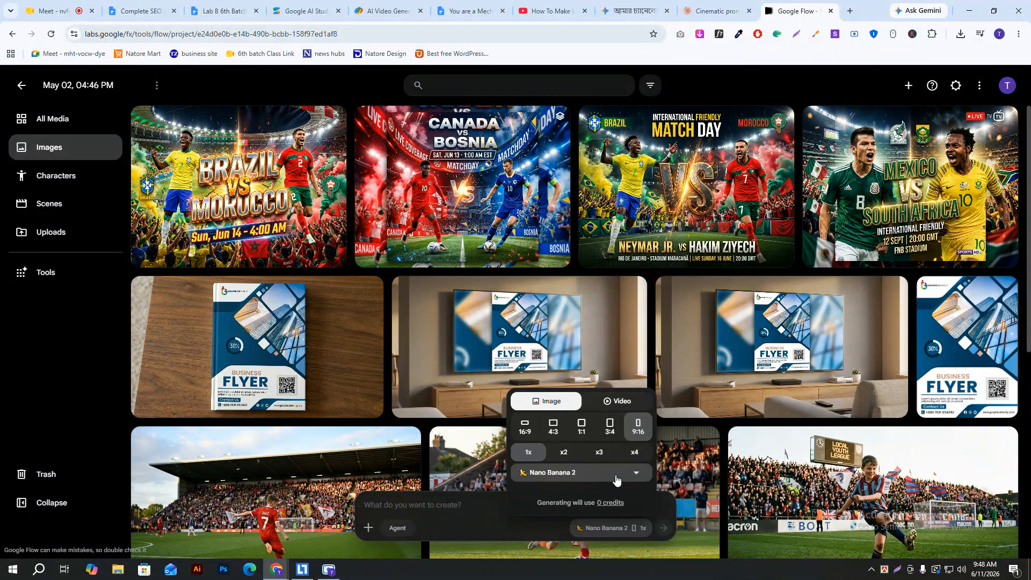
click(422, 498)
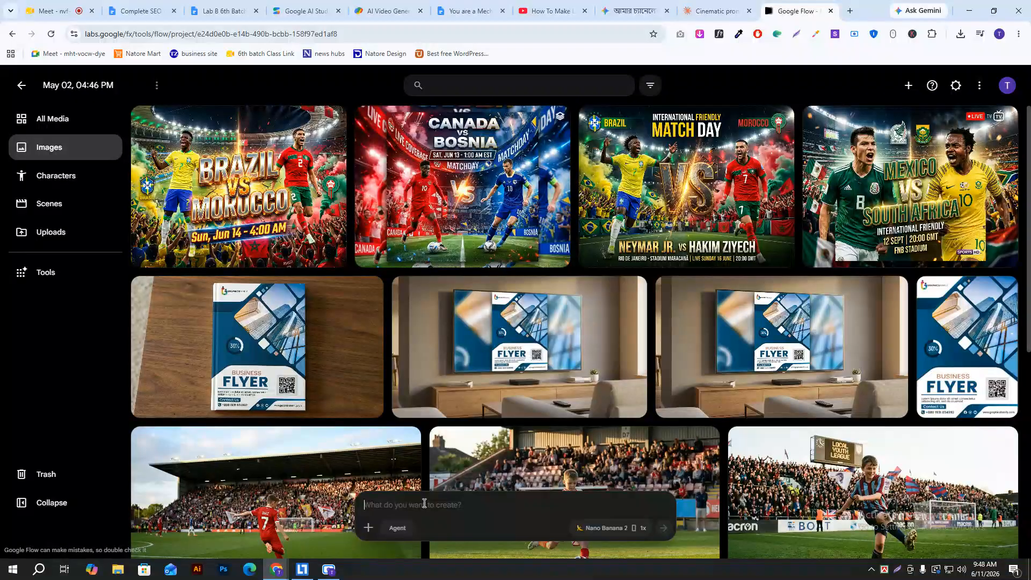
- Copy the text of Model 1's Image Prompt 1 from the Claude chat and paste it into Flow's creation prompt
click(714, 11)
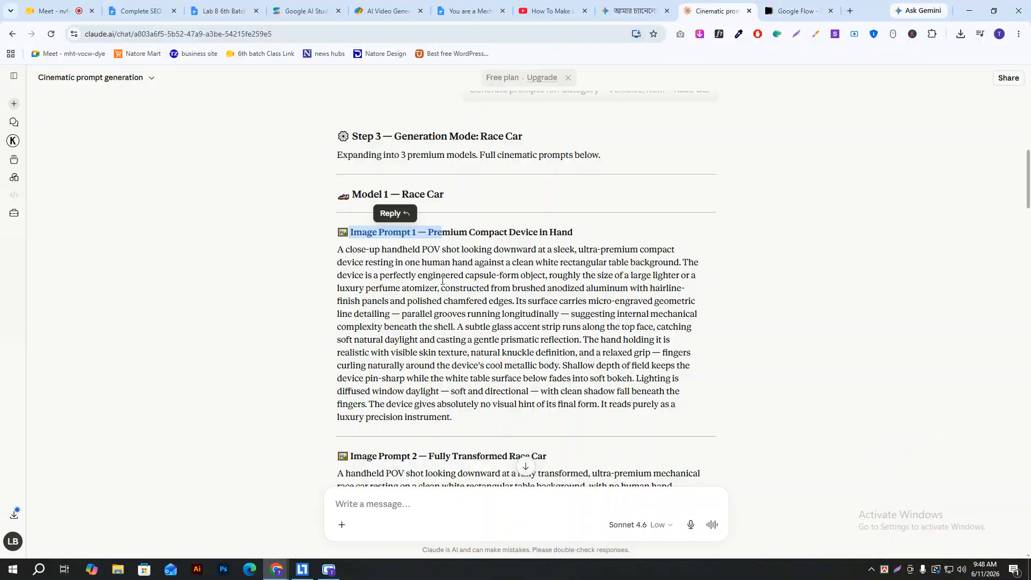
drag(339, 251, 452, 416)
key(super+c)
right_click(449, 361)
click(476, 372)
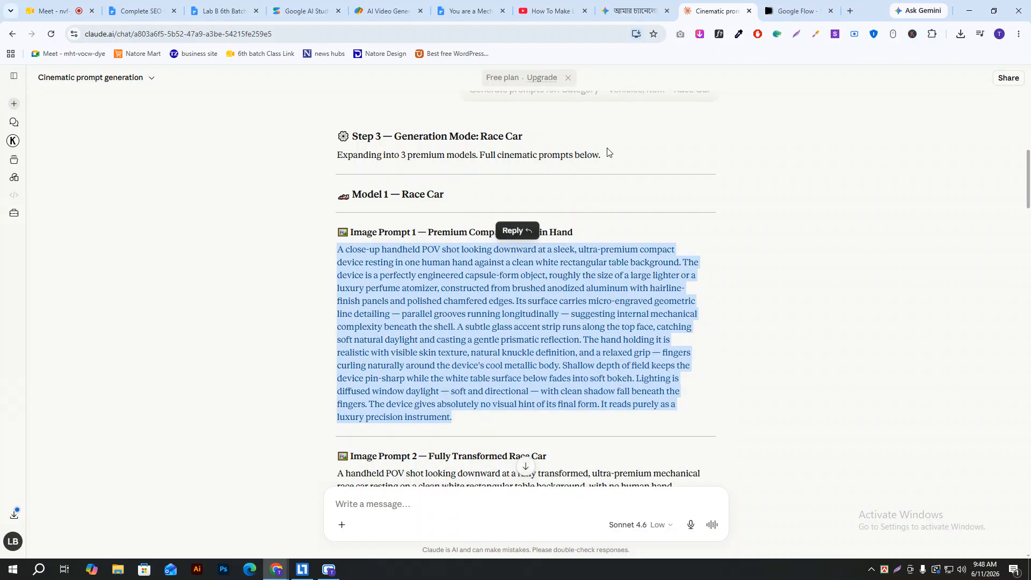
click(773, 10)
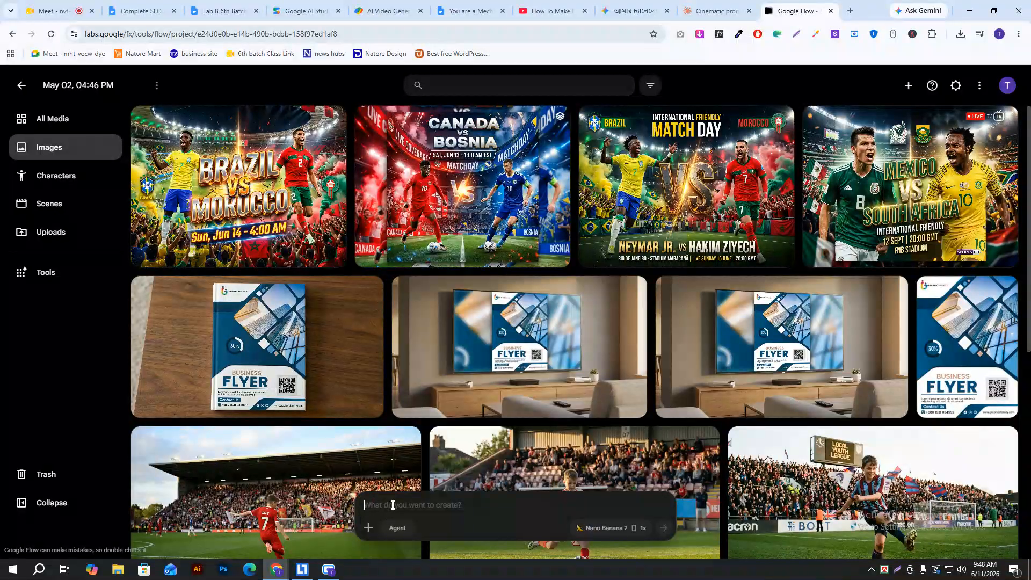
right_click(393, 505)
click(430, 358)
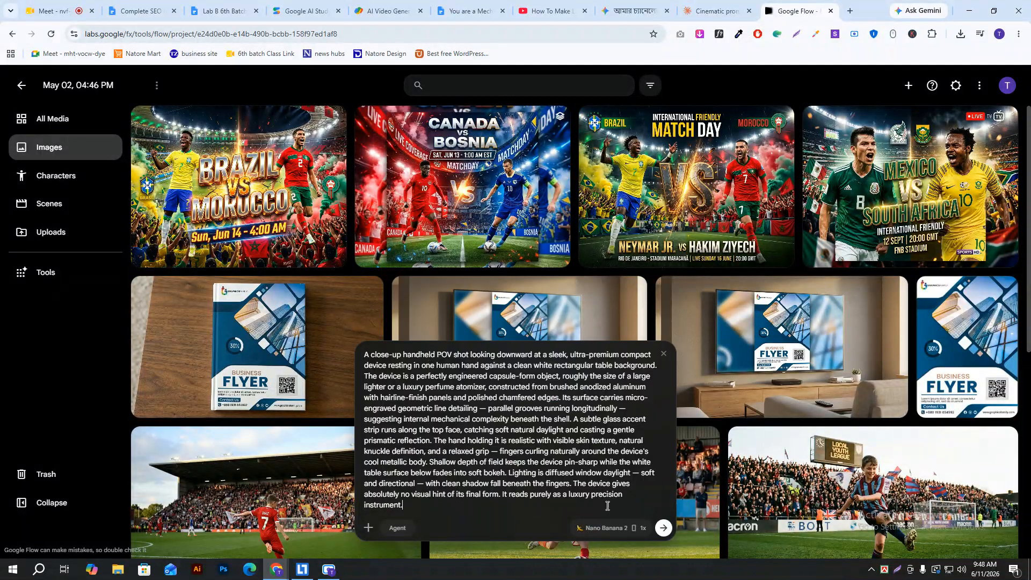
- Generate the image from the pasted prompt, and copy the text of Model 1's Image Prompt 2 from the Claude chat
click(663, 530)
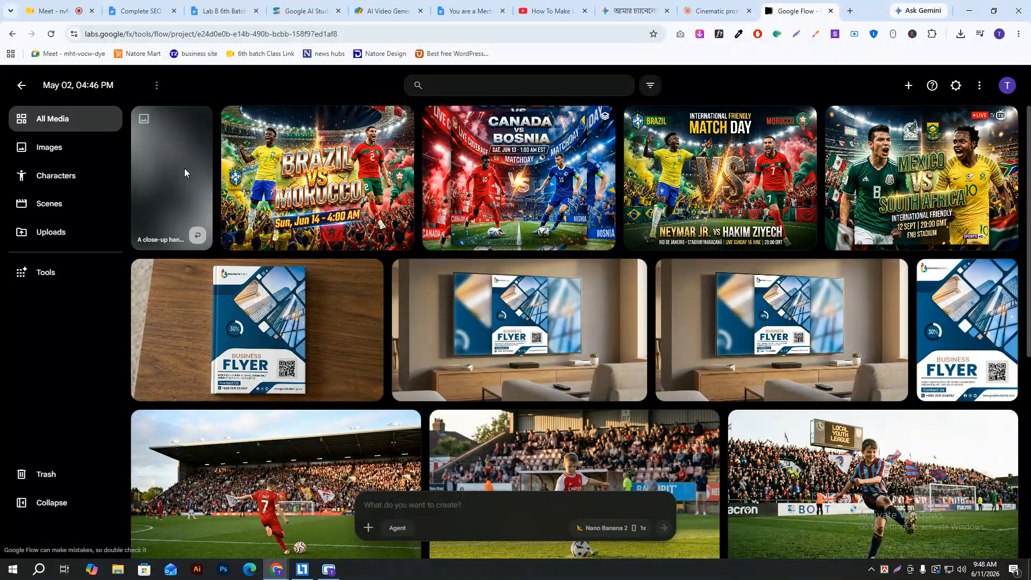
click(692, 4)
scroll(357, 224, down, 6)
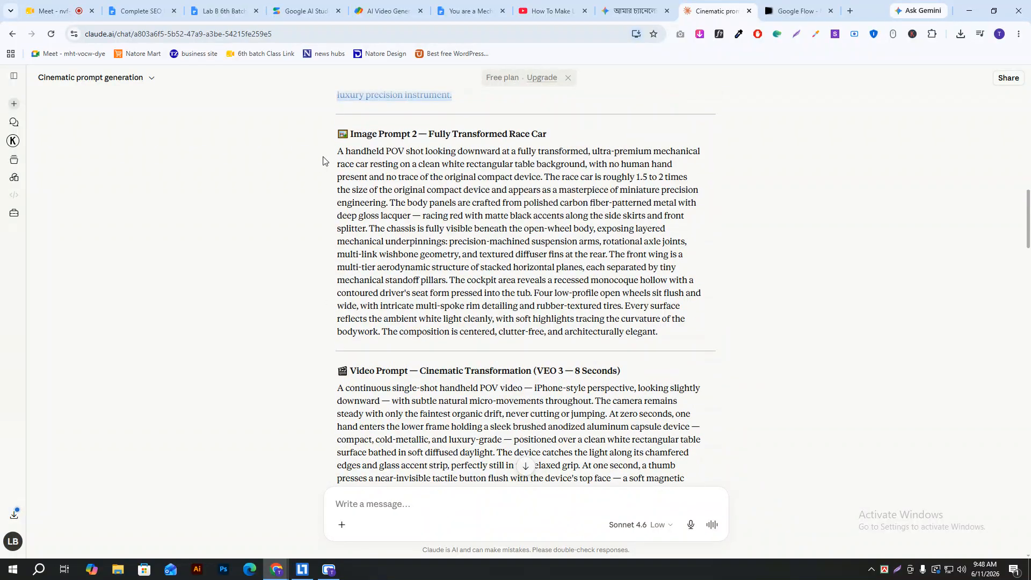
drag(339, 151, 660, 339)
right_click(570, 235)
click(639, 246)
- Paste the Image Prompt 2 text into Google Flow's creation prompt and generate the fully transformed race car image
click(771, 4)
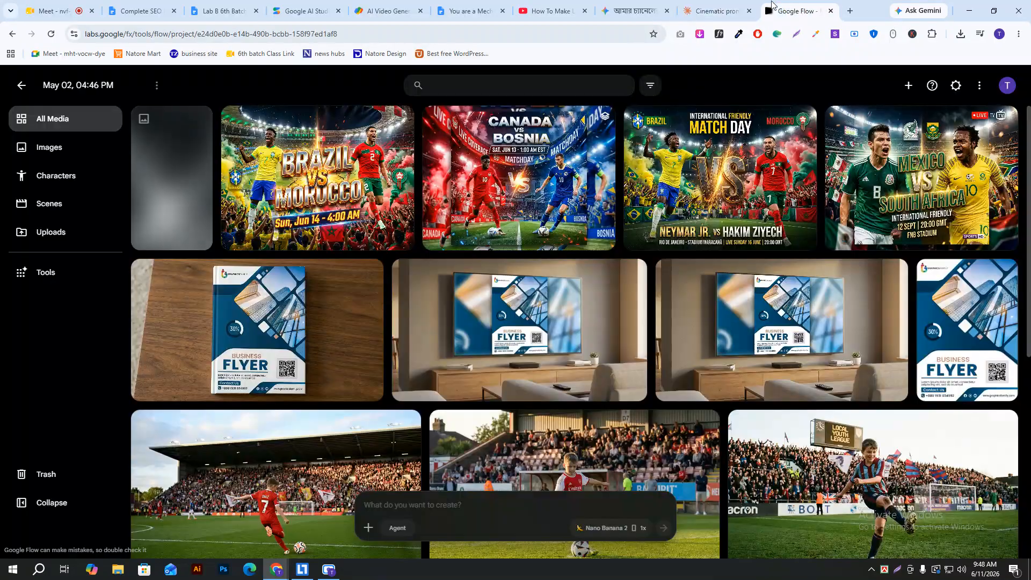
right_click(454, 505)
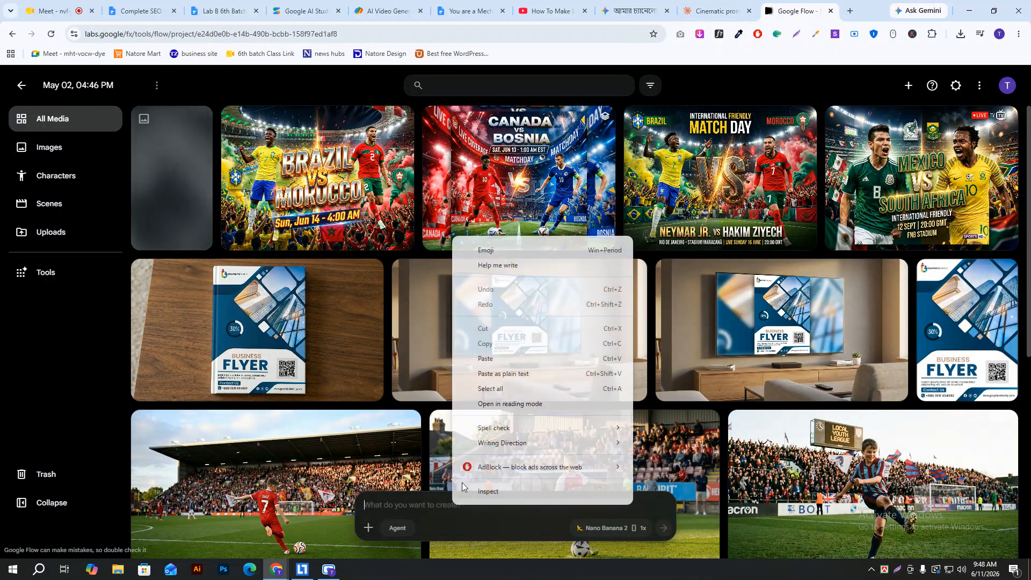
click(502, 358)
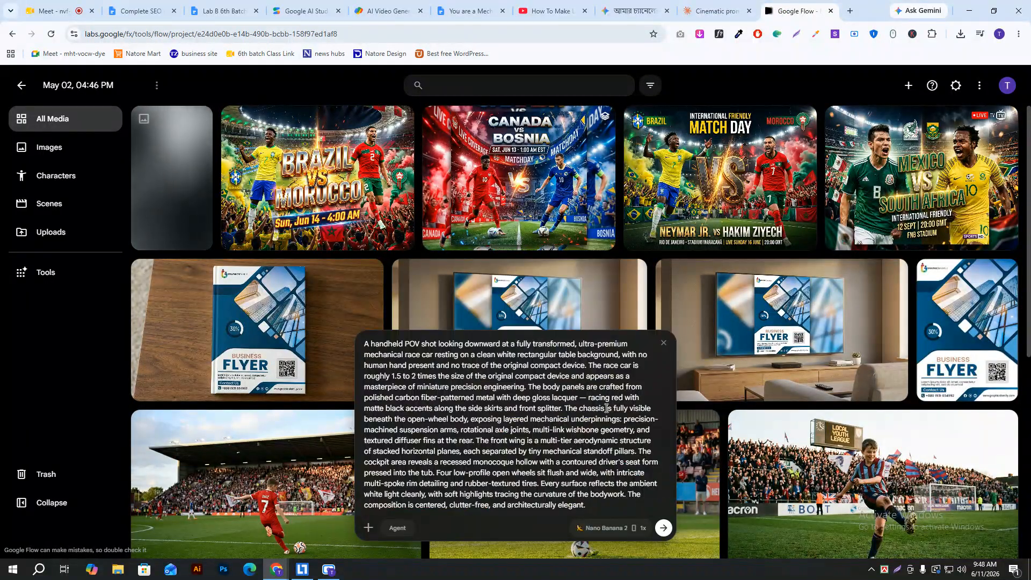
click(664, 529)
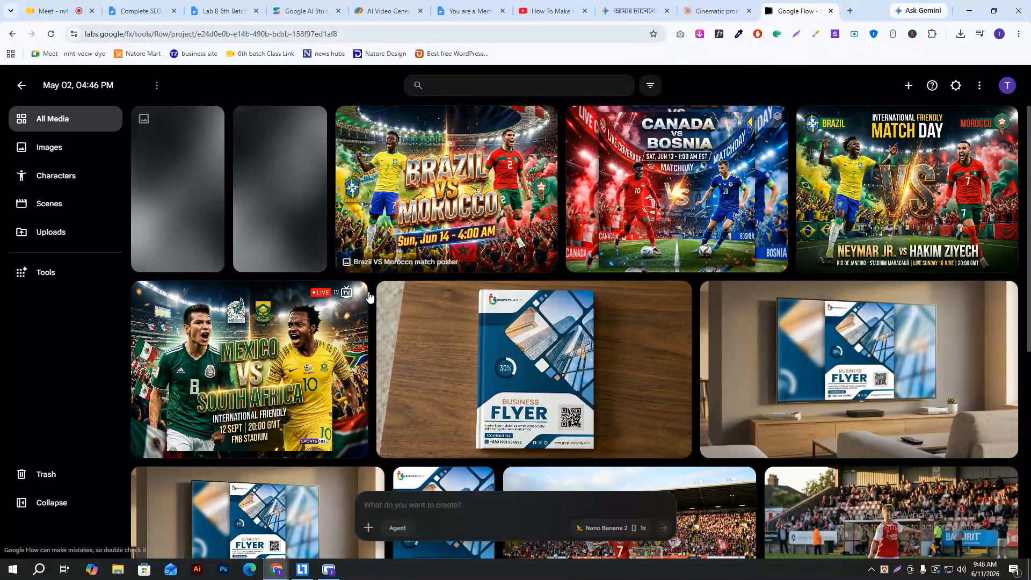
- Switch the generation type to Video, and download the generated device-in-hand image at 2K upscaled size
click(631, 529)
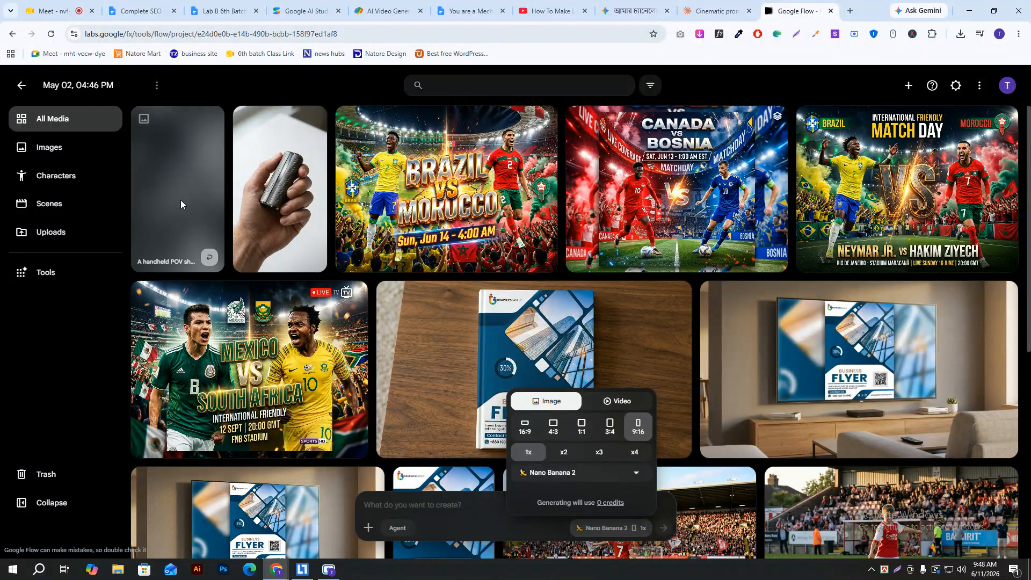
click(618, 402)
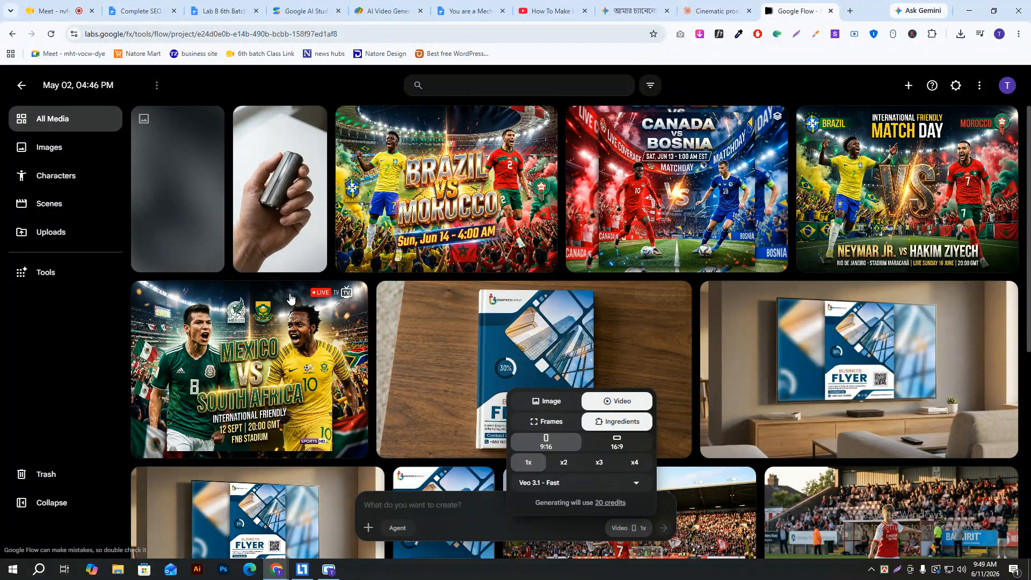
click(285, 167)
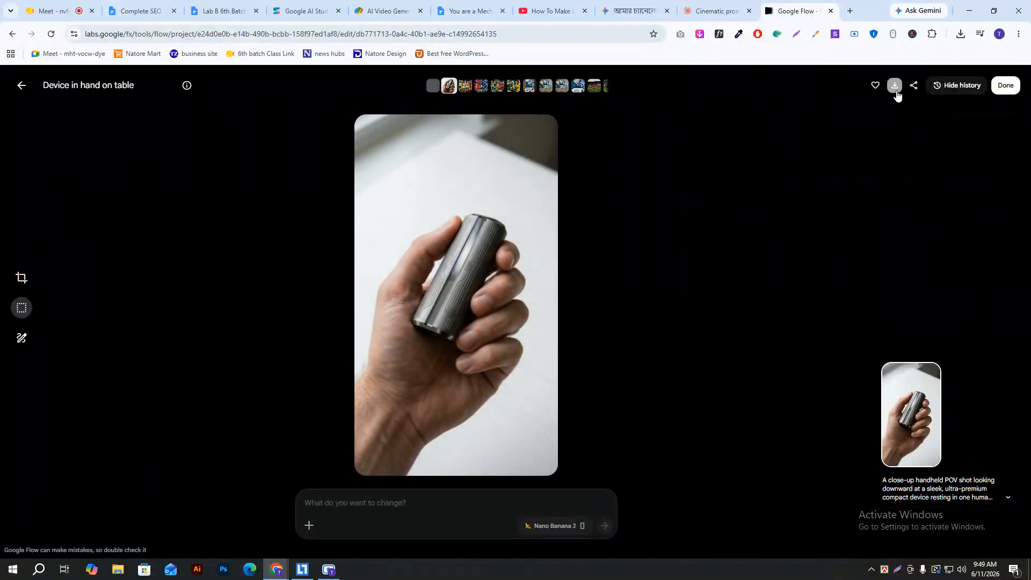
click(895, 87)
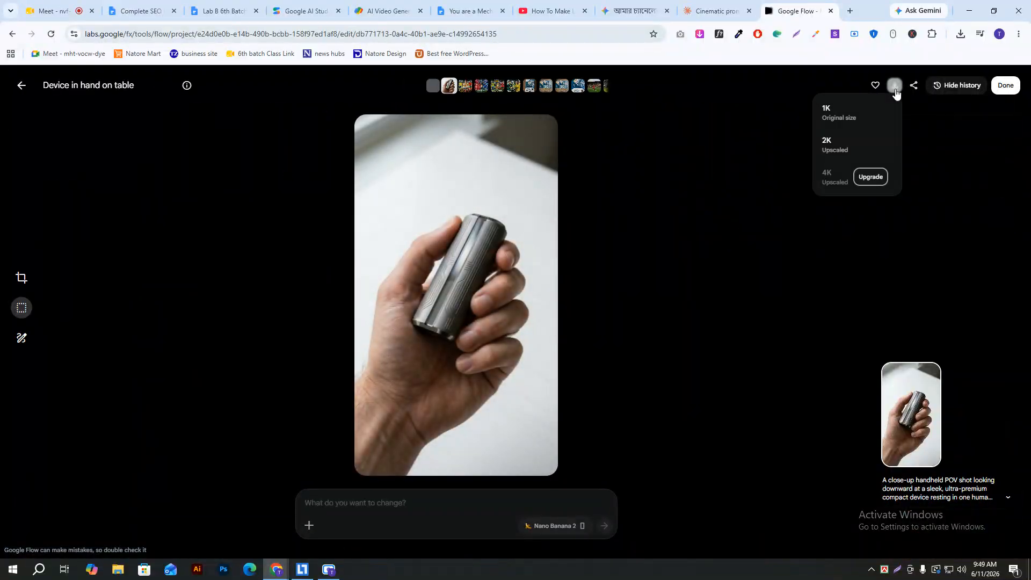
click(830, 154)
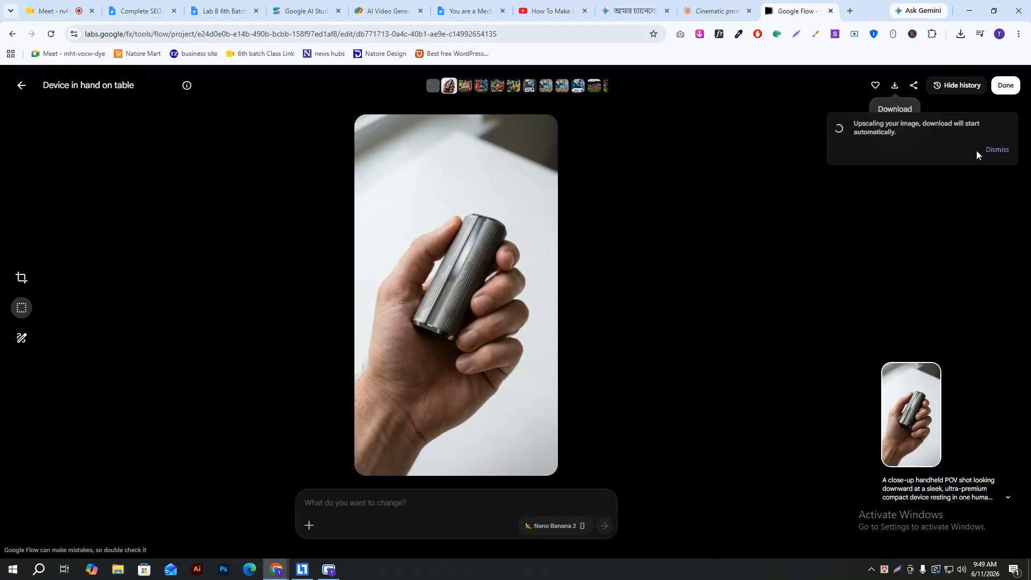
click(22, 86)
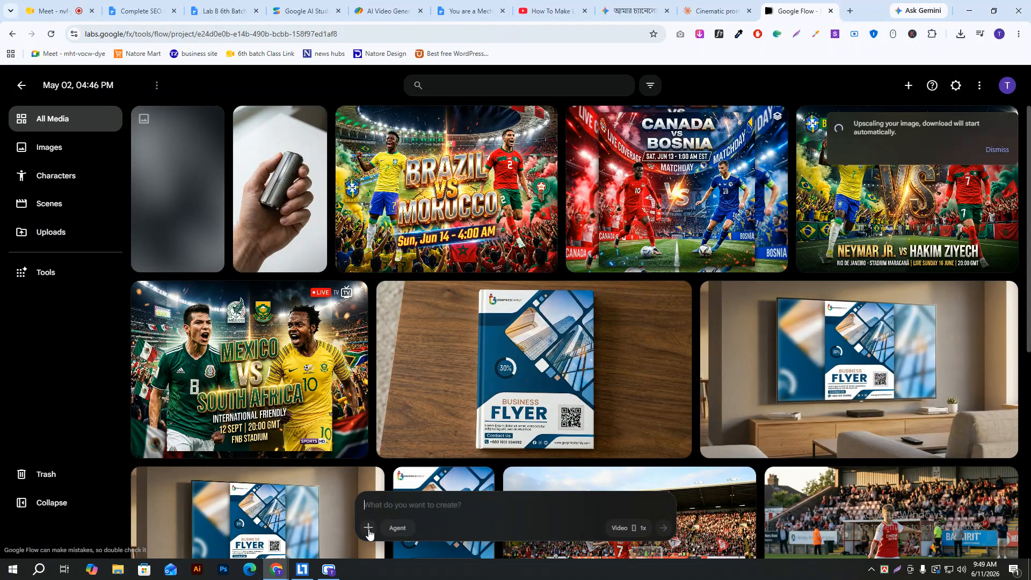
- Set video generation to Frames, with the device-in-hand image as the start frame and the mechanical race car image as the end frame
click(620, 531)
click(547, 422)
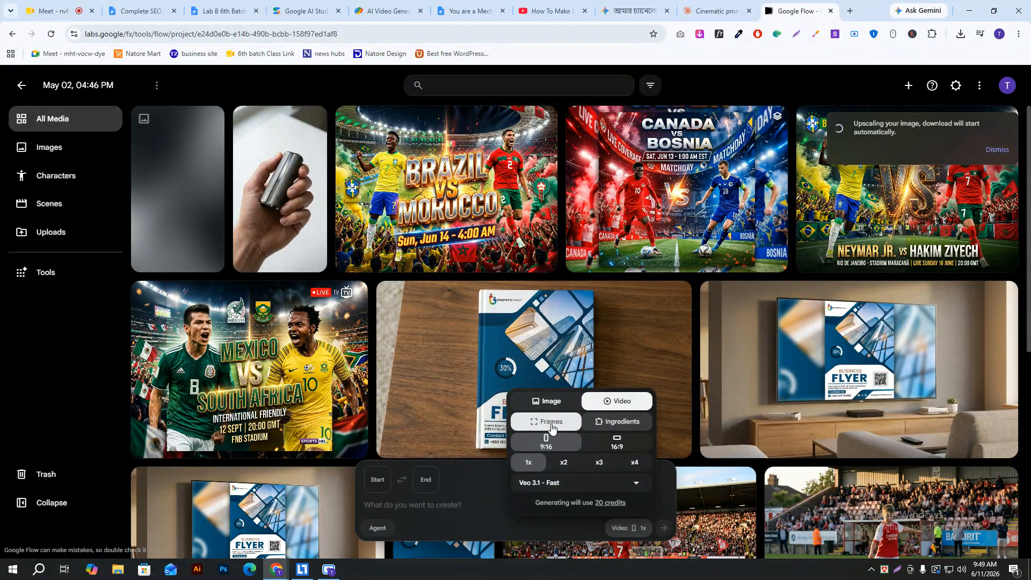
click(376, 479)
click(378, 481)
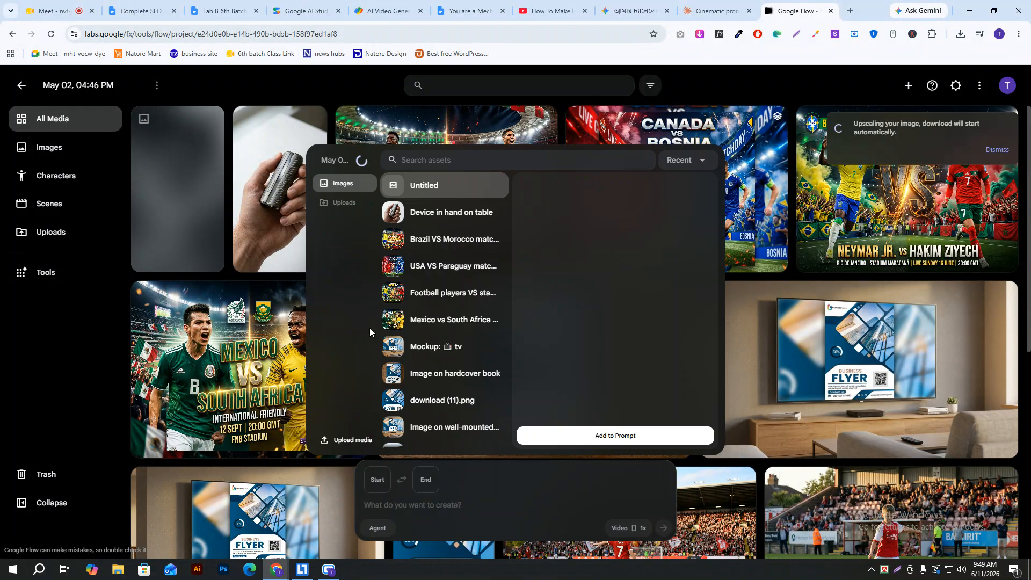
click(455, 220)
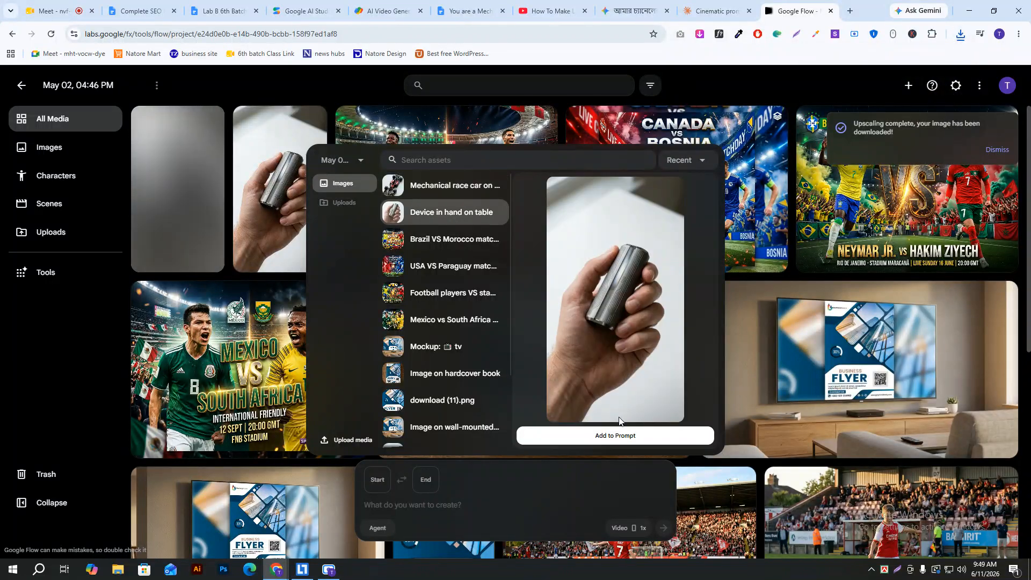
click(648, 445)
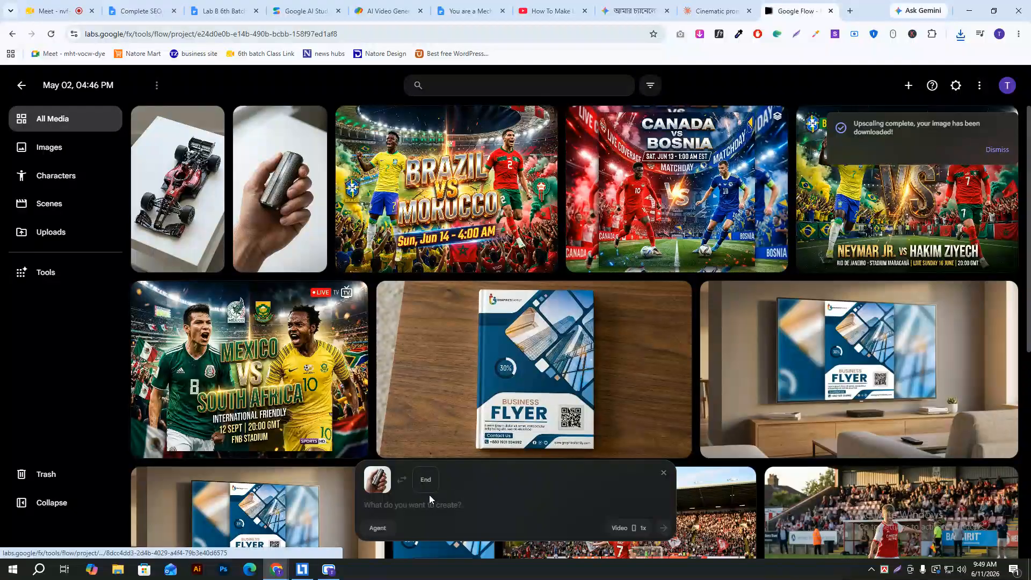
click(425, 485)
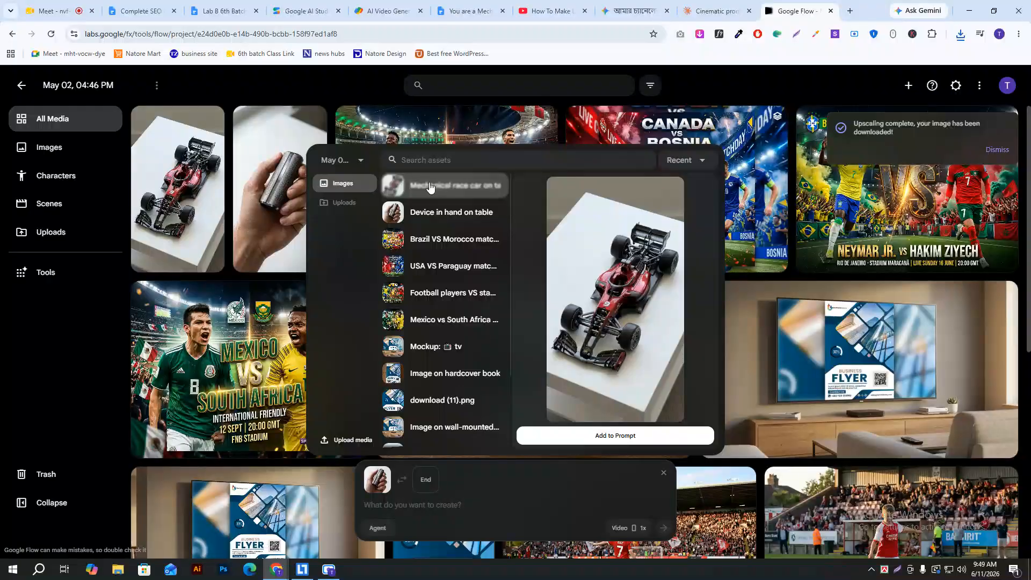
click(394, 185)
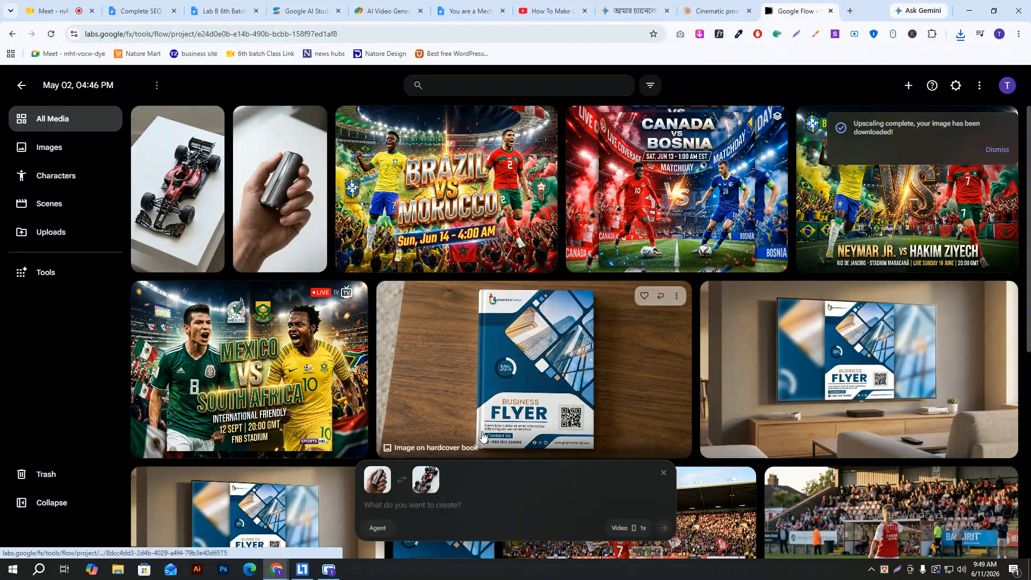
- Copy Model 1's Video Prompt from the Claude chat into Google Flow's creation prompt and generate the video
click(703, 7)
scroll(418, 220, down, 4)
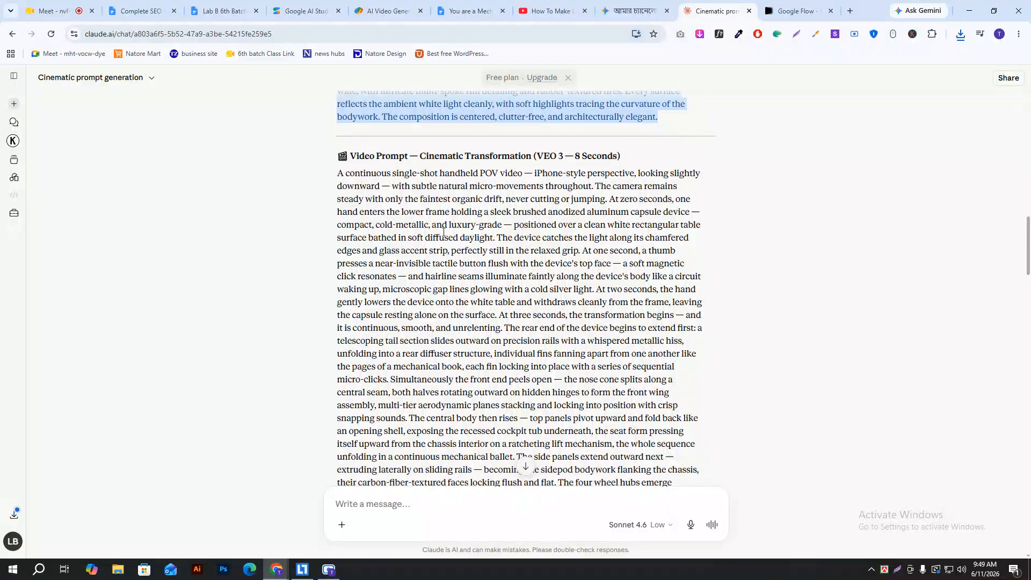
drag(337, 178, 450, 349)
right_click(470, 257)
click(629, 265)
click(767, 5)
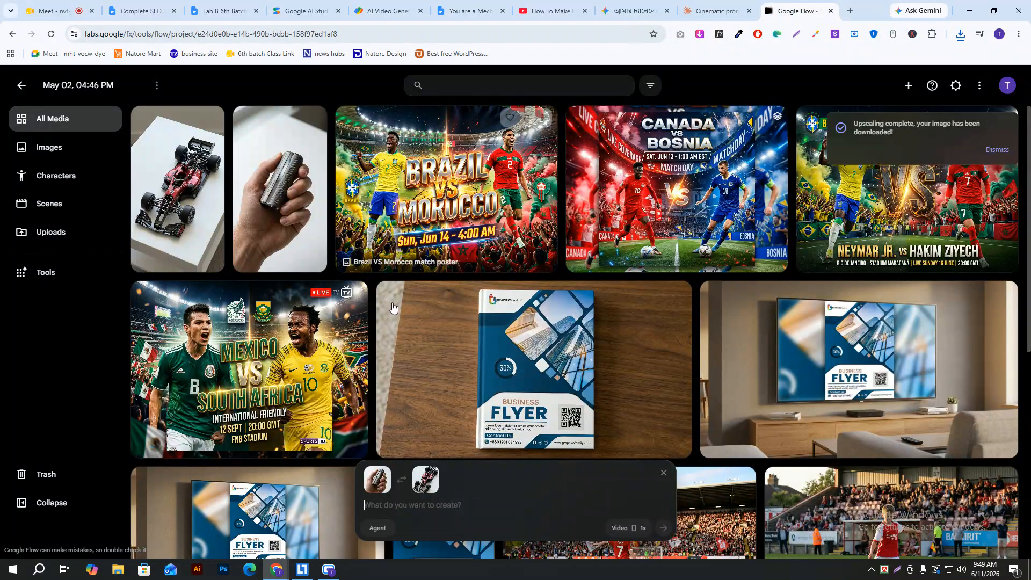
right_click(392, 506)
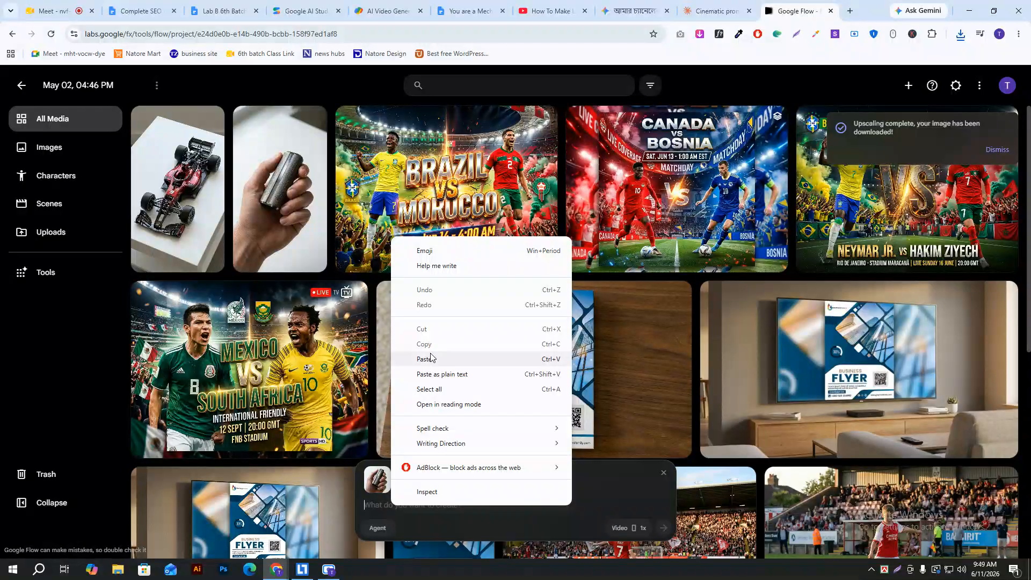
click(434, 357)
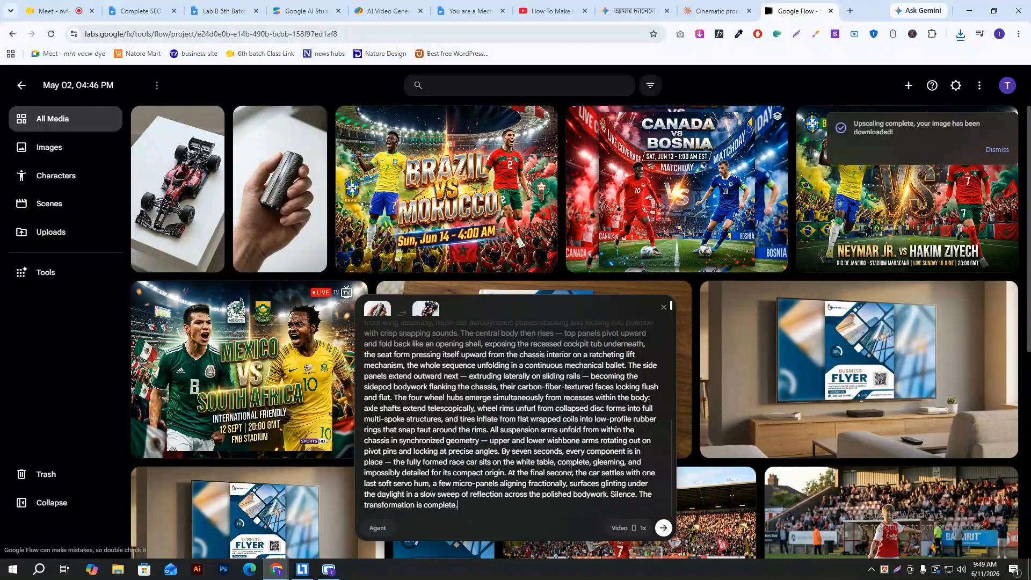
click(664, 530)
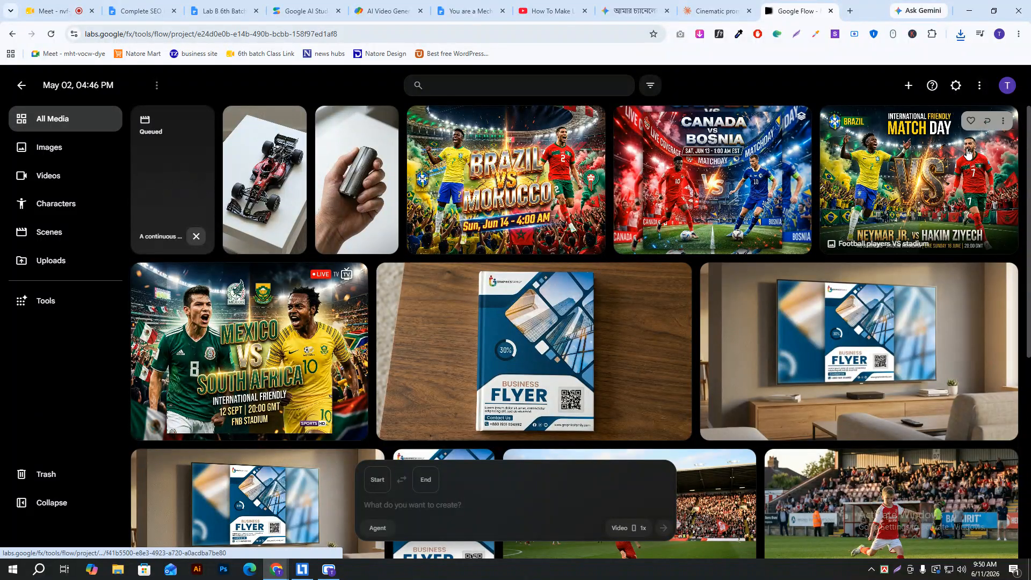
- View the USA vs Paraguay and Canada vs Bosnia versions in the match poster's history
click(750, 169)
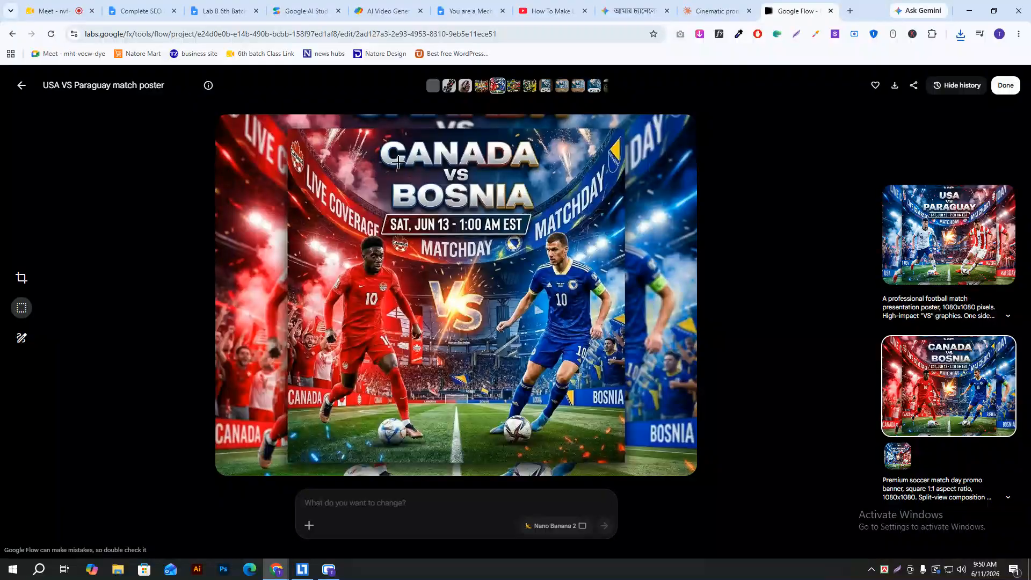
click(967, 239)
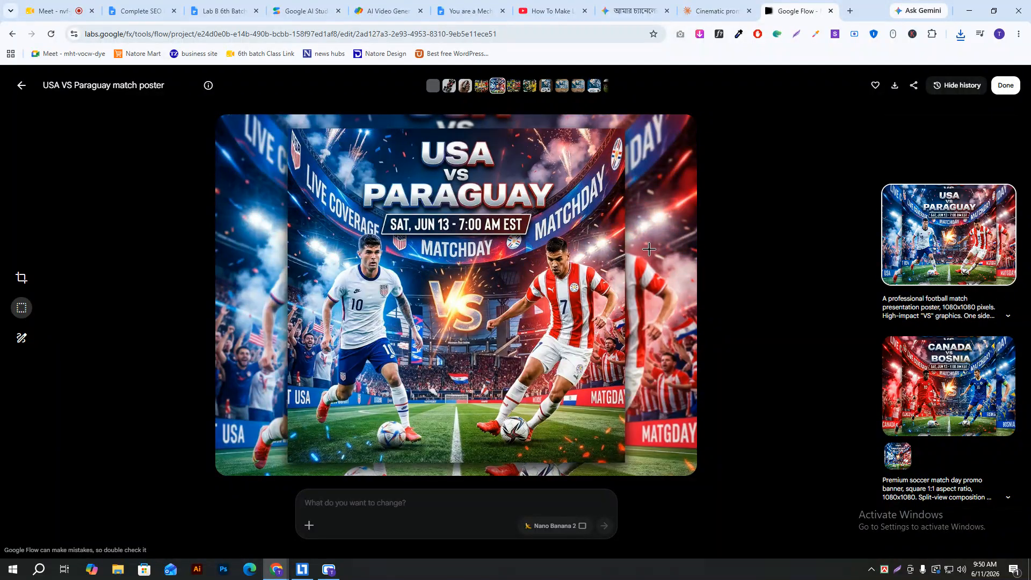
click(981, 385)
- Open YouTube in a new browser tab and look through the videos on the account's own channel
click(509, 6)
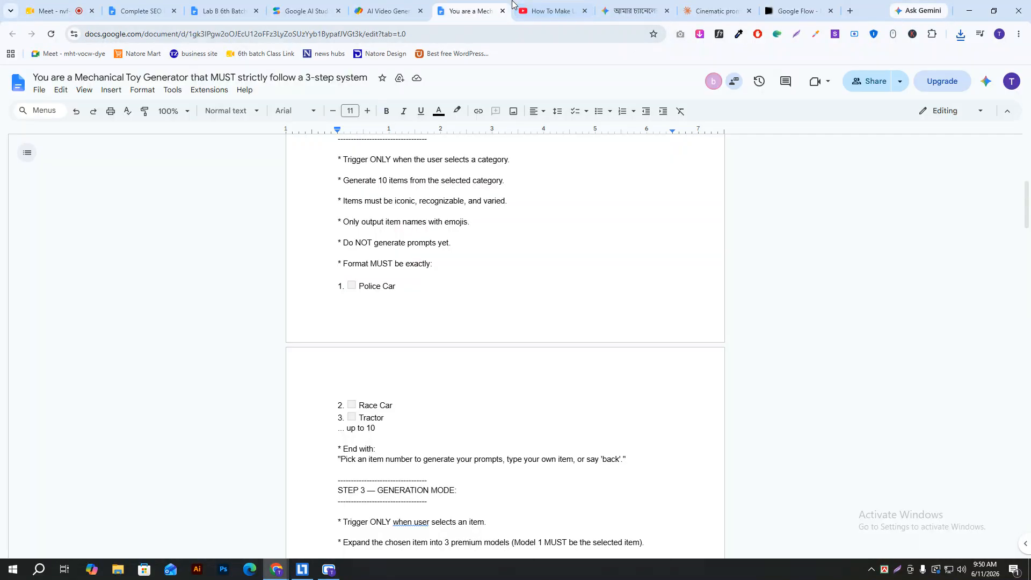
click(851, 12)
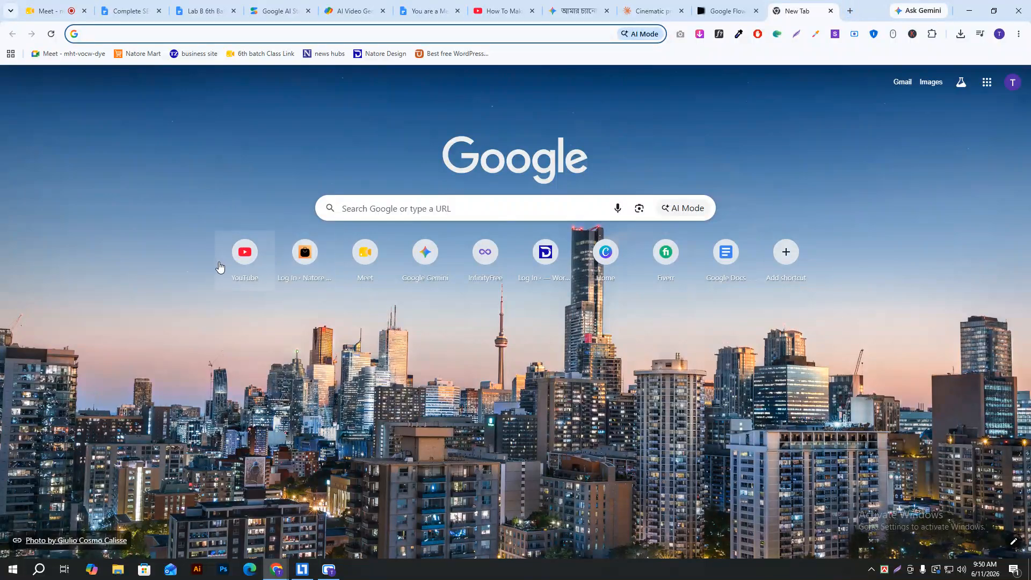
click(240, 252)
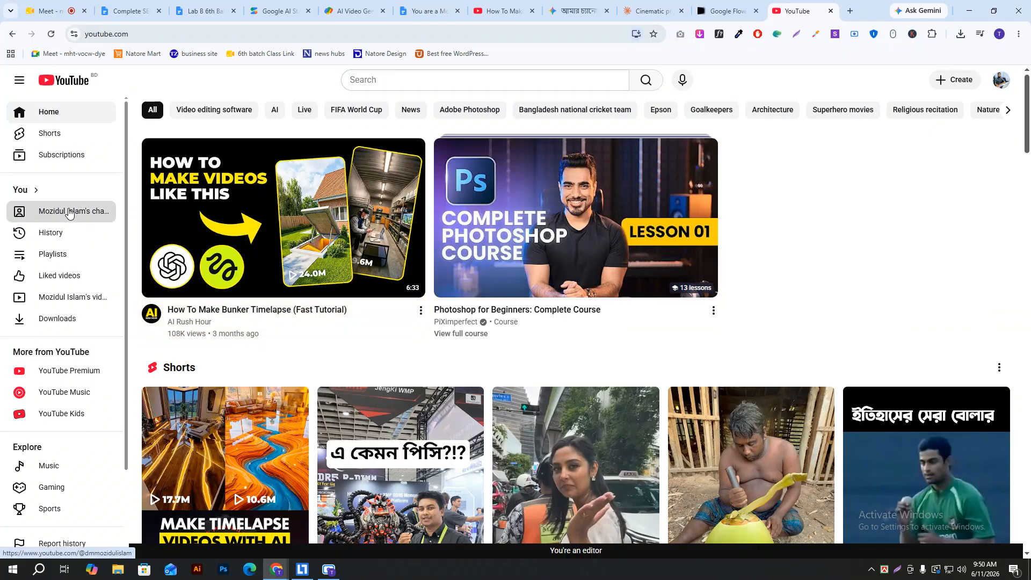
click(68, 213)
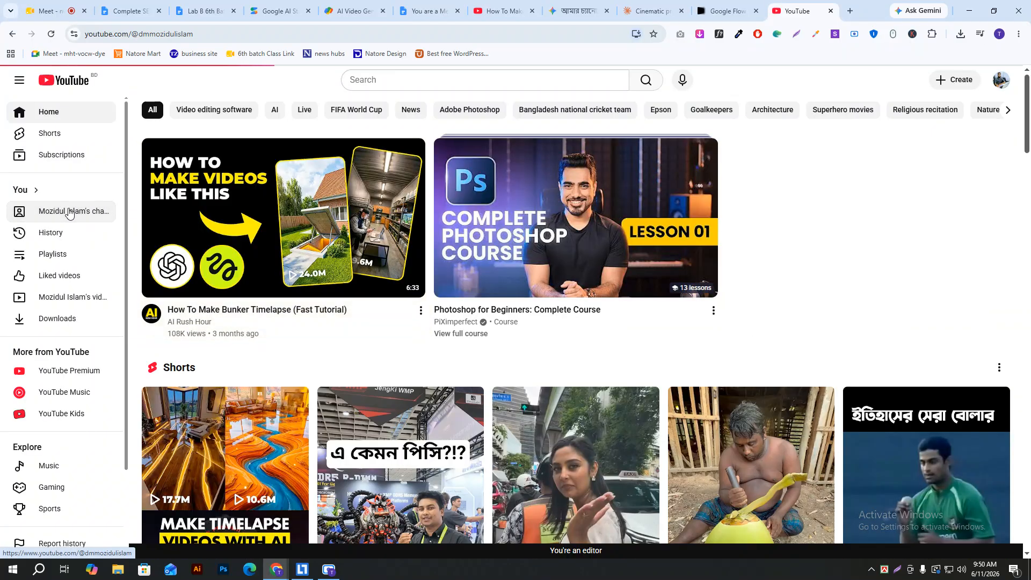
scroll(310, 394, down, 1)
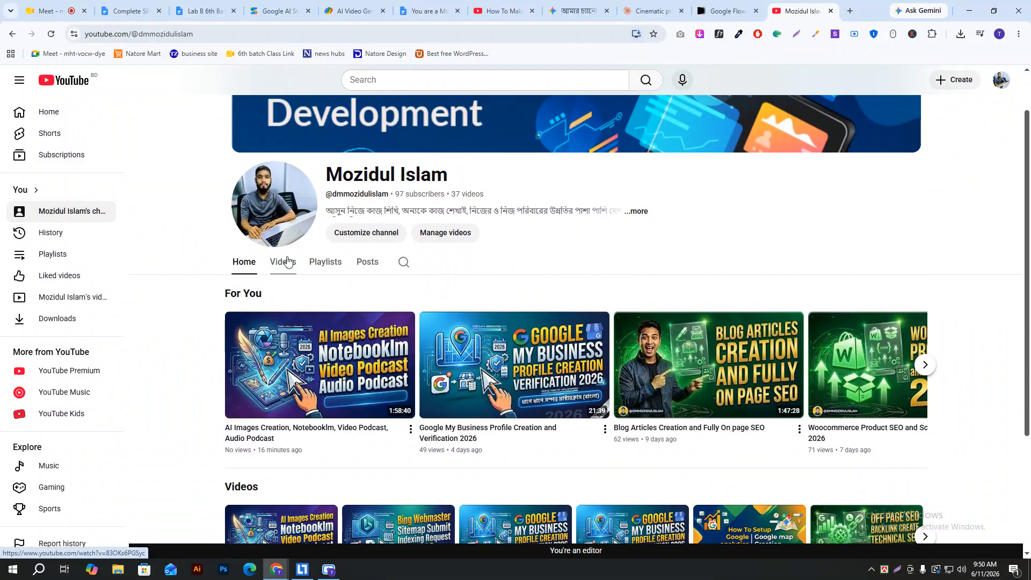
click(288, 265)
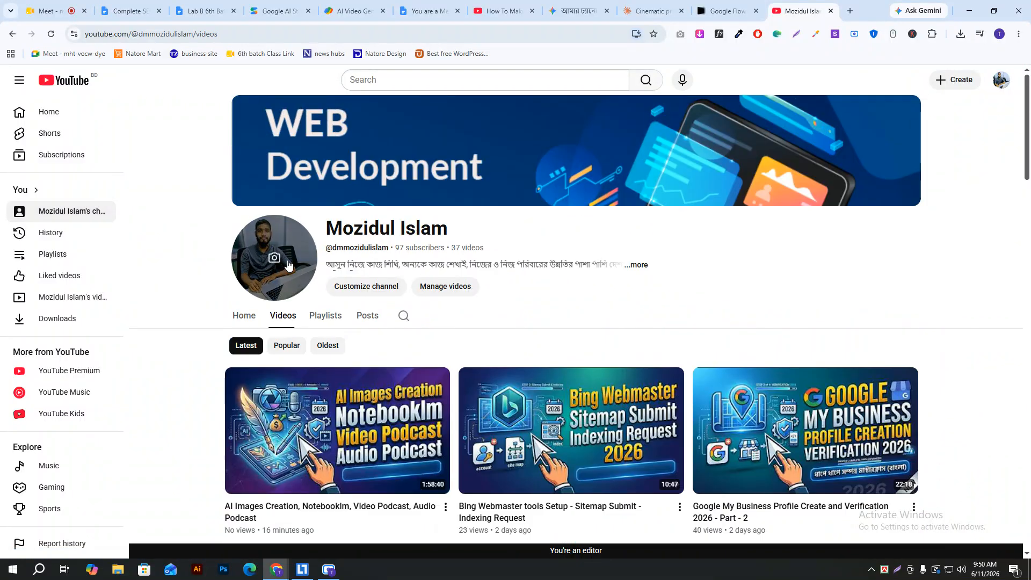
scroll(378, 419, down, 1)
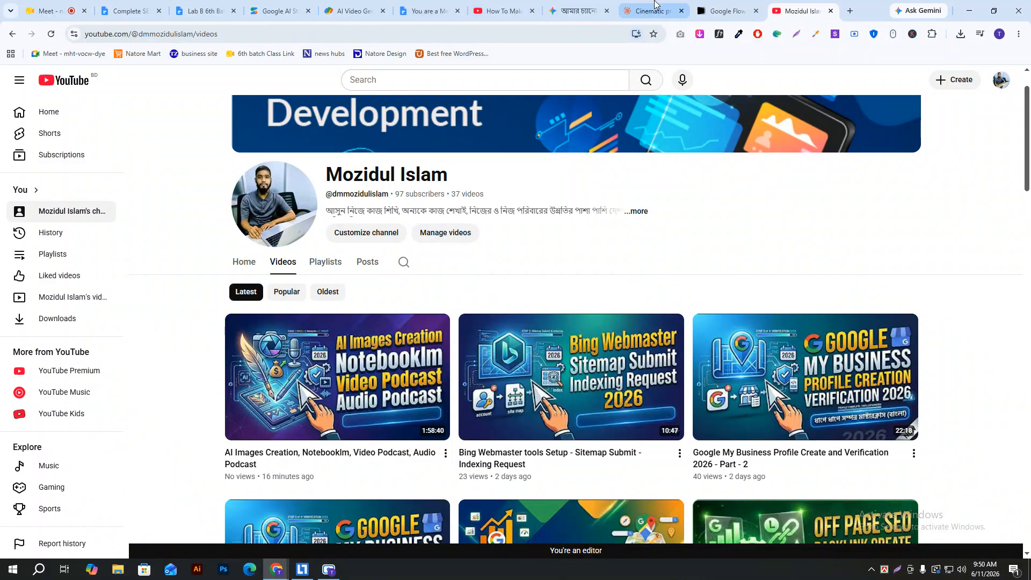
- Switch back to Google Flow, return to the project's media, and open the generated device transformation video for playback
click(723, 4)
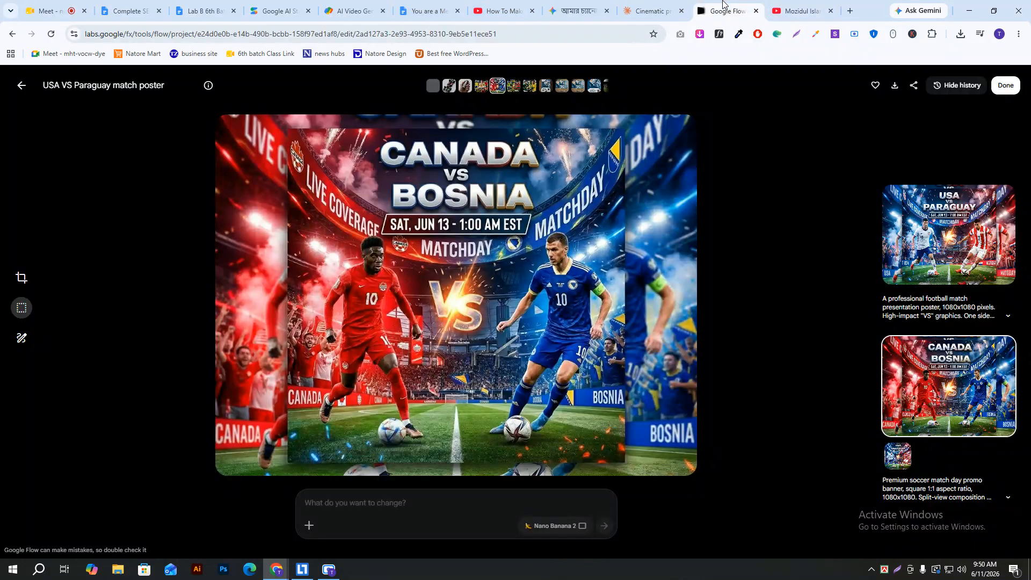
click(22, 86)
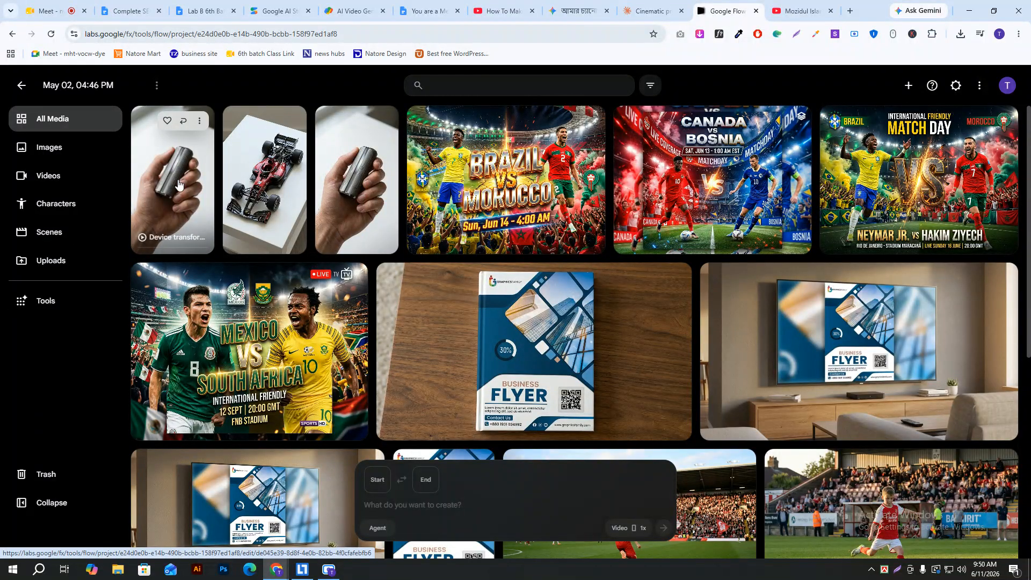
click(185, 194)
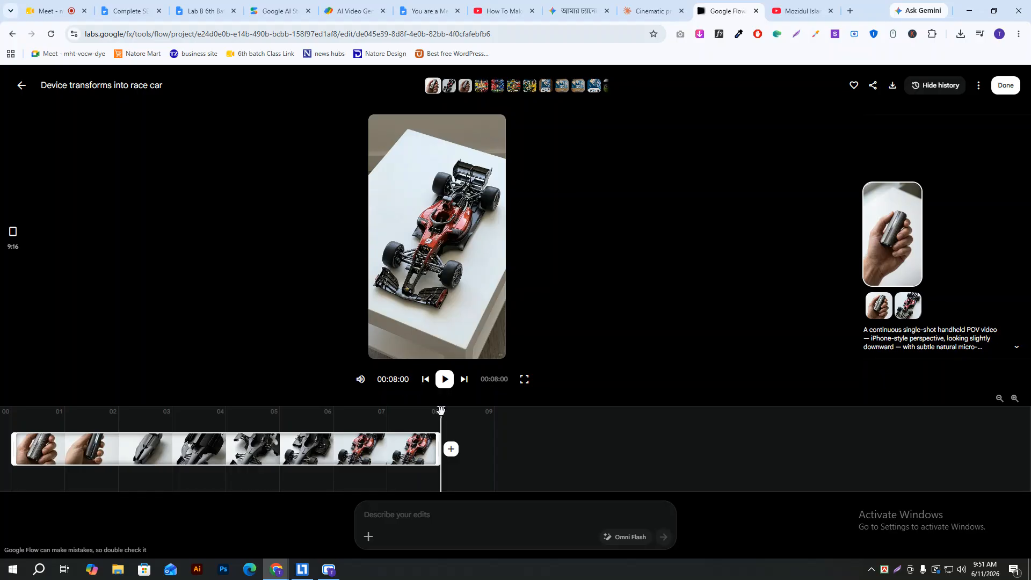
- Rewind the device transformation video to its beginning and return to the project's media
drag(441, 411, 2, 409)
click(21, 86)
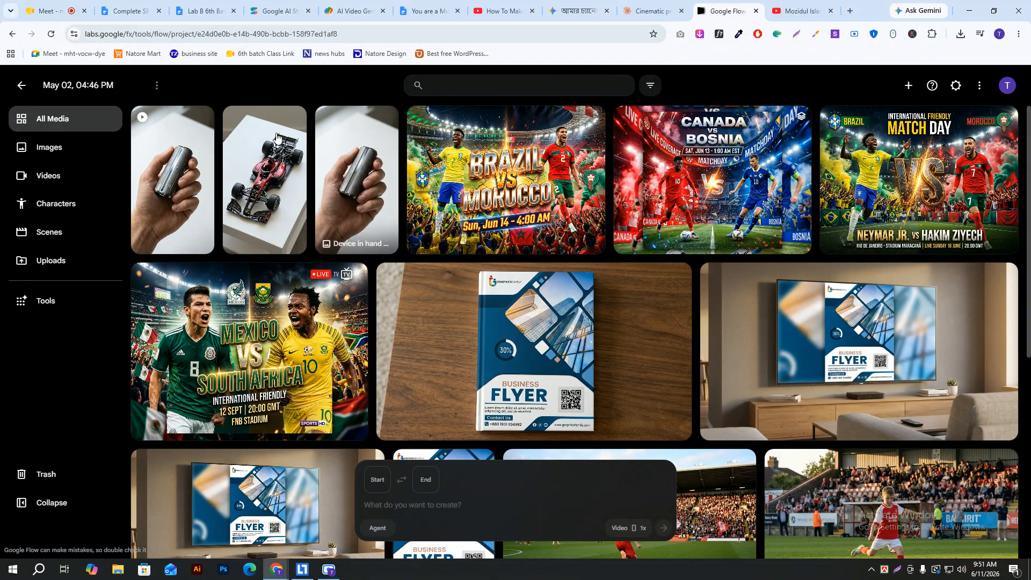
- Switch to the Claude chat and copy the full text of Model 2's Image Prompt 1, the premium compact device in hand
click(650, 6)
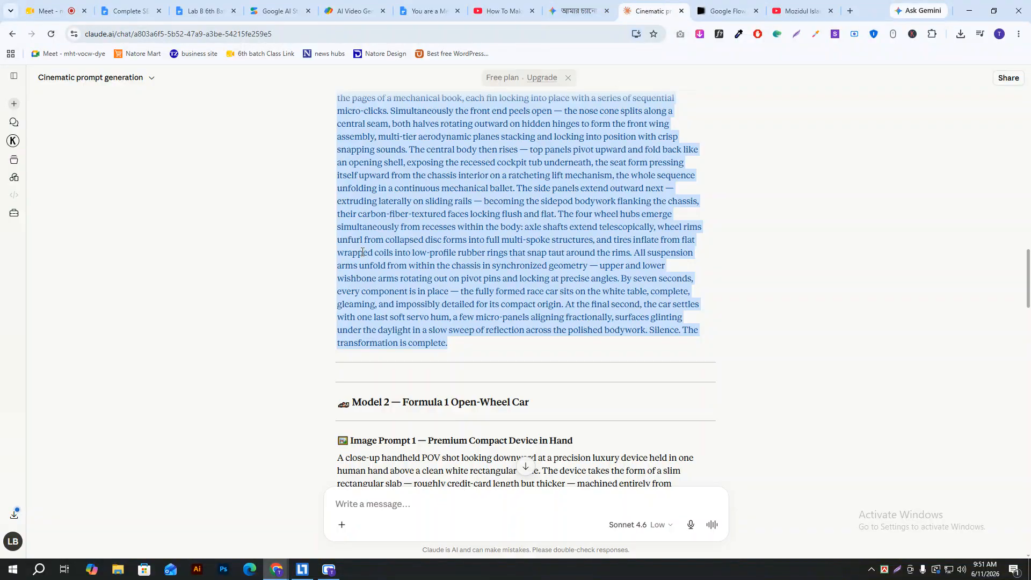
scroll(363, 252, down, 4)
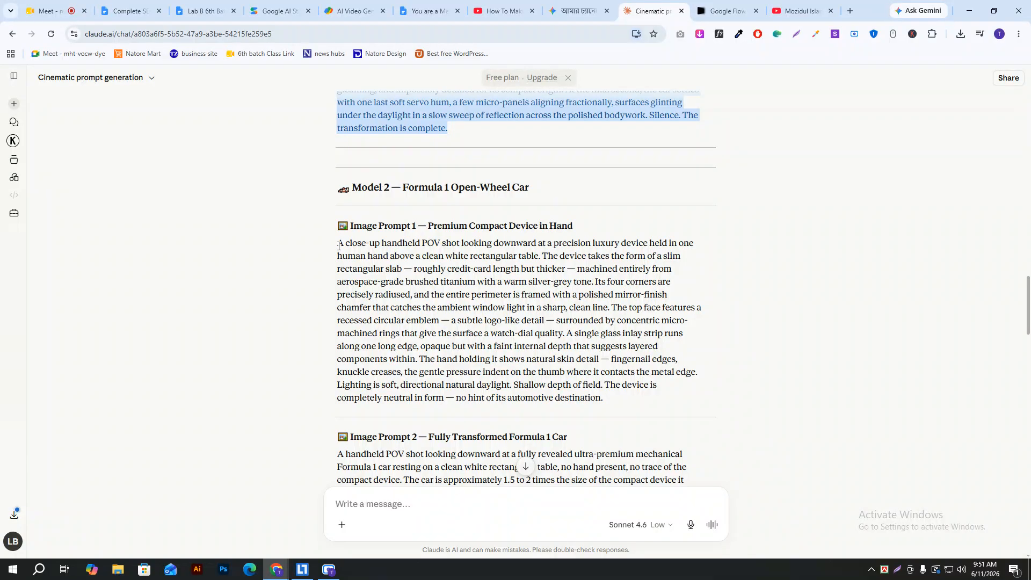
mouse_move(339, 246)
mouse_down()
mouse_move(645, 358)
mouse_move(610, 396)
mouse_move(322, 288)
mouse_move(333, 250)
mouse_up()
right_click(549, 325)
click(567, 378)
right_click(468, 259)
click(499, 270)
- In Google Flow, switch to 16:9 image generation, paste the copied device prompt, and generate the image
click(716, 3)
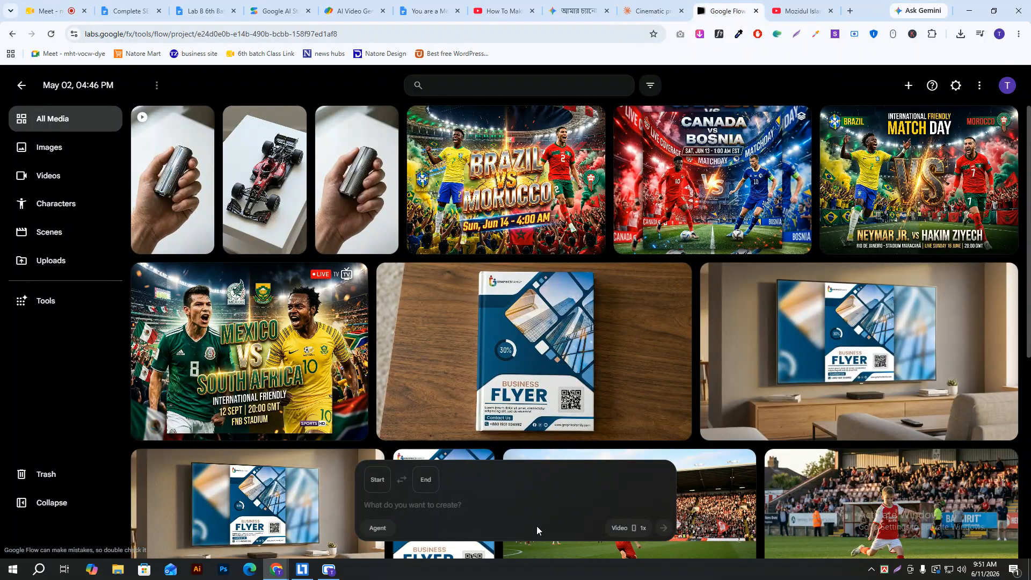
click(648, 528)
click(541, 408)
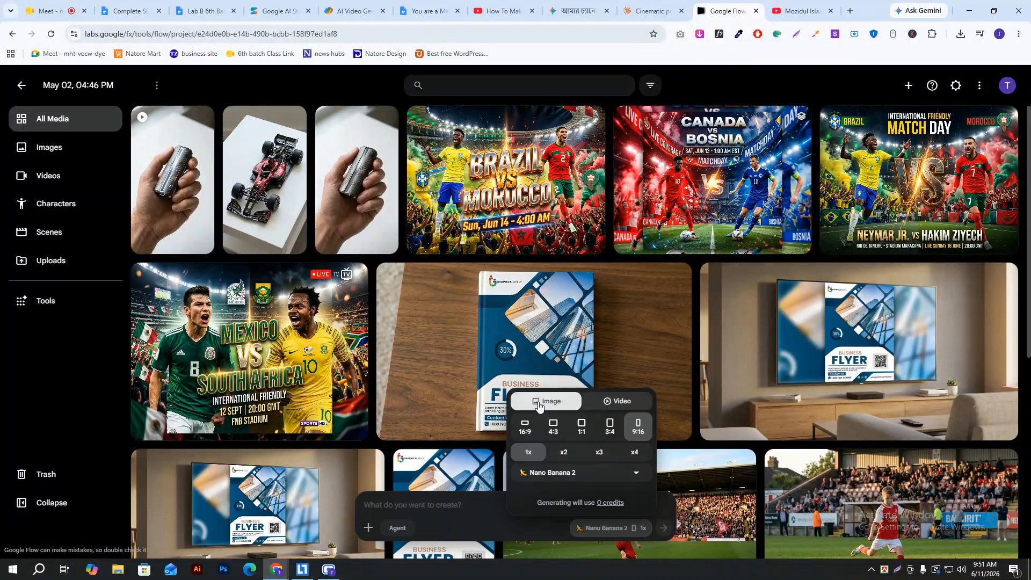
click(412, 507)
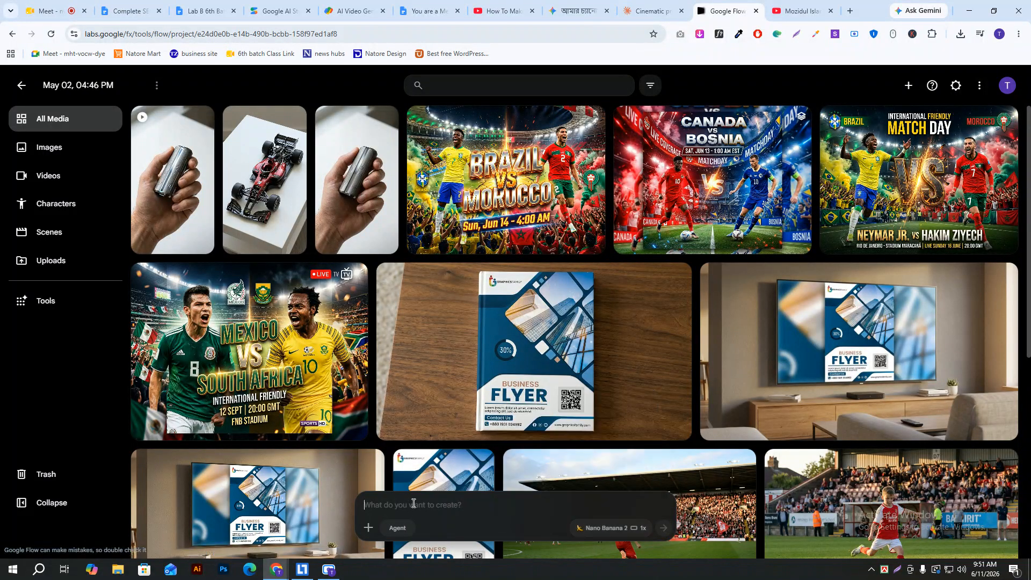
right_click(413, 505)
click(446, 356)
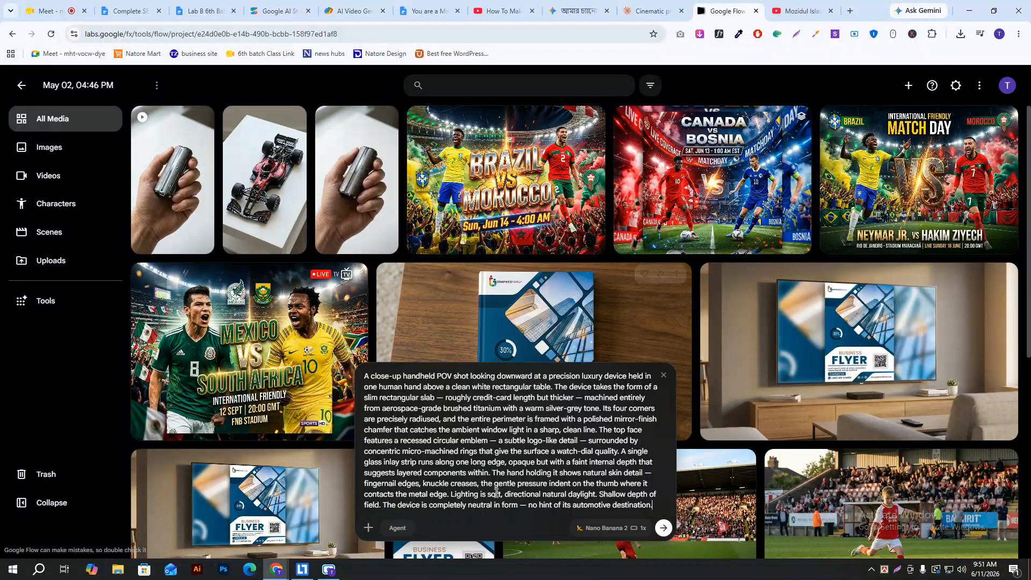
click(664, 529)
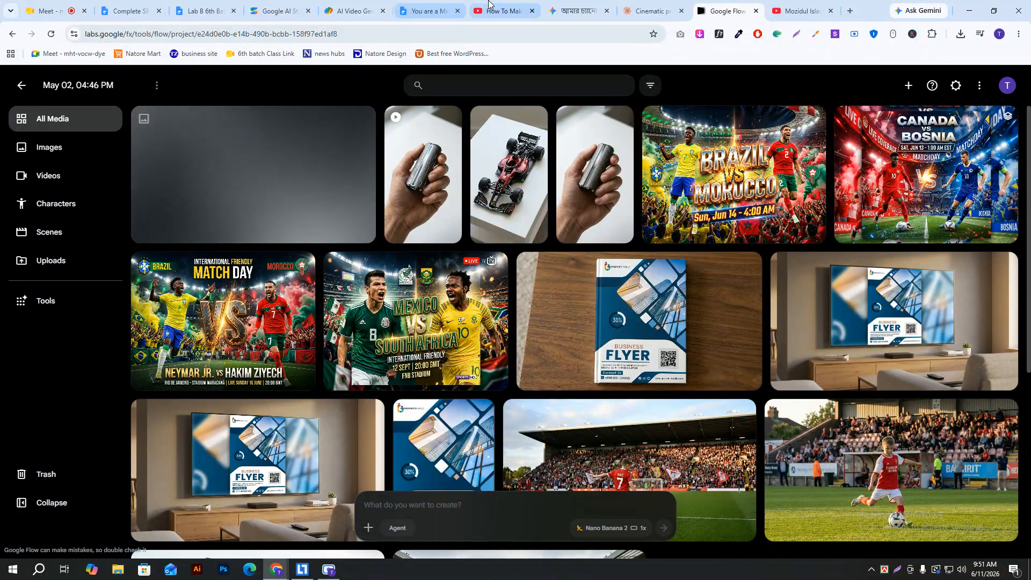
- Switch back to the Claude chat and copy Model 2's Image Prompt 2 for the fully transformed Formula 1 car
click(645, 4)
scroll(350, 165, down, 6)
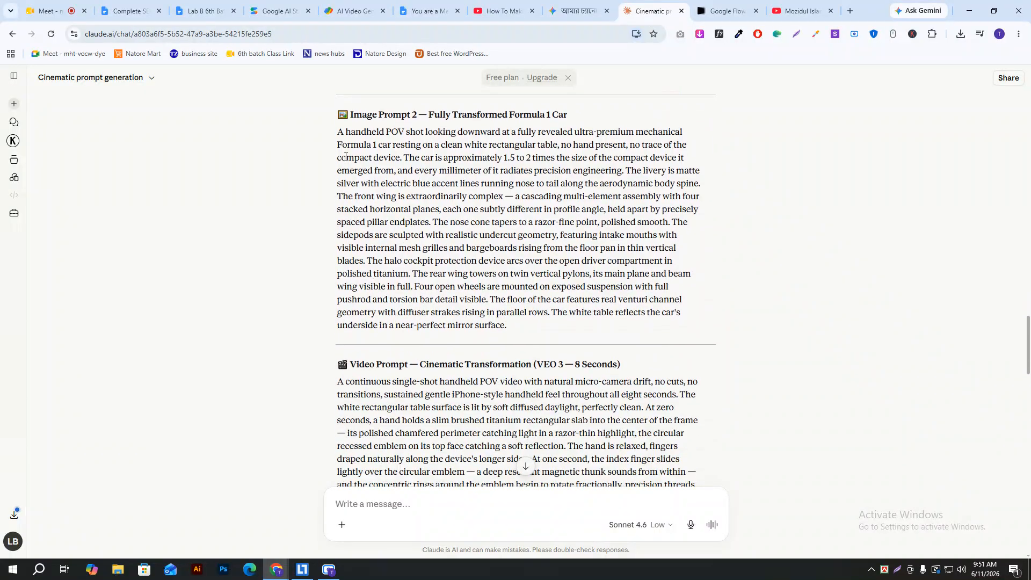
drag(338, 136, 530, 329)
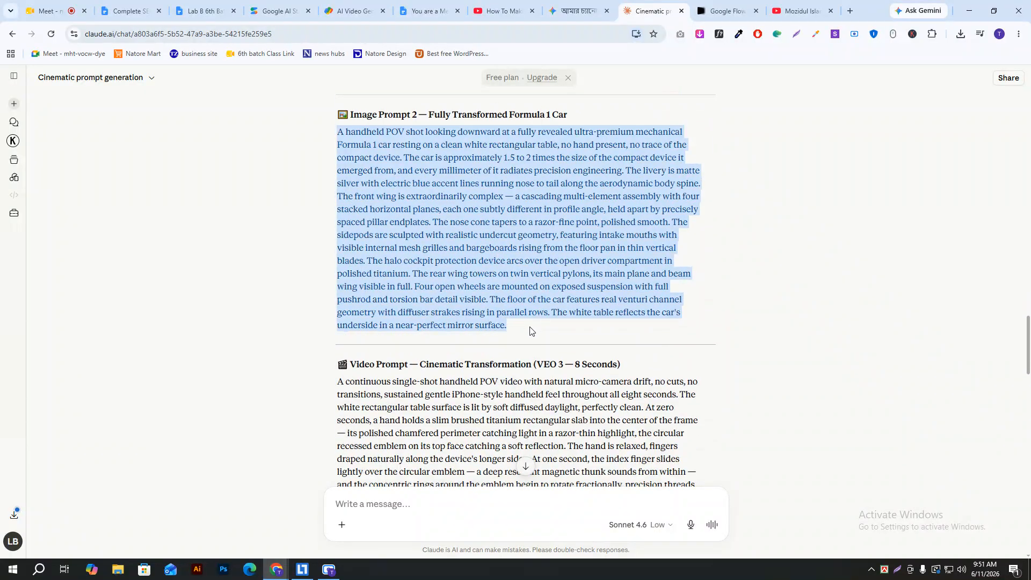
right_click(508, 222)
click(540, 235)
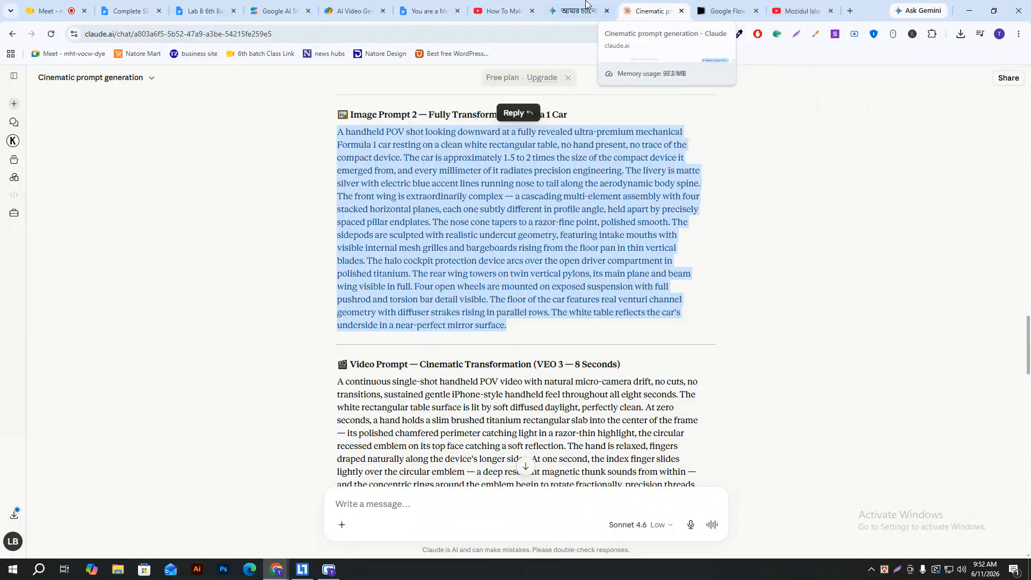
- Paste the copied Formula 1 car prompt into Google Flow and generate the image
click(725, 11)
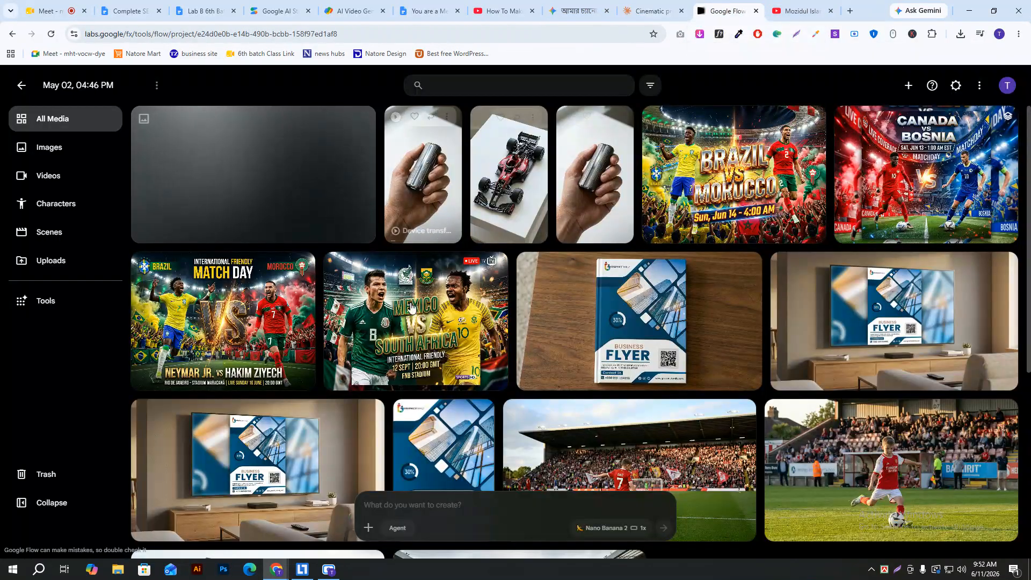
right_click(424, 499)
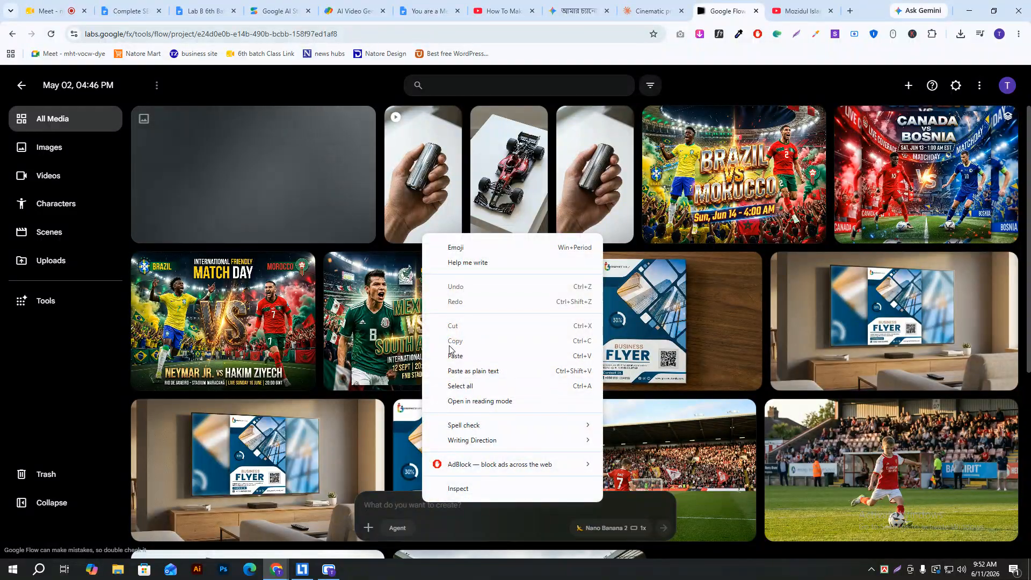
click(437, 350)
key(Return)
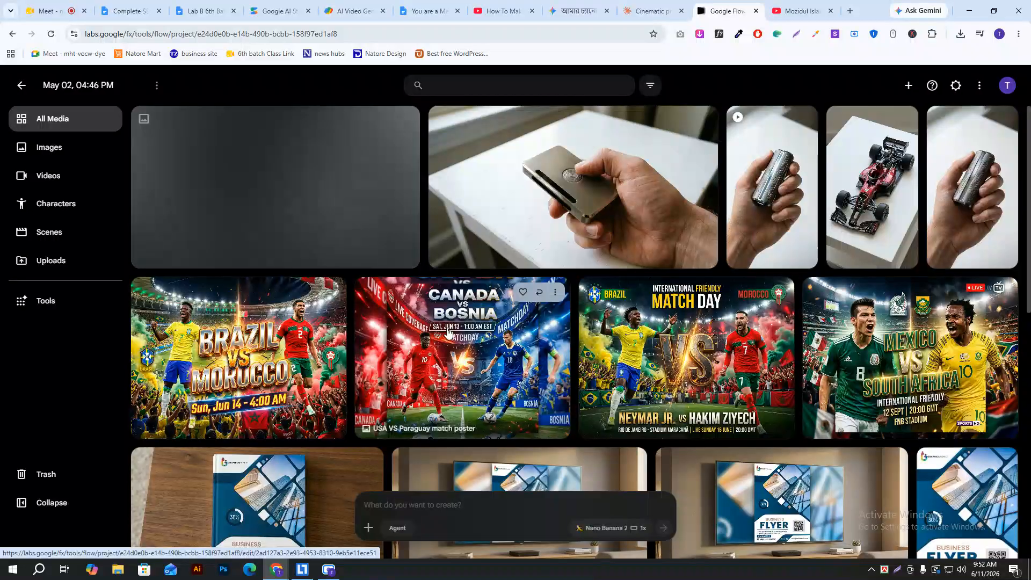
- Switch the creation mode to video and add the hand-held luxury device image as the start frame
click(610, 528)
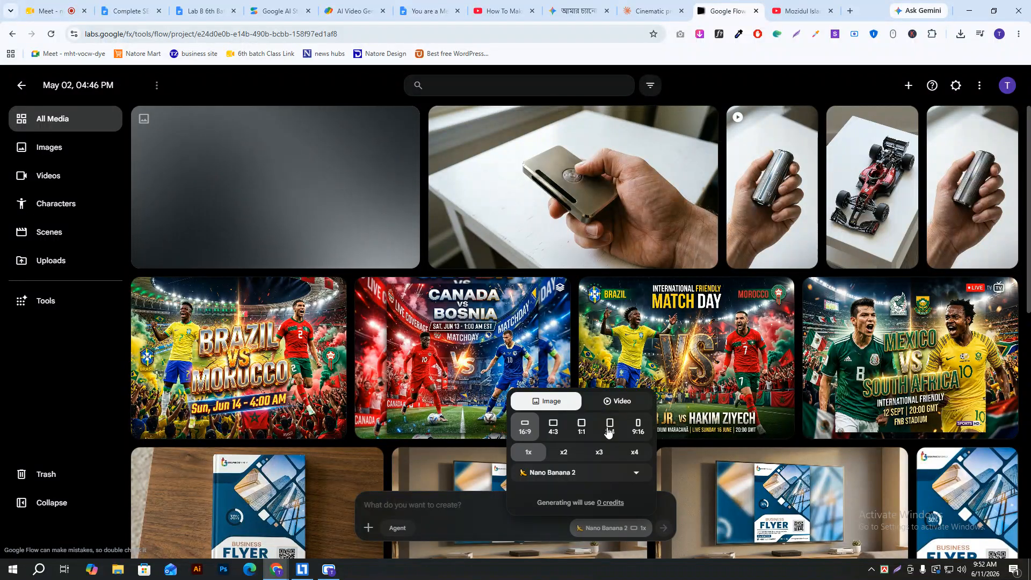
click(617, 401)
click(379, 481)
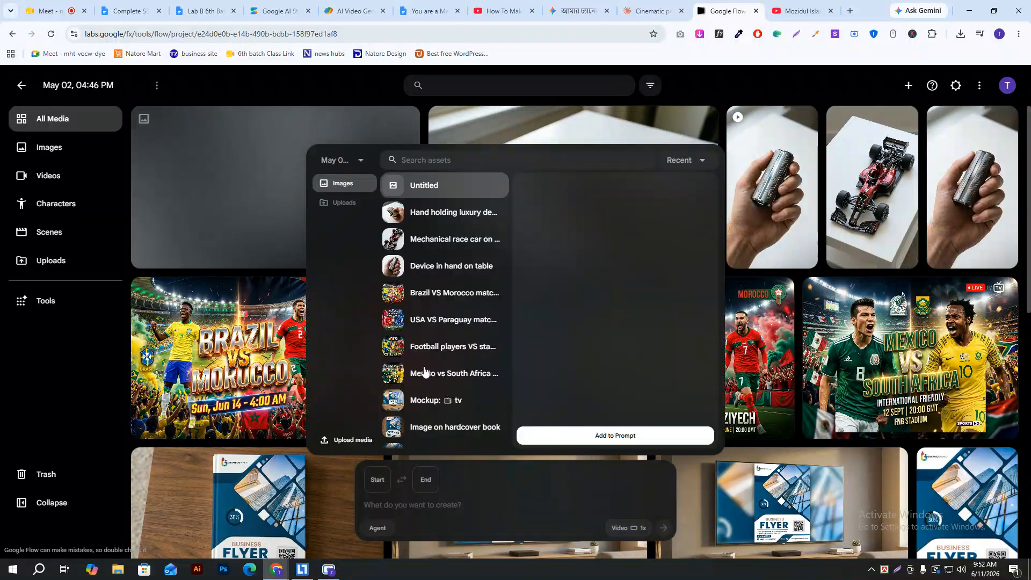
click(458, 216)
click(639, 438)
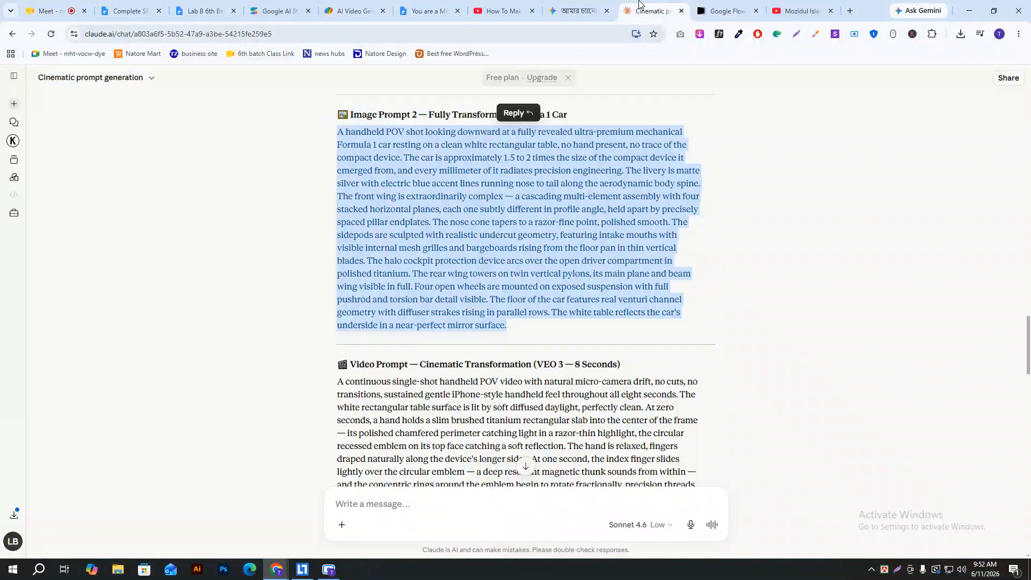
- Copy Model 2's Video Prompt from the Claude chat and paste it into Google Flow's creation prompt
click(650, 11)
scroll(360, 219, down, 4)
drag(337, 171, 382, 300)
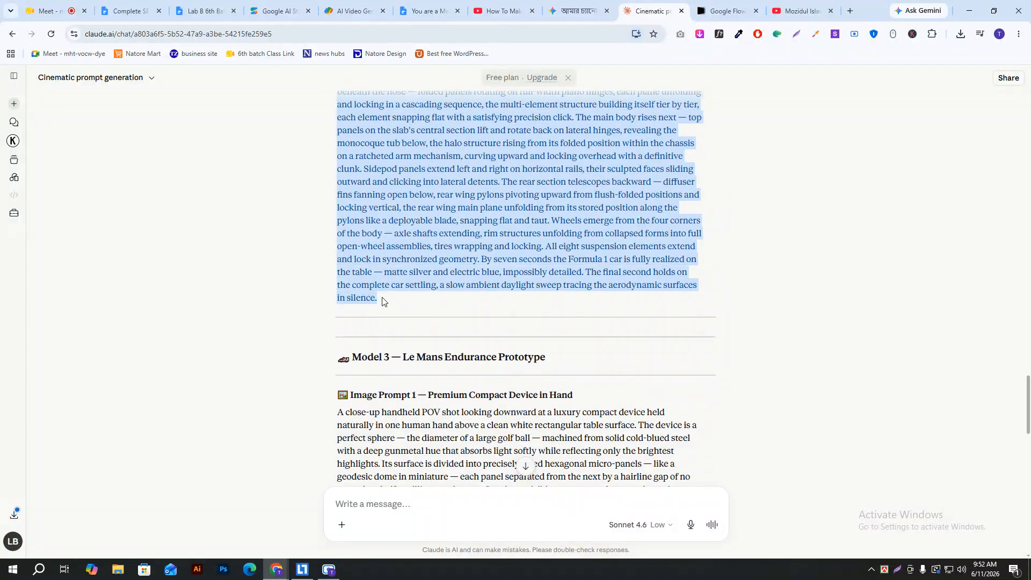
right_click(463, 225)
click(508, 240)
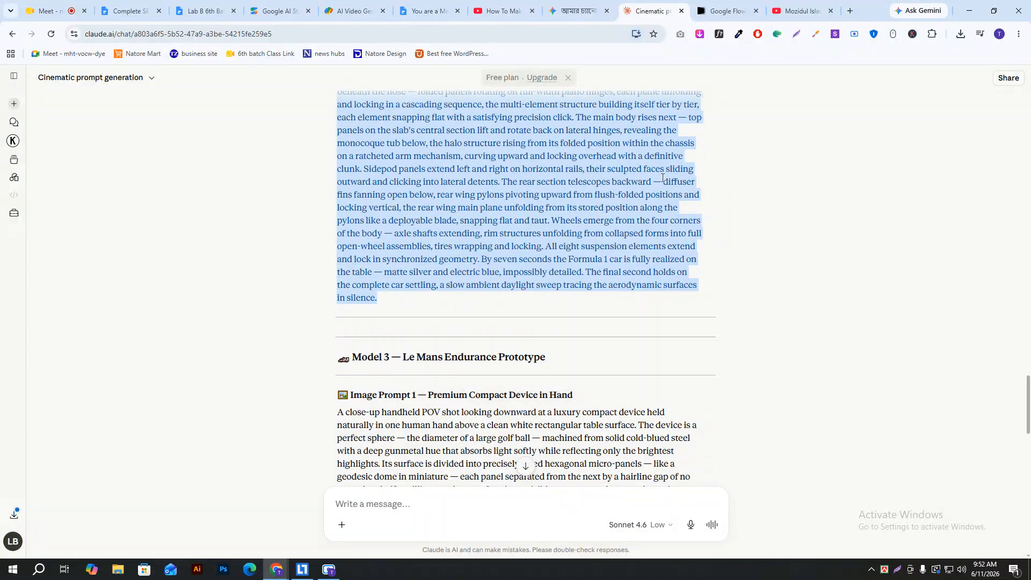
click(754, 4)
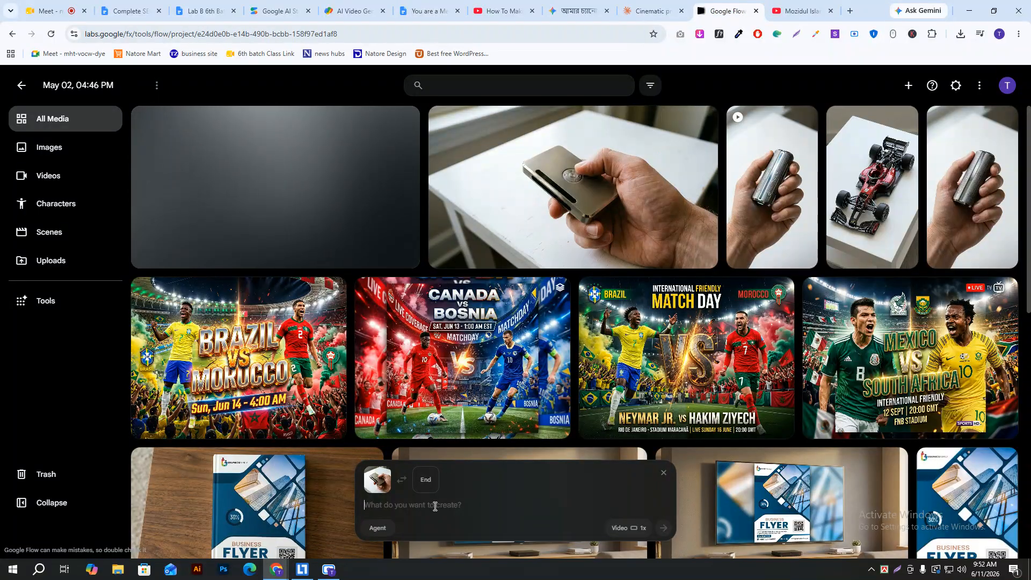
right_click(435, 506)
click(497, 371)
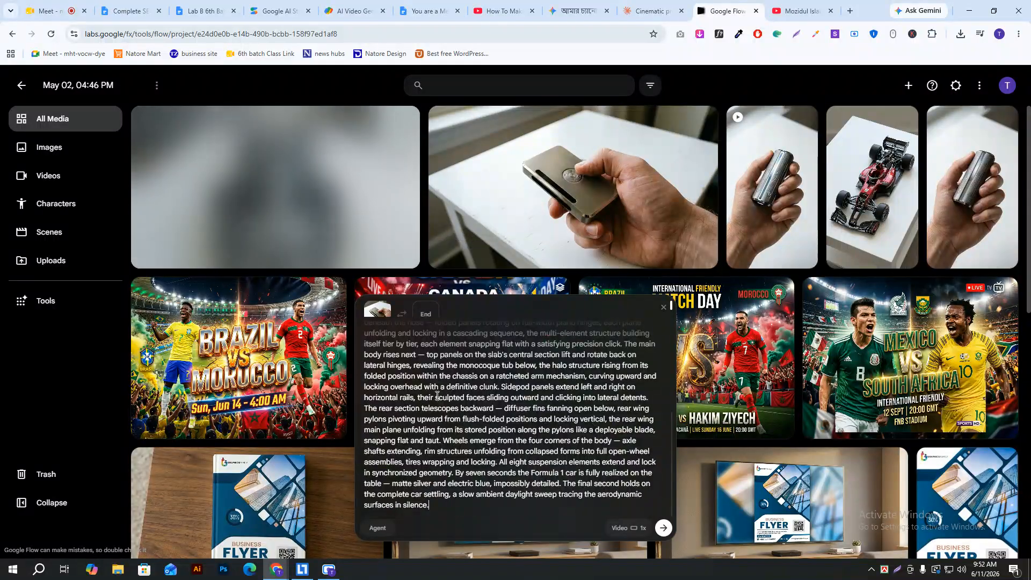
- Set the Formula 1 car on table image as the end frame and generate the video
click(427, 314)
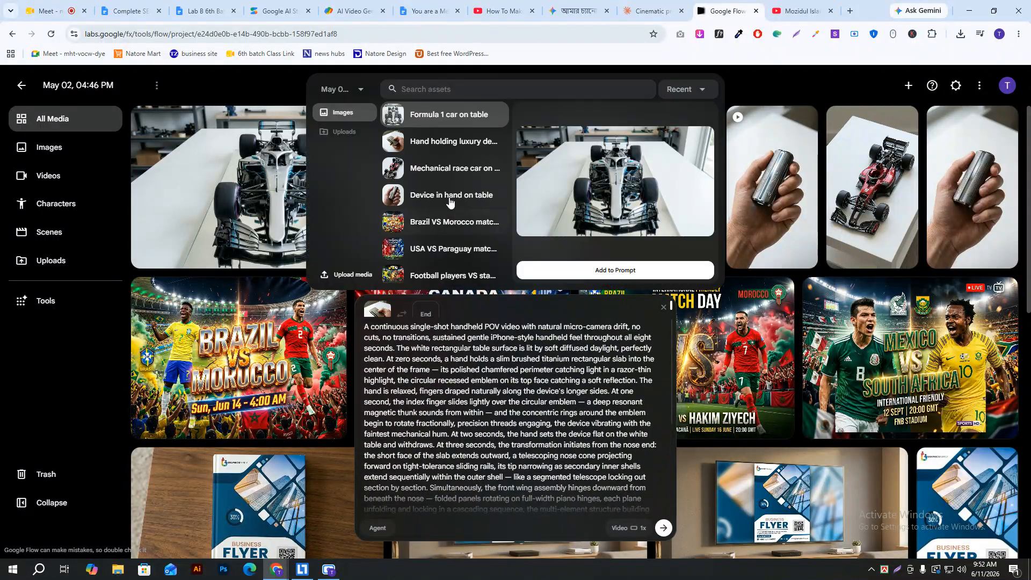
click(440, 123)
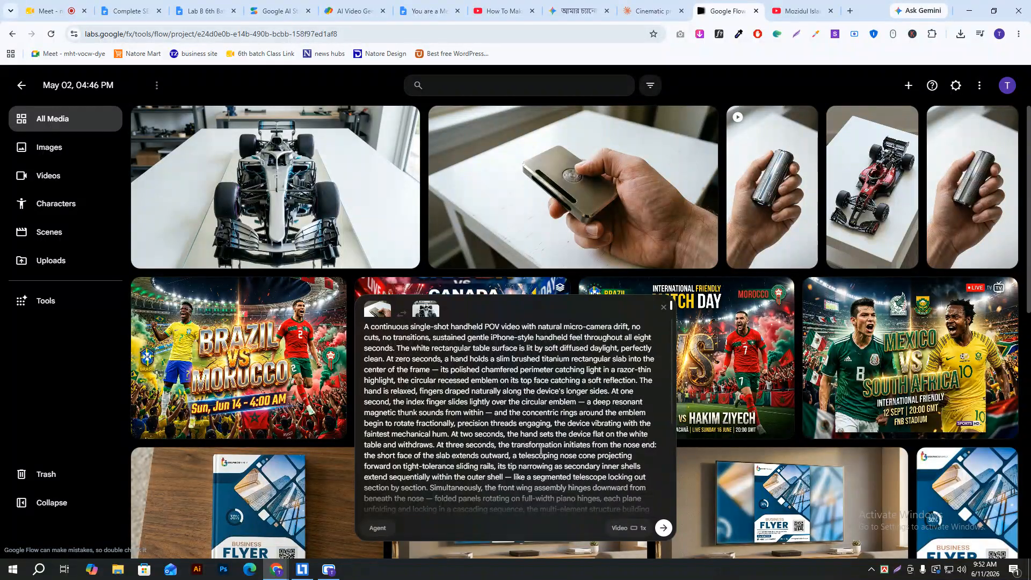
click(663, 529)
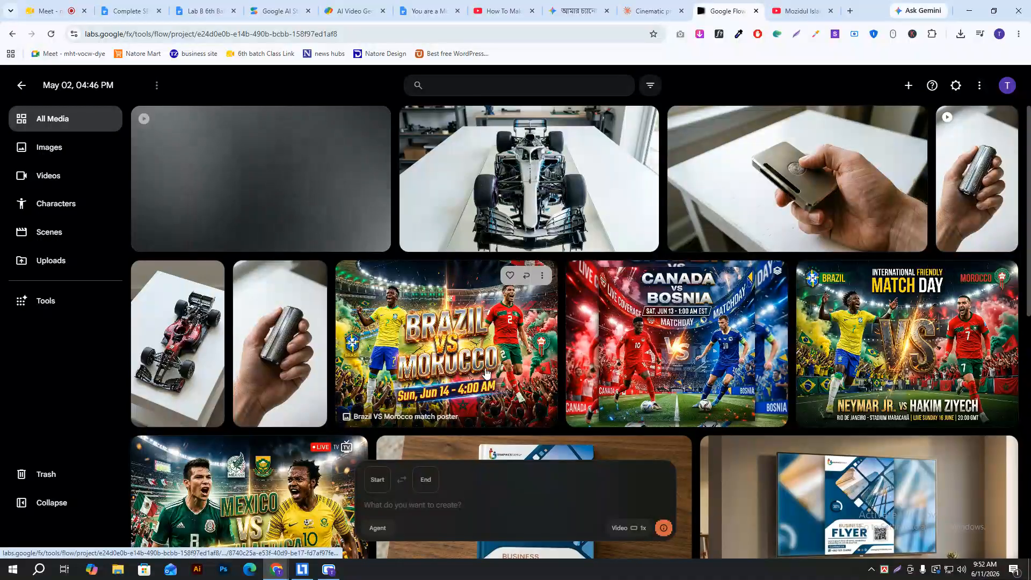
mouse_move(664, 531)
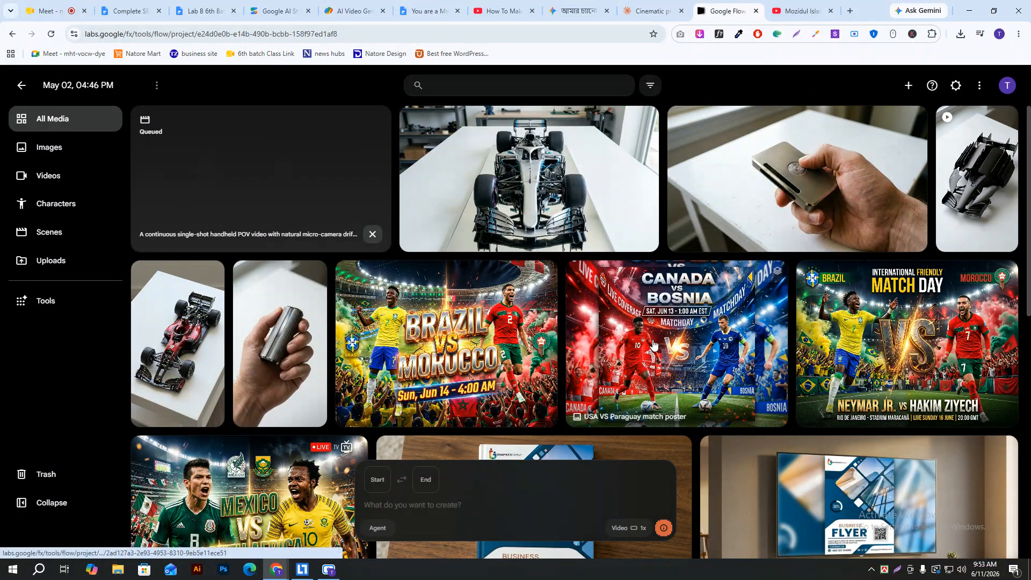
- Search Google for "free ai video generator" in a new browser tab
click(850, 11)
click(512, 35)
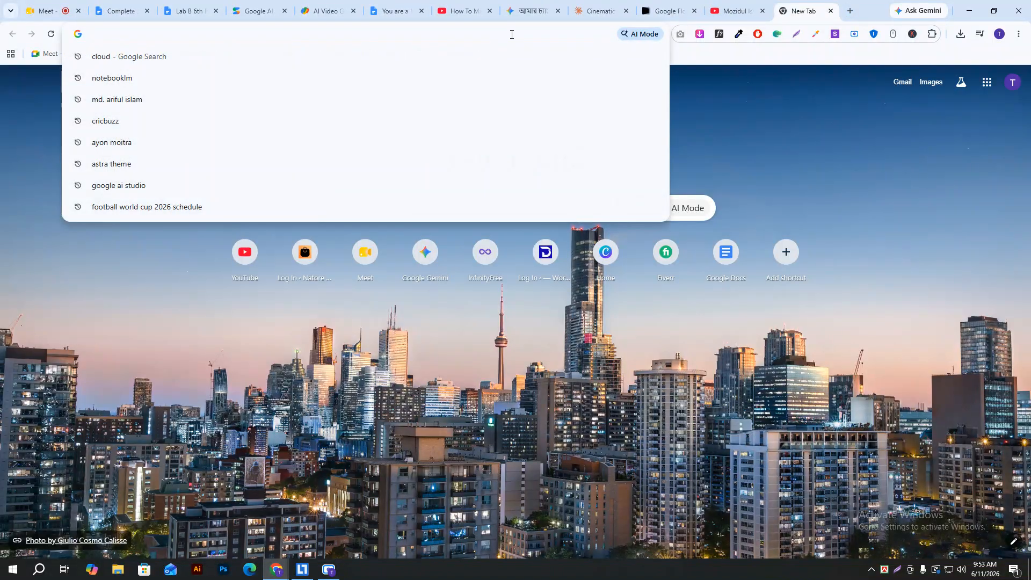
text(free ai)
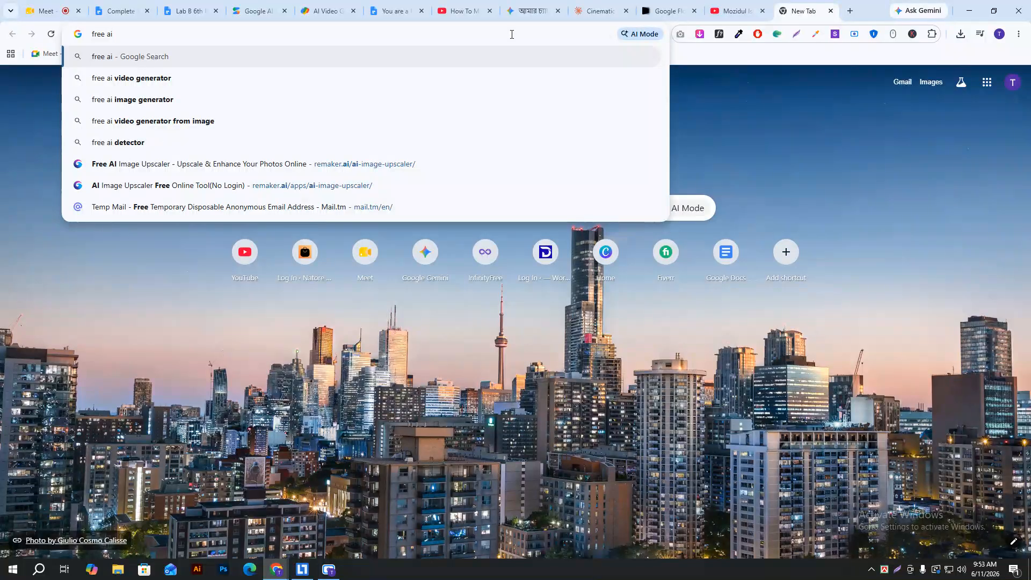
key(Down)
key(Return)
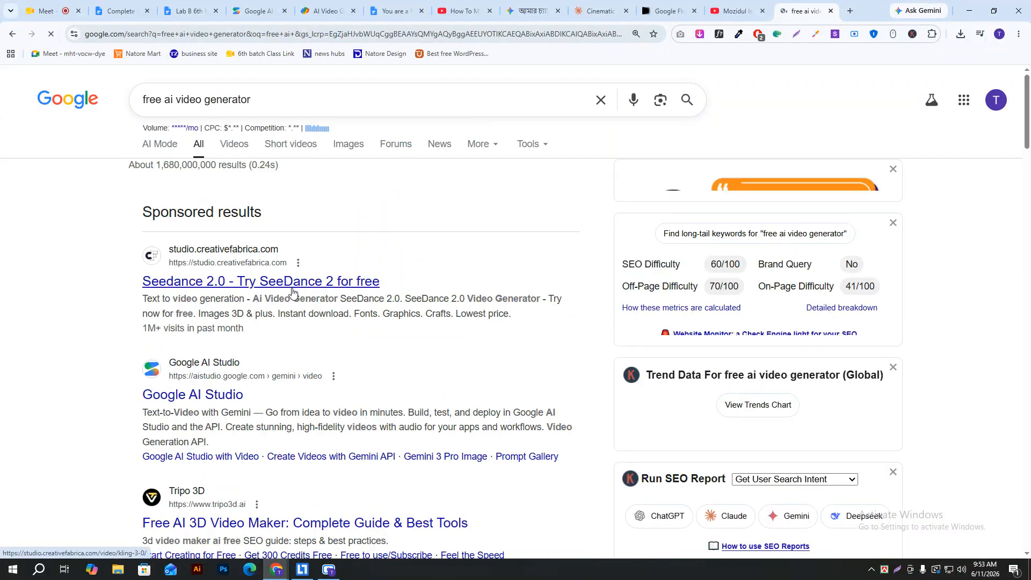
- Open the Seedance 2.0 and Tripo 3D "Free AI 3D Video Maker" search results in new tabs
right_click(292, 290)
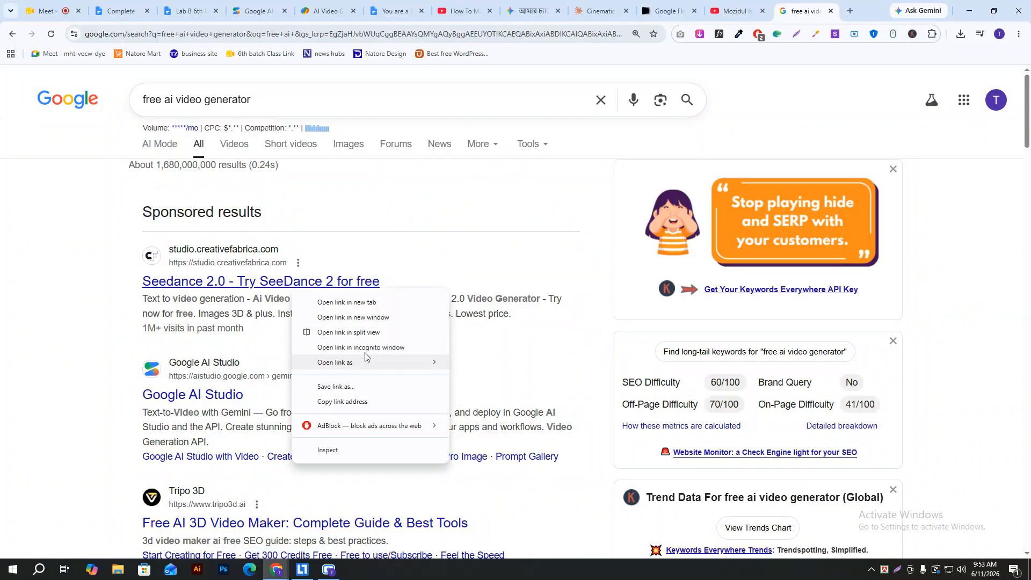
click(382, 304)
scroll(326, 300, down, 5)
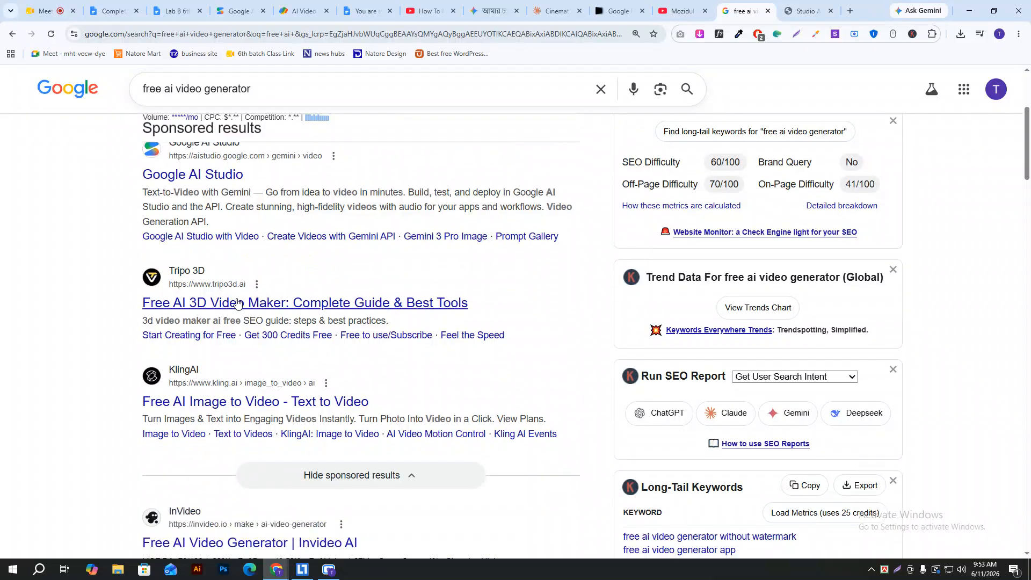
right_click(353, 265)
click(379, 278)
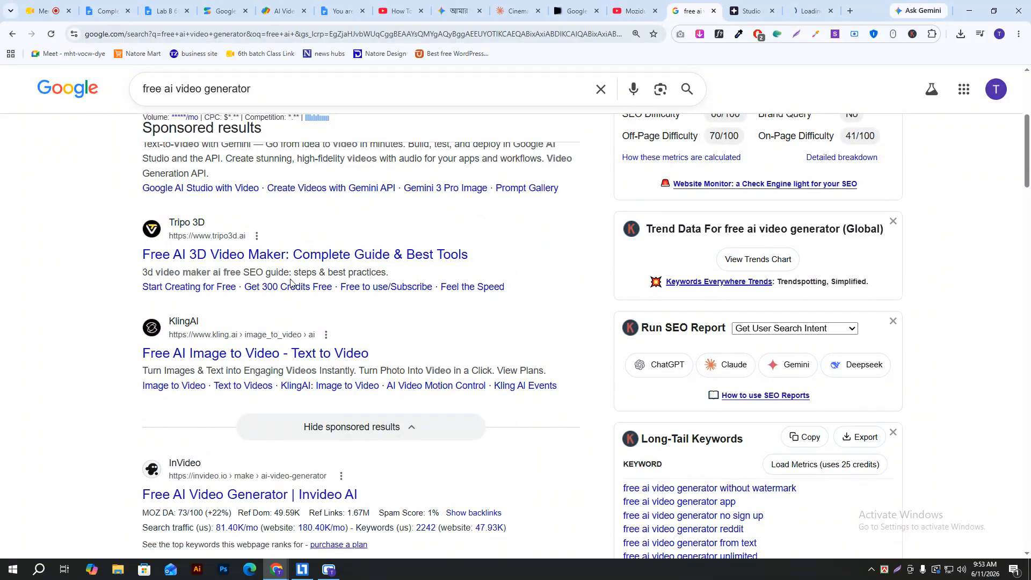
- Open the Invideo AI "Free AI Video Generator" result in a new tab and look through the results below it
scroll(326, 263, down, 2)
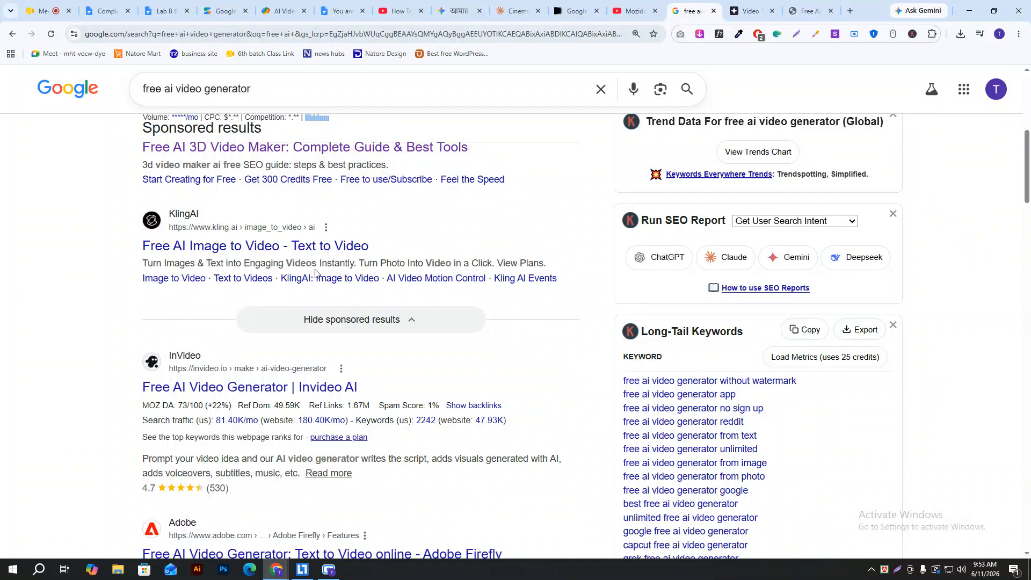
scroll(303, 322, down, 2)
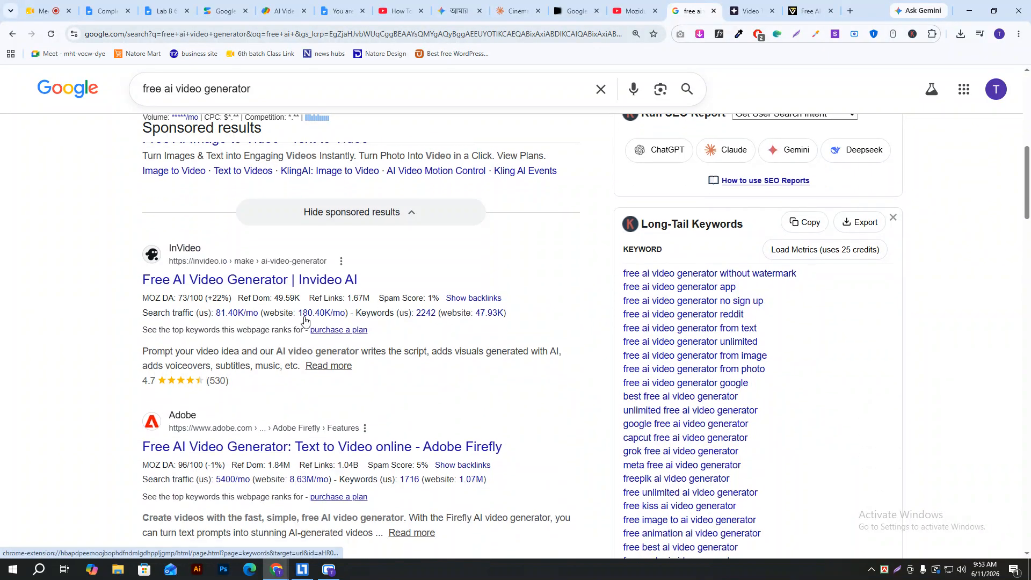
scroll(224, 302, down, 2)
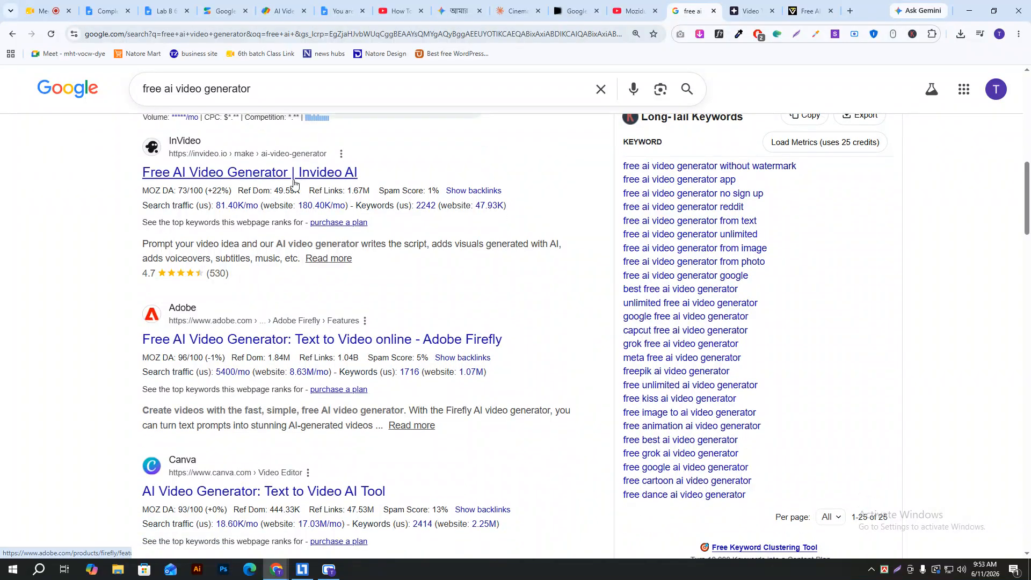
right_click(306, 180)
click(331, 190)
scroll(293, 267, down, 5)
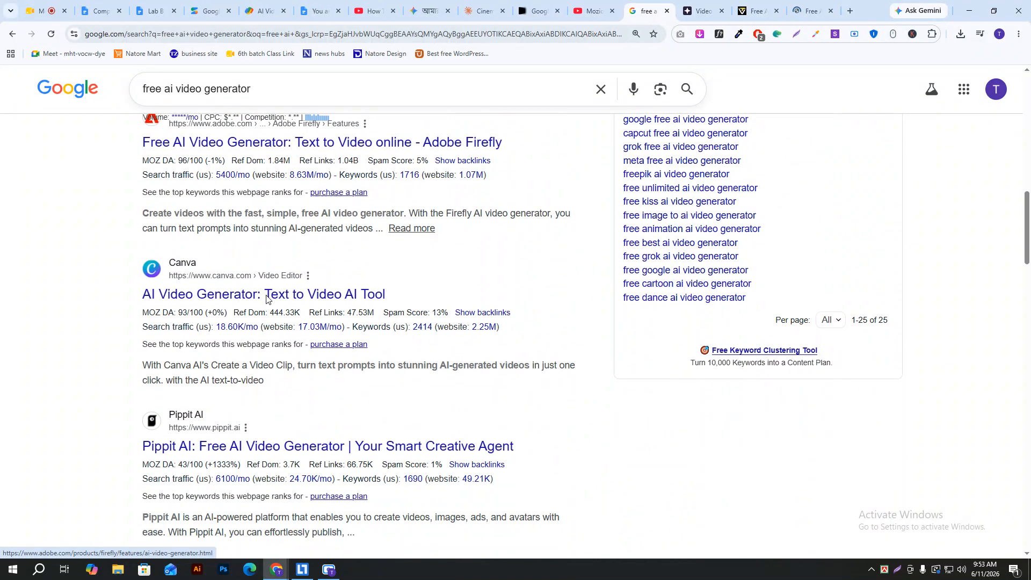
- Open Canva's "AI Video Generator: Text to Video AI Tool" search result in a new tab and look through the remaining results
right_click(321, 228)
click(349, 242)
scroll(261, 296, down, 2)
scroll(262, 296, down, 1)
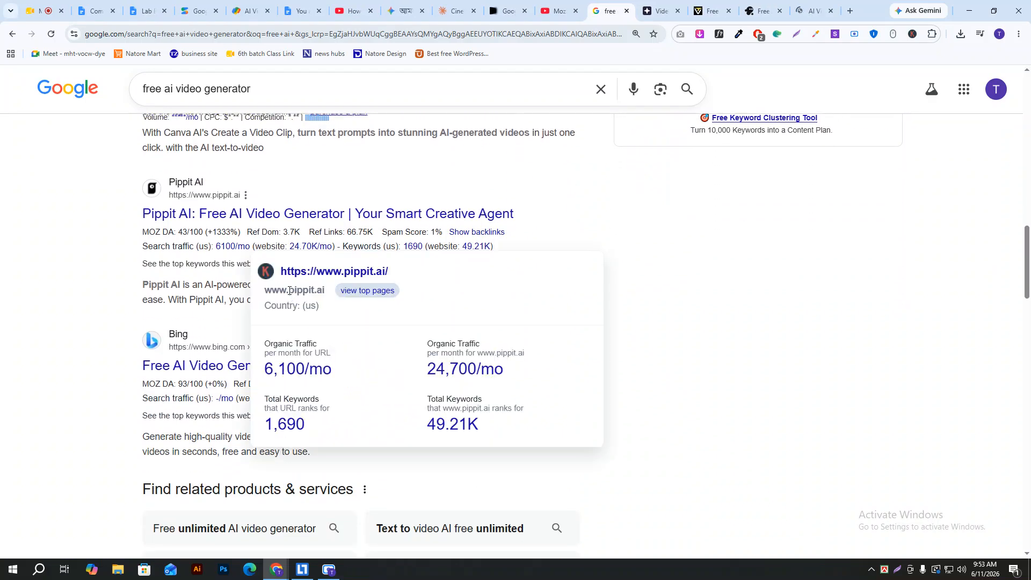
scroll(320, 240, down, 11)
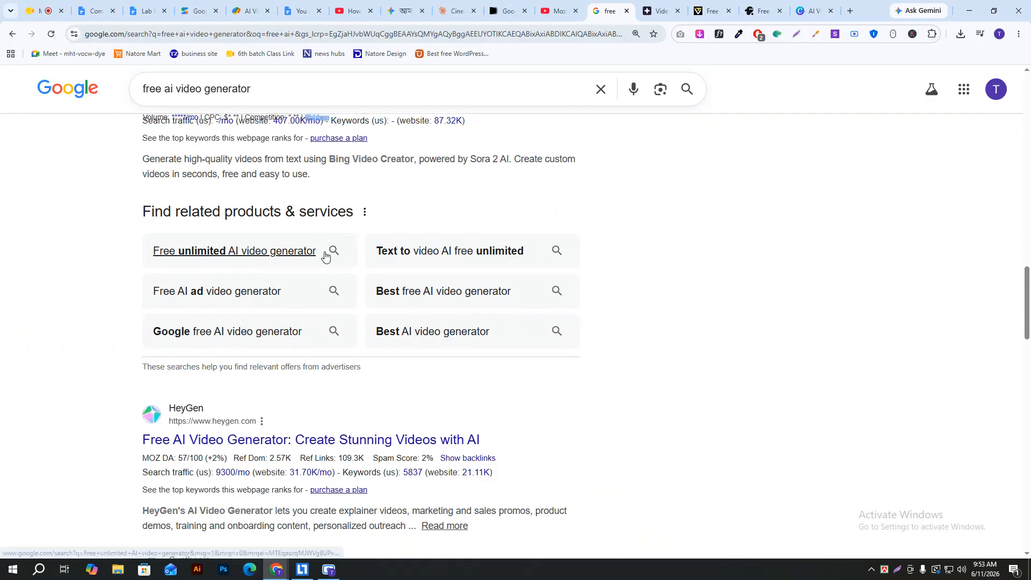
mouse_move(326, 252)
scroll(325, 252, down, 1)
scroll(246, 275, up, 15)
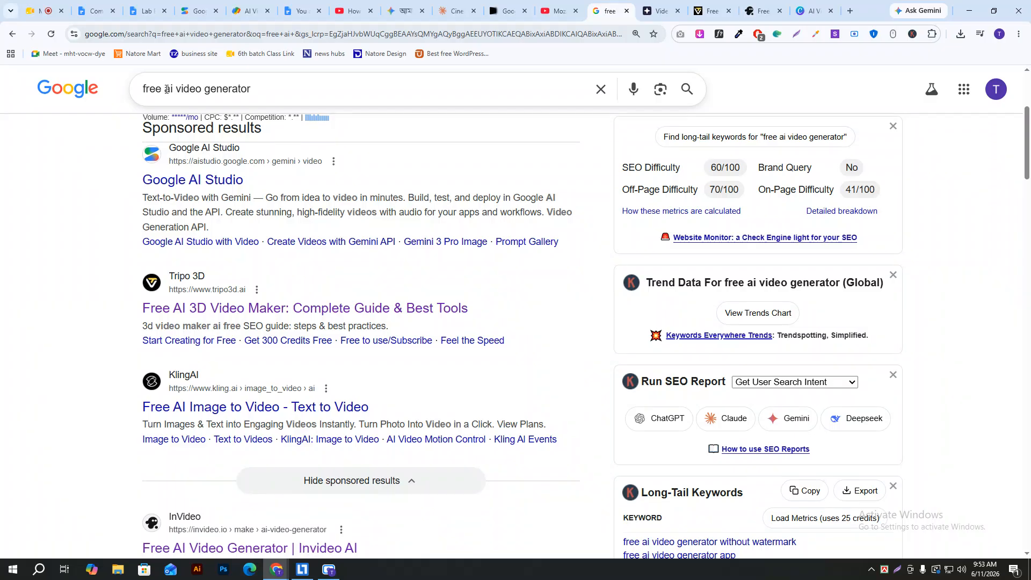
- Change the Google search to "ai free video generator" and look through the results down to the end of the page
scroll(21, 86, up, 1)
key(BackSpace)
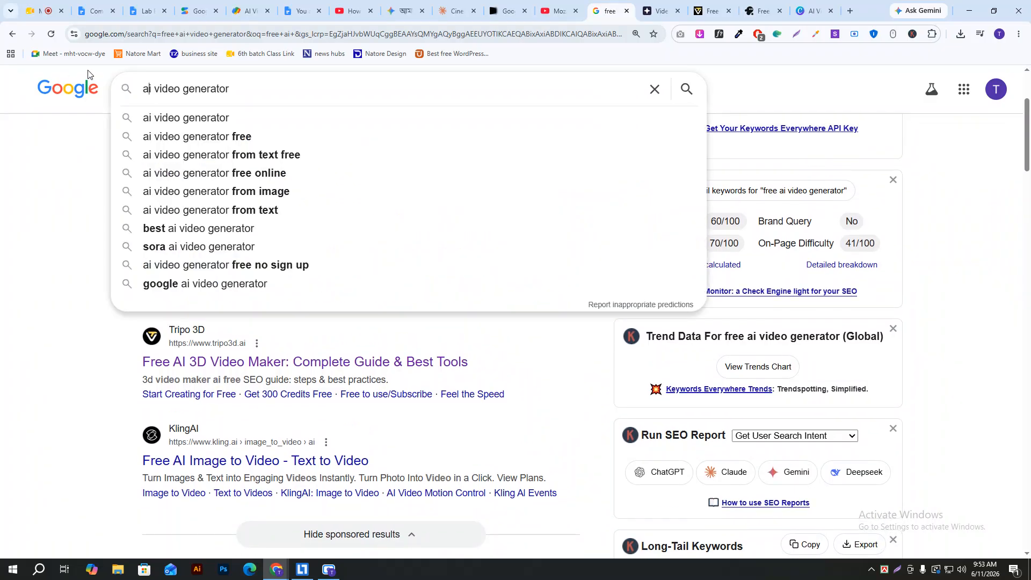
key(BackSpace)
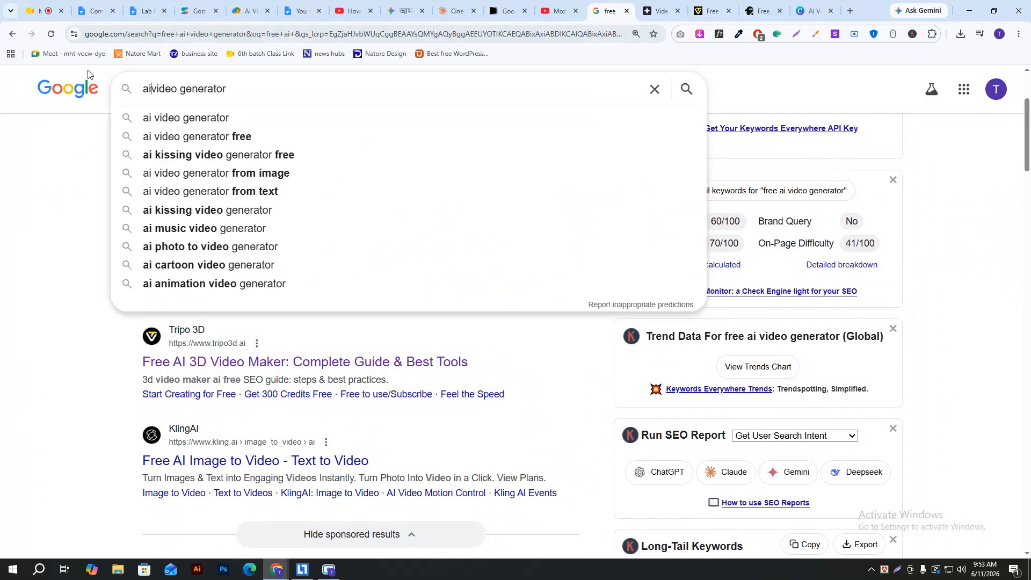
text(free)
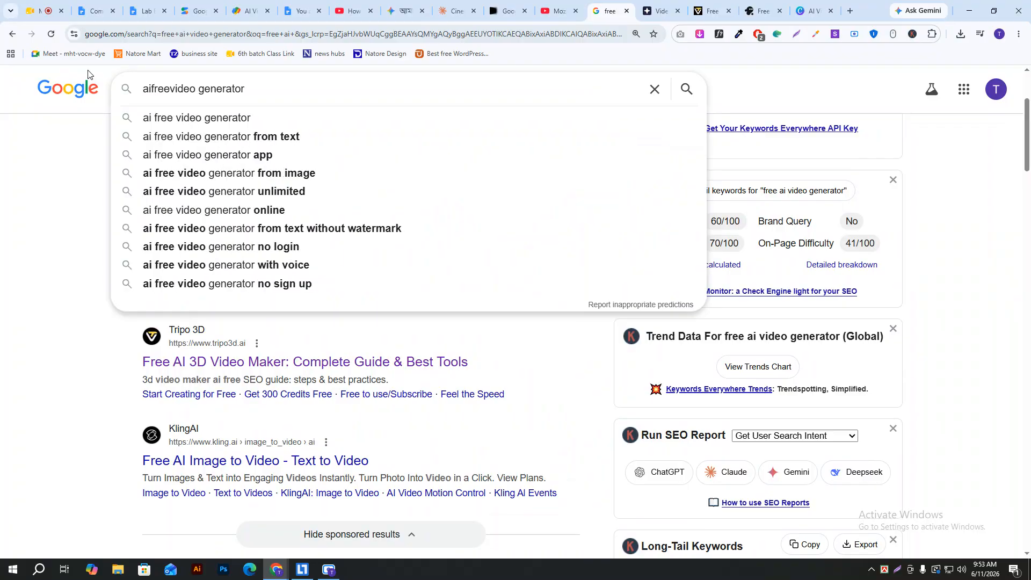
key(Down)
key(Return)
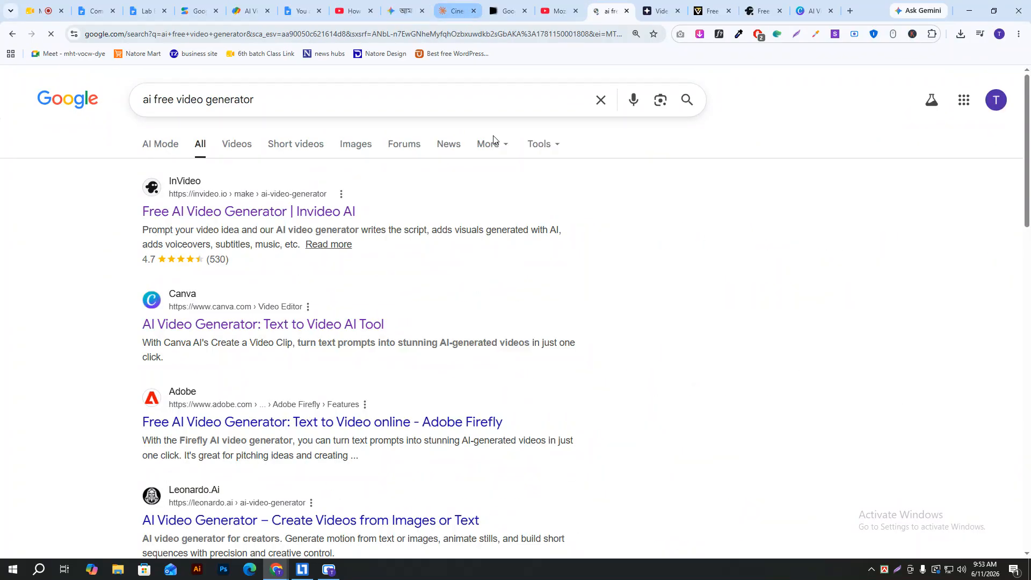
scroll(295, 265, down, 5)
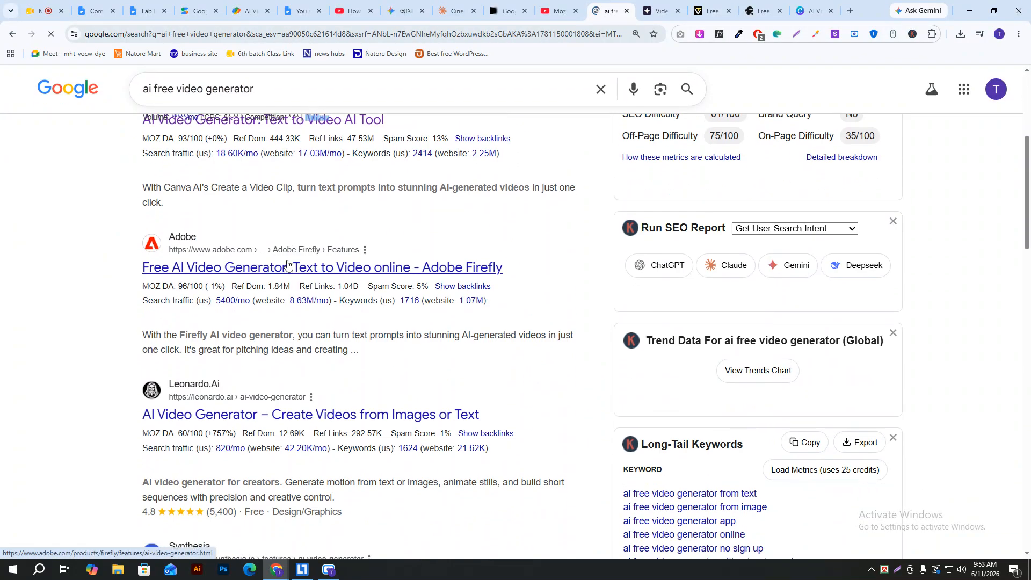
scroll(290, 265, down, 7)
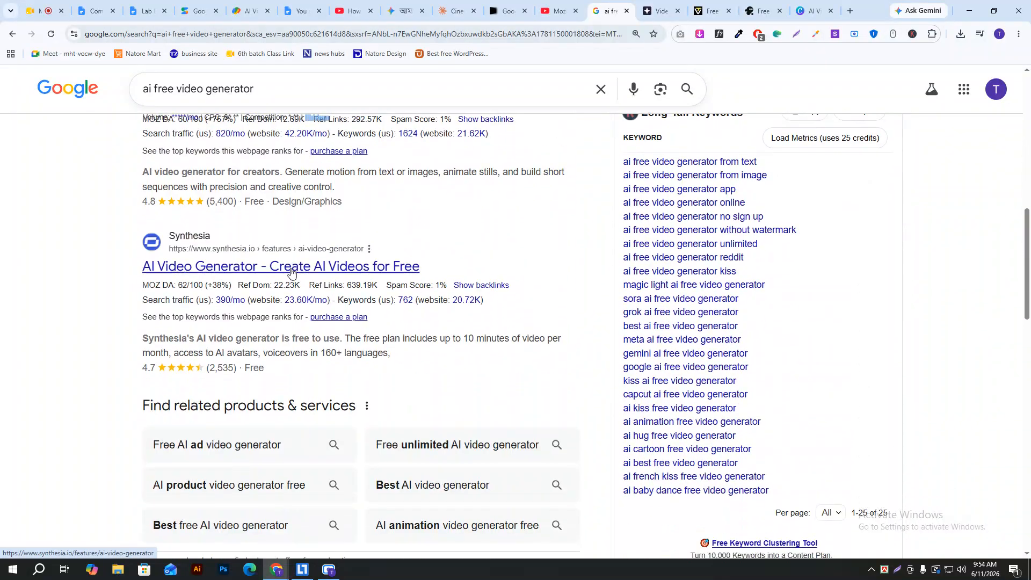
scroll(291, 268, down, 12)
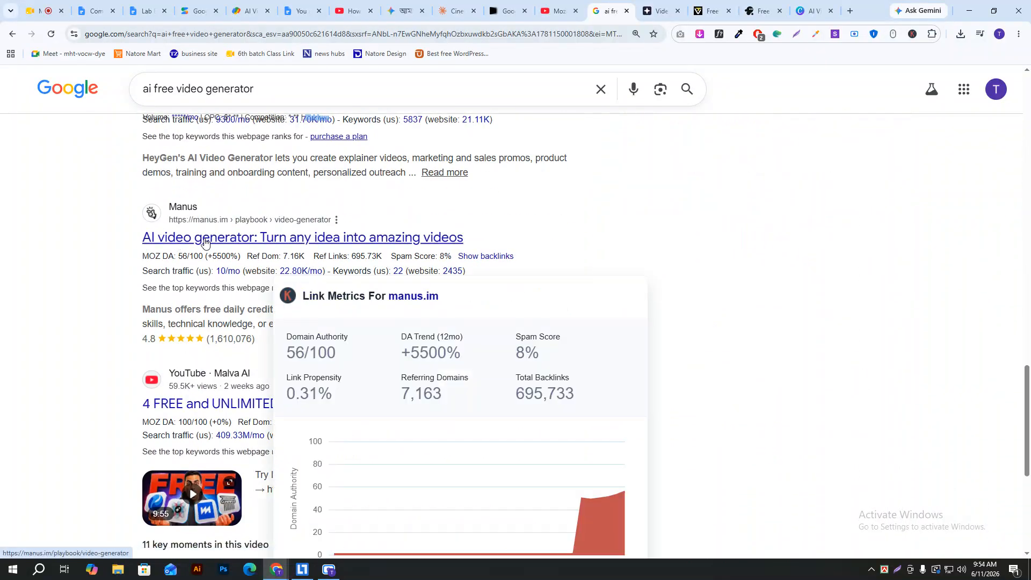
scroll(280, 284, down, 6)
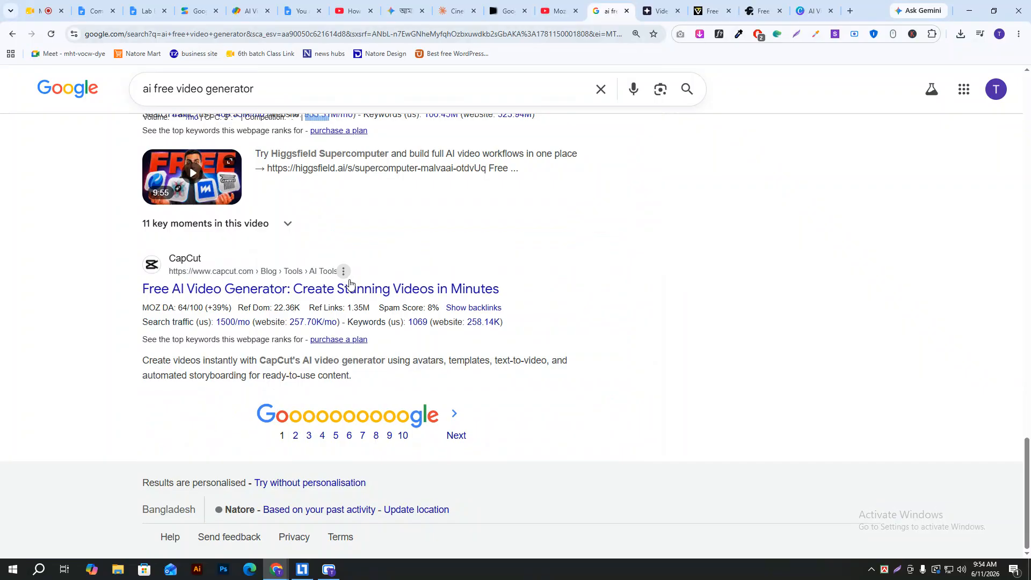
- Switch to the Google Flow project, watch the "Device transforms into F1 car" video and return to the media overview
click(658, 4)
click(508, 11)
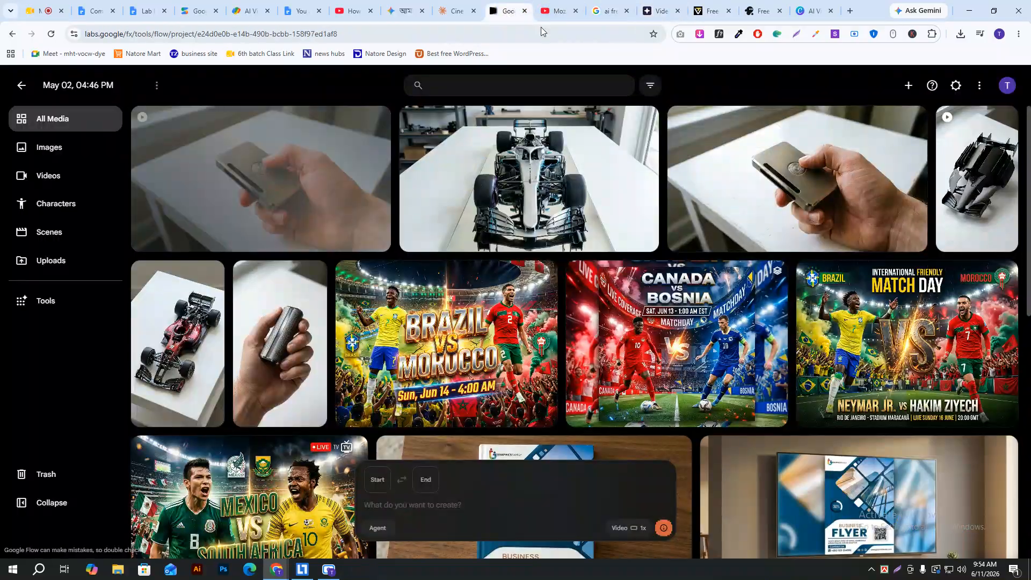
click(284, 169)
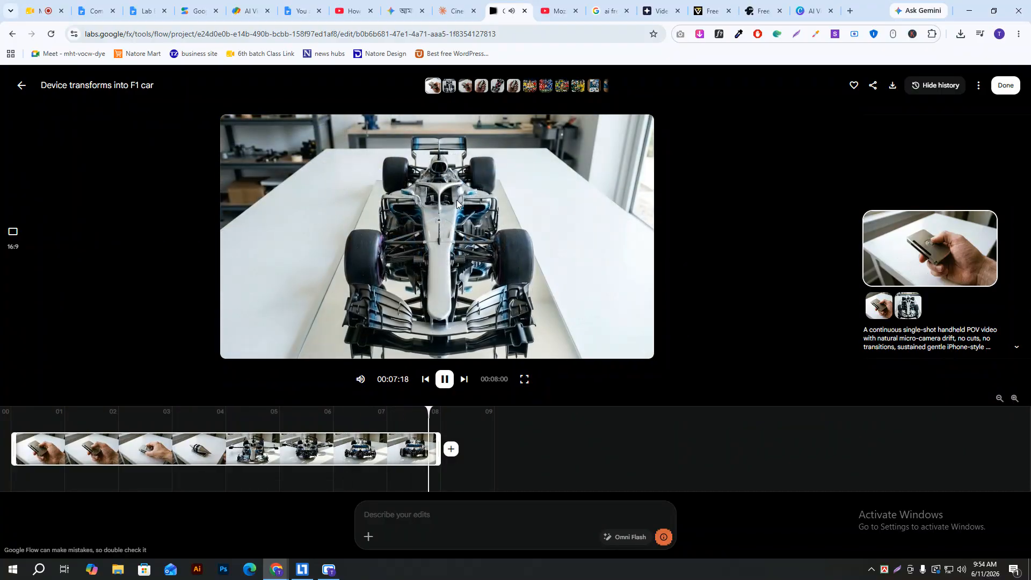
click(22, 86)
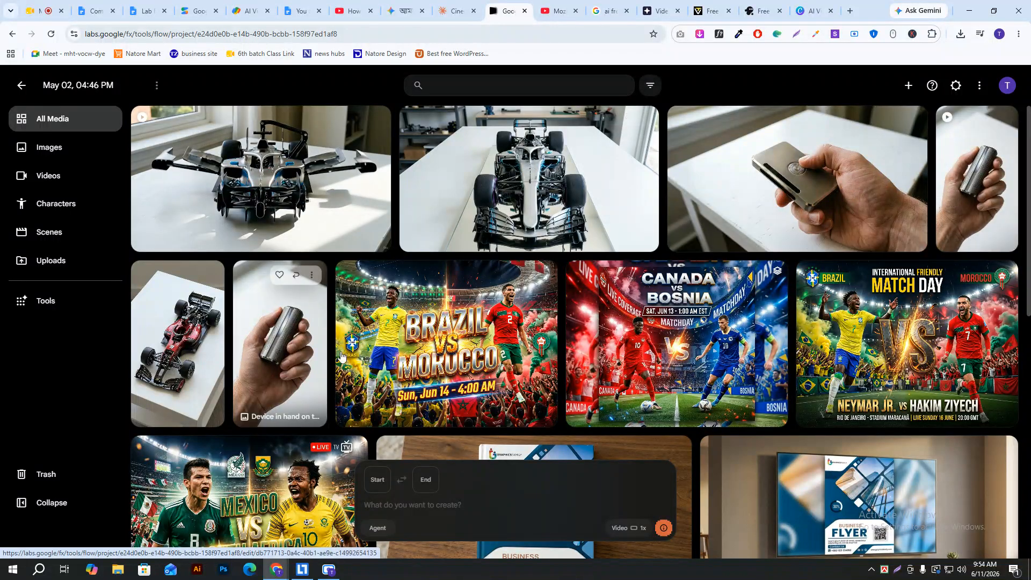
scroll(596, 336, down, 3)
scroll(596, 335, up, 3)
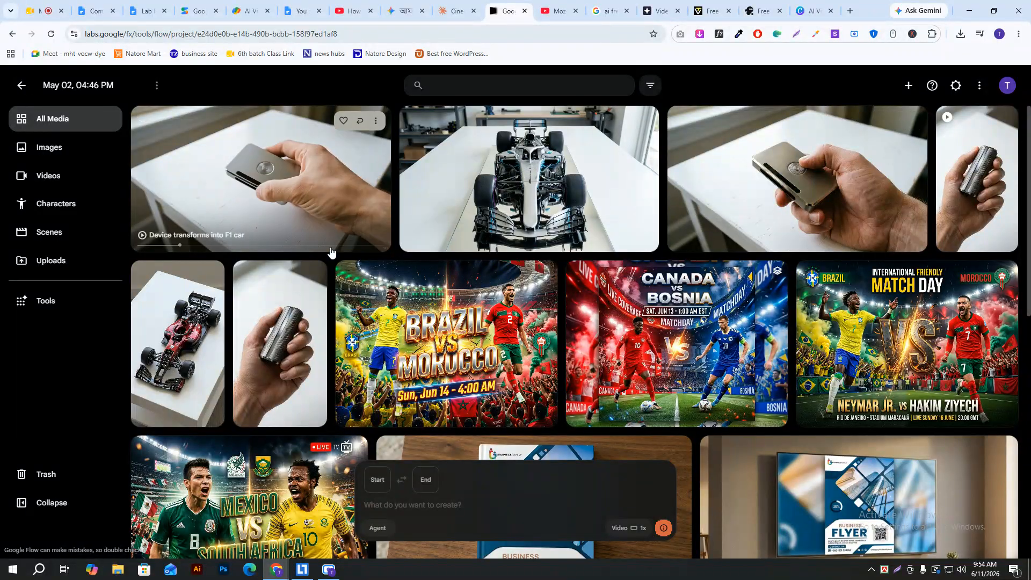
scroll(713, 217, down, 2)
scroll(689, 198, up, 2)
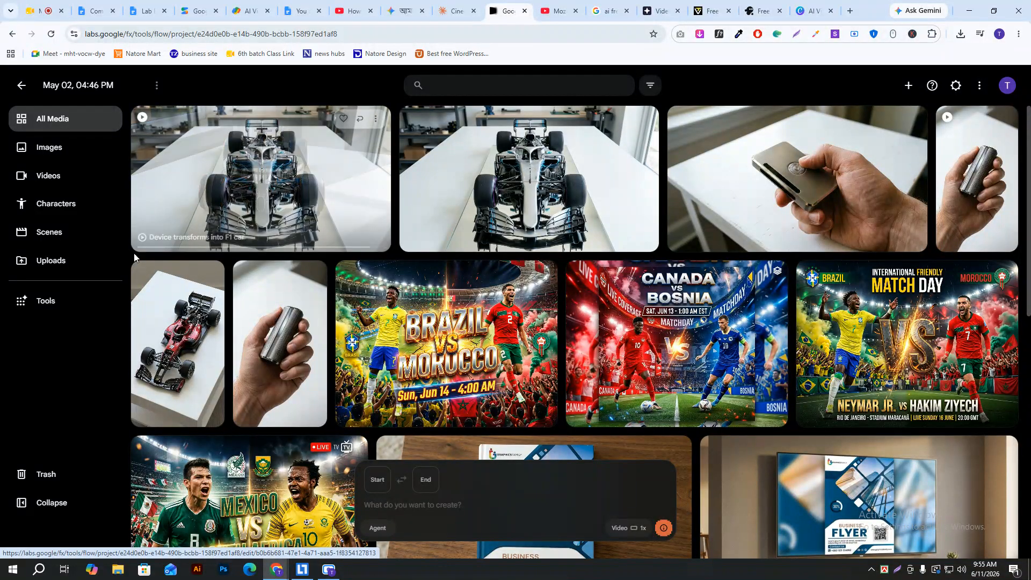
- Switch to the Canva page, open its AI video clip generator and check the option for uploading files
click(813, 11)
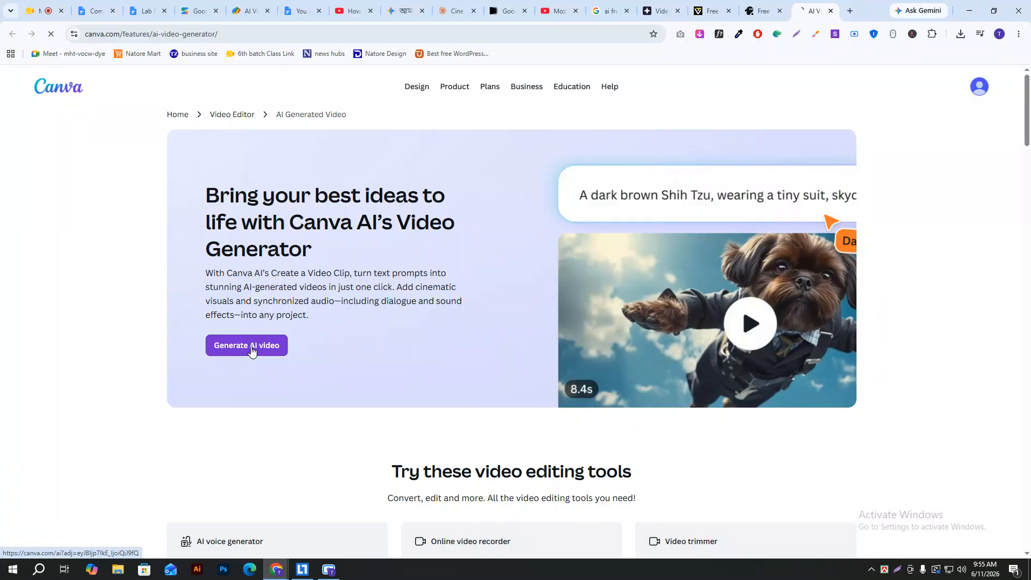
click(252, 350)
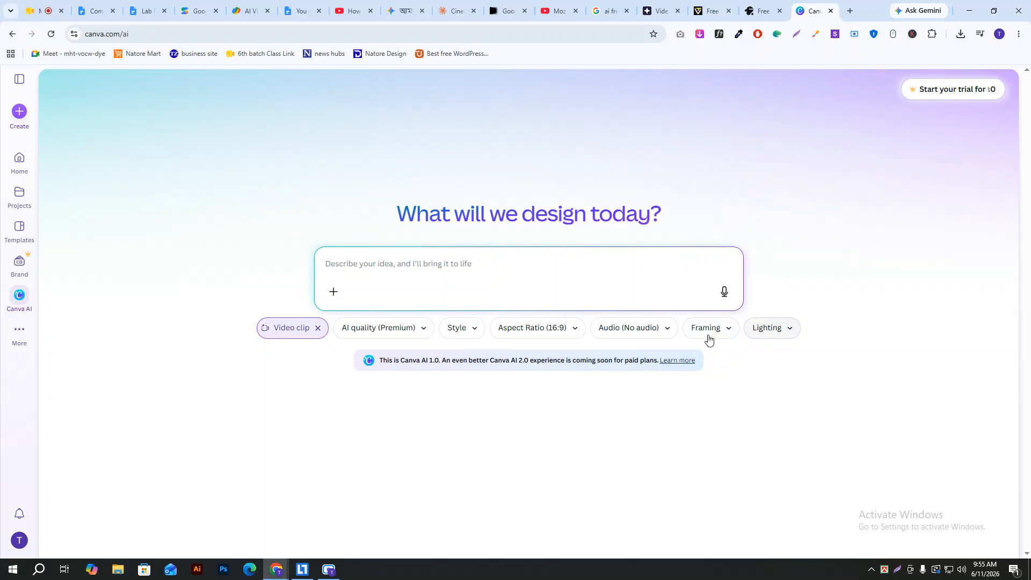
click(334, 292)
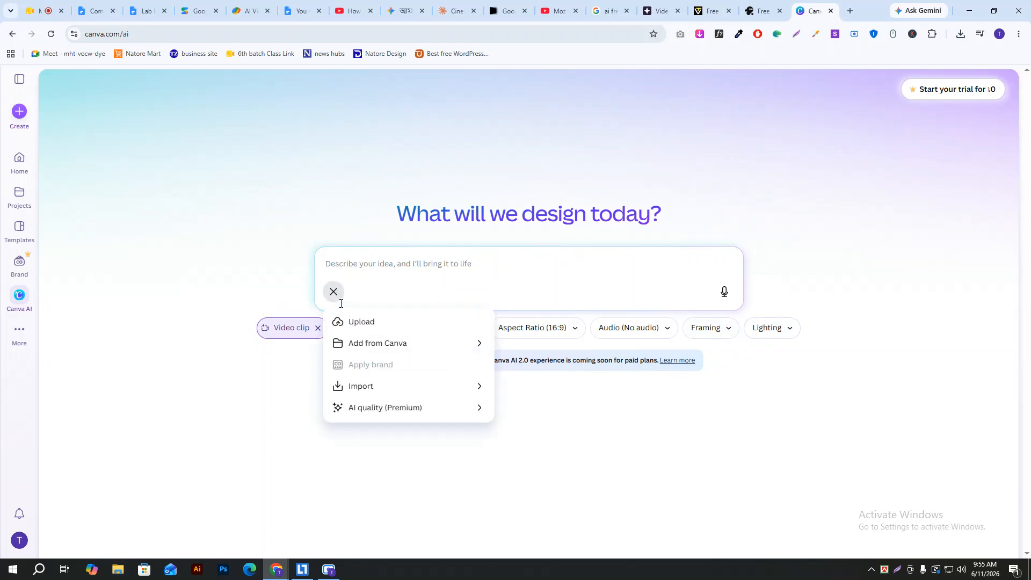
click(380, 326)
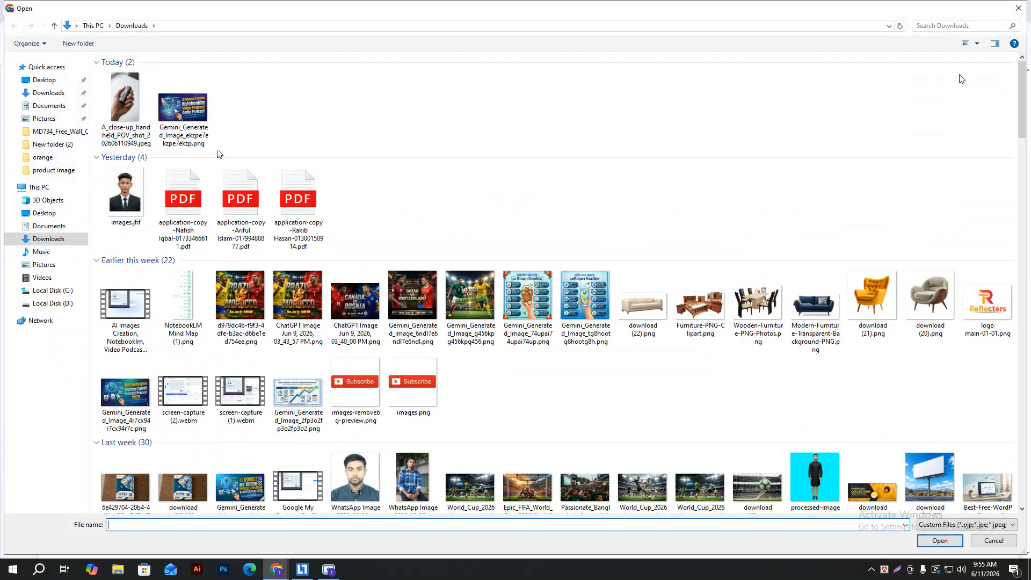
click(1020, 9)
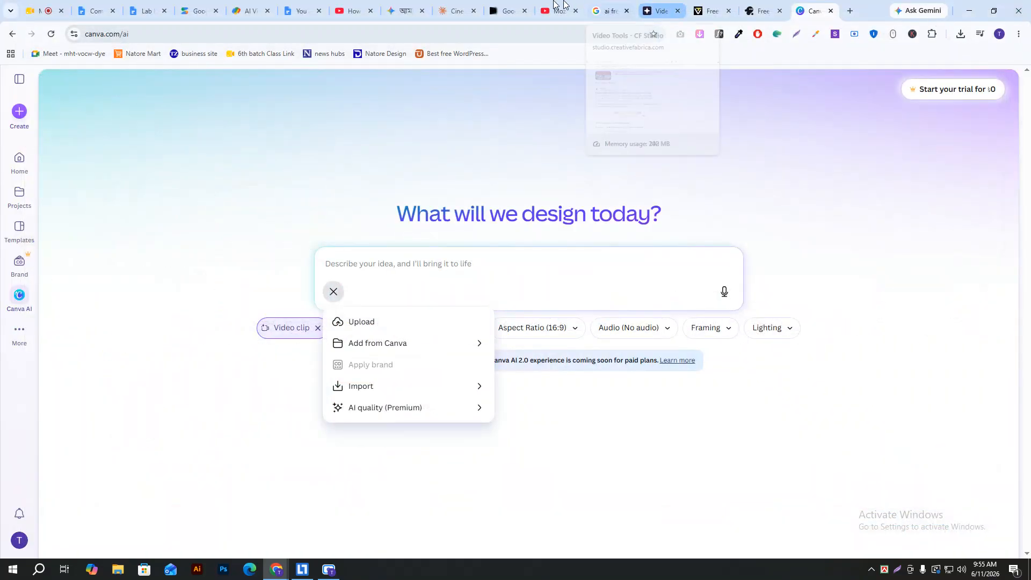
- Return to the Google Flow project and download an upscaled copy of the "Hand holding luxury device" image
click(455, 11)
click(506, 10)
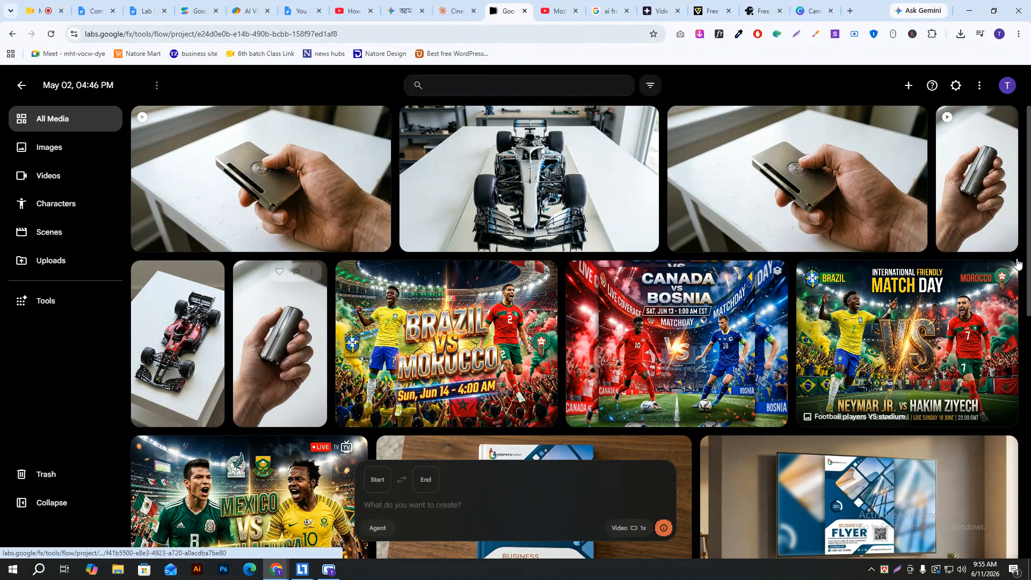
click(277, 323)
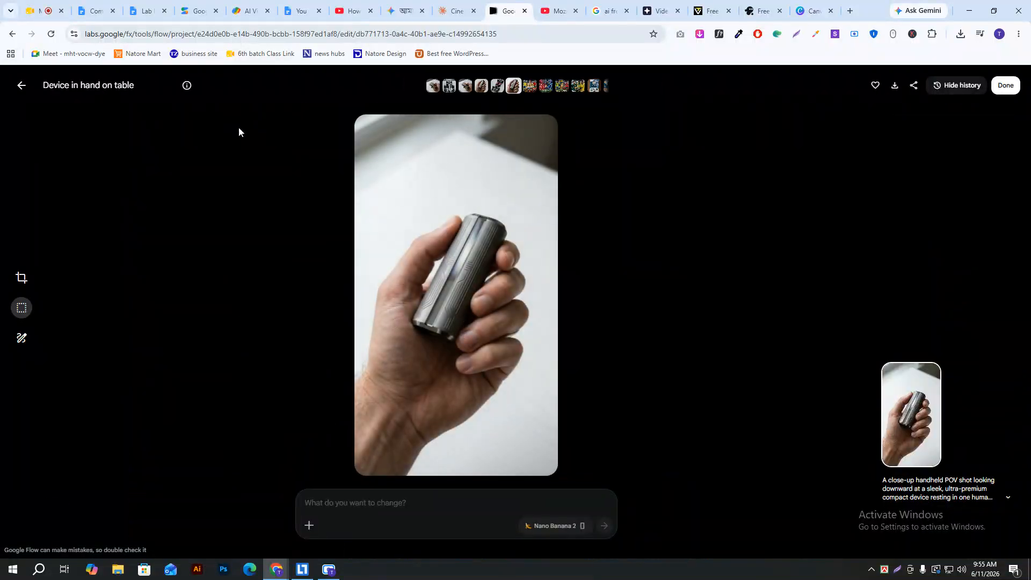
click(22, 89)
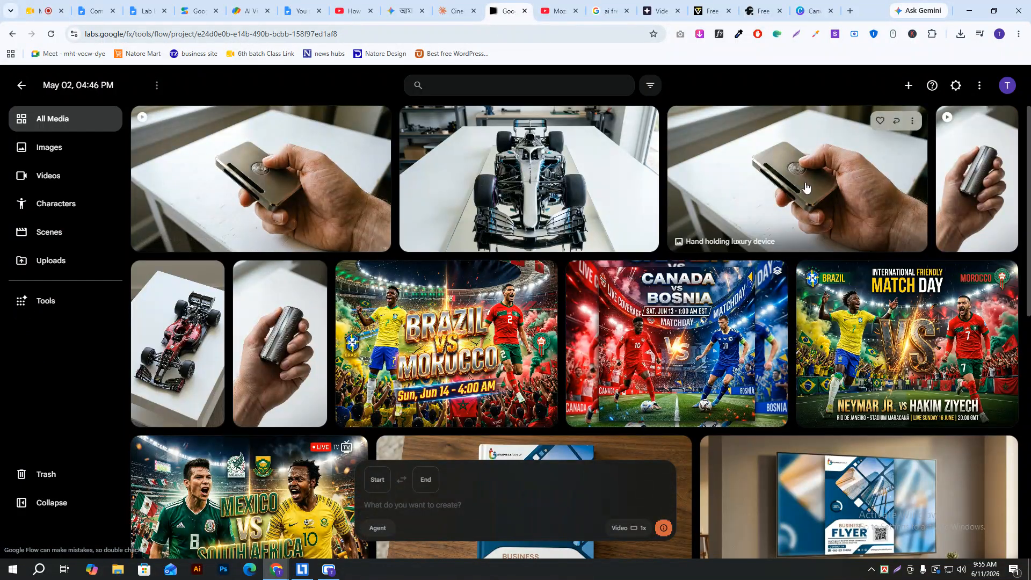
click(807, 186)
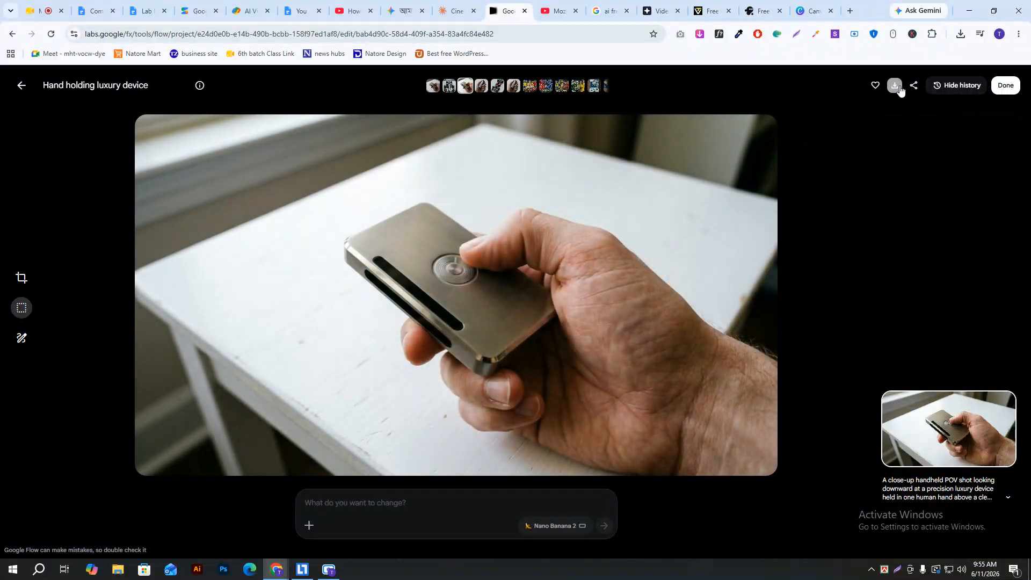
click(895, 86)
click(847, 155)
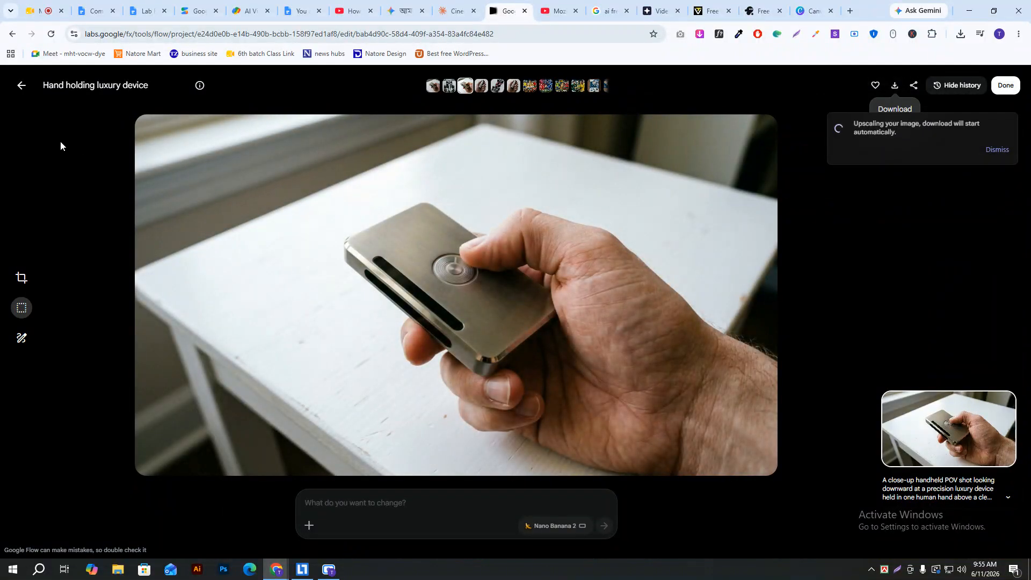
- Open the "Formula 1 car on table" image from the project media and download an upscaled copy
click(17, 86)
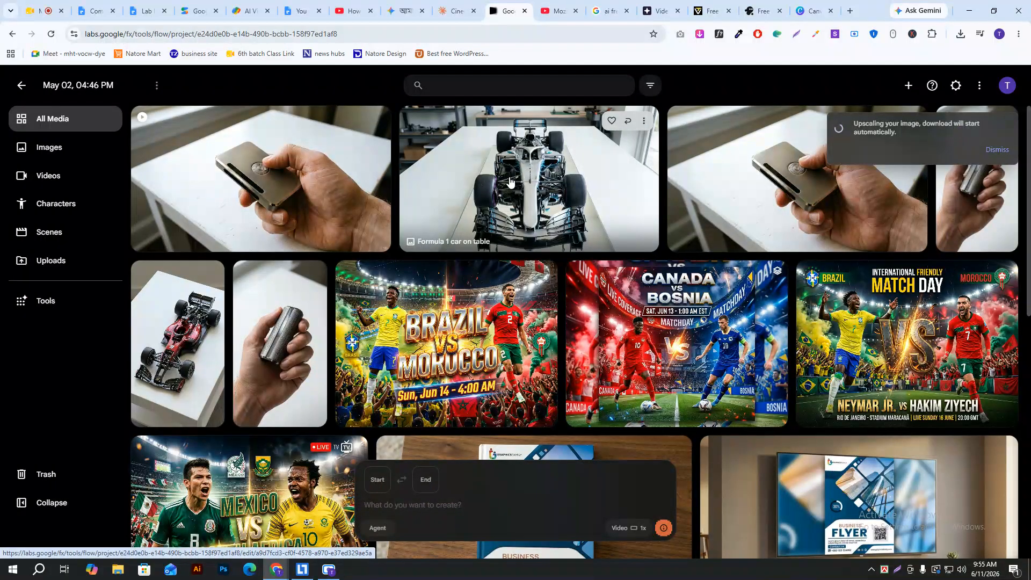
click(549, 181)
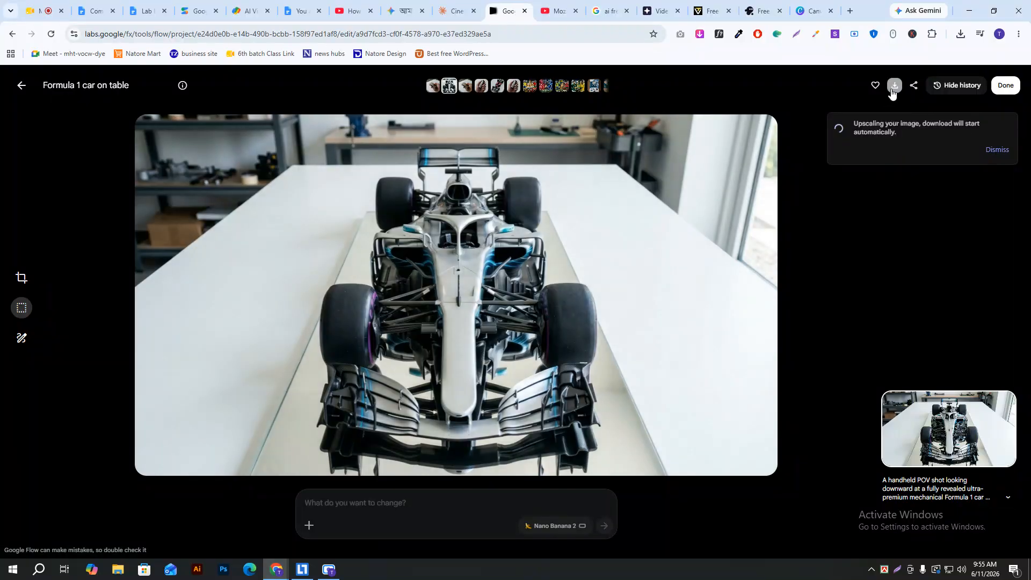
click(892, 93)
click(843, 156)
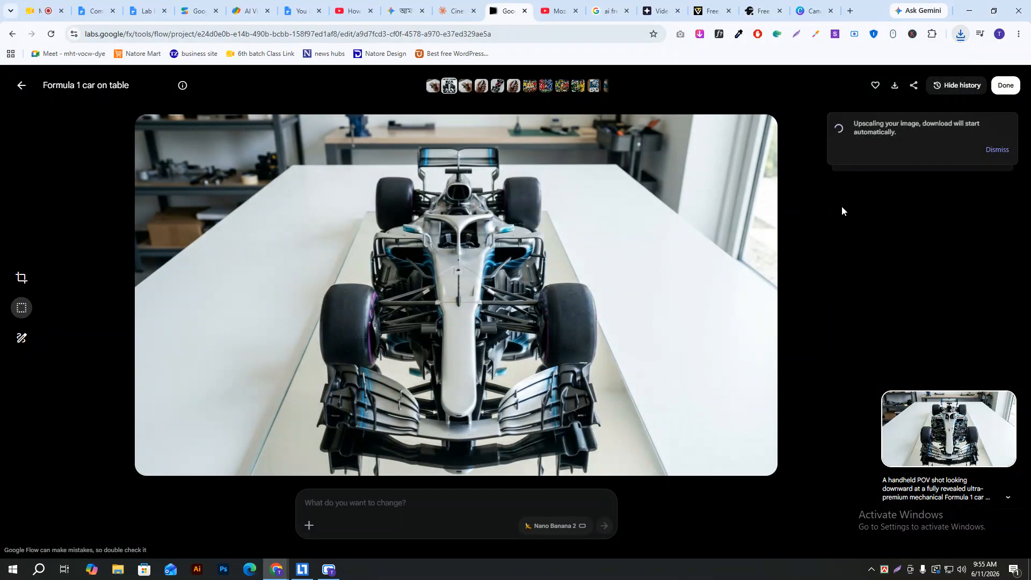
- Upload the downloaded device and Formula 1 car images to Canva AI and paste the copied transformation prompt into the description
click(825, 5)
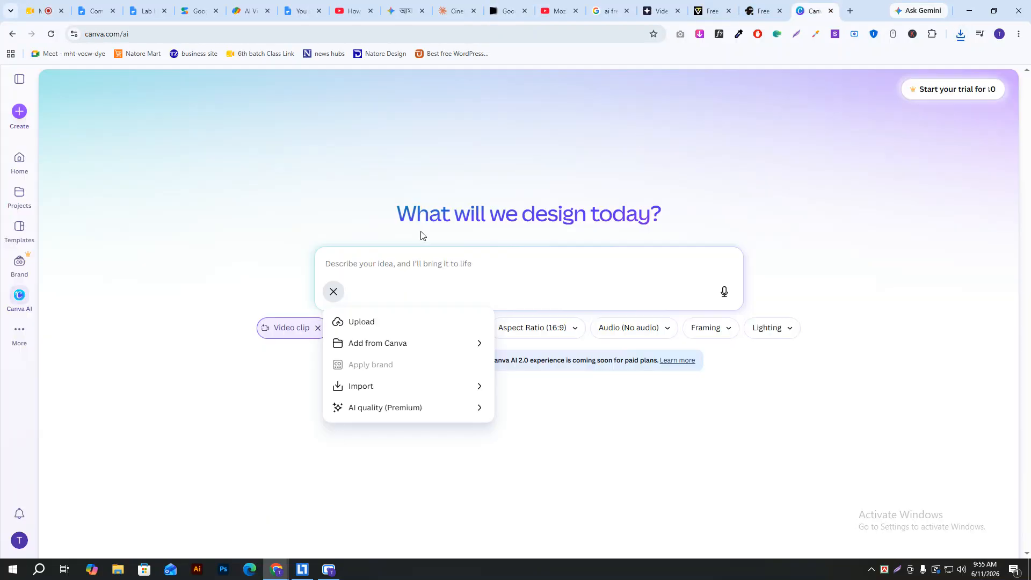
click(399, 329)
click(134, 121)
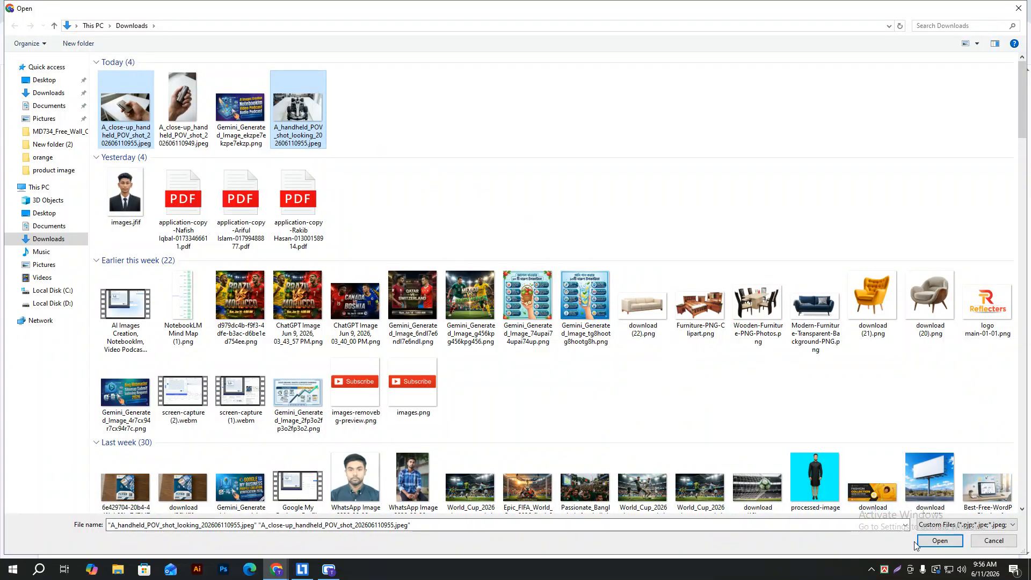
click(932, 543)
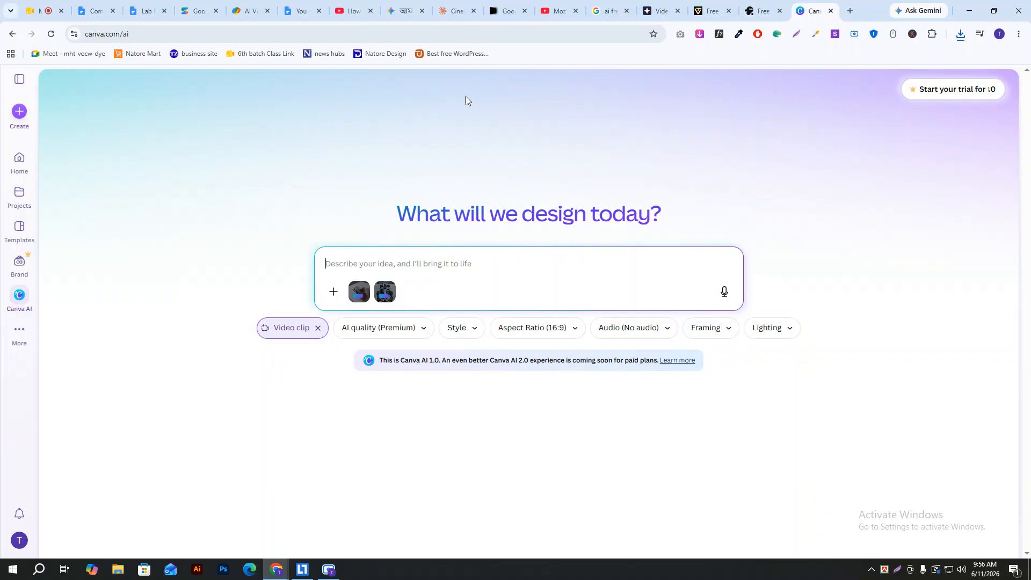
right_click(375, 261)
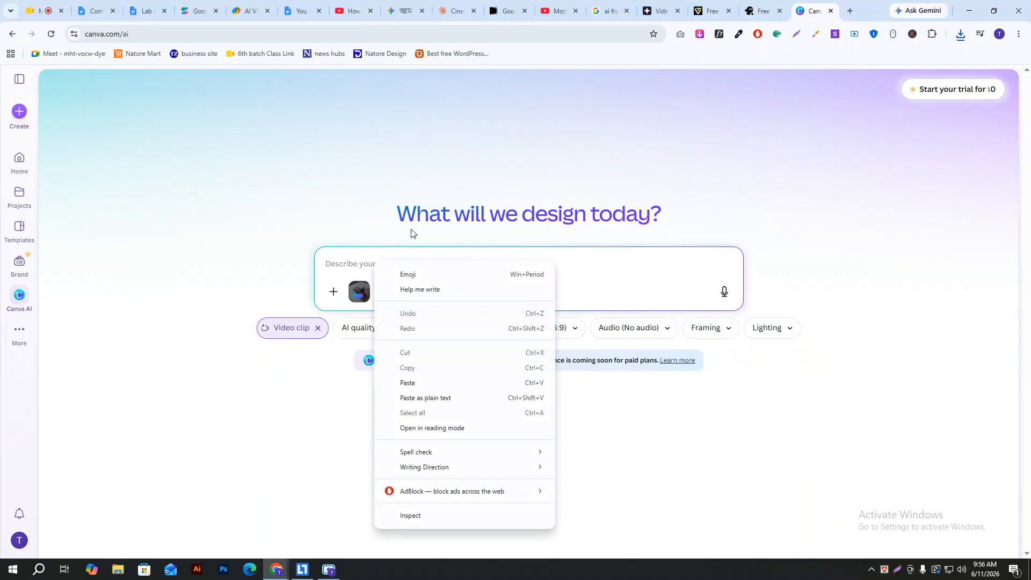
click(409, 383)
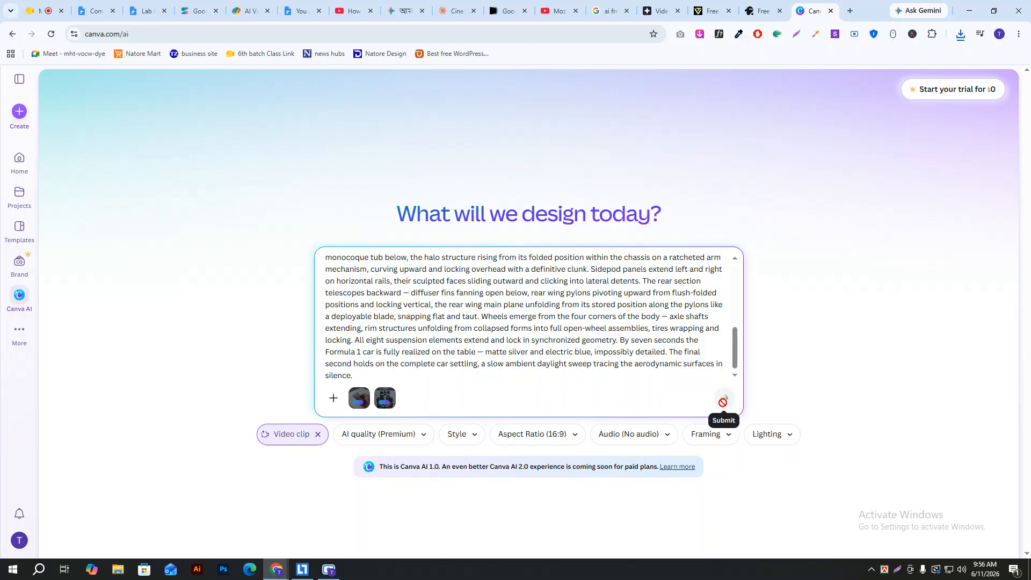
- Switch to the SeeDance 2.0 page, dismiss the sign-in prompt, and submit the copied transformation prompt for free video generation
click(672, 6)
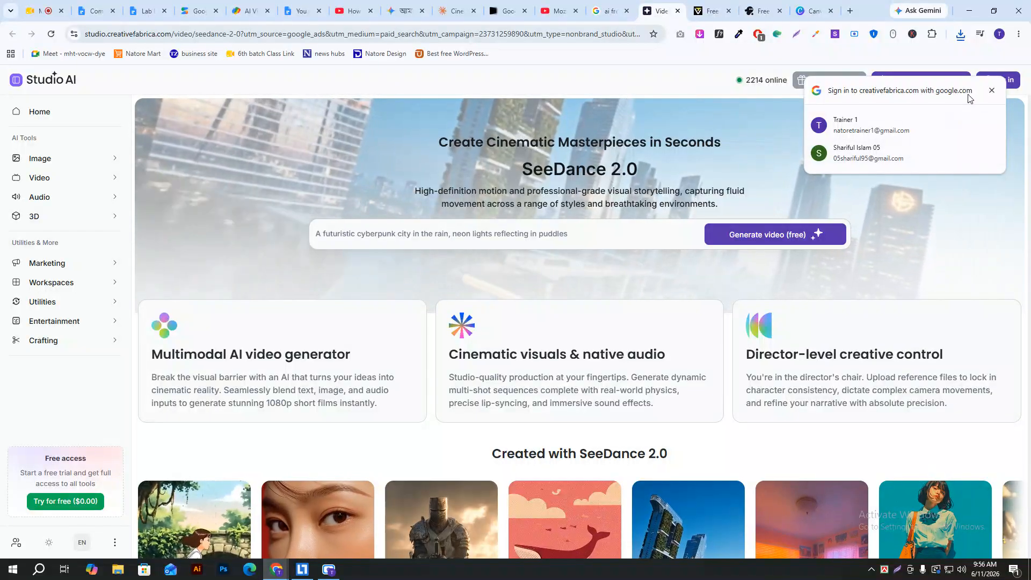
click(992, 90)
click(433, 233)
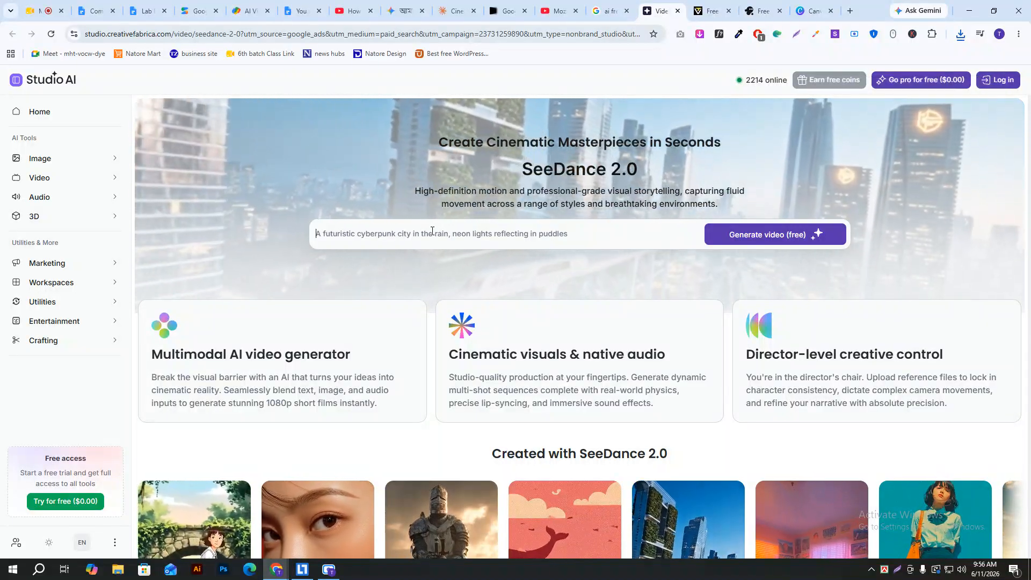
right_click(433, 232)
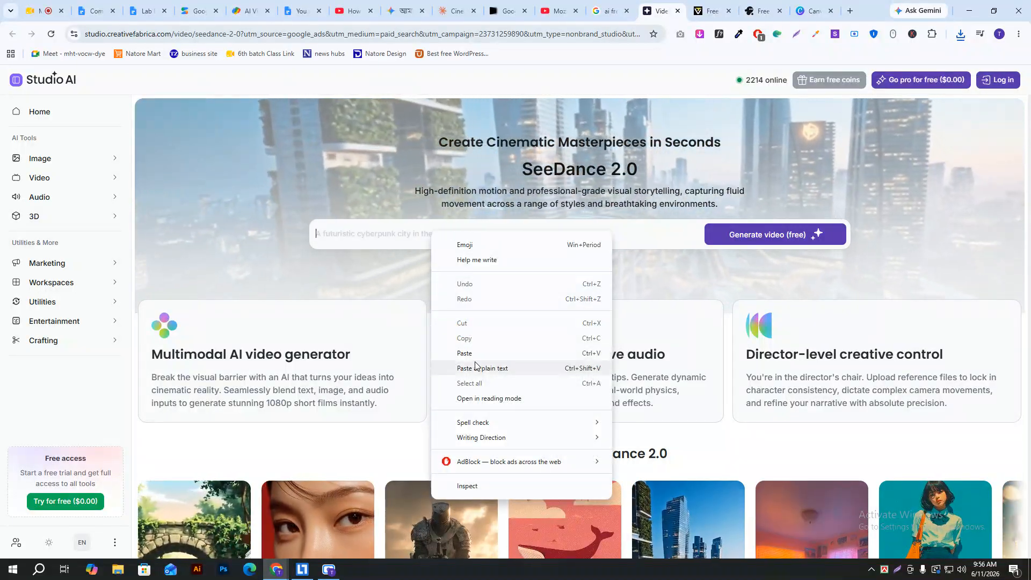
click(475, 368)
click(787, 236)
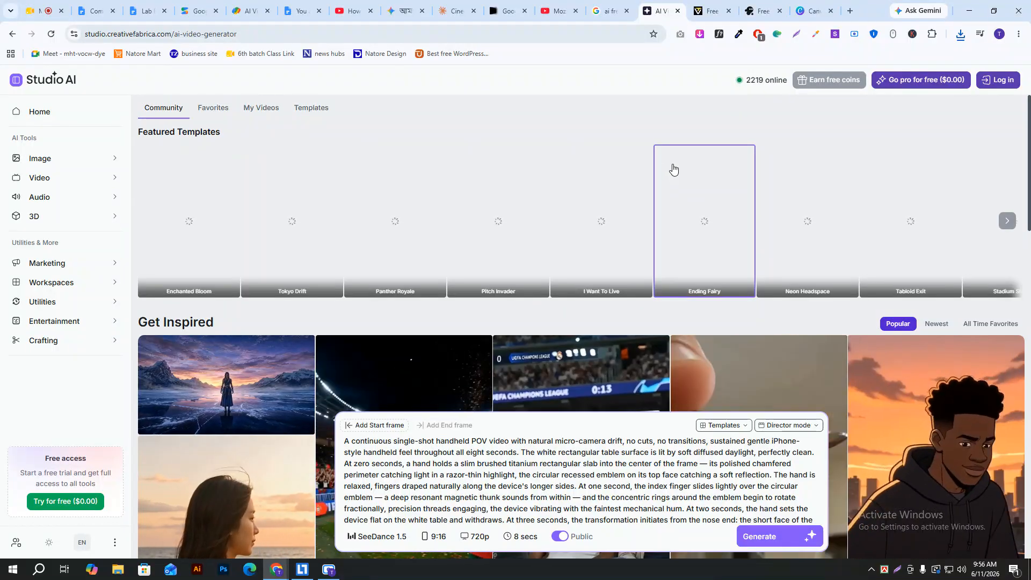
- Examine the Tripo free AI 3D video guide and the invideo AI Video Generator page as alternatives
click(714, 5)
scroll(499, 273, down, 20)
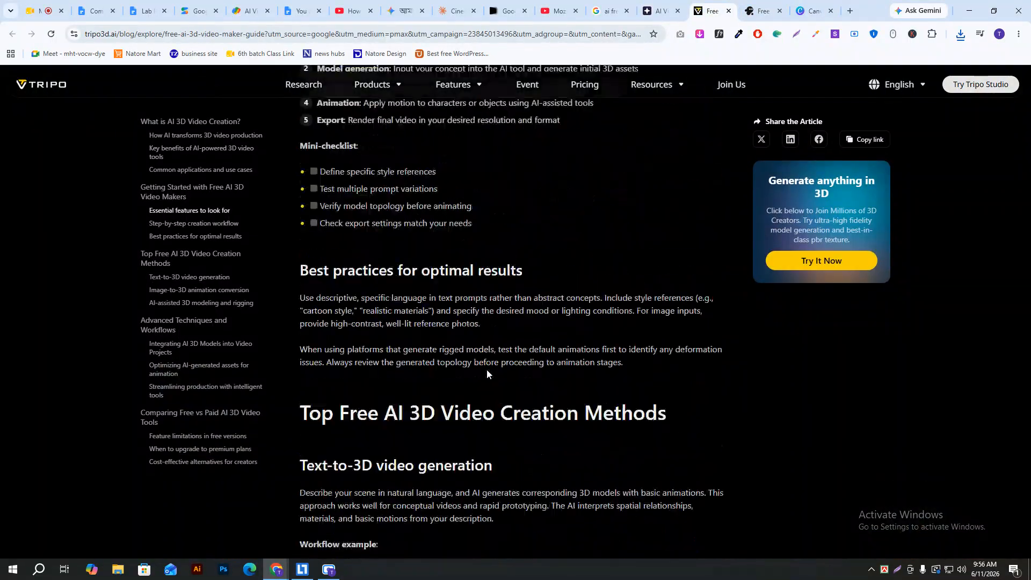
scroll(495, 357, down, 20)
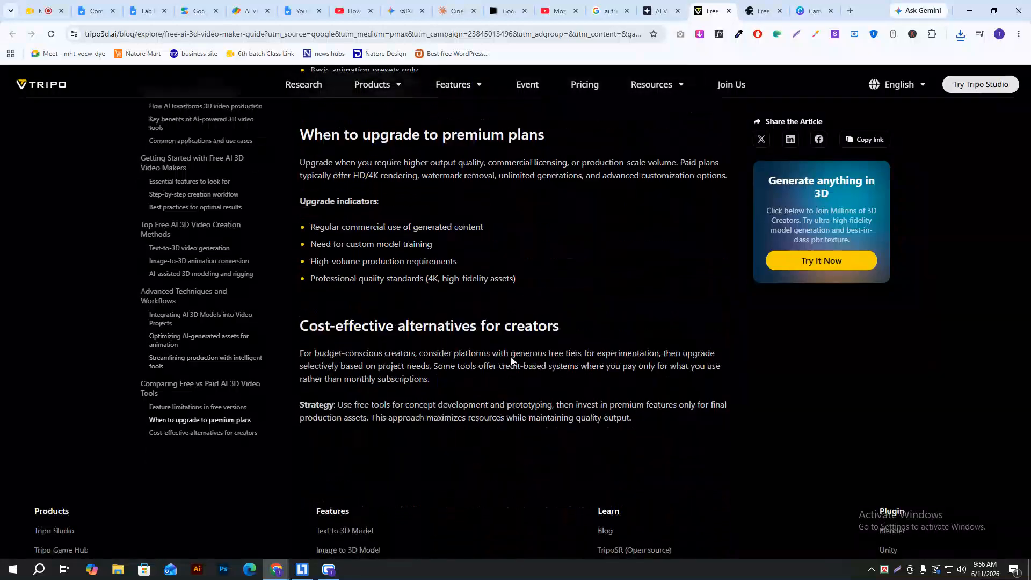
scroll(511, 356, up, 7)
scroll(541, 348, up, 7)
key(ctrl+Tab)
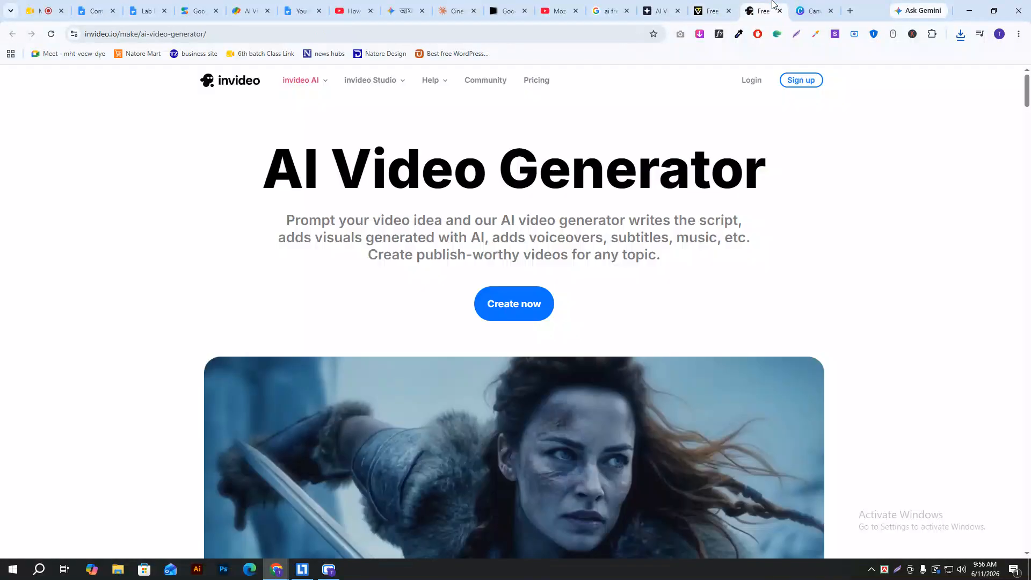
scroll(530, 344, down, 5)
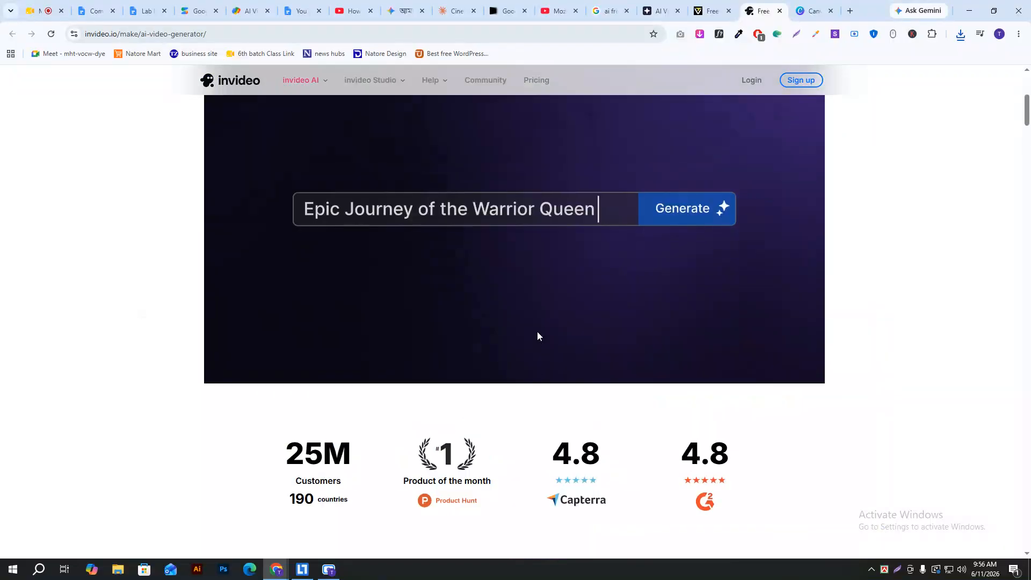
scroll(537, 334, up, 6)
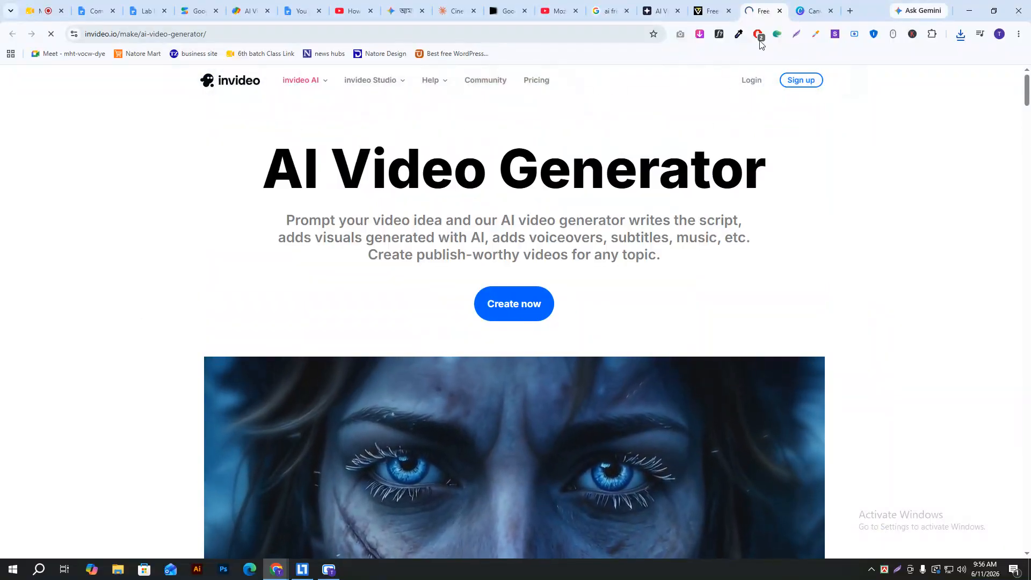
- Return to Canva AI and submit the video clip request with the prompt and both reference images
click(811, 10)
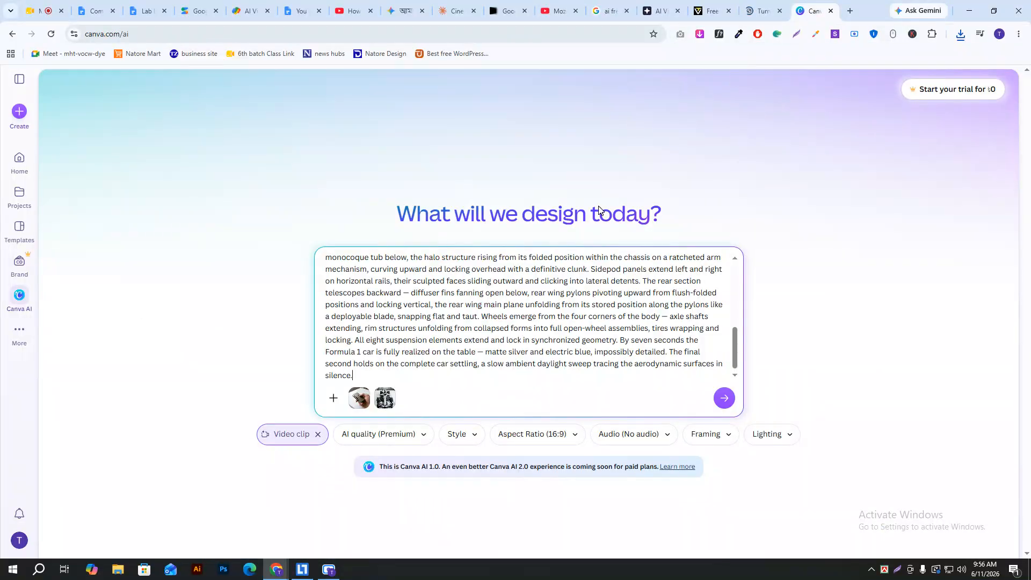
click(726, 399)
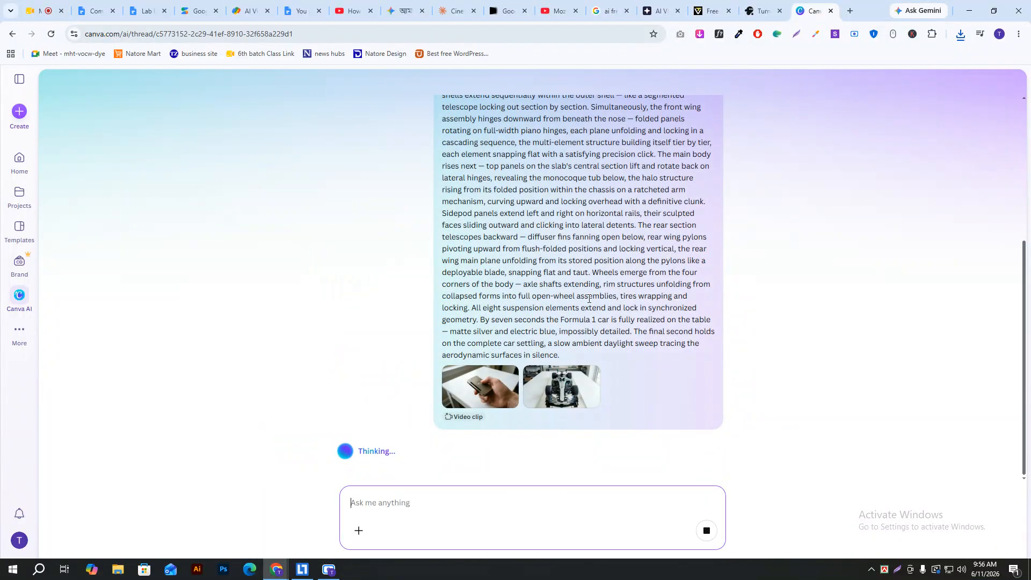
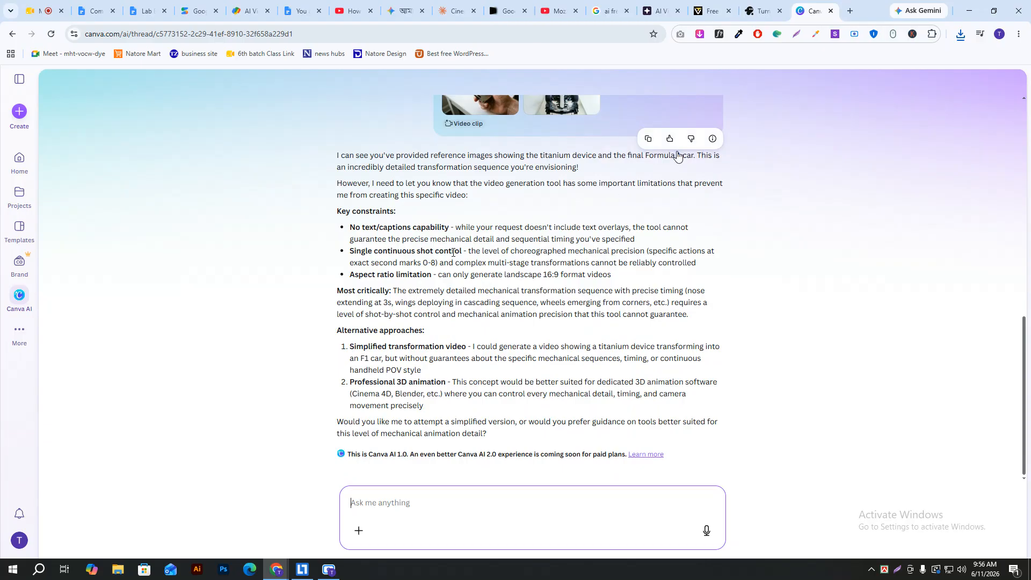
- Return to the Google Flow project, dismiss the upscaling notices and watch the "Device transforms into race car" video
click(516, 10)
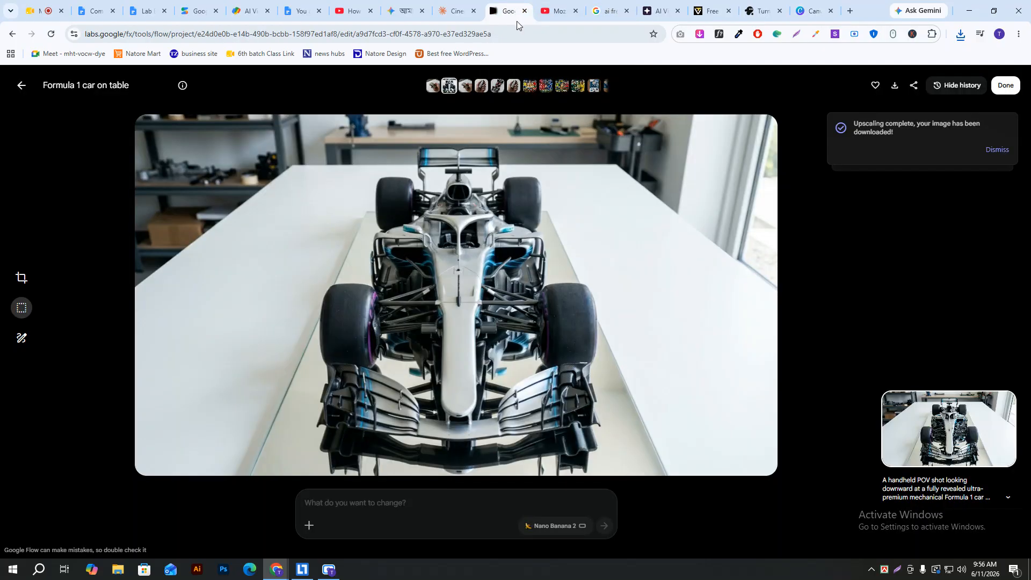
click(21, 86)
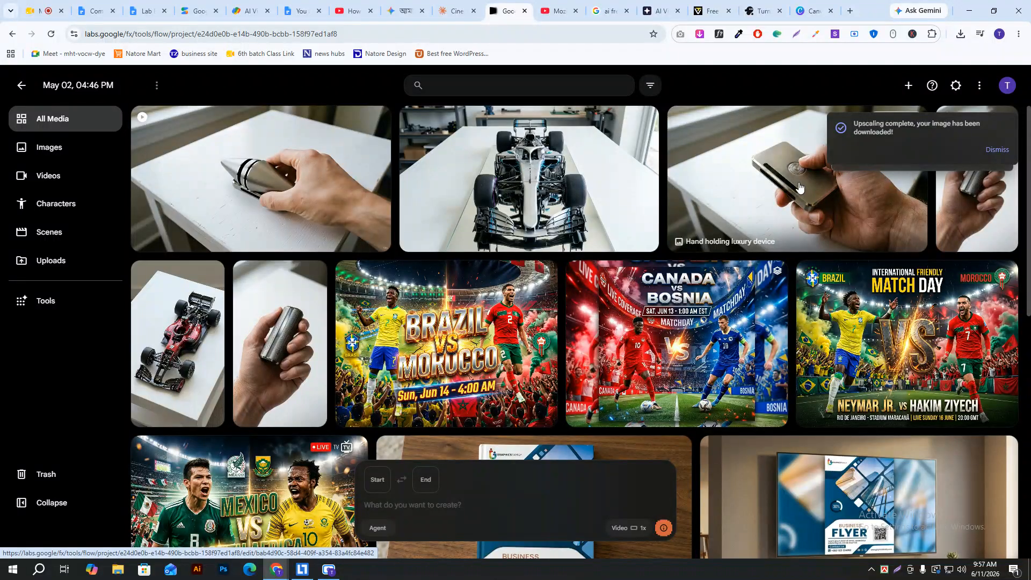
click(997, 146)
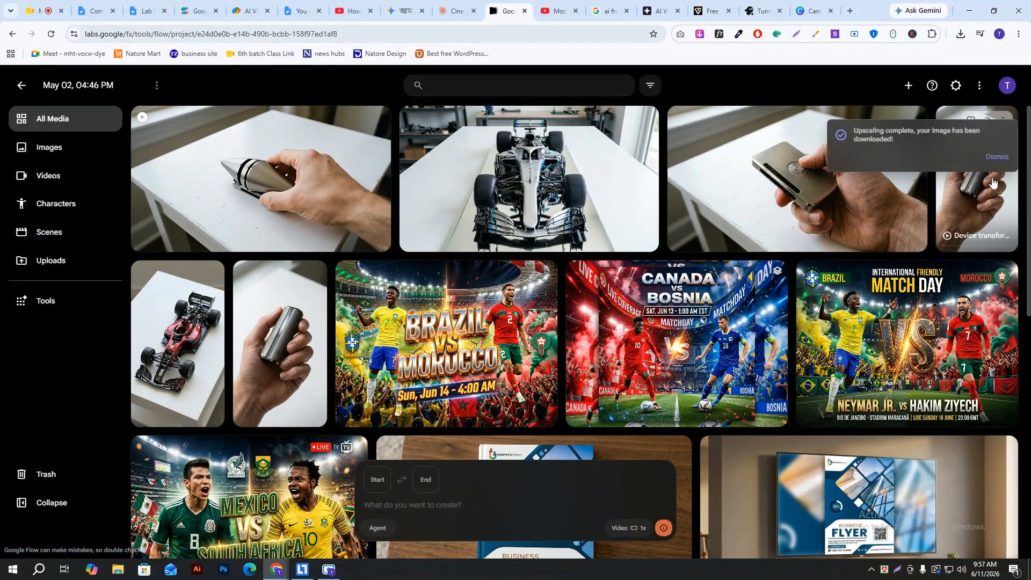
click(995, 156)
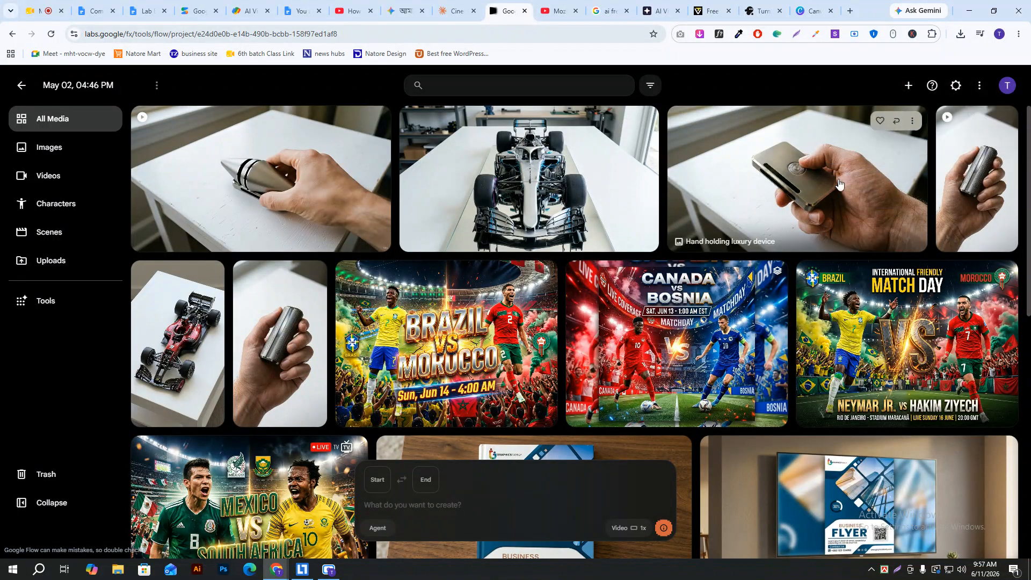
click(972, 180)
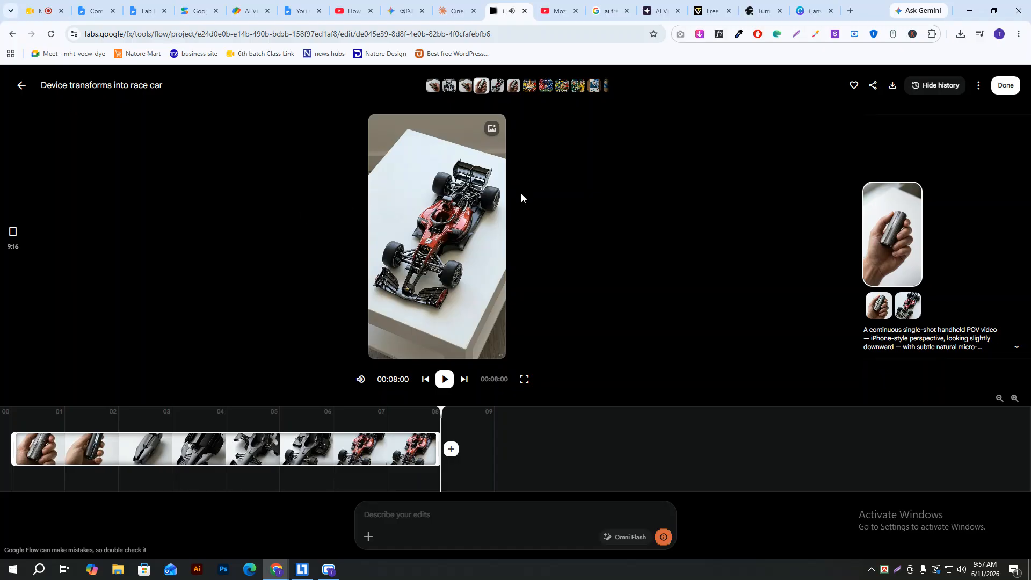
click(21, 86)
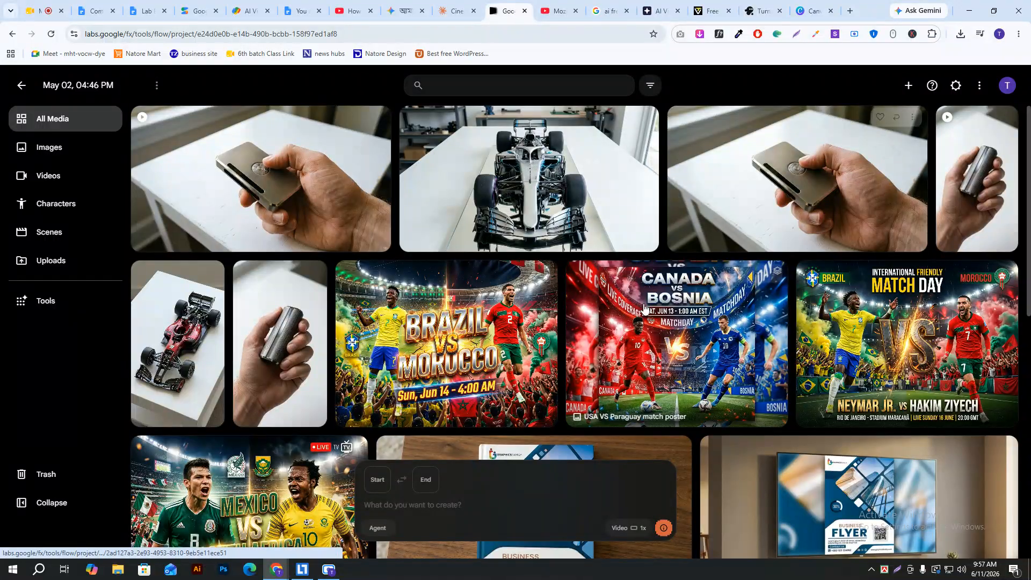
- Return to the Canva AI conversation, review its reply and submit the transformation prompt again as plain text
click(762, 11)
click(814, 11)
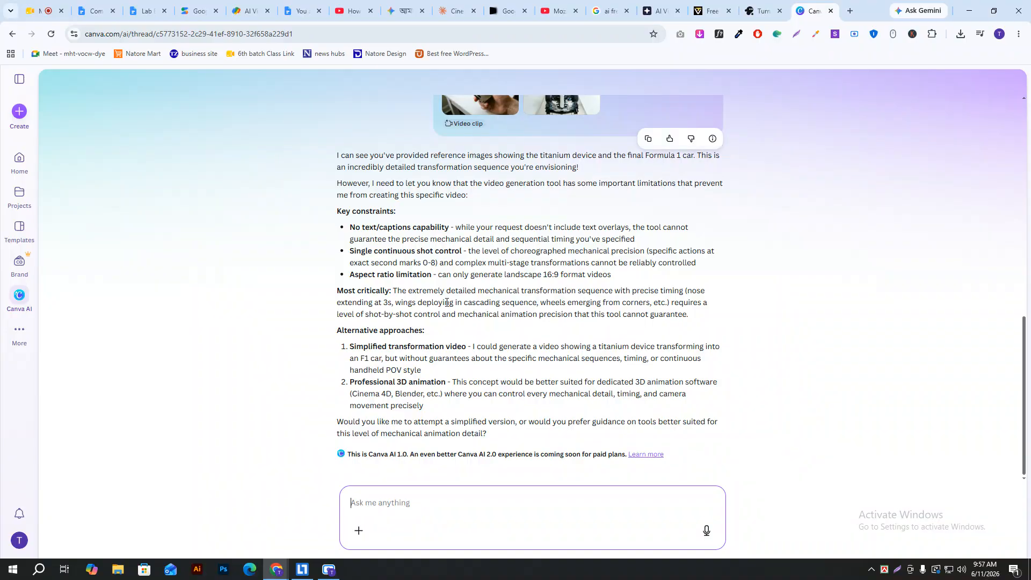
scroll(440, 290, up, 4)
scroll(421, 280, down, 4)
right_click(408, 505)
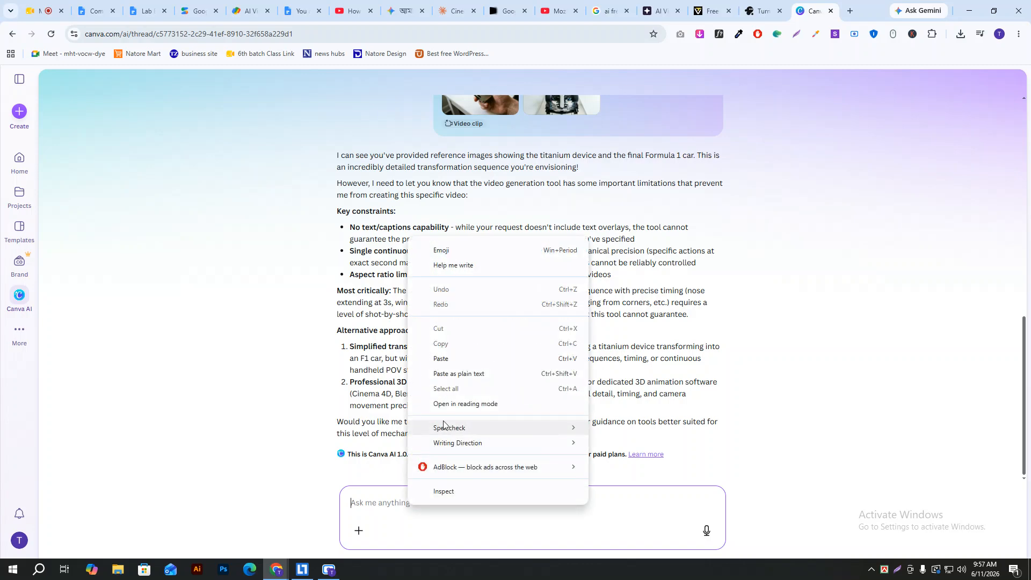
click(445, 372)
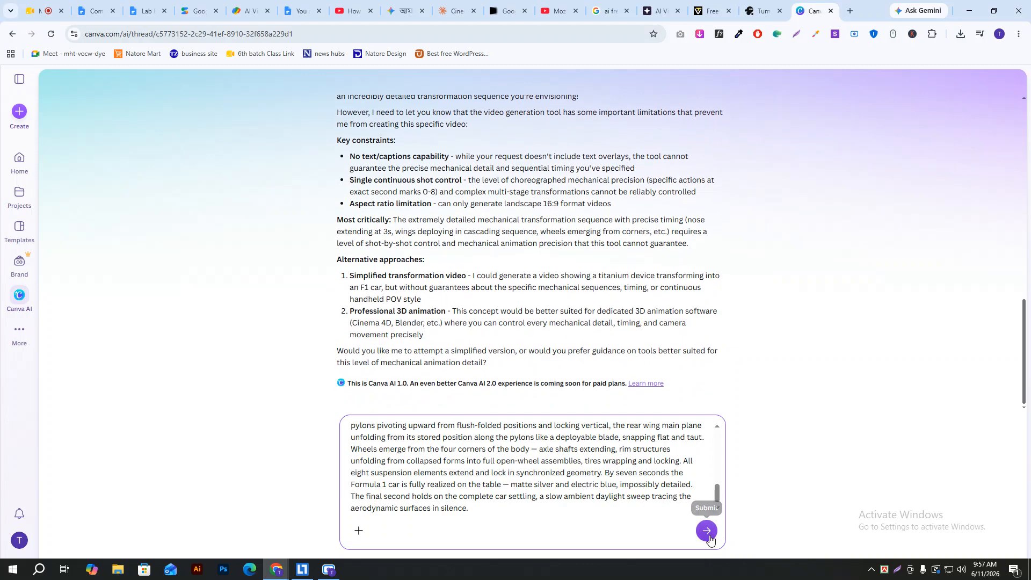
click(709, 535)
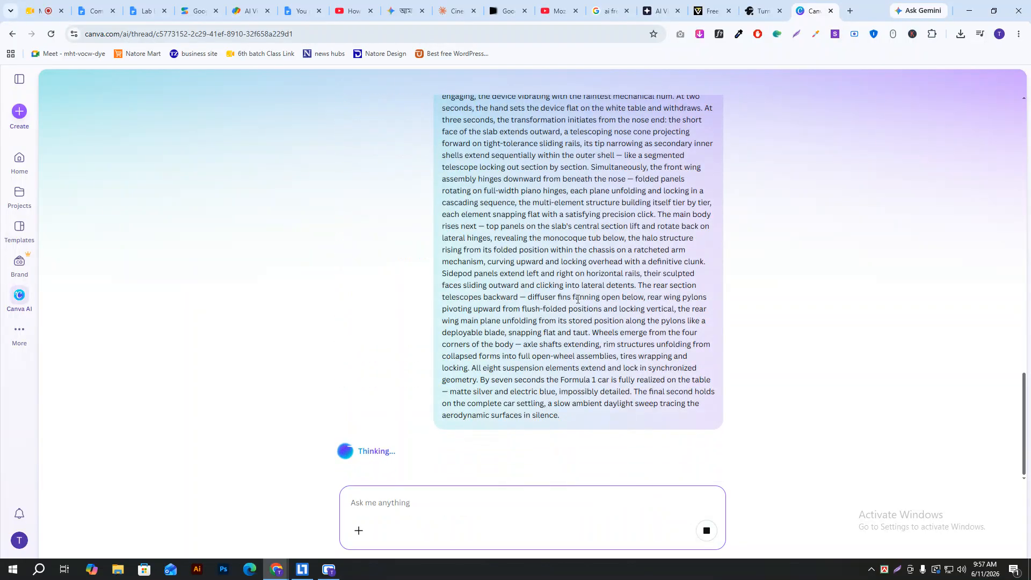
- Check the invideo sign-up page and examine the Director mode and Templates options in the Studio AI video generator
click(763, 10)
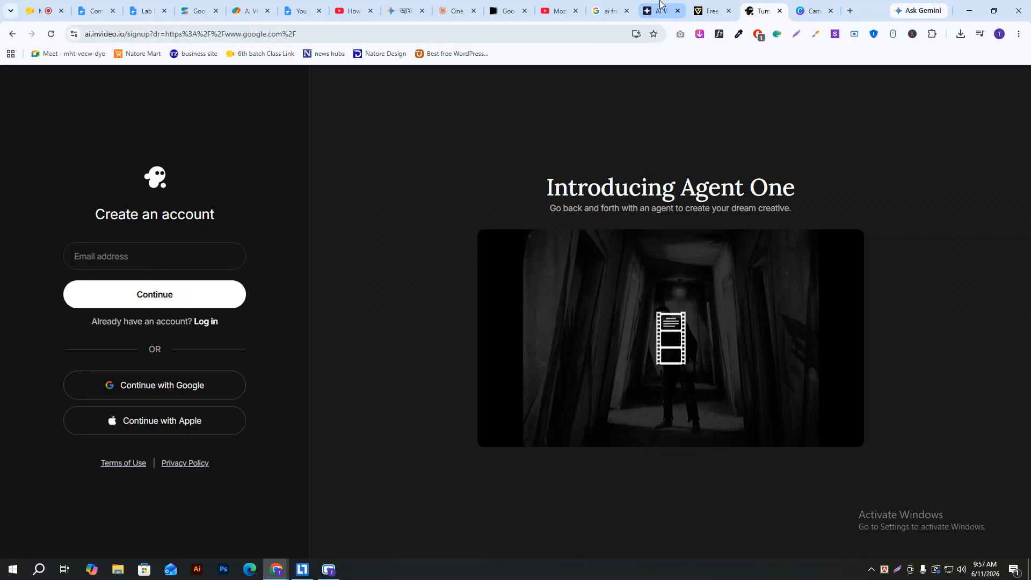
click(675, 6)
scroll(569, 330, down, 6)
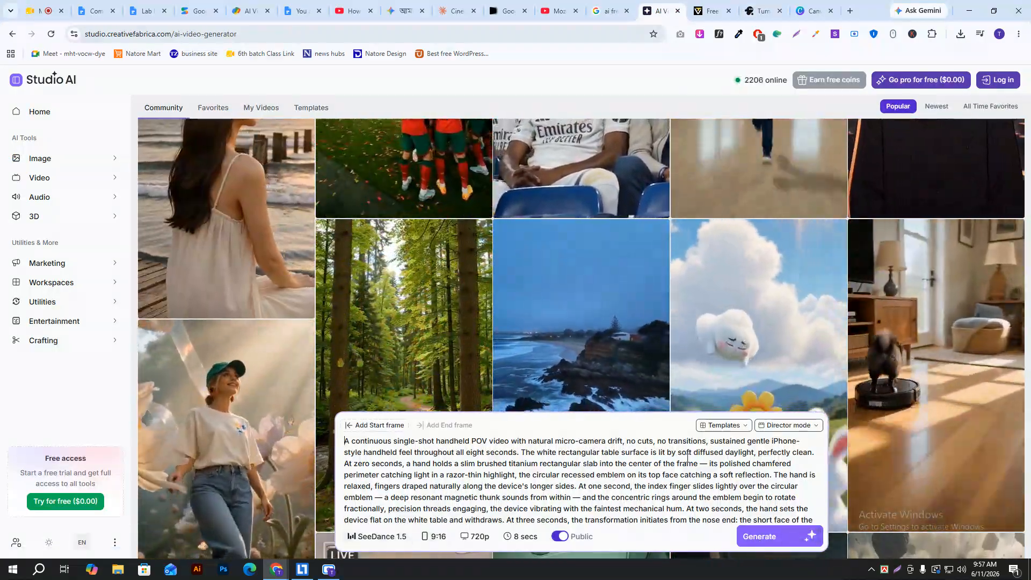
click(782, 427)
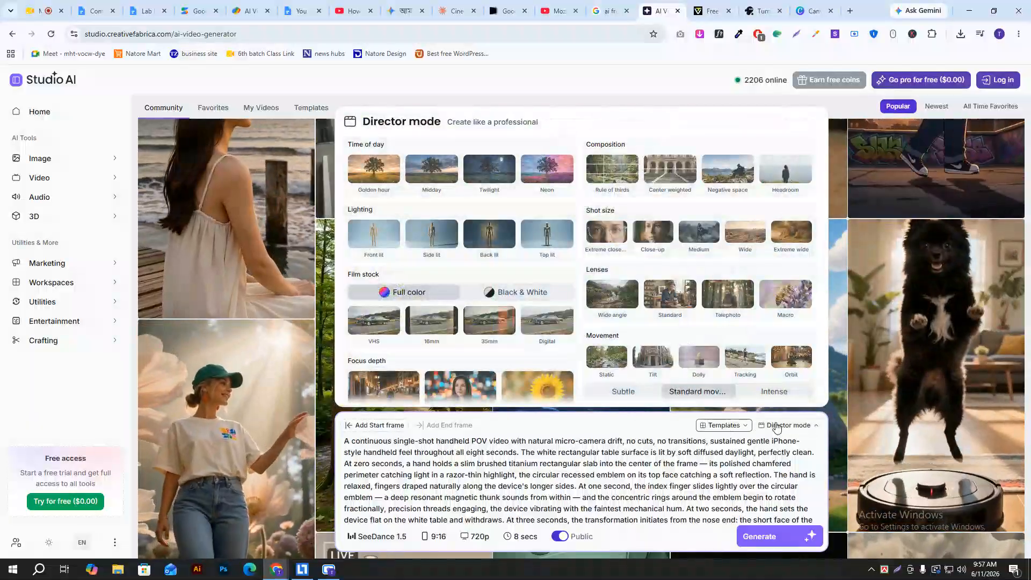
click(773, 426)
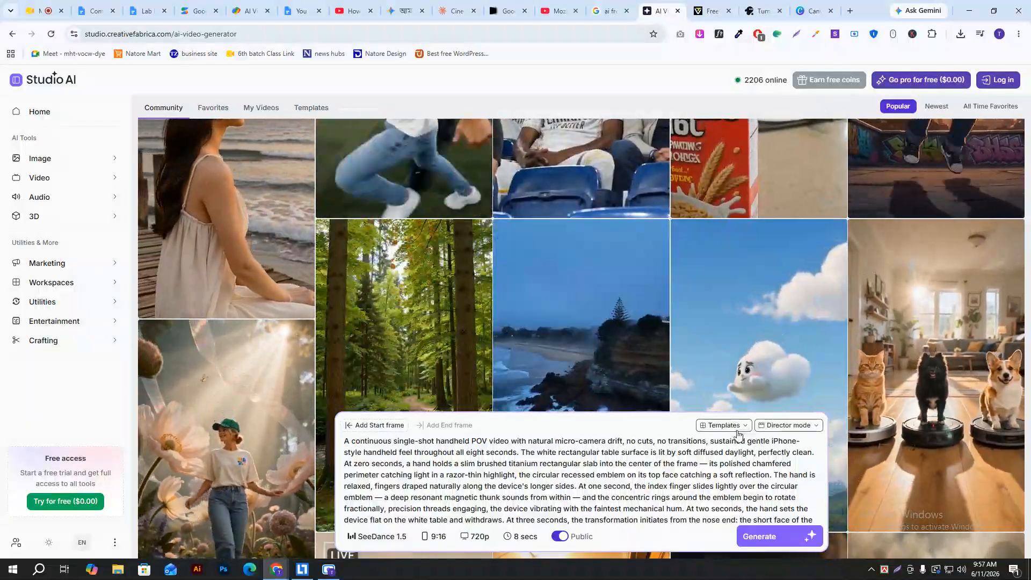
click(739, 427)
click(739, 430)
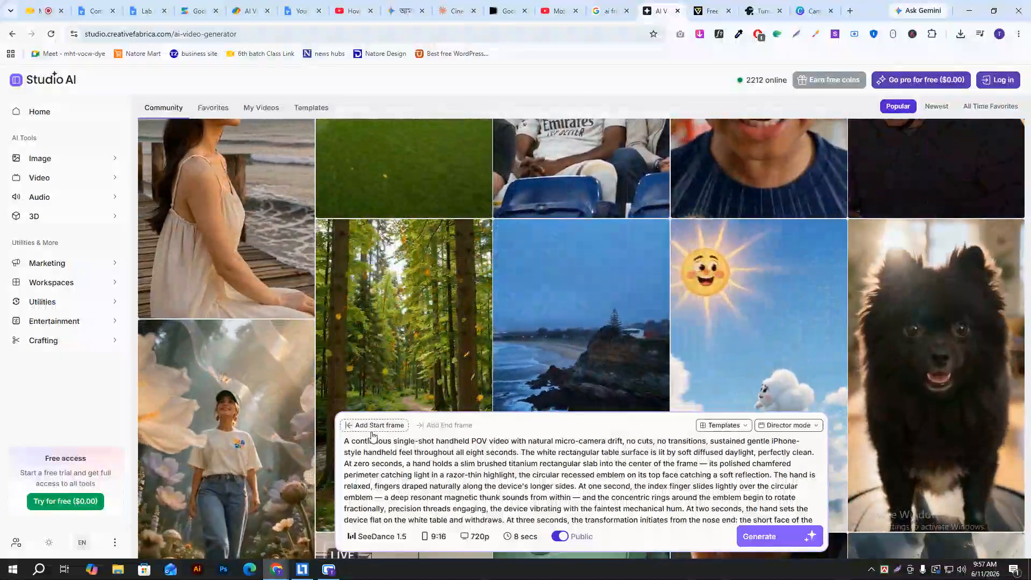
- Add the downloaded close-up device image as the start frame and the Formula 1 car image as the end frame
click(365, 425)
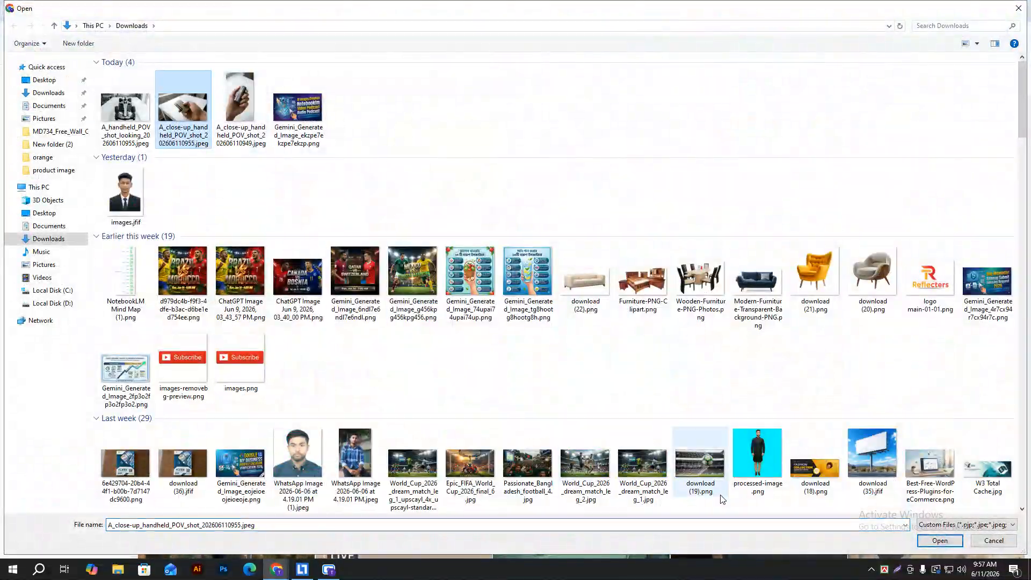
click(924, 545)
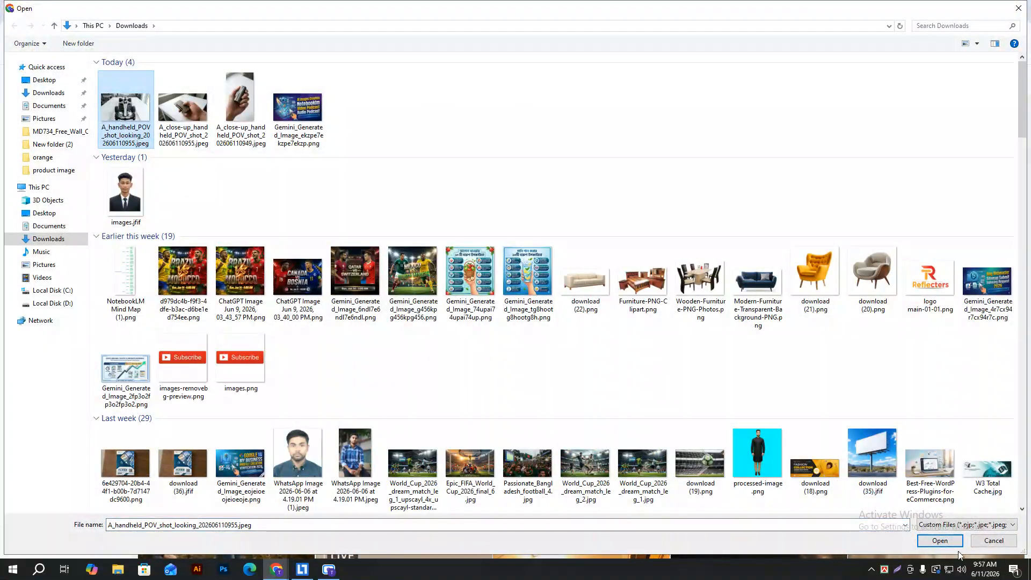
click(948, 543)
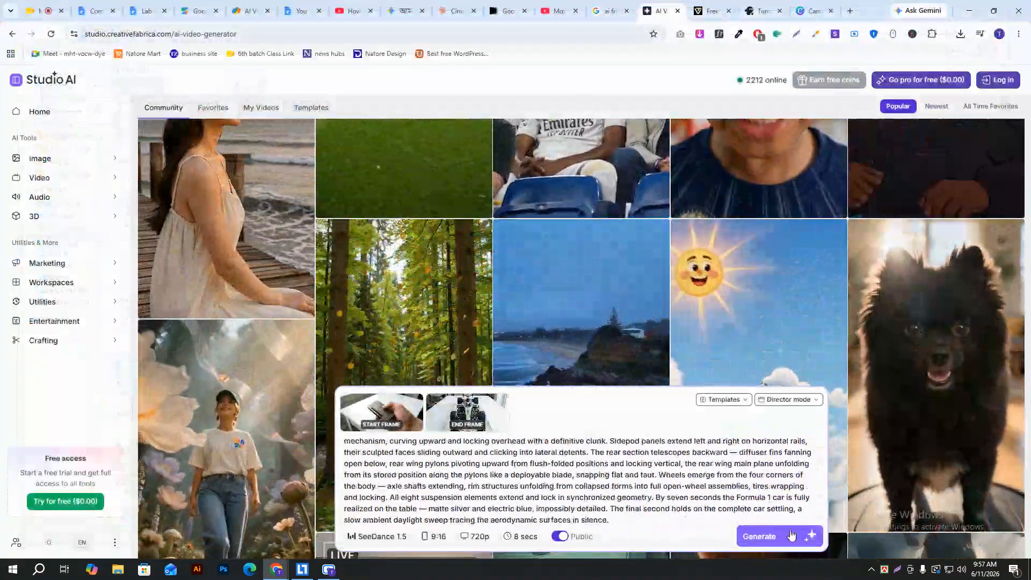
- Request the video generation and register a free Creative Fabrica account with the account email and password
click(759, 537)
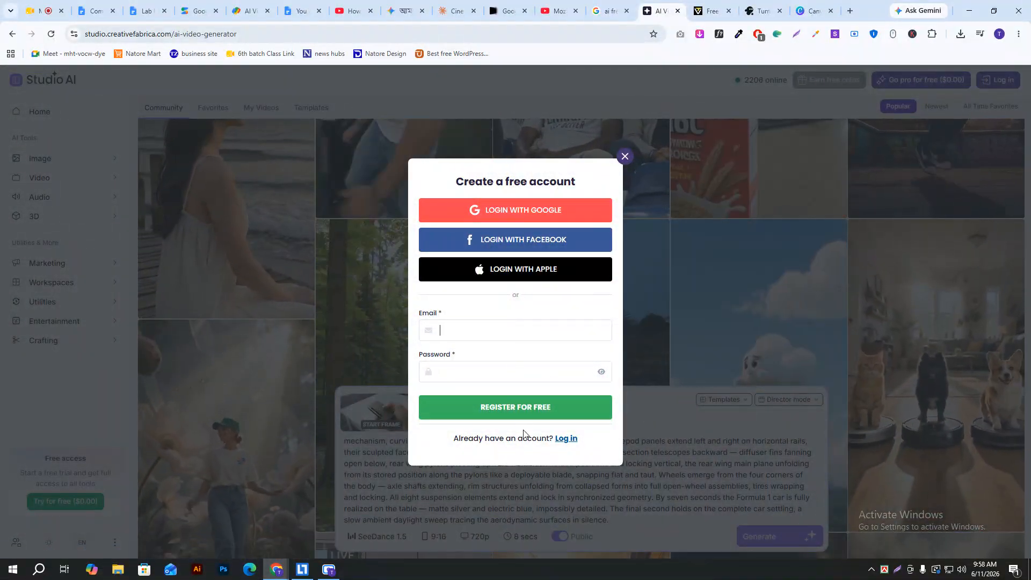
click(484, 329)
click(499, 356)
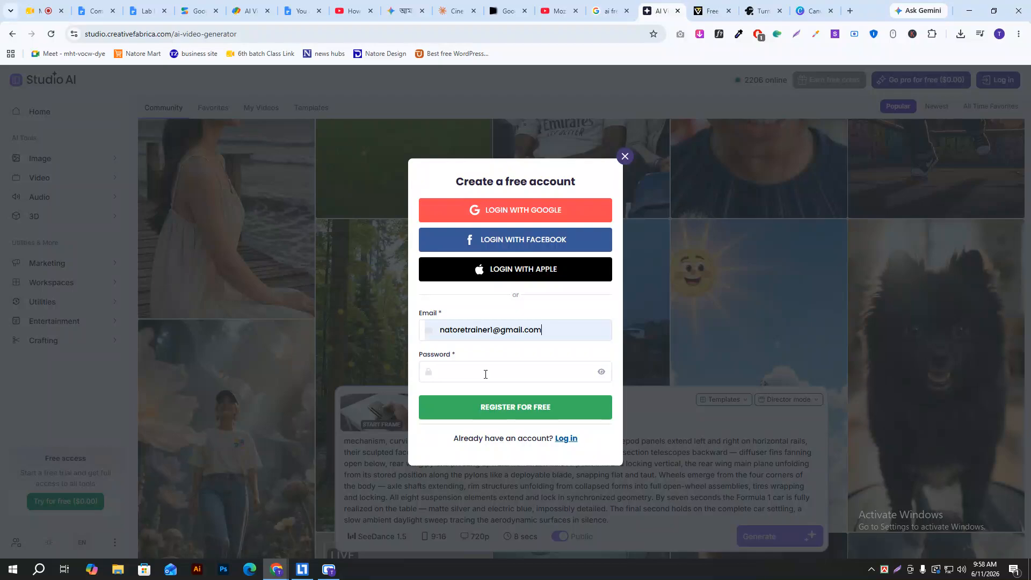
click(485, 372)
click(685, 466)
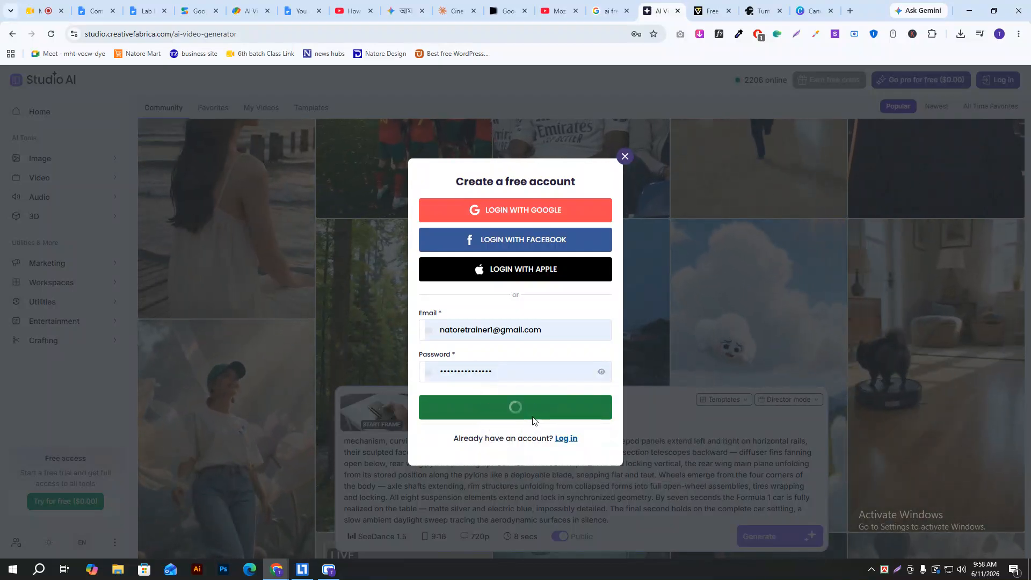
click(542, 416)
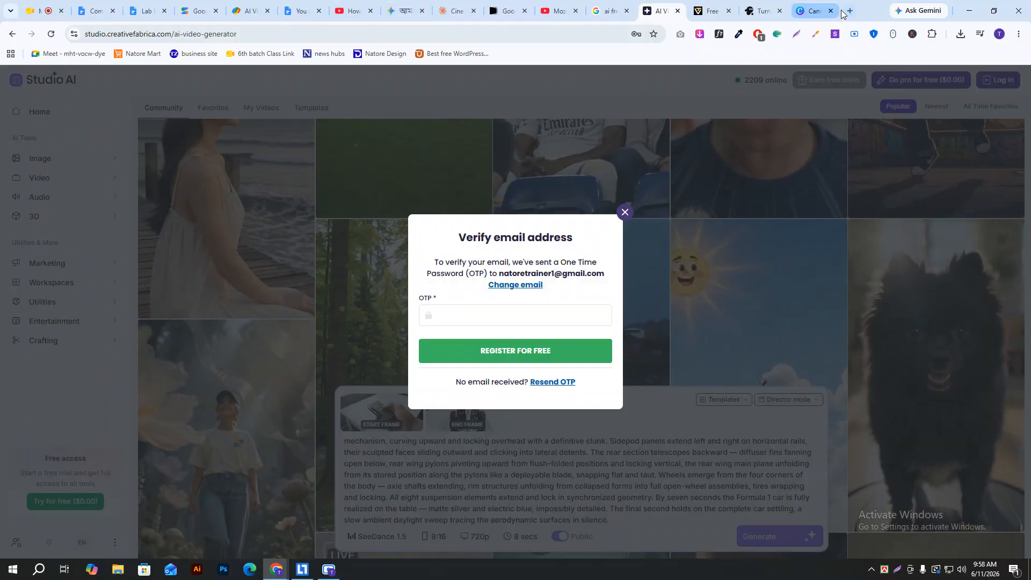
- Copy the verification code from the Creative Fabrica e-mail in Gmail and enter it in the OTP field to verify the account
key(ctrl+t)
click(903, 83)
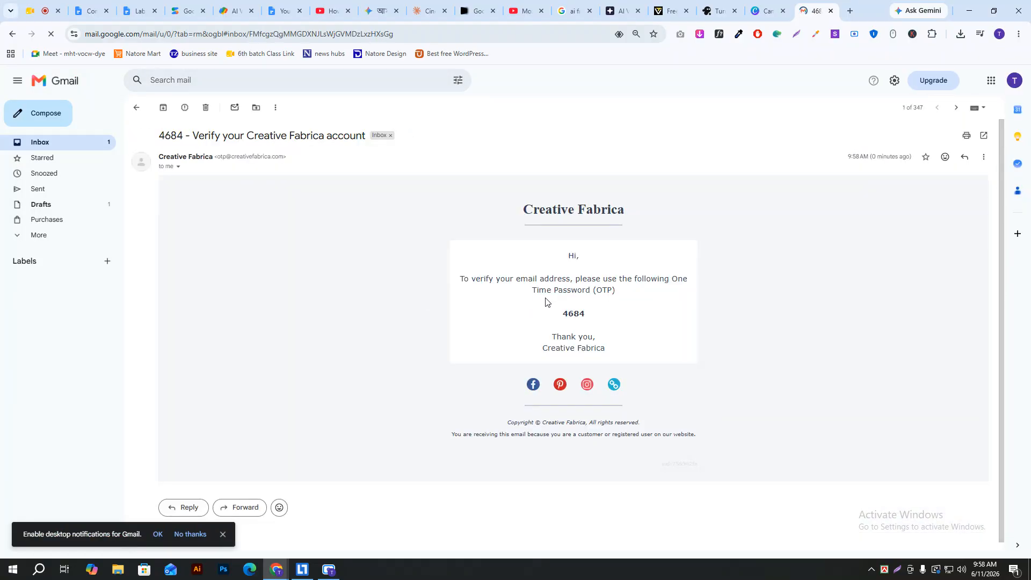
right_click(581, 314)
click(612, 326)
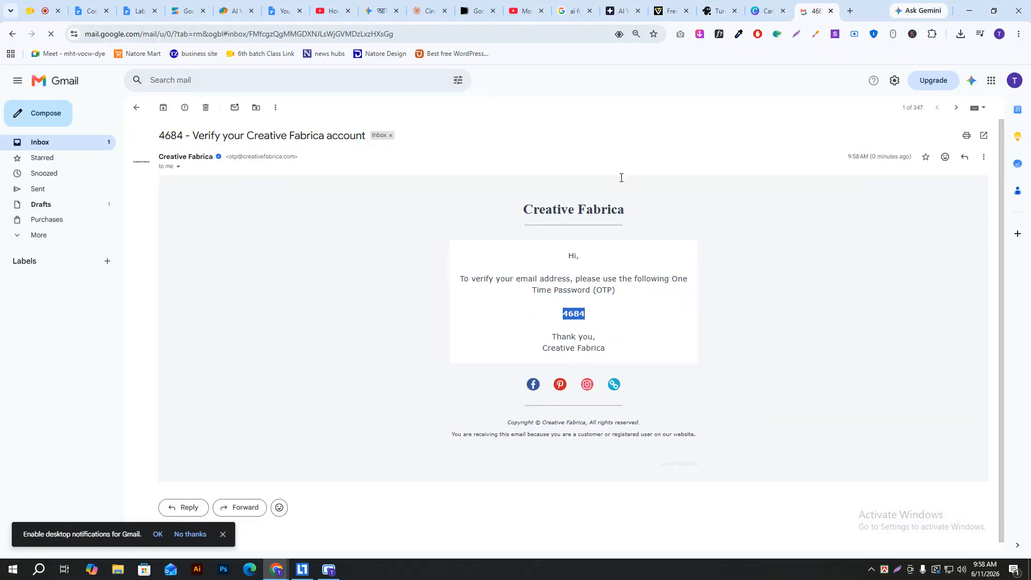
click(623, 11)
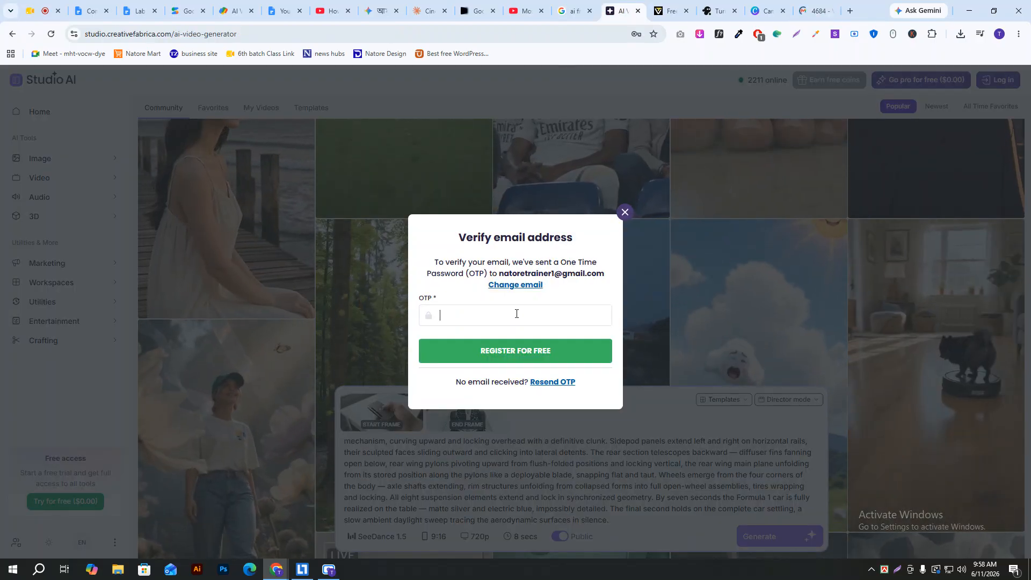
right_click(517, 314)
click(525, 180)
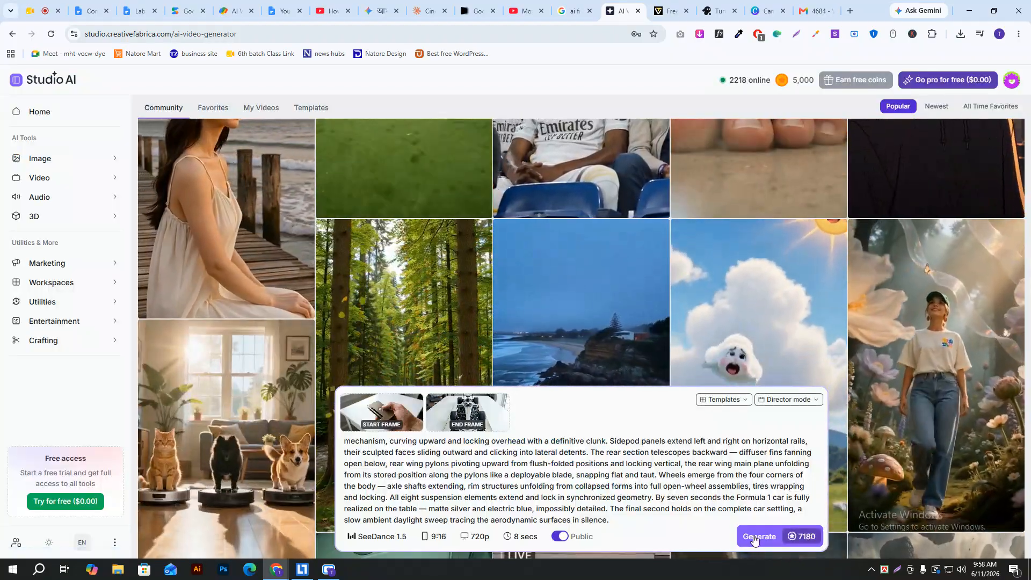
- Request the SeeDance video generation and examine the PayPal and card payment options in the Studio AI free trial form
click(752, 535)
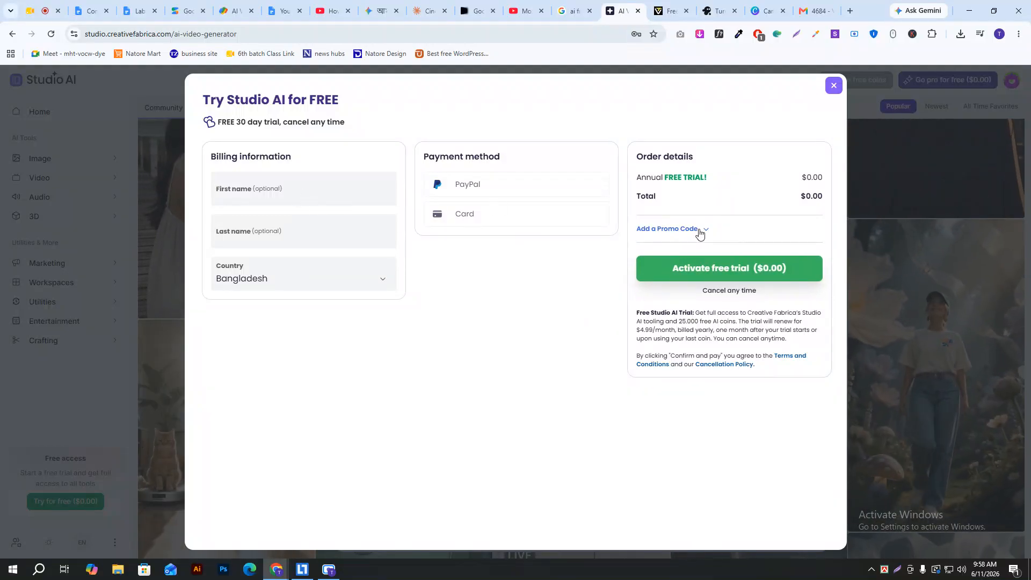
double_click(511, 187)
click(527, 220)
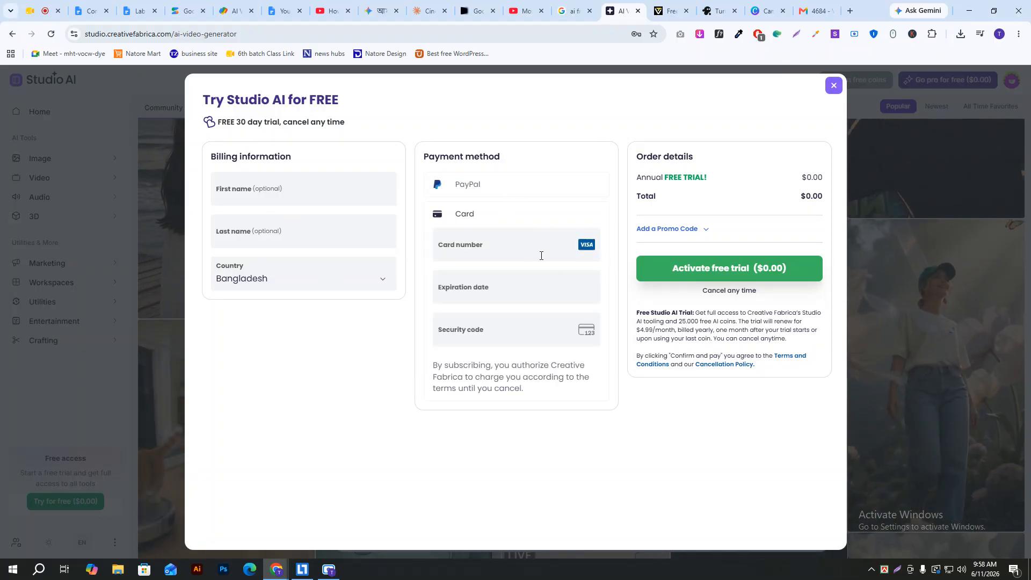
click(490, 289)
click(510, 250)
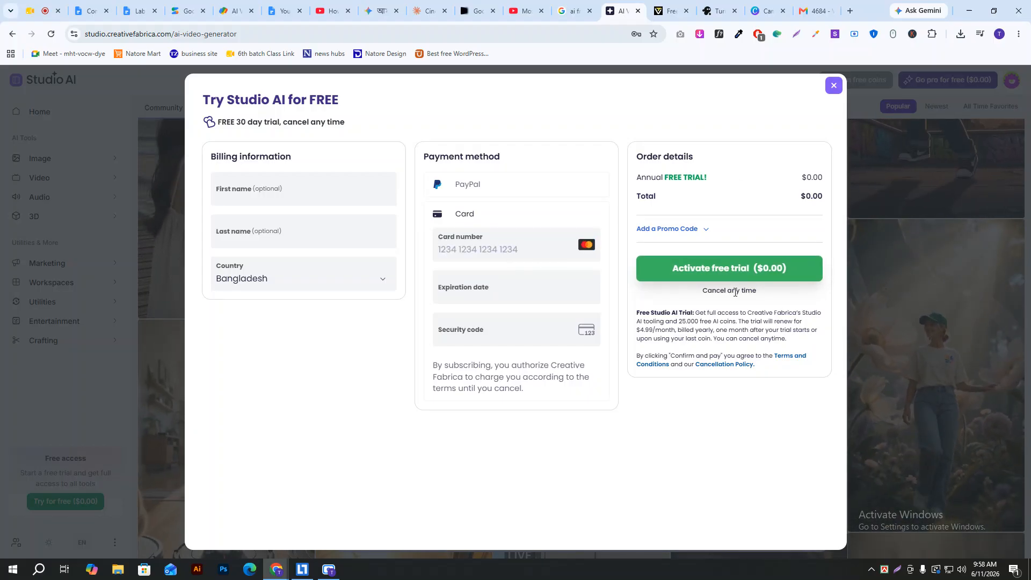
click(817, 138)
click(833, 85)
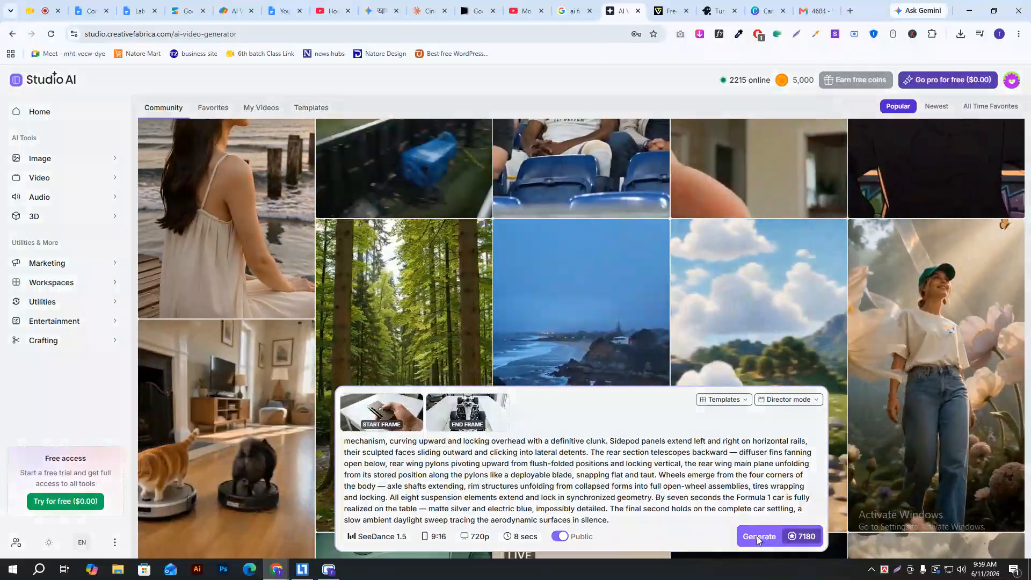
click(758, 539)
click(834, 86)
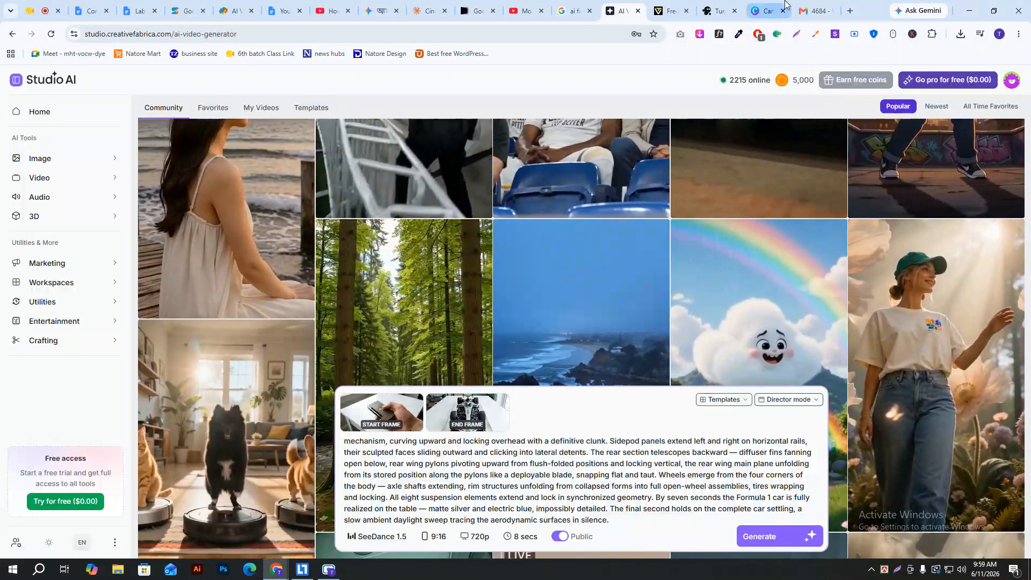
- Return to the Canva AI conversation and paste the copied verification code into the message box
click(768, 10)
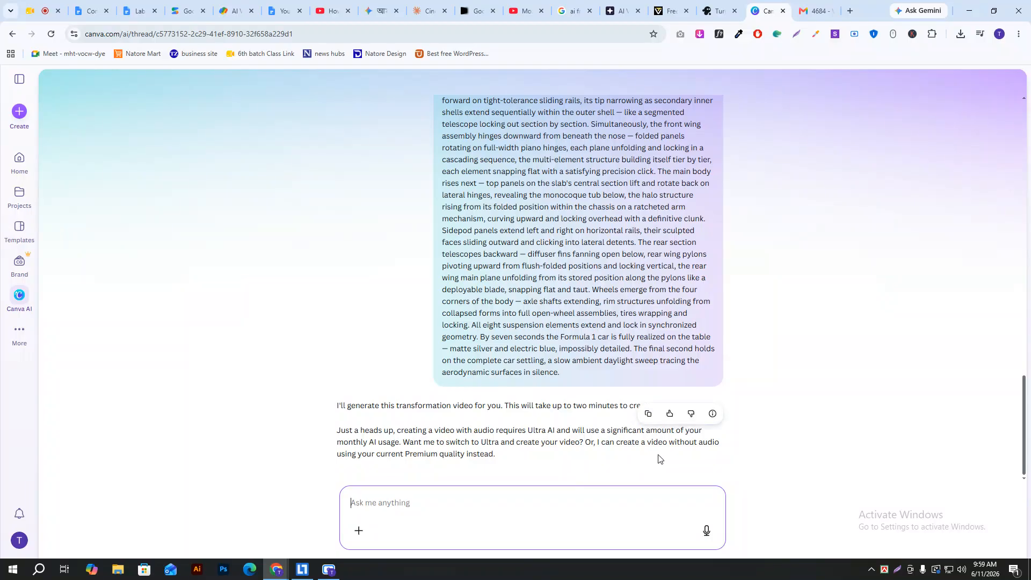
scroll(525, 380, up, 5)
scroll(513, 400, down, 5)
click(397, 503)
right_click(391, 502)
click(447, 353)
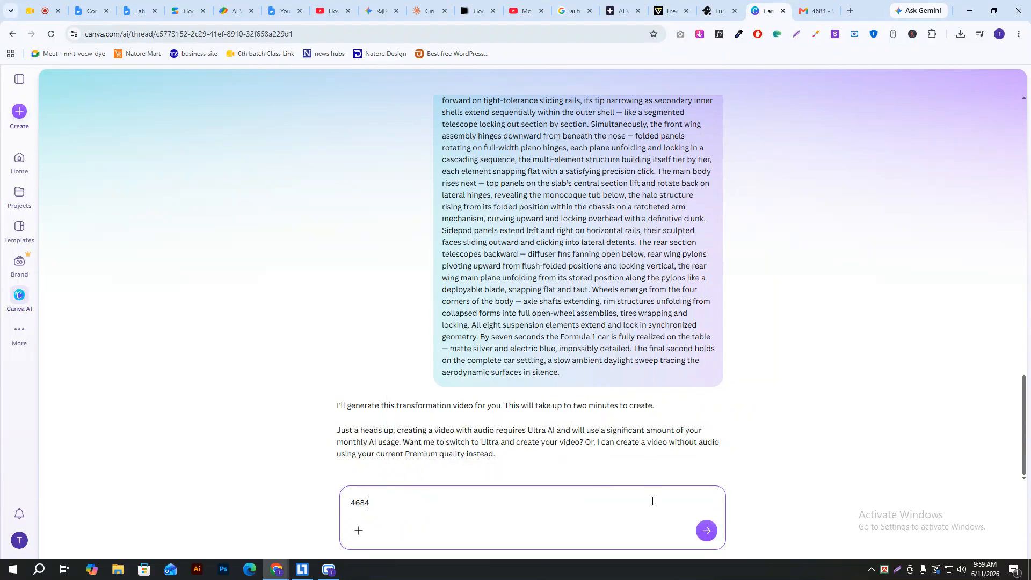
- Create a blank presentation design in Canva and open it for editing
click(26, 117)
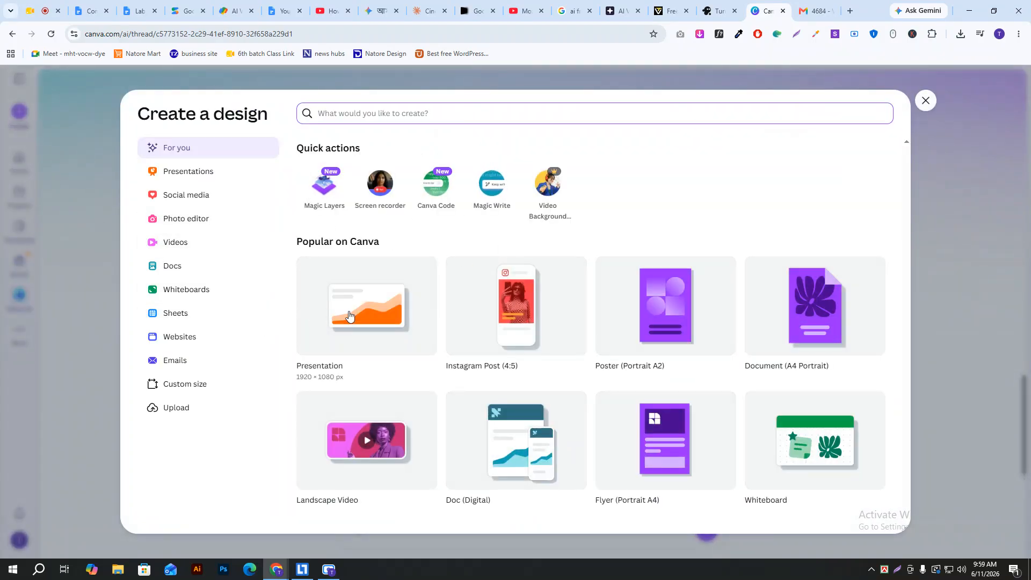
click(400, 325)
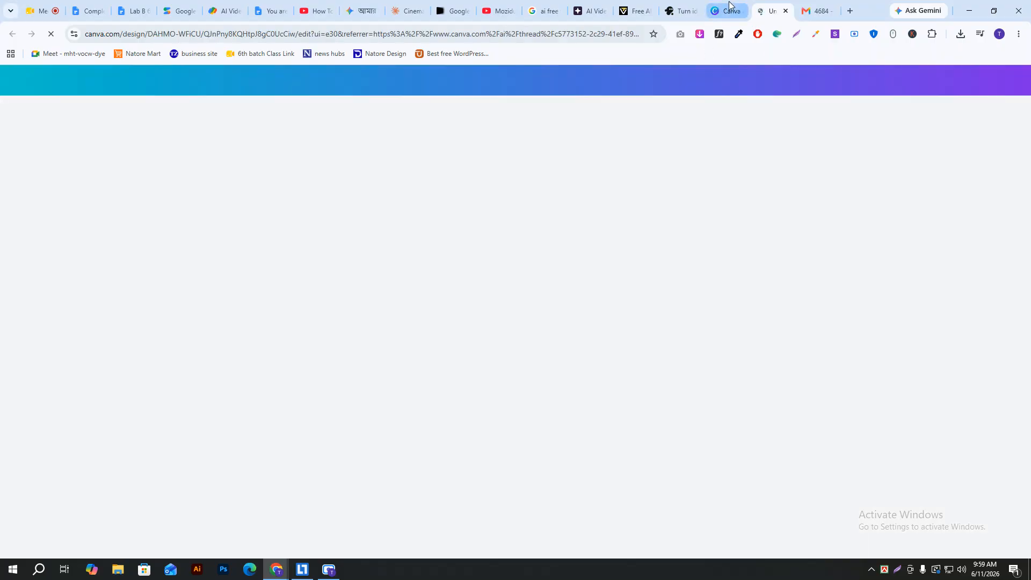
click(729, 4)
click(768, 10)
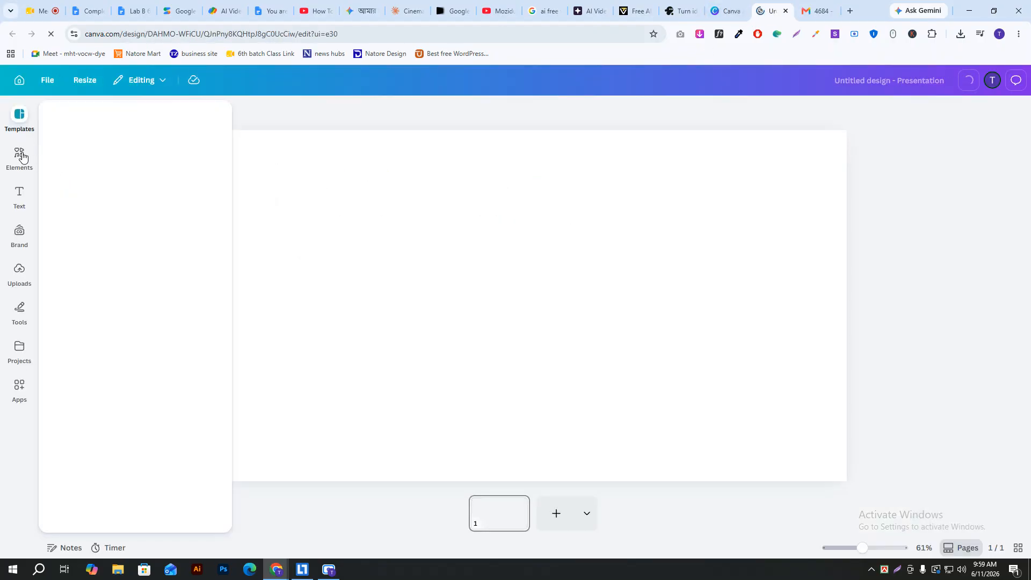
- Set the element generator to video and replace the pasted verification code with the prompt beginning "A continuous single-shot handheld POV video"
click(20, 157)
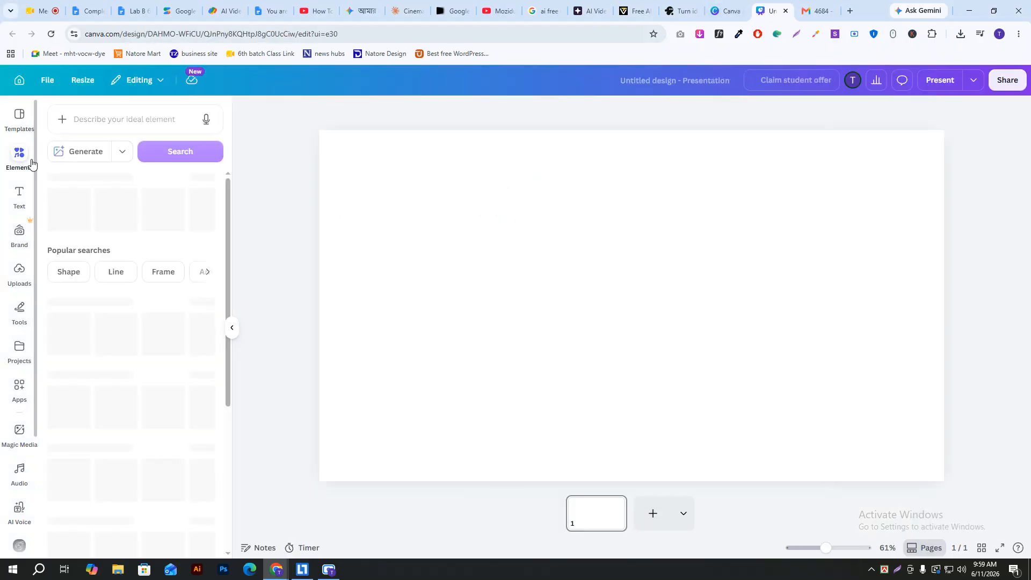
click(122, 153)
click(123, 151)
click(124, 120)
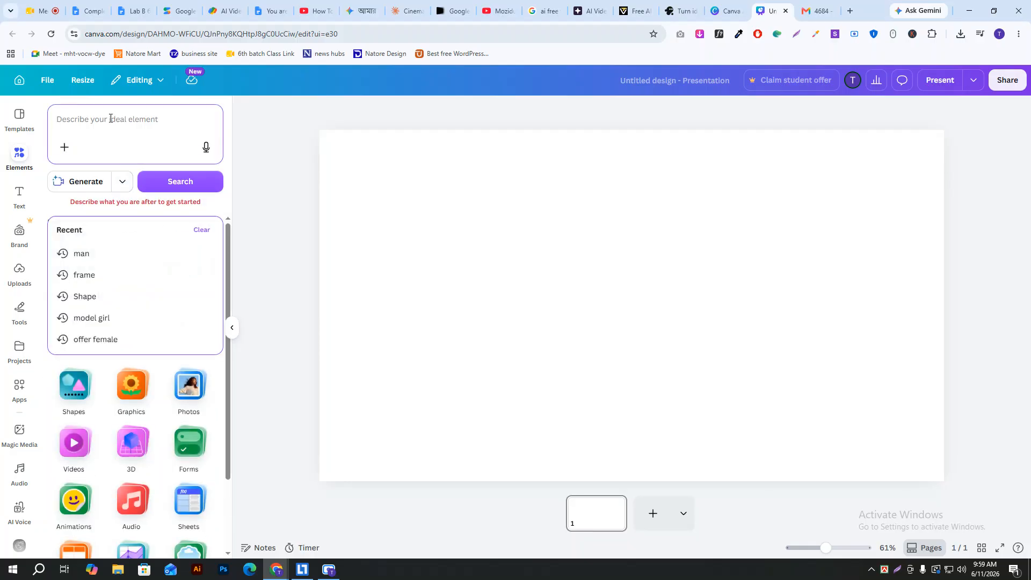
right_click(110, 119)
click(144, 238)
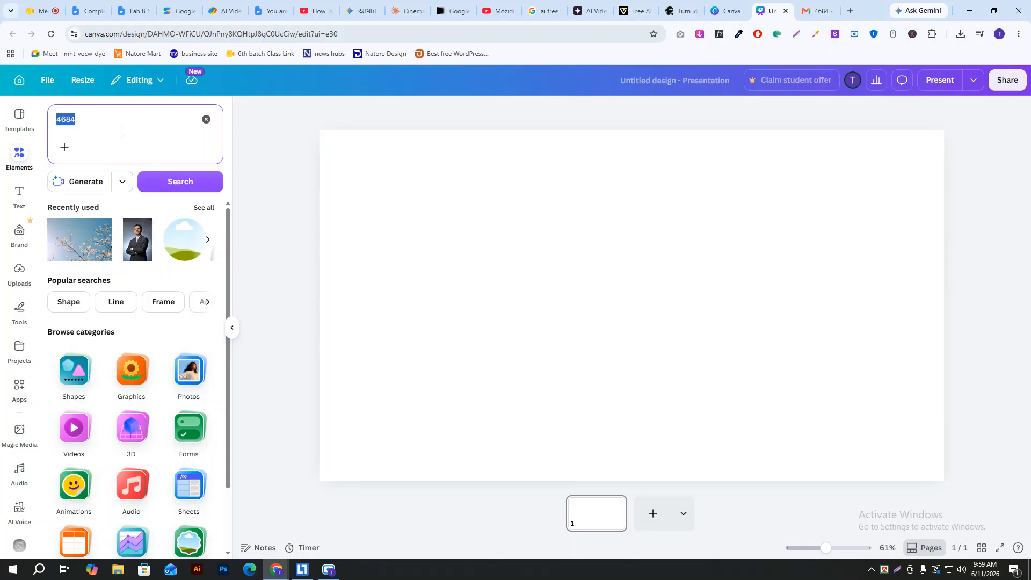
key(super+v)
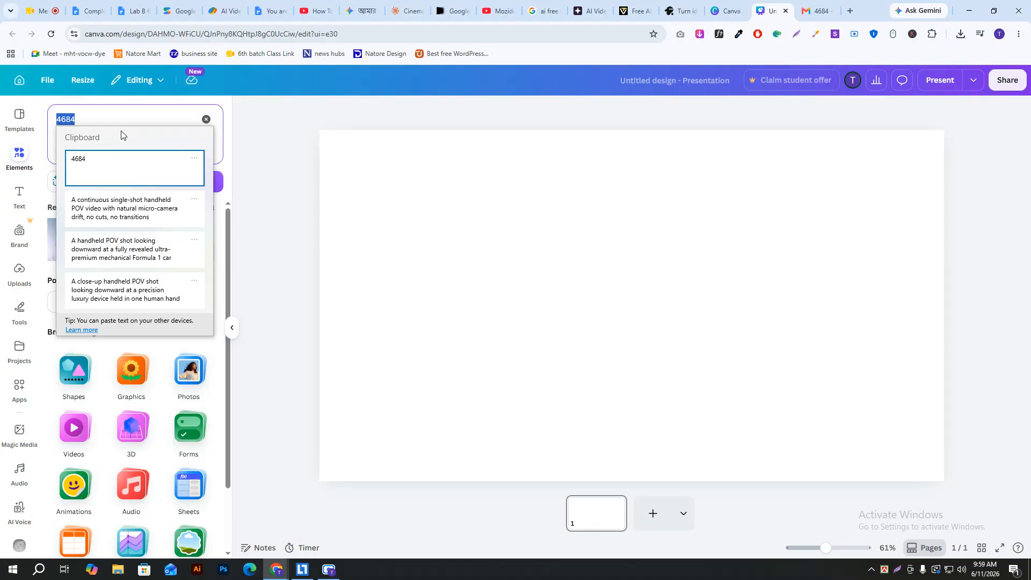
click(153, 208)
- Attach the downloaded close-up device image and the Formula 1 car image to the Canva element prompt as references
click(64, 171)
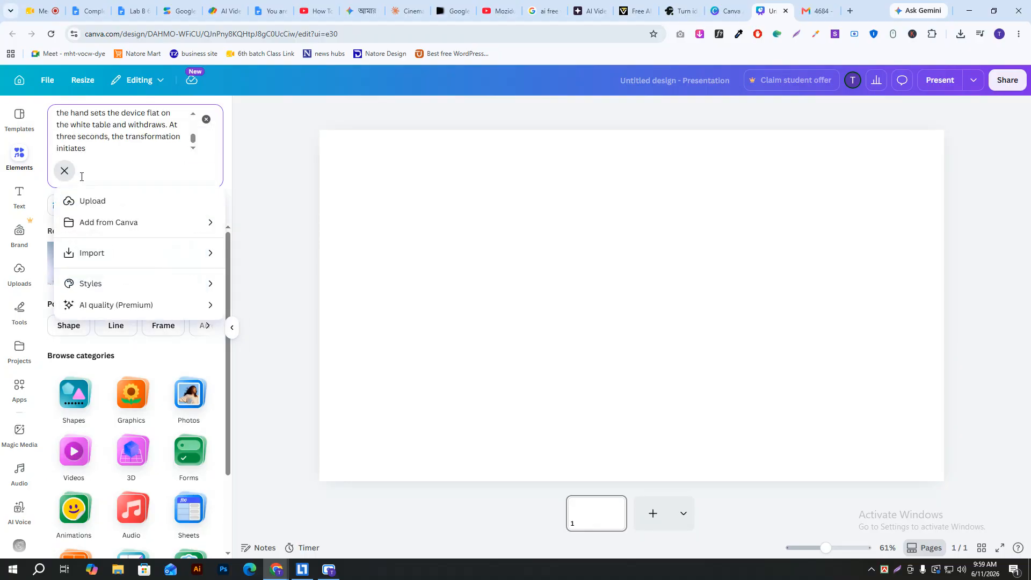
click(122, 207)
click(182, 108)
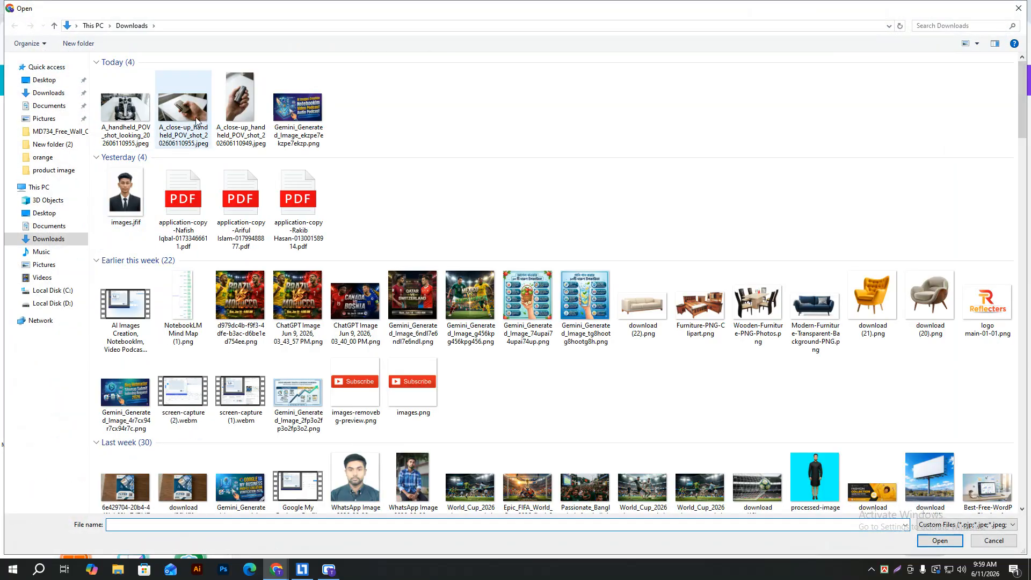
ctrl+click(137, 129)
click(939, 541)
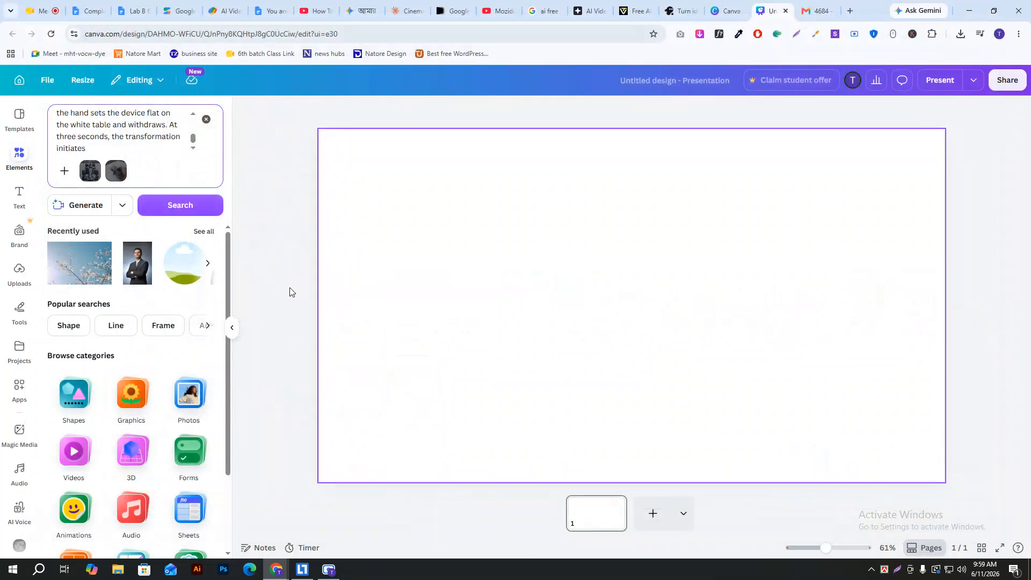
- Search Canva's elements with the transformation prompt and check the options of the first stock video result
click(185, 206)
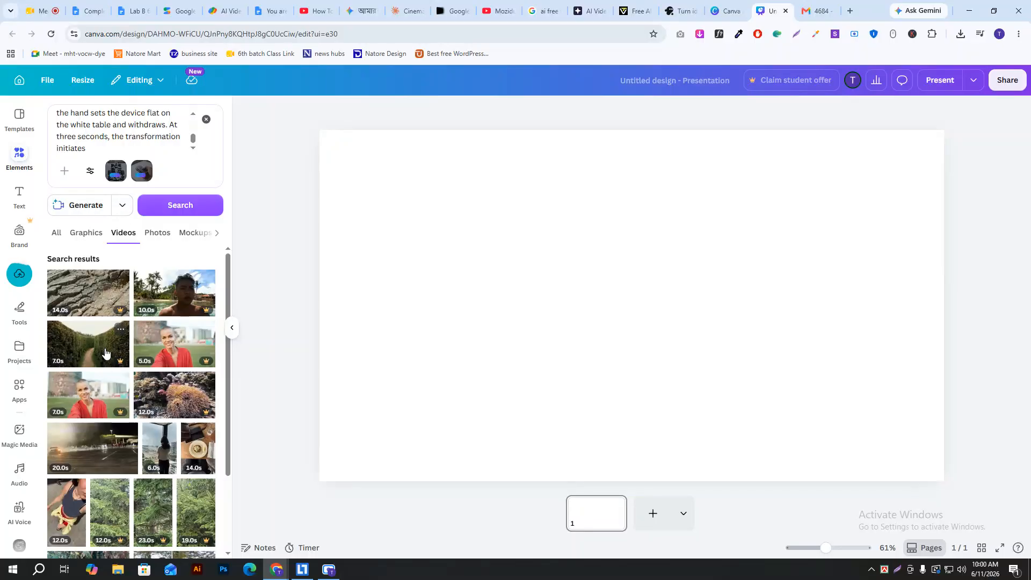
click(120, 279)
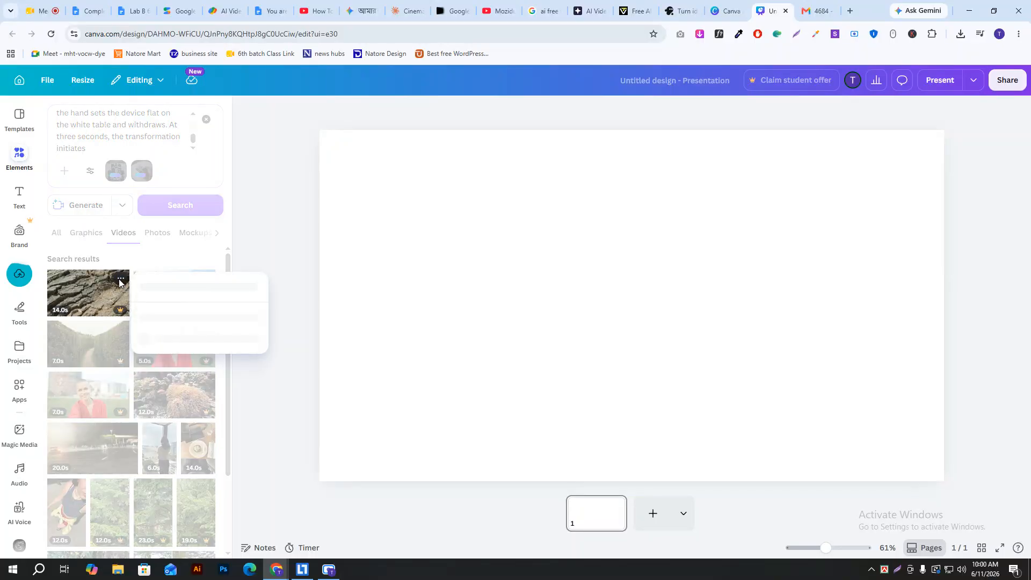
click(160, 262)
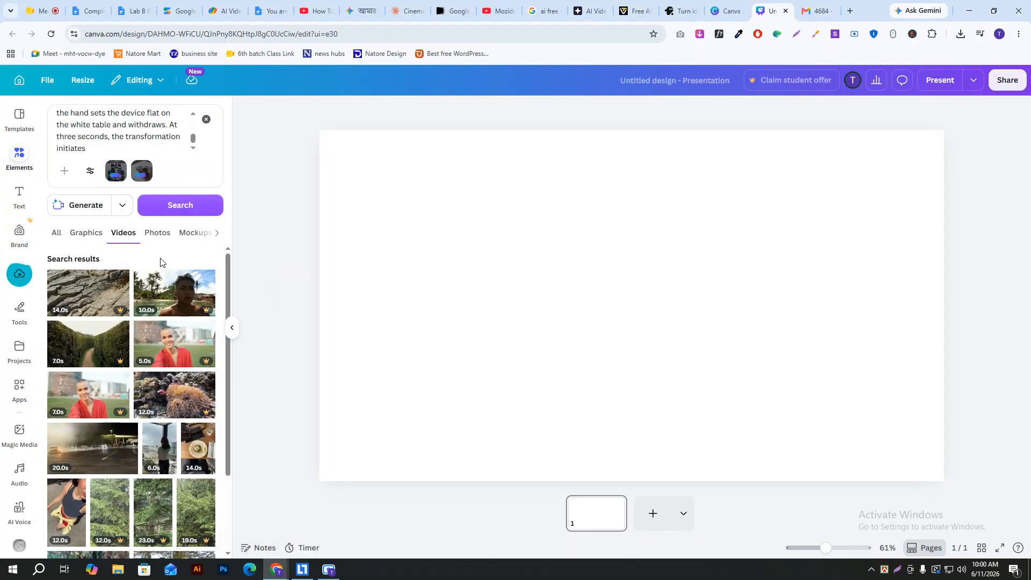
scroll(145, 261, down, 1)
scroll(145, 262, up, 1)
- Check the Google Flow project, Whisk AI and Tripo pages, and return to the Creative Fabrica video generator
click(587, 11)
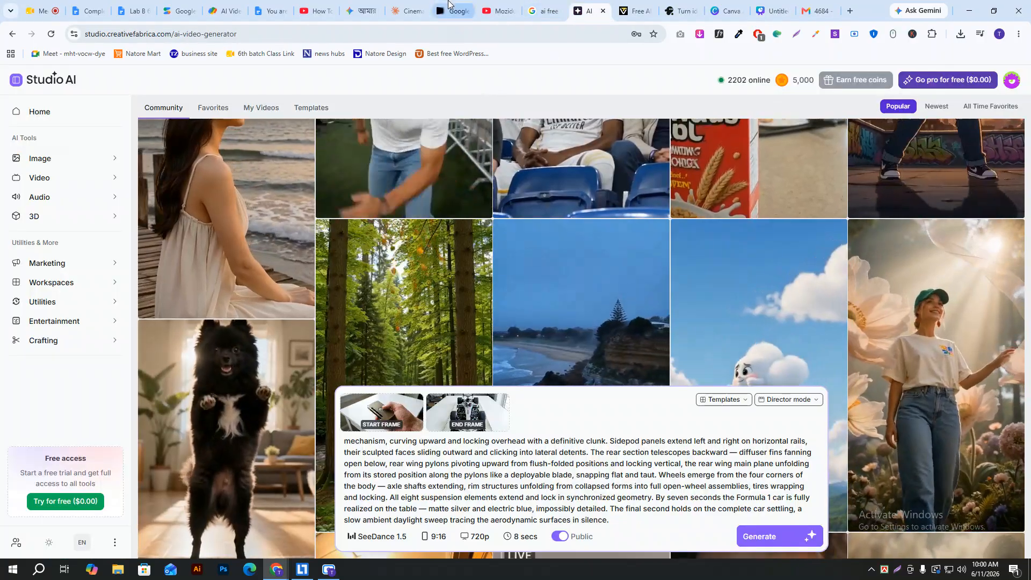
click(449, 7)
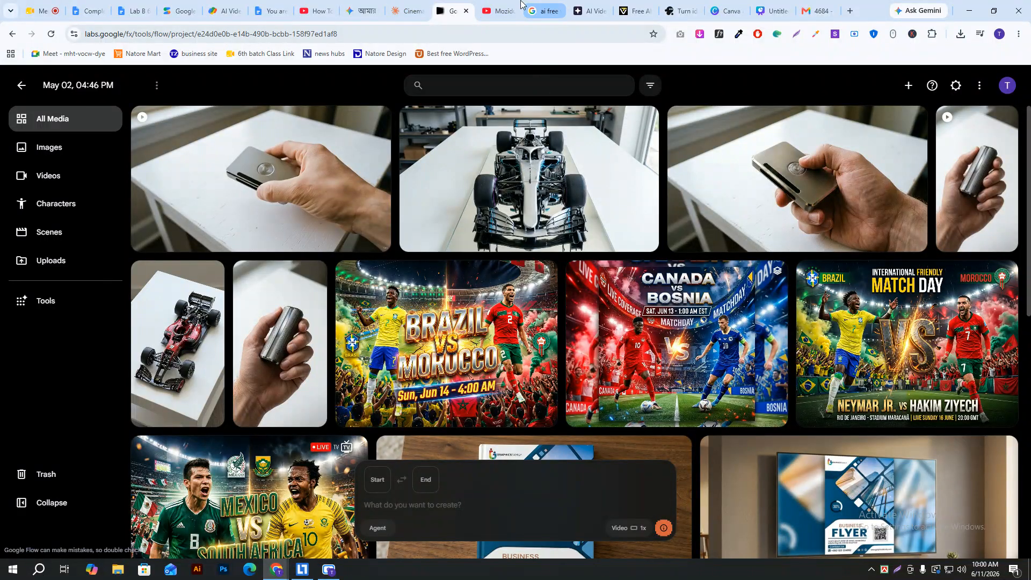
click(215, 6)
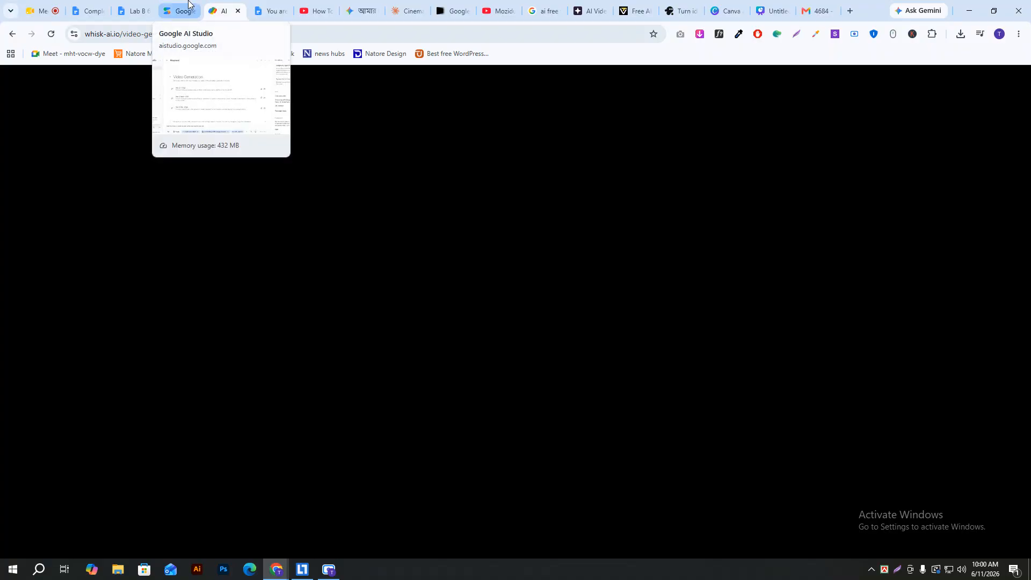
click(615, 5)
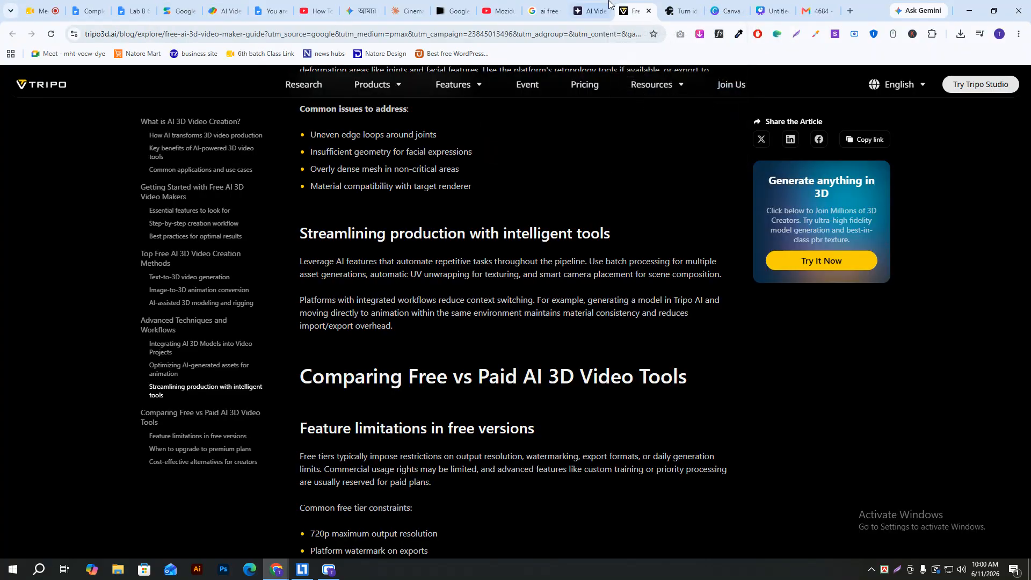
click(590, 8)
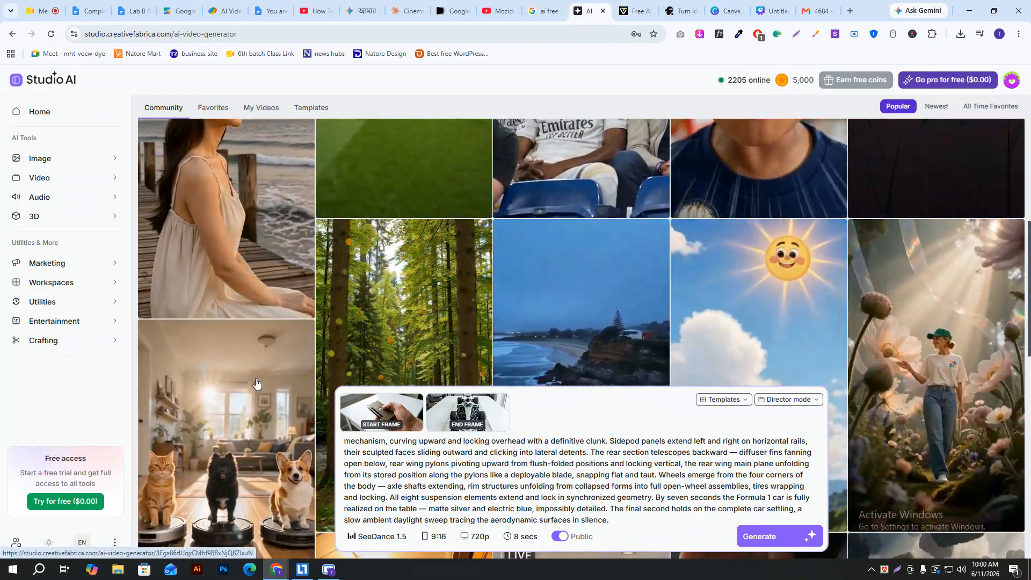
- Open the community video of pets racing on Roombas, pause it and check its player options
scroll(235, 294, down, 4)
click(235, 294)
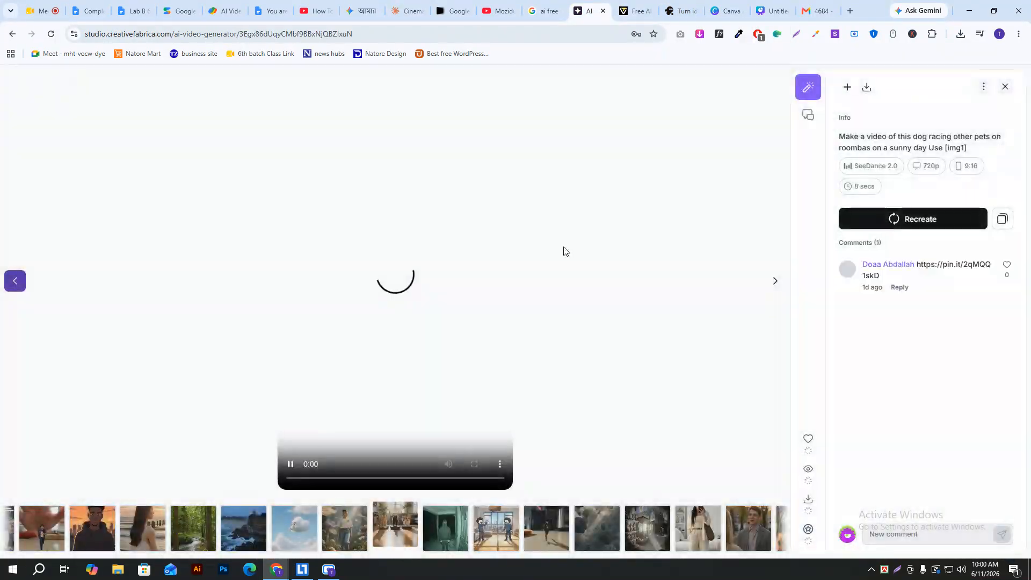
click(502, 467)
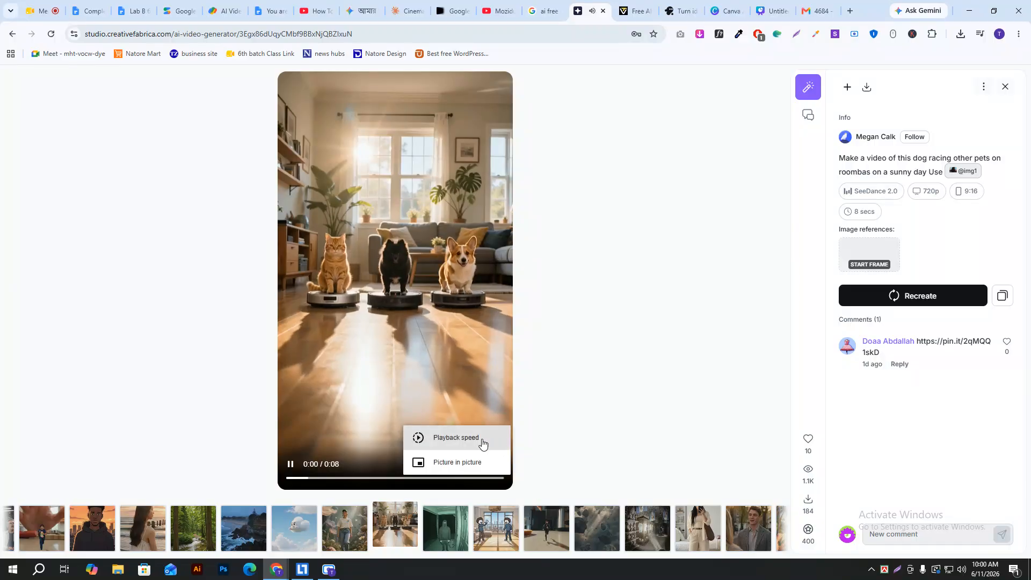
click(503, 462)
click(503, 463)
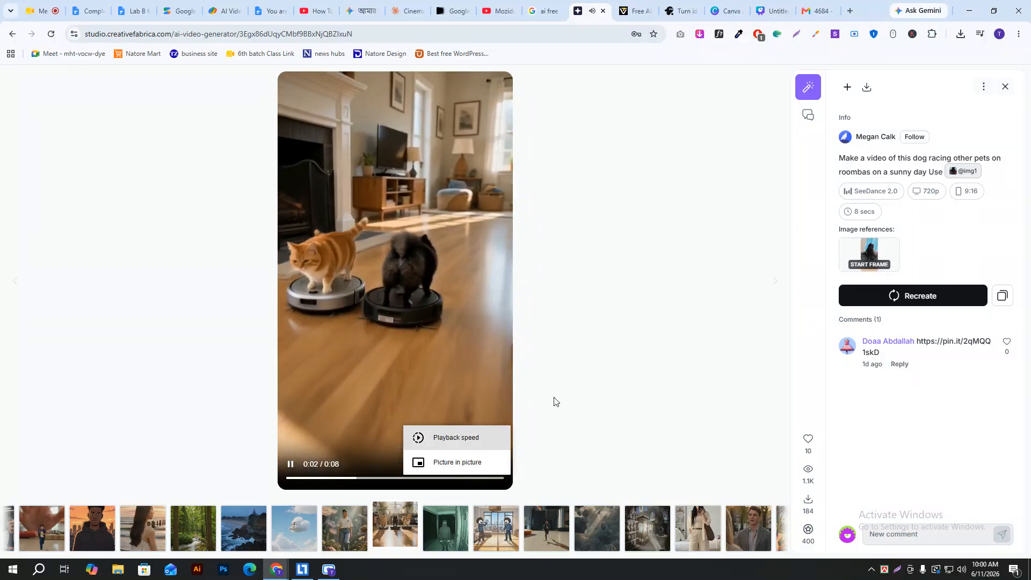
click(289, 464)
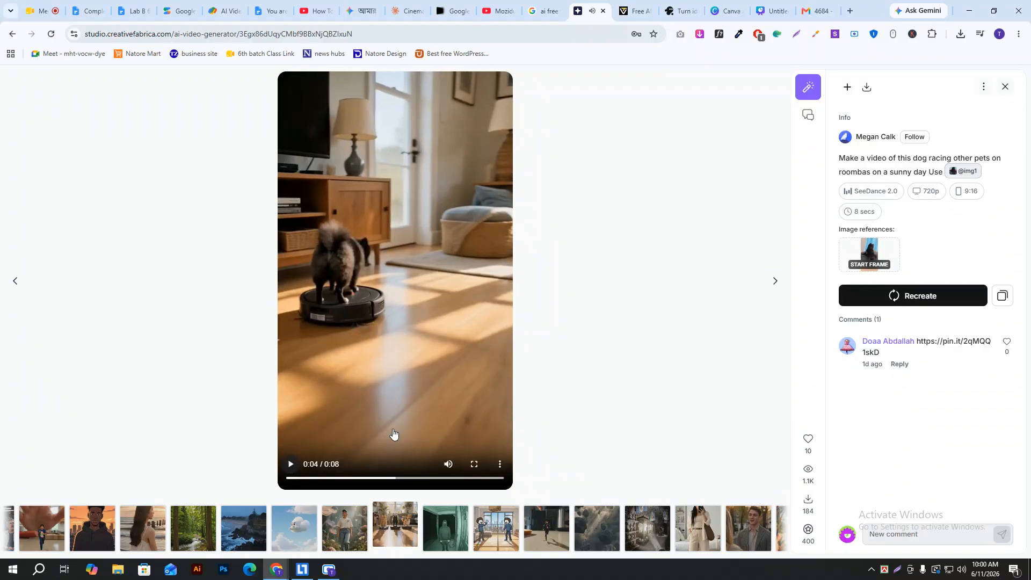
click(502, 467)
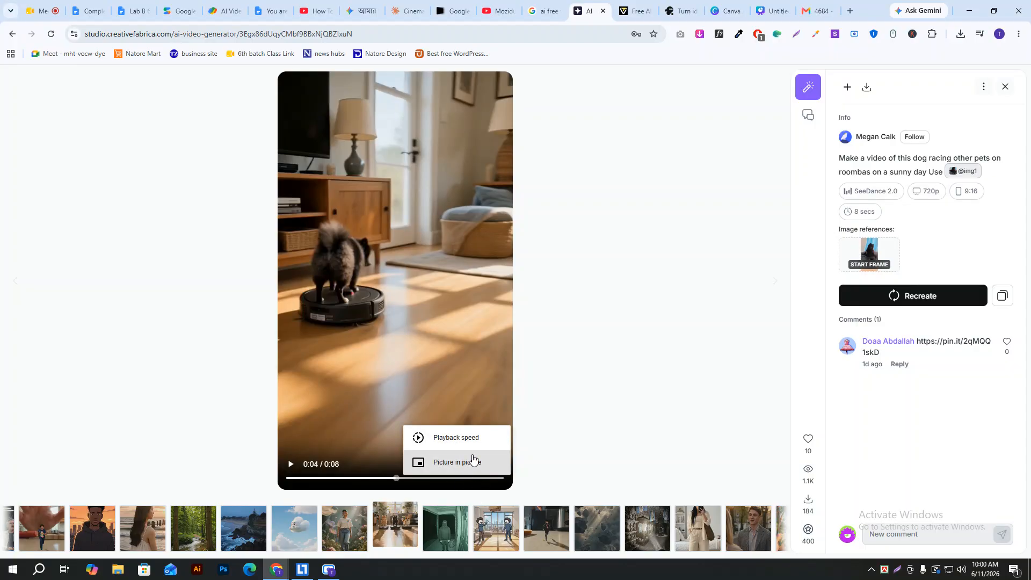
click(605, 413)
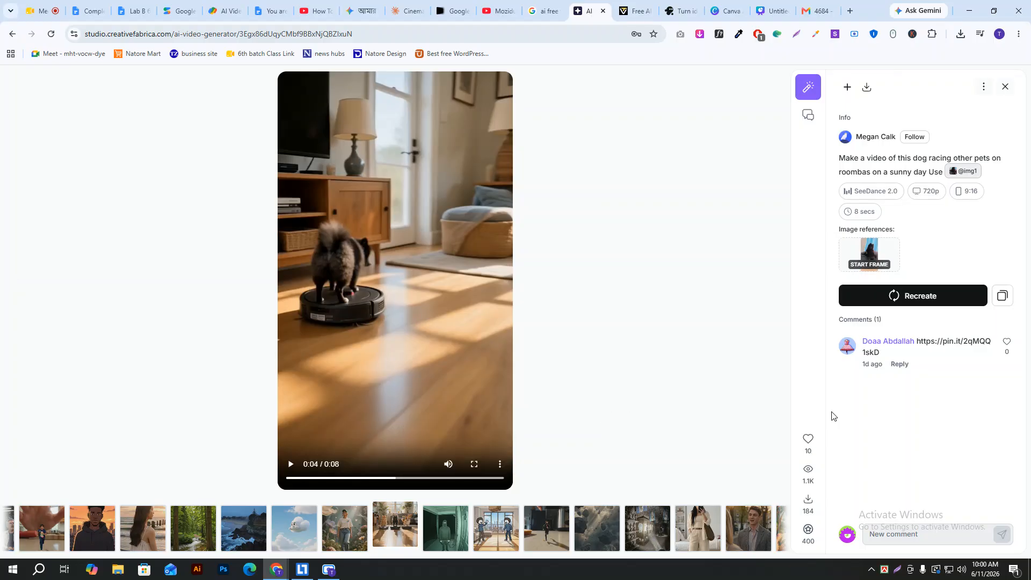
- Return to the Canva design and generate a video from the transformation prompt and its two reference images
click(1005, 297)
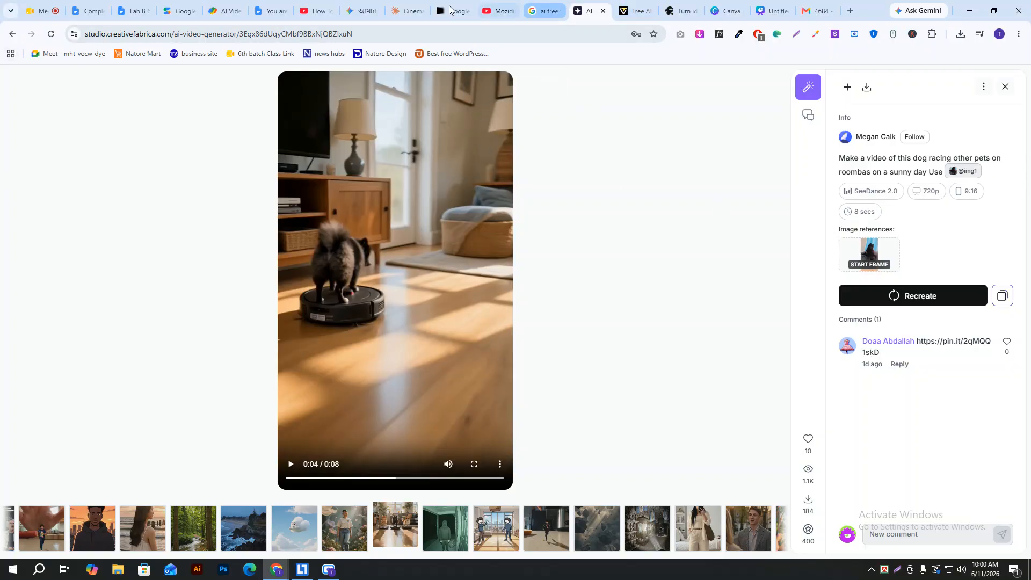
click(787, 5)
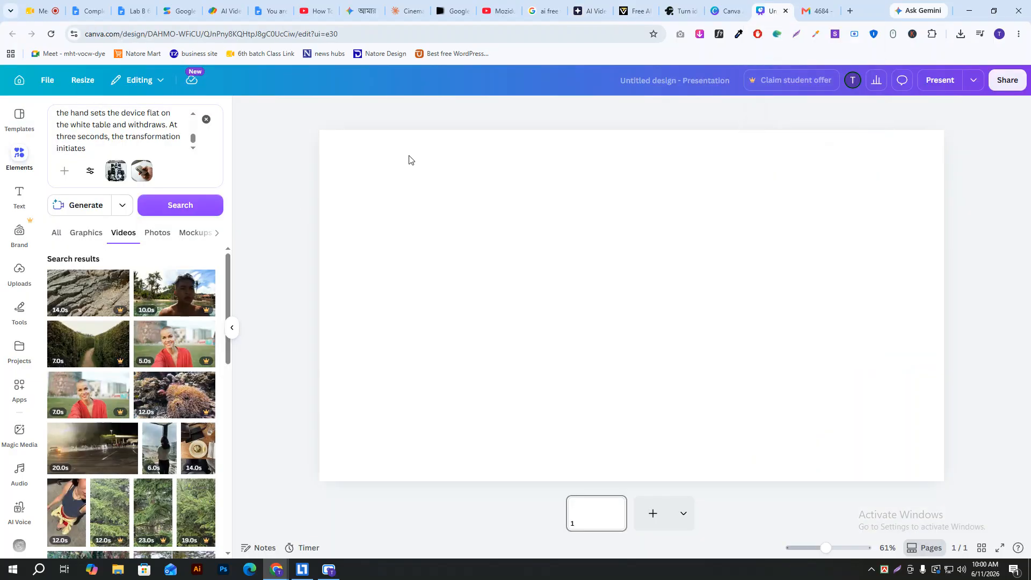
click(89, 210)
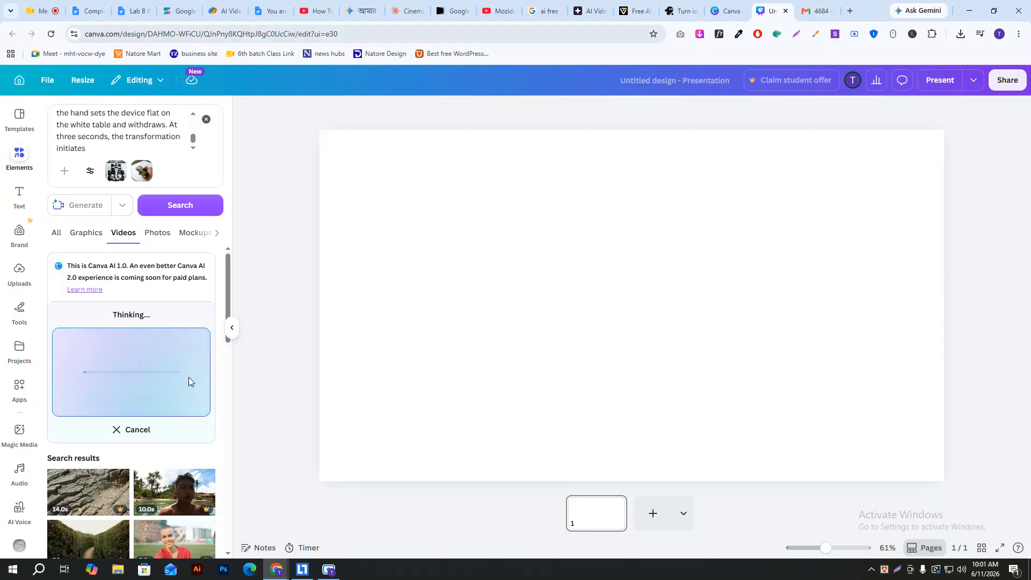
- Search Google for Higgsfield in a new browser tab and open the Higgsfield AI site
click(466, 6)
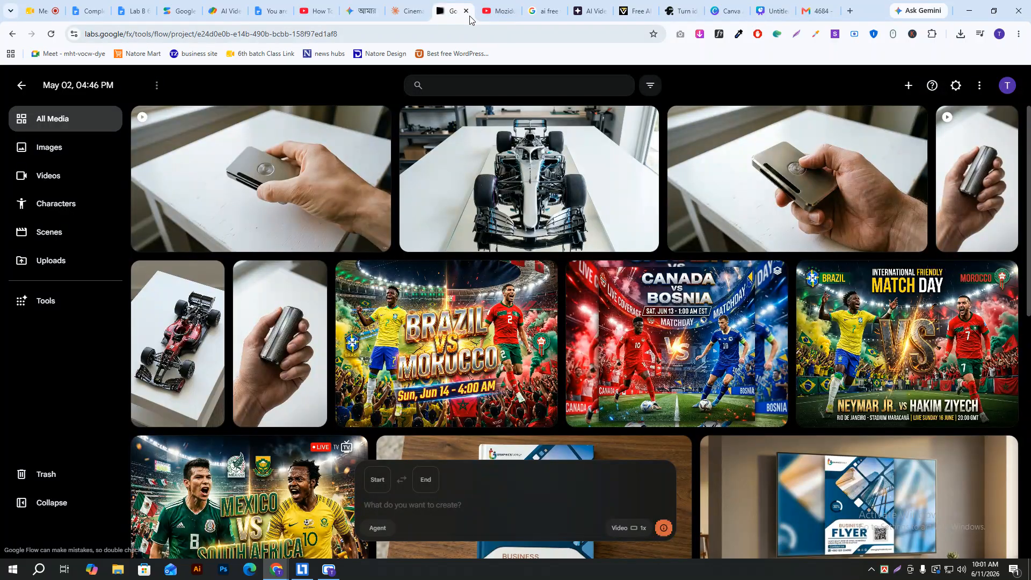
click(850, 11)
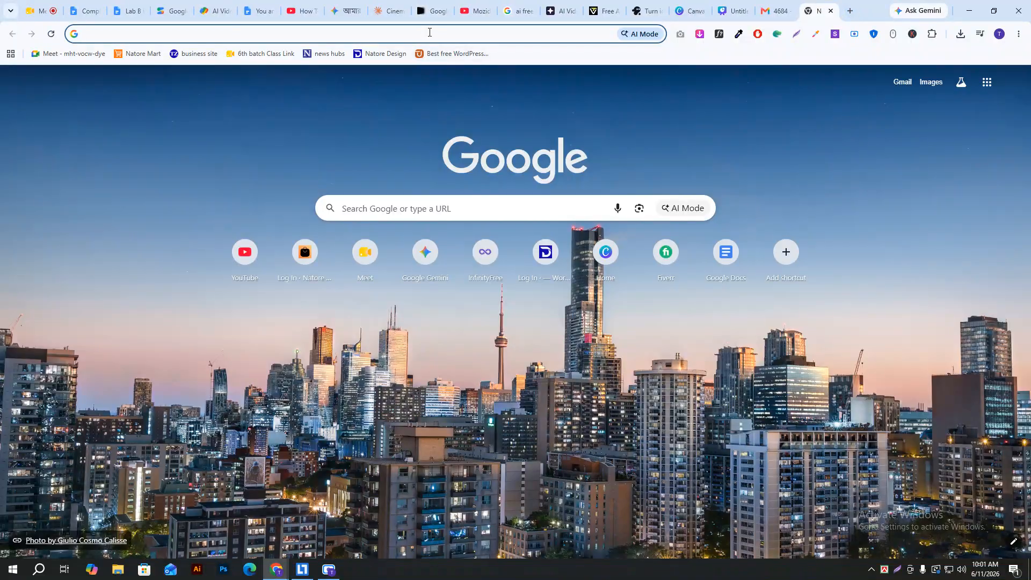
click(430, 32)
text(mig)
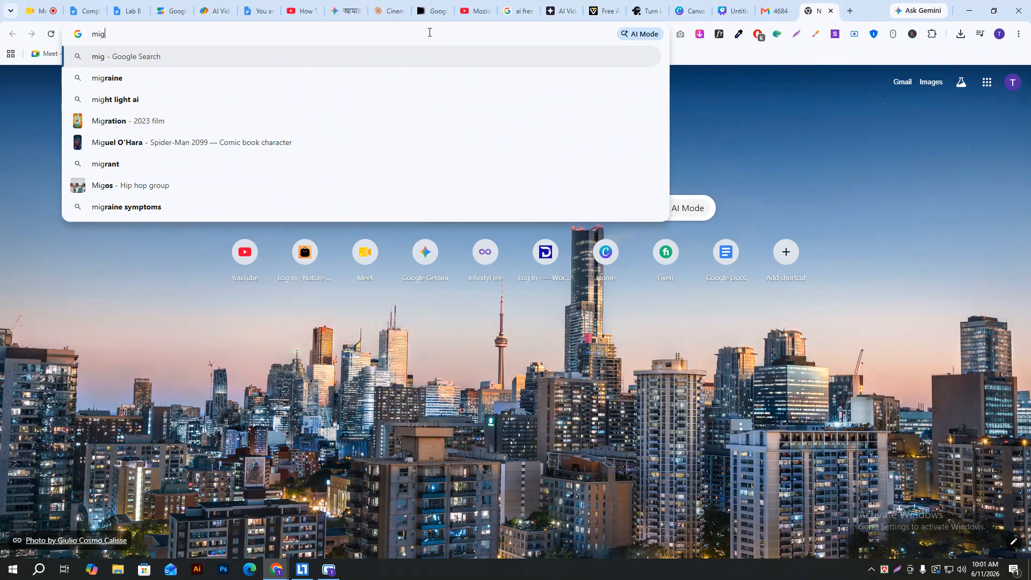
key(Escape)
text(hig)
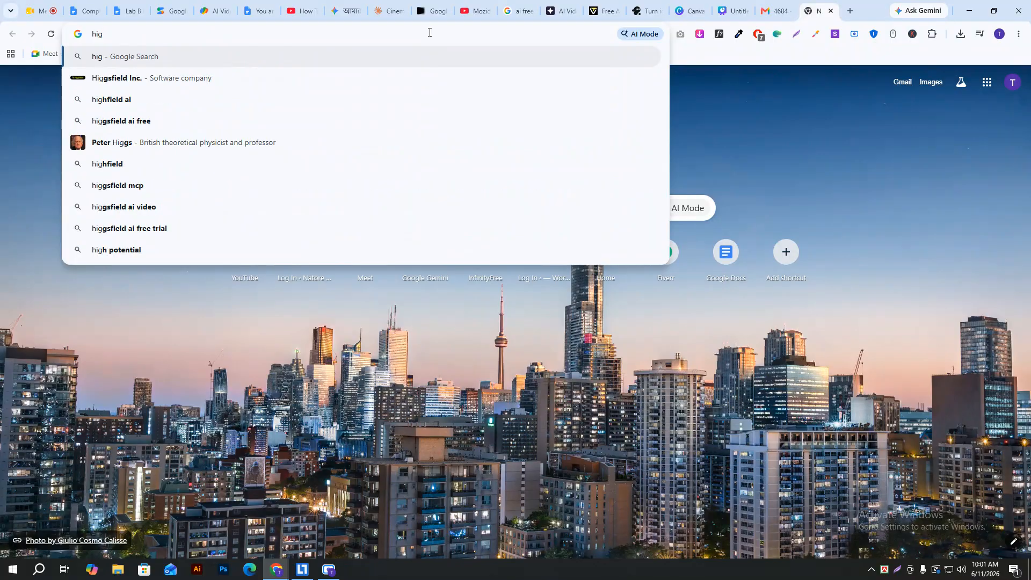
key(Down)
key(Return)
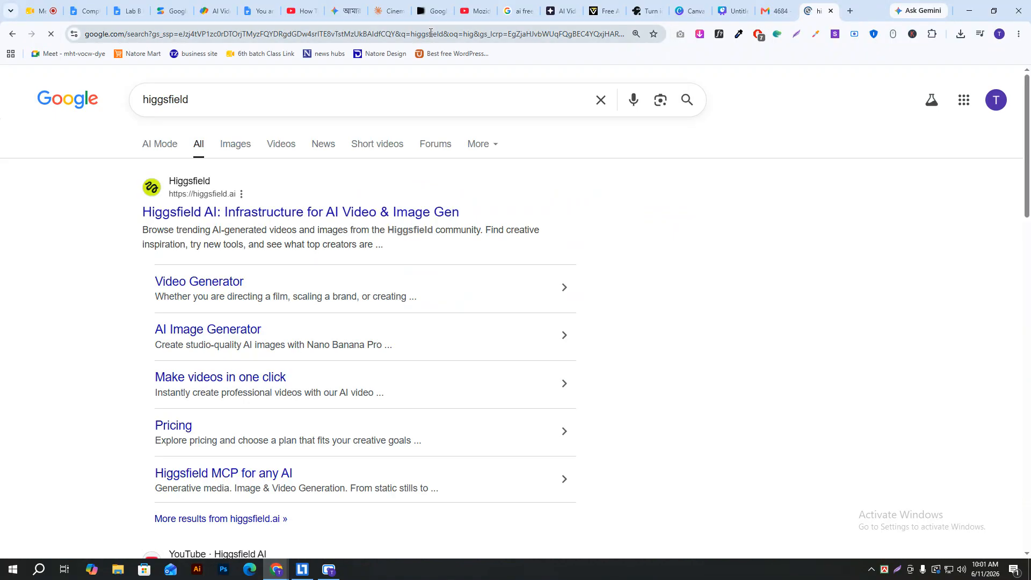
click(240, 215)
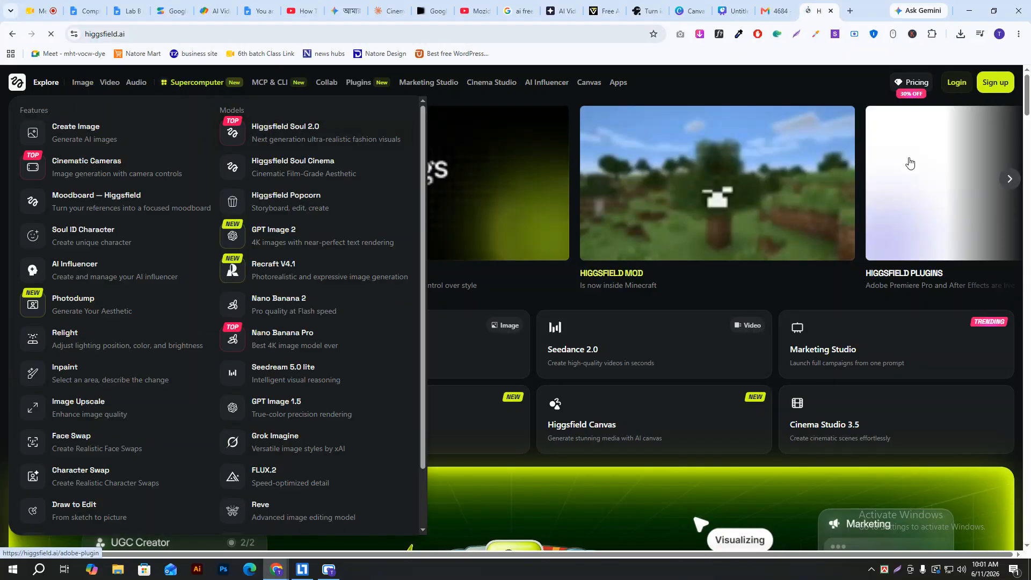
- Start an e-mail sign-up on Higgsfield and open the mail.tm temporary inbox in a new browser tab
click(995, 83)
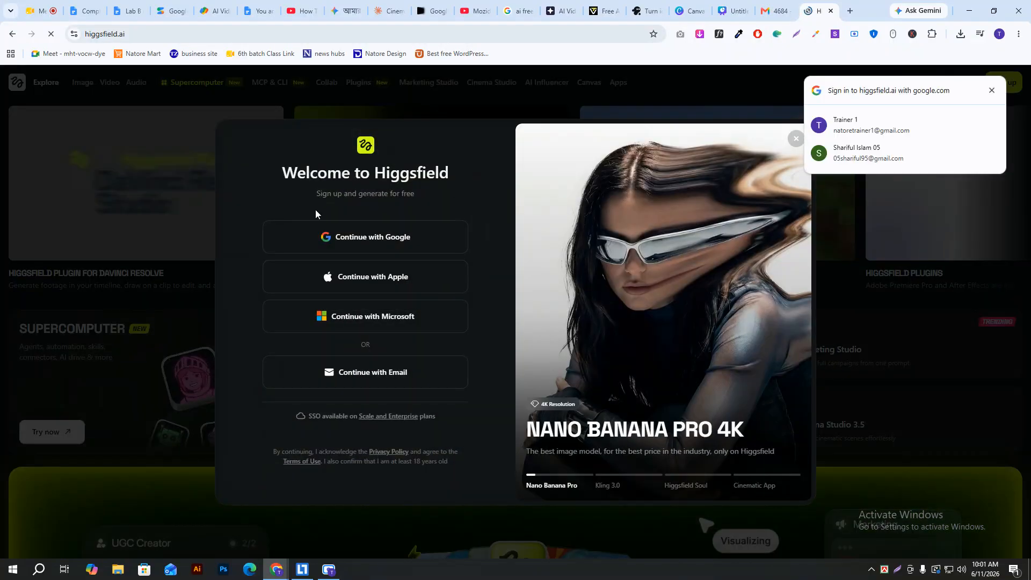
click(405, 378)
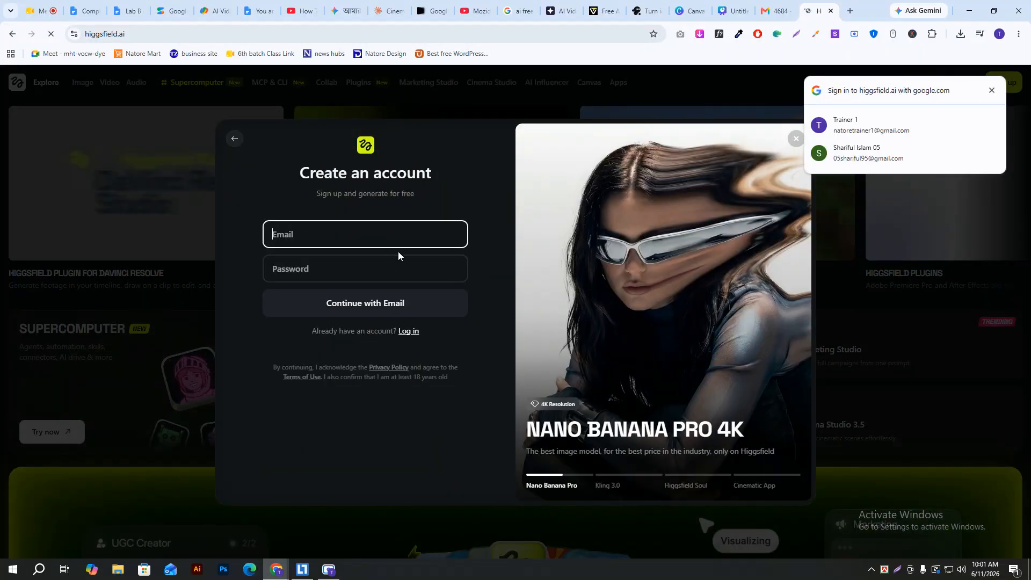
key(ctrl+t)
text(mail.tm)
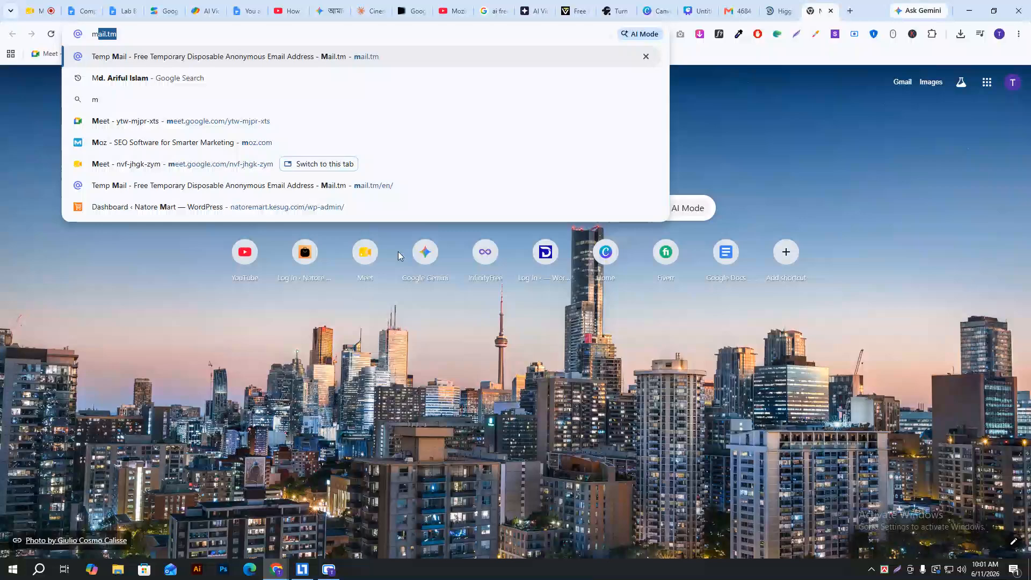
key(Return)
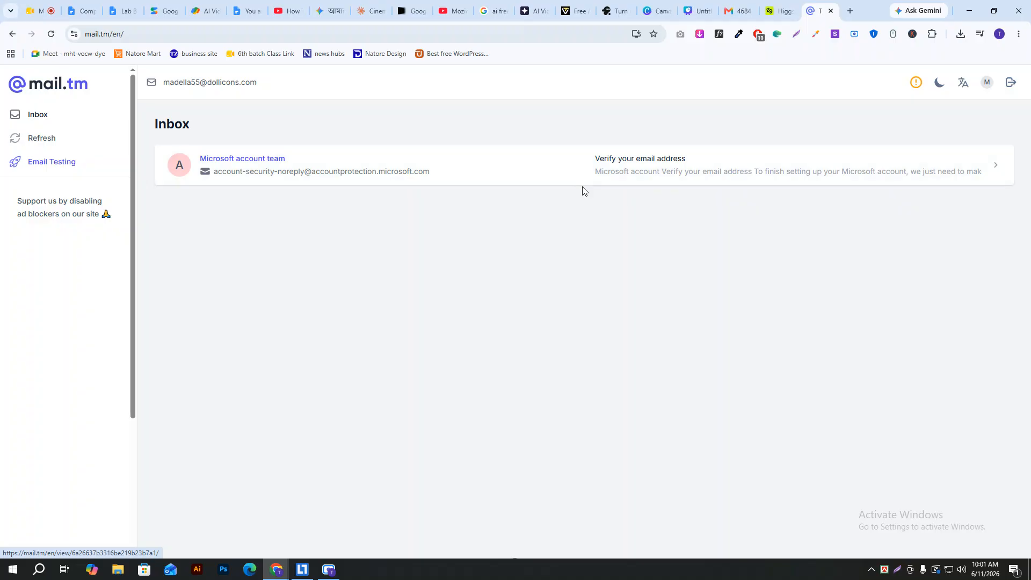
- Enter the temporary e-mail address and the account password in the Higgsfield sign-up form and submit it
click(790, 3)
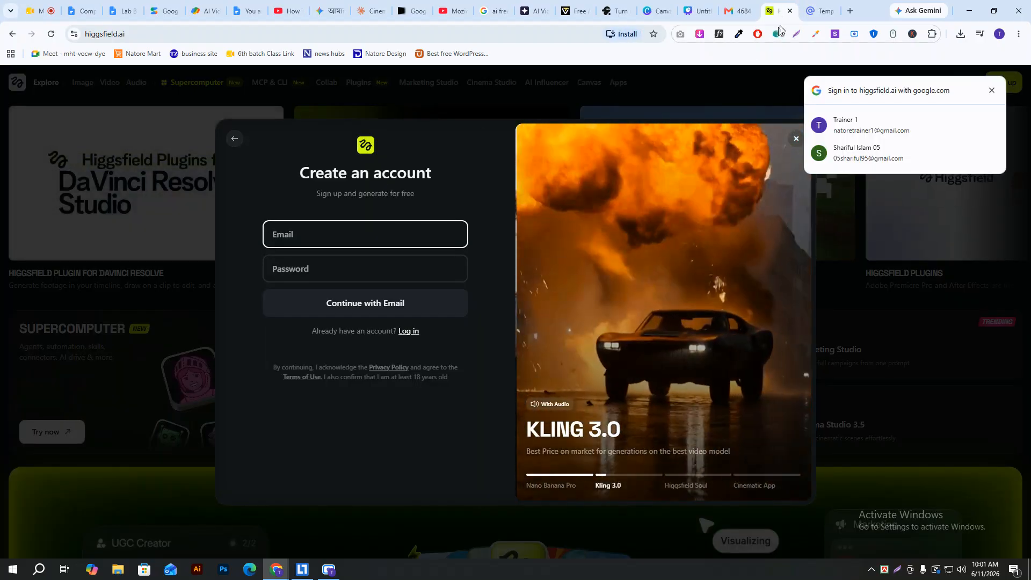
click(814, 2)
click(775, 4)
click(364, 240)
right_click(363, 241)
click(386, 370)
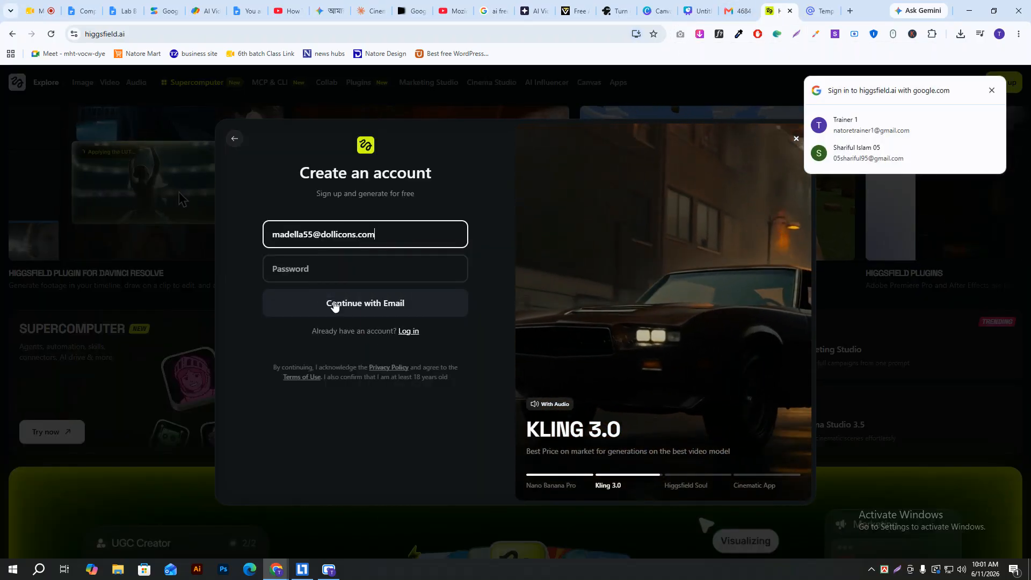
click(344, 269)
click(522, 367)
click(364, 304)
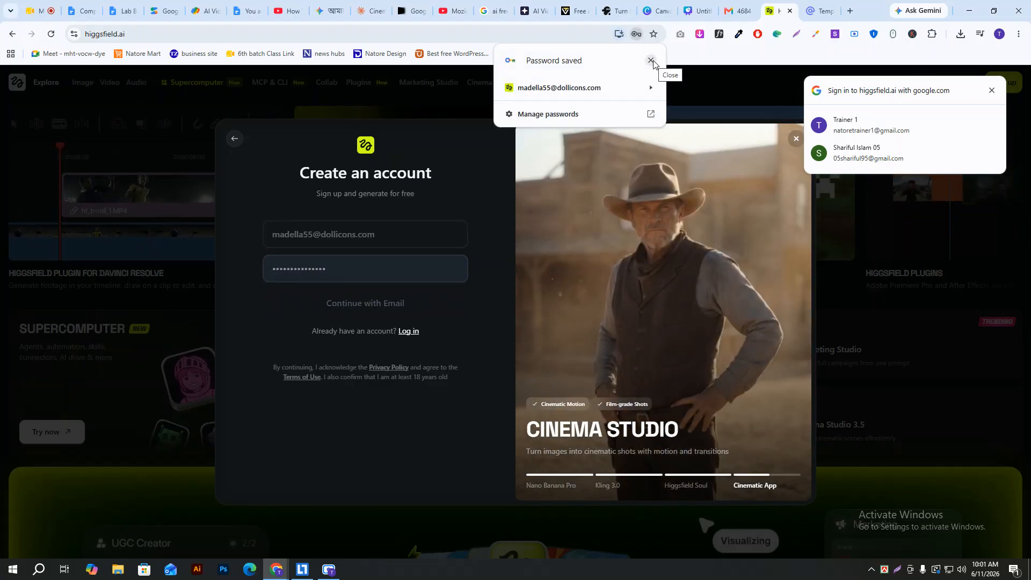
- Replace the temporary address with the regular Gmail address, resubmit the Higgsfield sign-up and dismiss the Google sign-in prompt
click(407, 272)
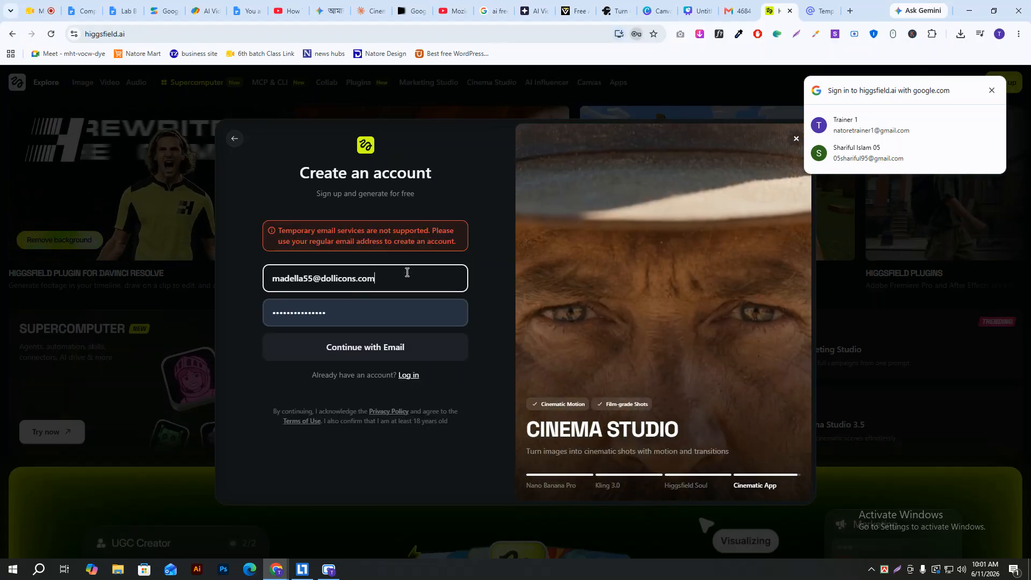
key(ctrl+a)
key(BackSpace)
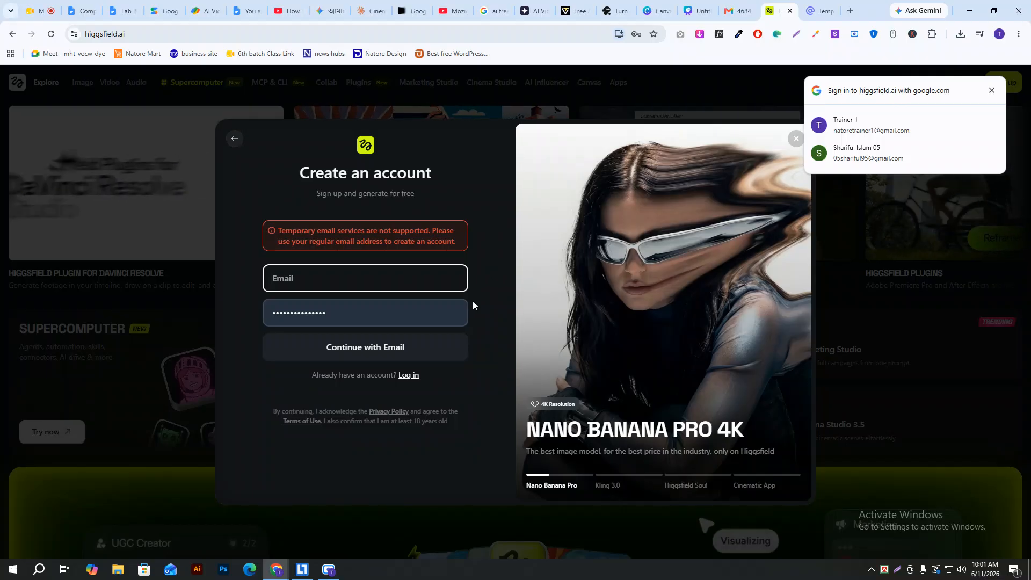
click(376, 281)
click(369, 314)
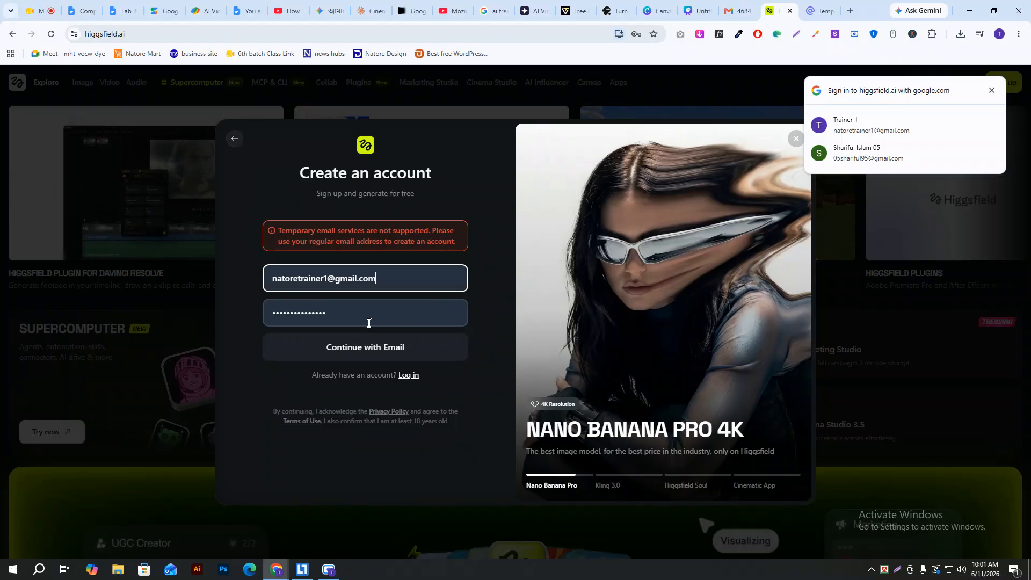
click(391, 352)
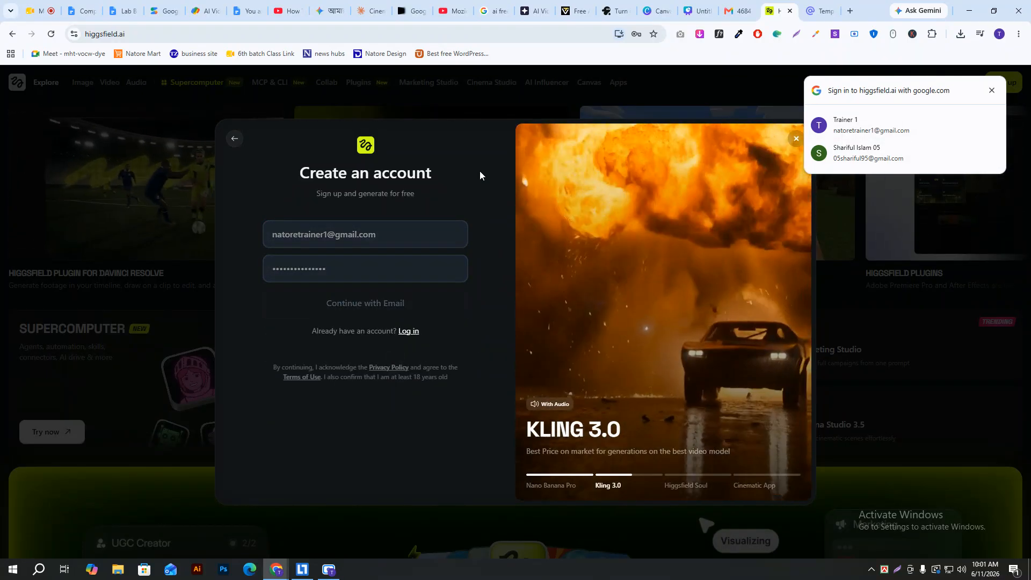
click(992, 90)
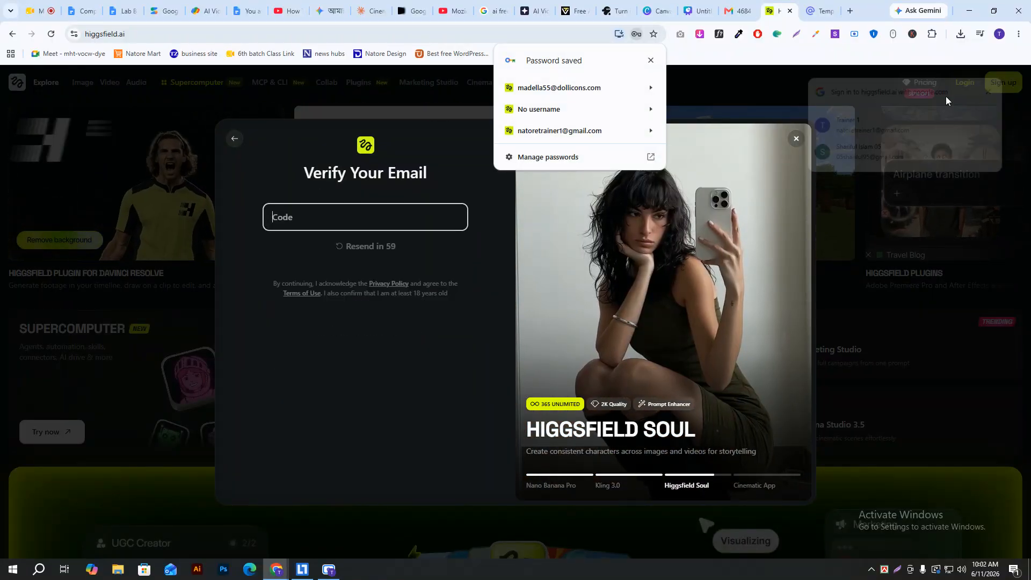
- Look for the Higgsfield verification e-mail in Gmail, checking the inbox and snoozed messages and reloading the mailbox
click(735, 11)
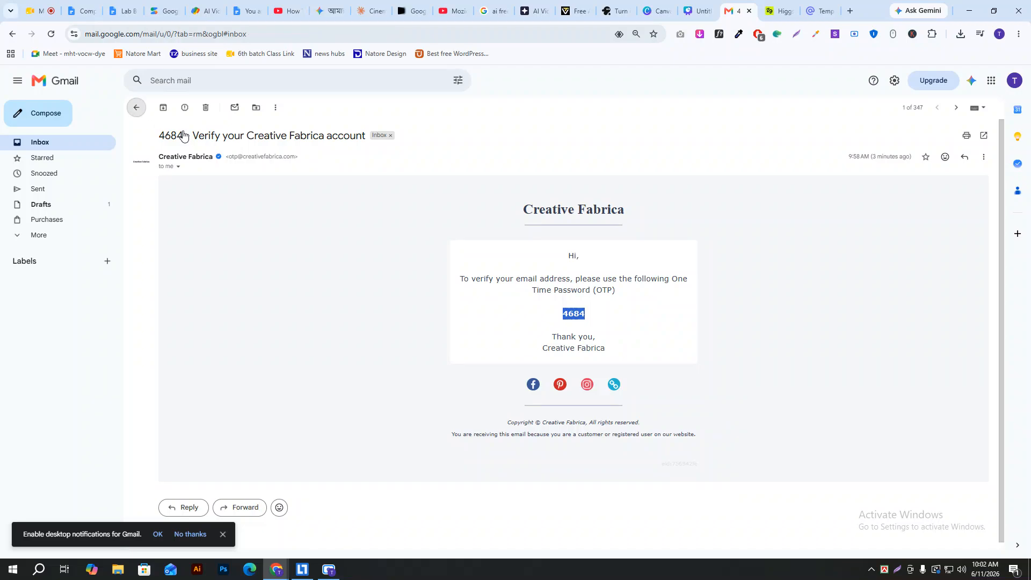
click(166, 109)
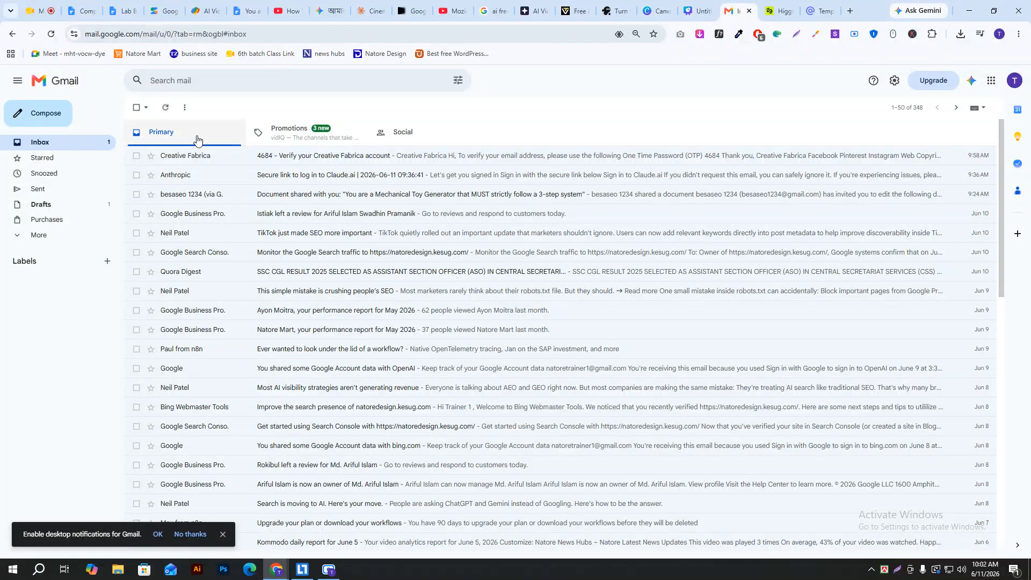
scroll(230, 220, down, 6)
scroll(237, 224, up, 6)
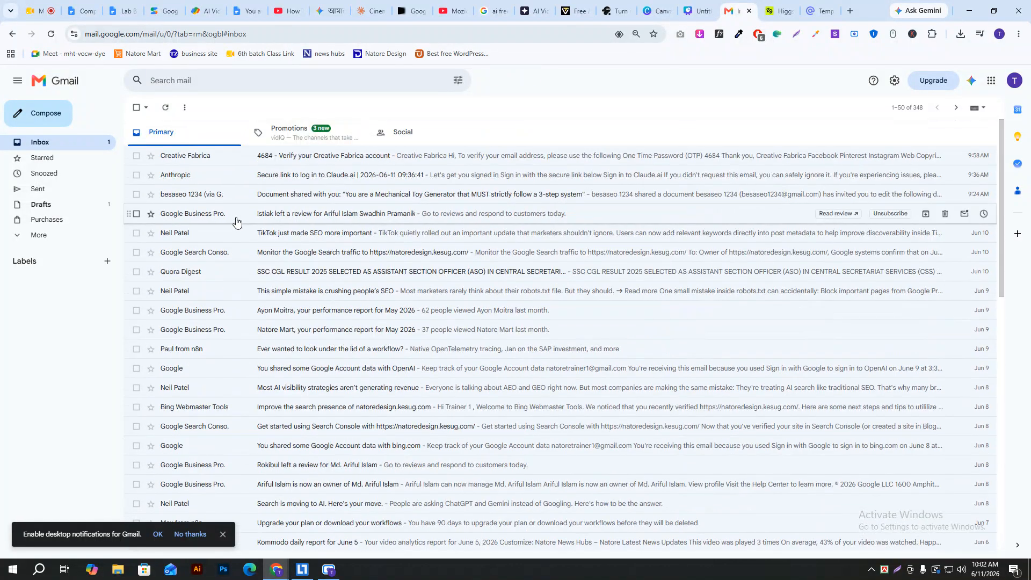
click(72, 173)
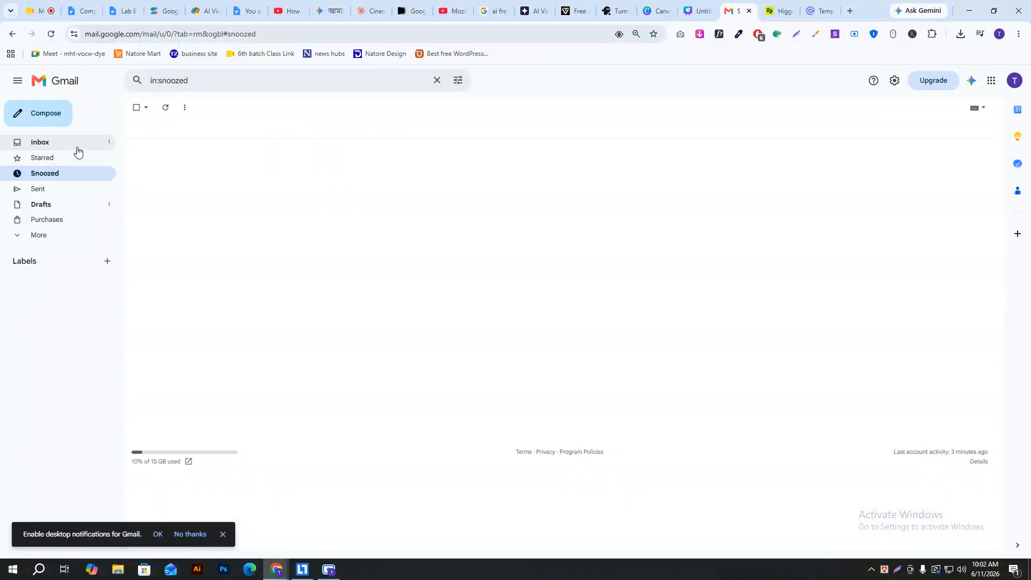
click(78, 149)
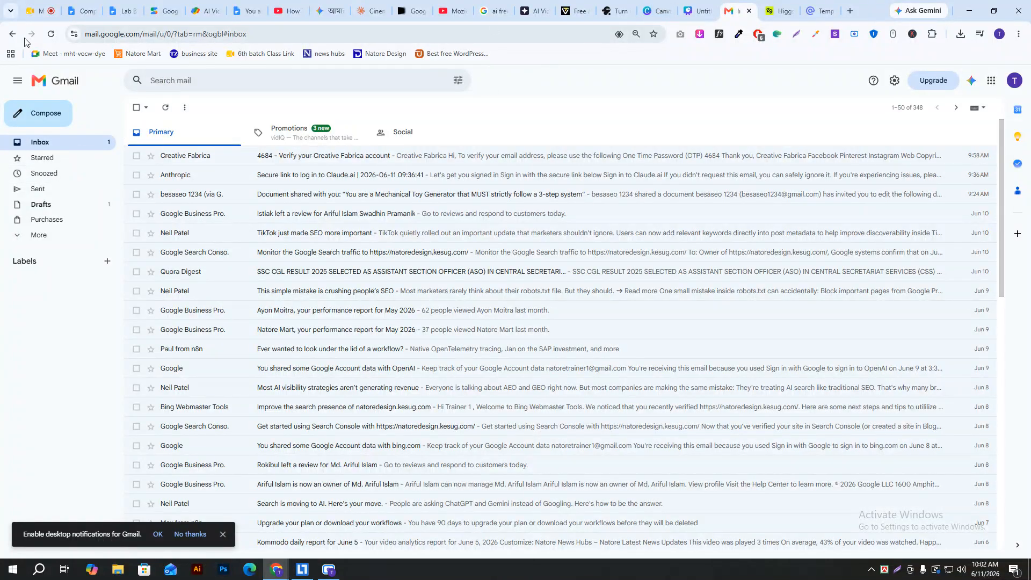
click(51, 35)
- Switch back to the Canva design and remove both reference images from the video prompt
click(694, 5)
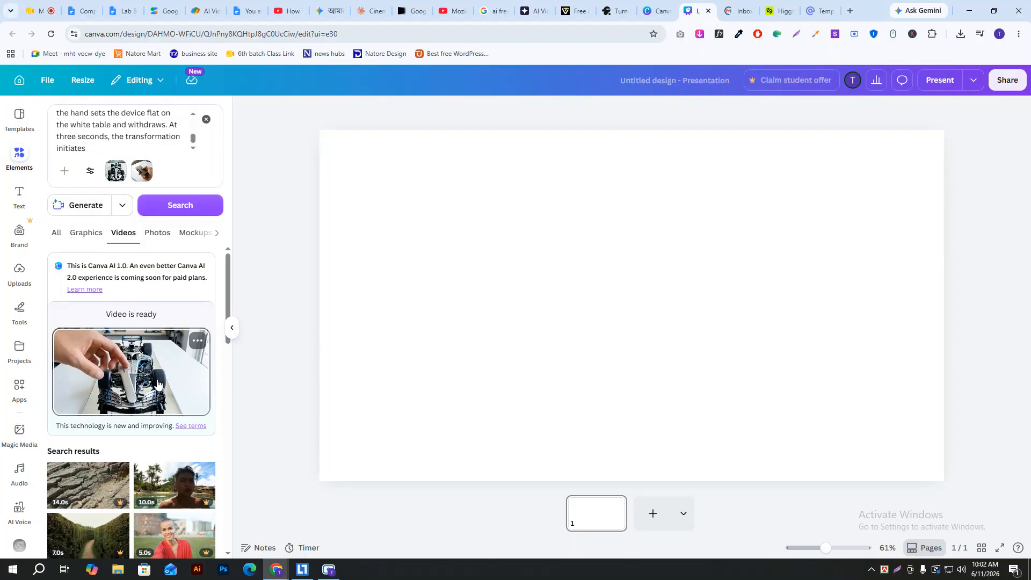
click(115, 171)
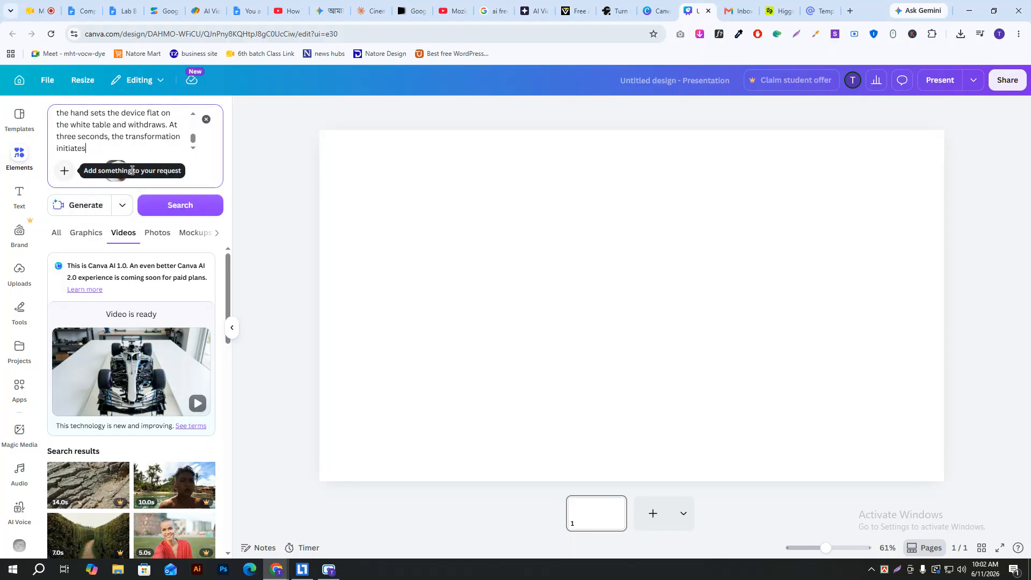
click(121, 171)
- Attach the downloaded Formula 1 car image and the close-up device image to the prompt, with the car image first
click(64, 171)
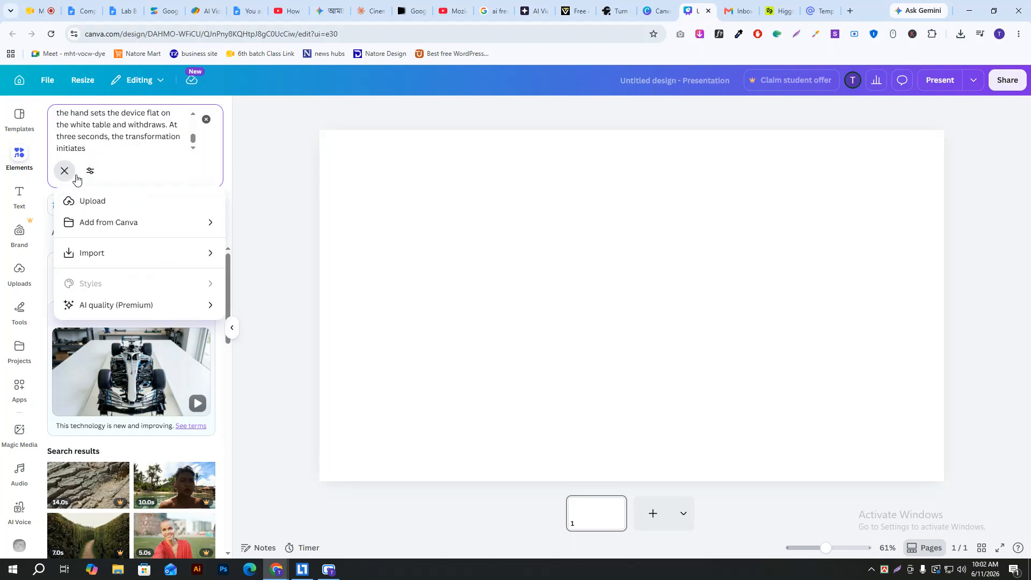
click(106, 202)
click(126, 107)
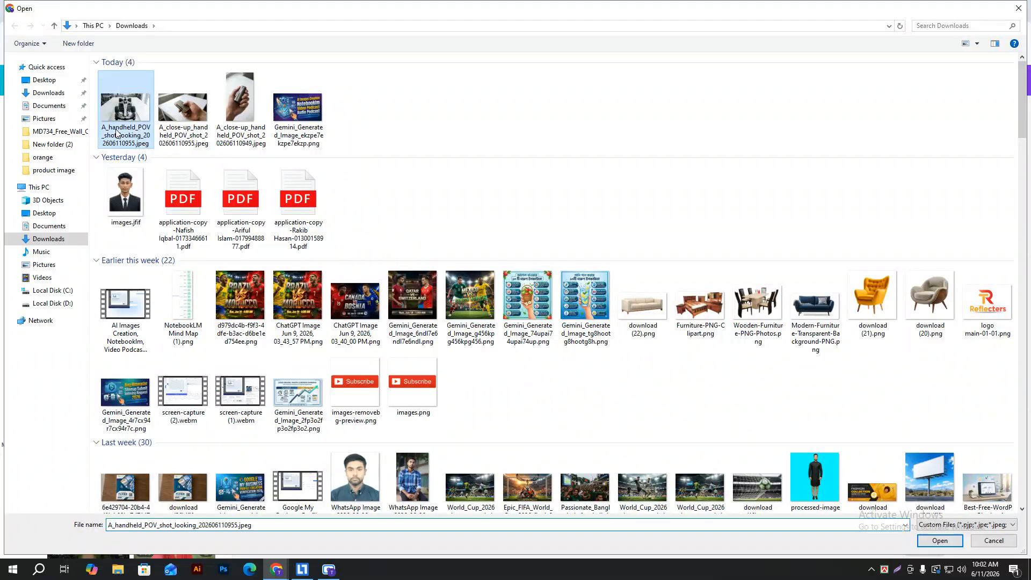
click(949, 541)
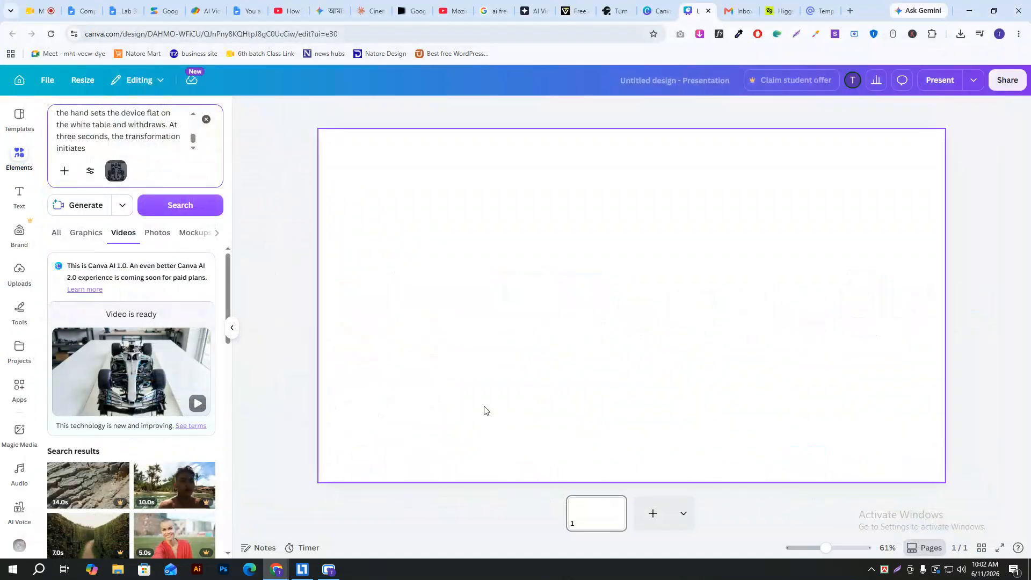
click(66, 173)
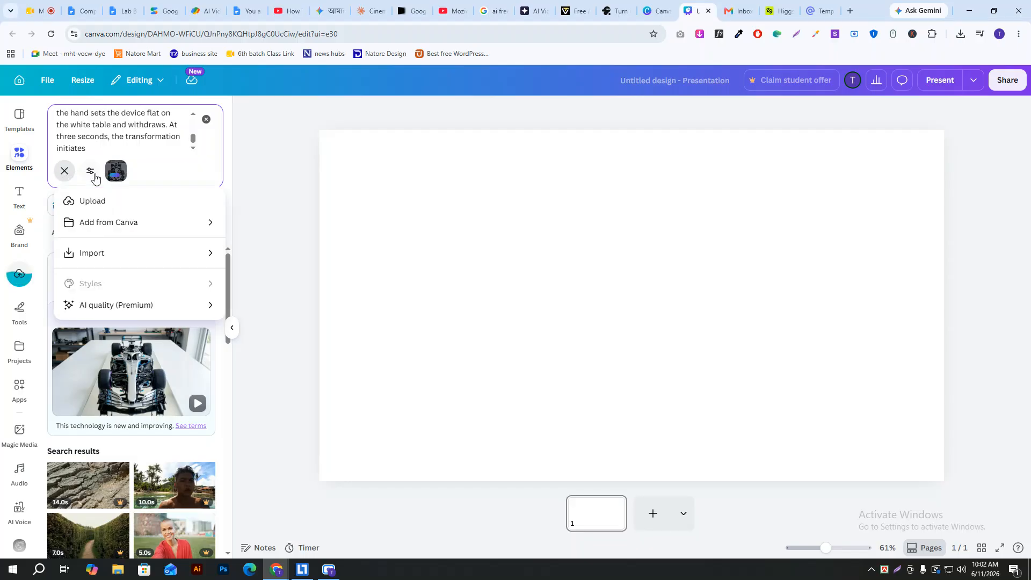
click(134, 203)
click(196, 119)
click(941, 542)
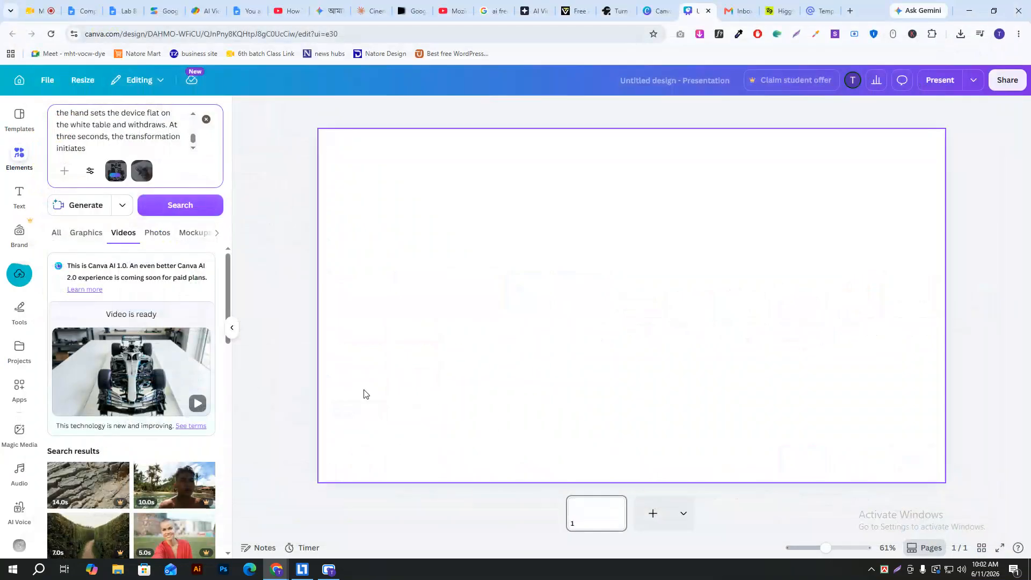
- Remove the newly attached car and device images from the prompt again
click(121, 164)
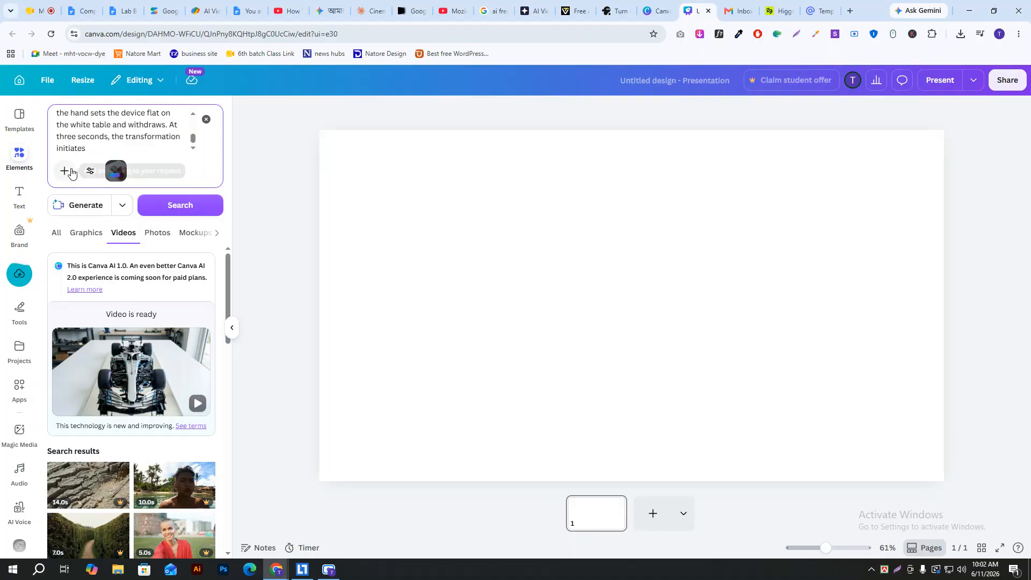
click(119, 169)
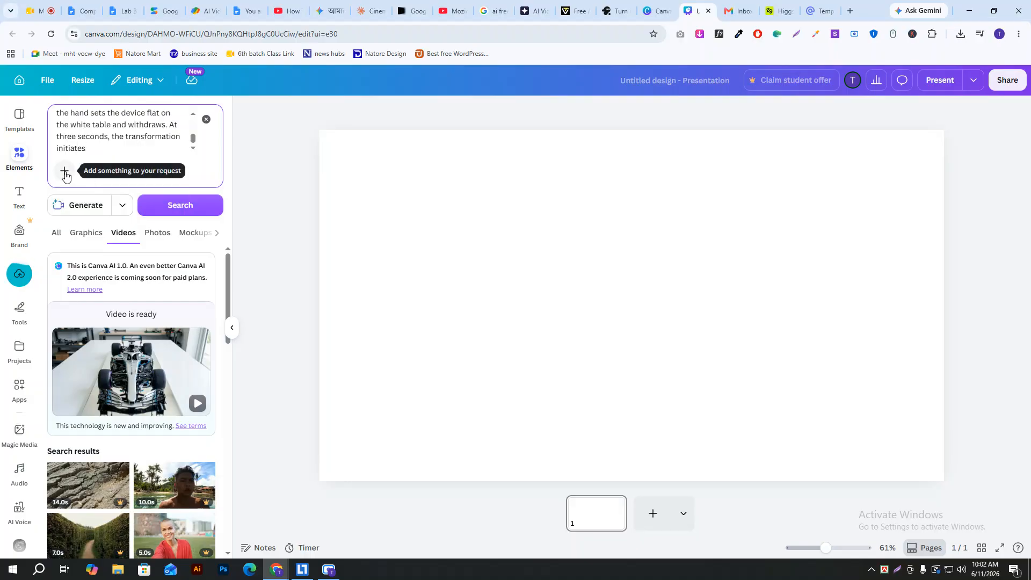
- Attach the downloaded Formula 1 car image and close-up device image to the Canva video prompt again, and check the colour and orientation options
click(64, 172)
click(111, 194)
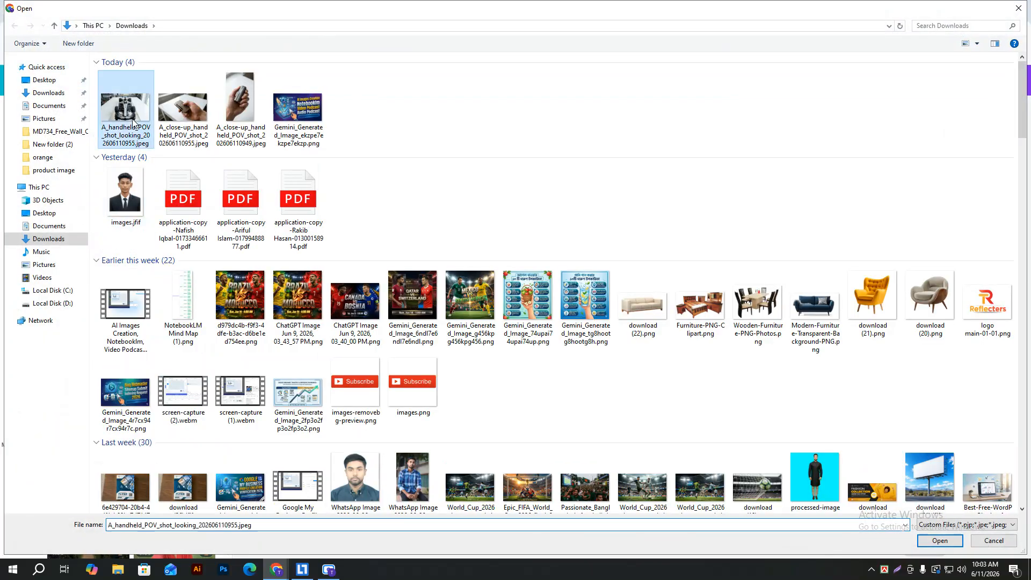
click(949, 543)
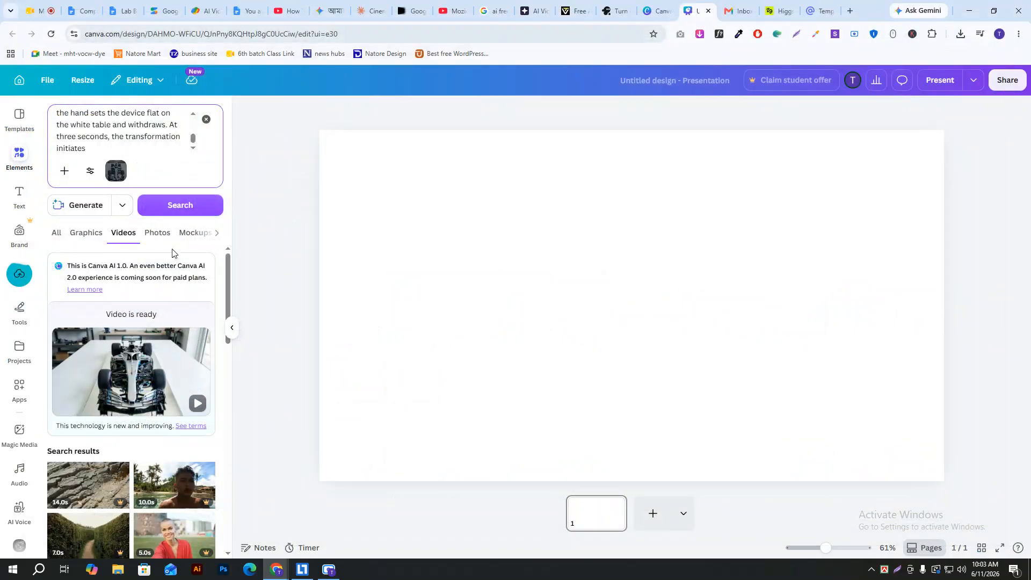
click(64, 171)
click(143, 201)
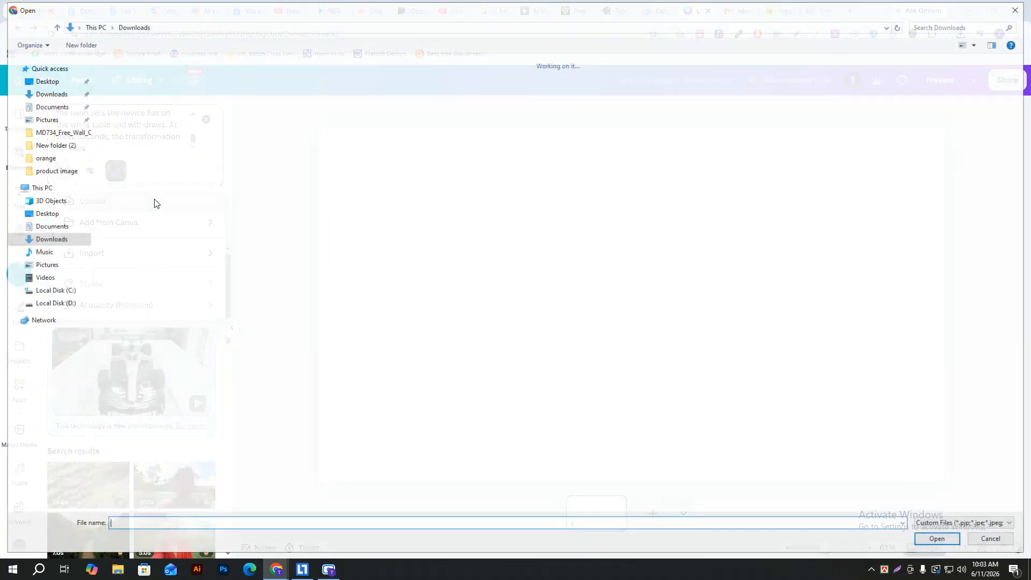
click(174, 141)
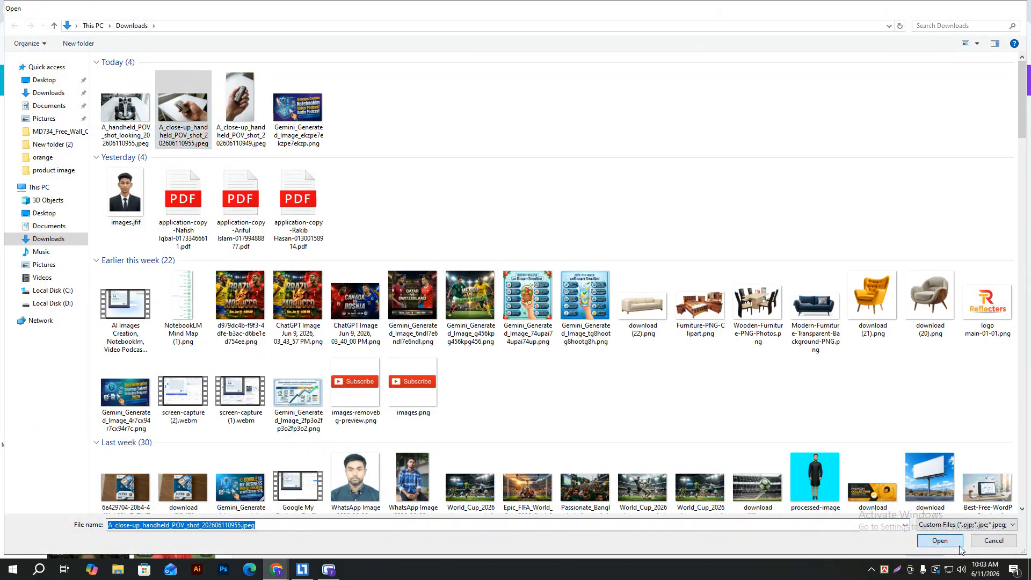
click(960, 545)
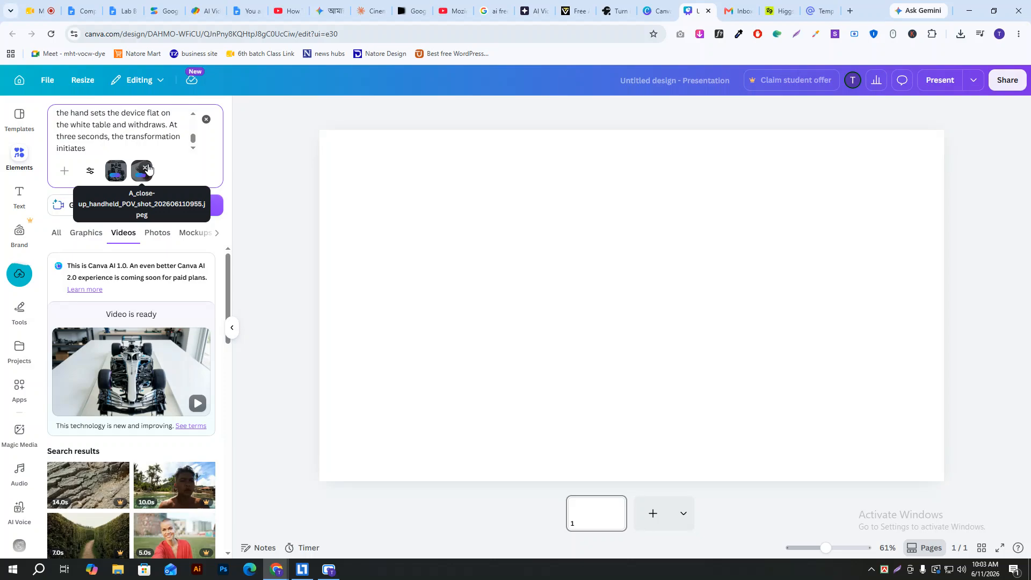
click(90, 171)
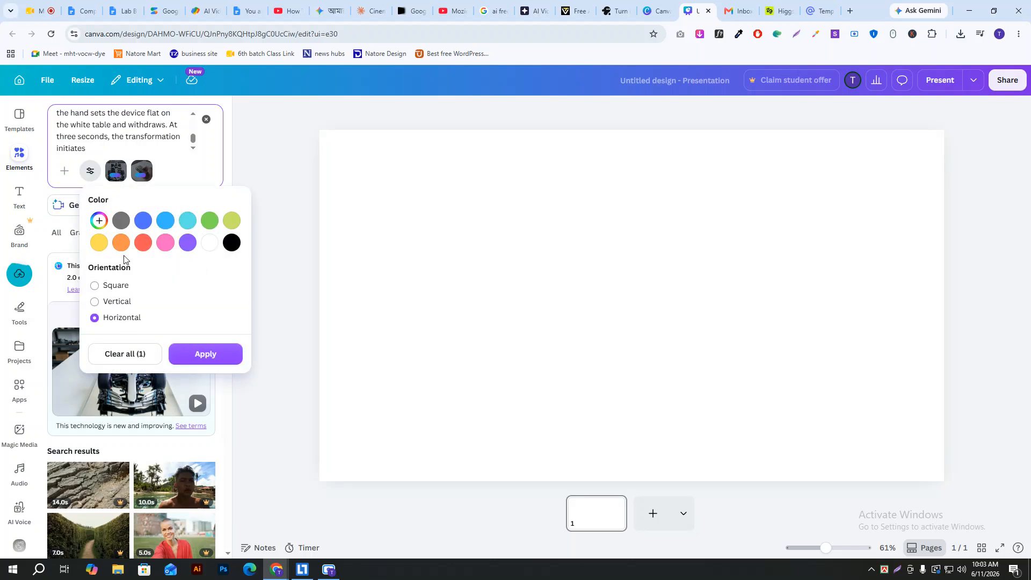
click(161, 162)
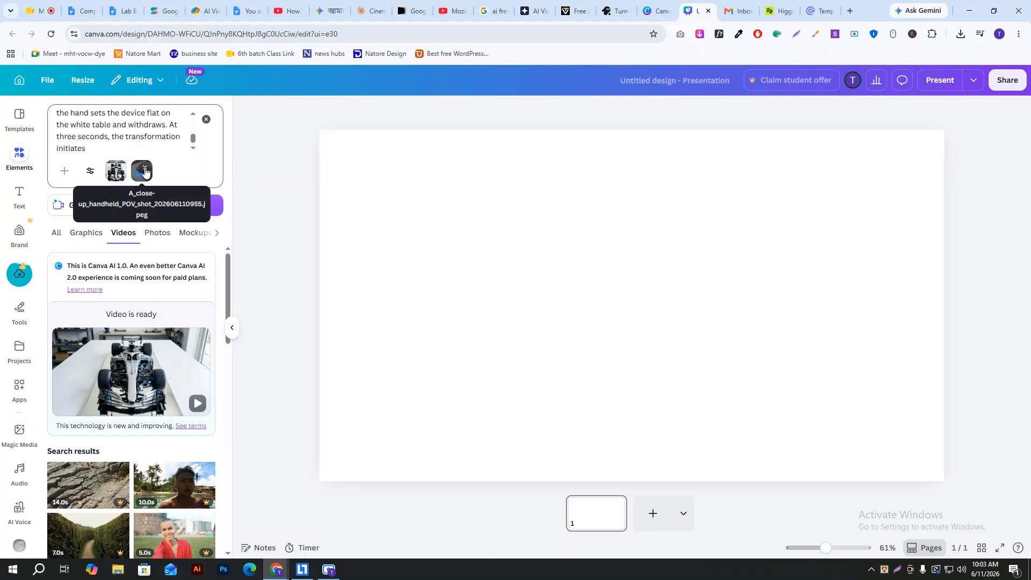
- Remove both attached images and generate the video from the text prompt alone
click(144, 171)
click(115, 168)
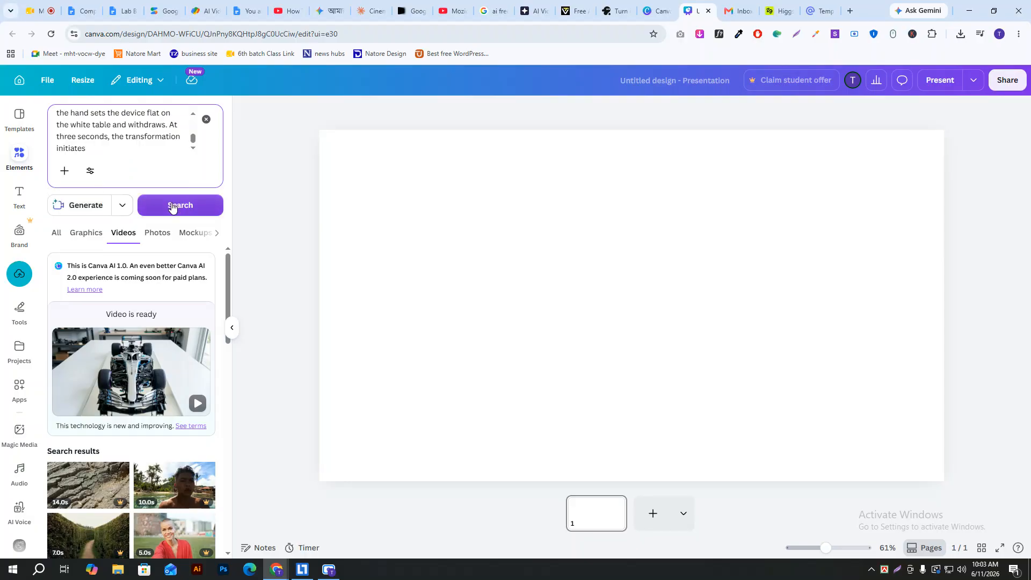
click(80, 211)
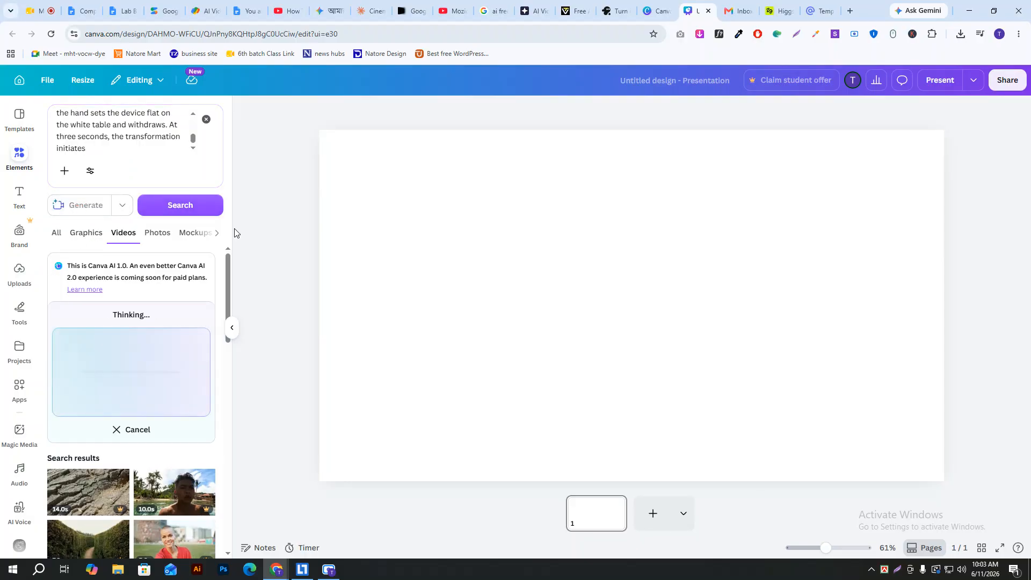
- Copy the verification code from the Higgsfield e-mail in Gmail and enter it in Higgsfield's e-mail verification form
click(778, 2)
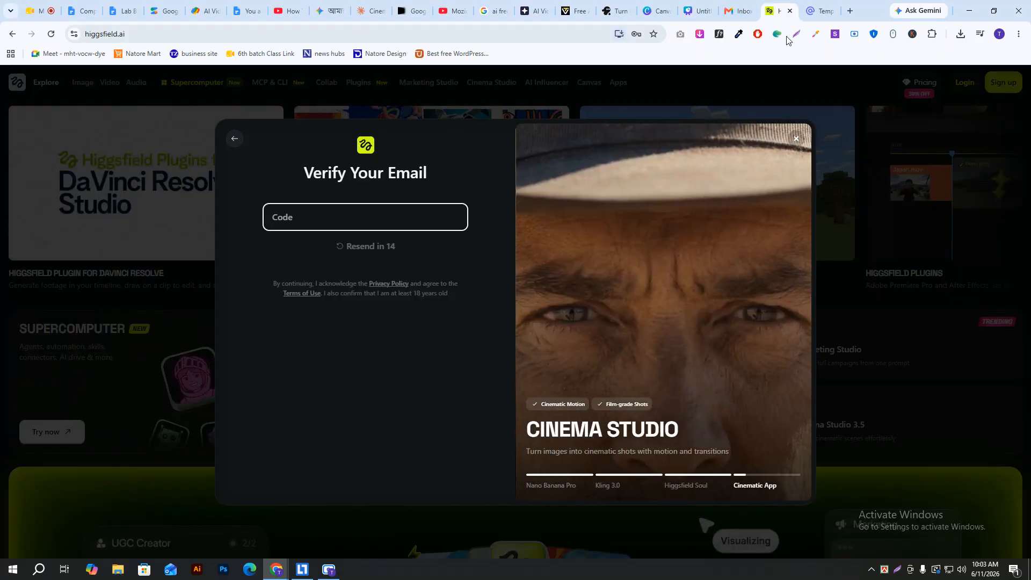
click(820, 10)
click(738, 11)
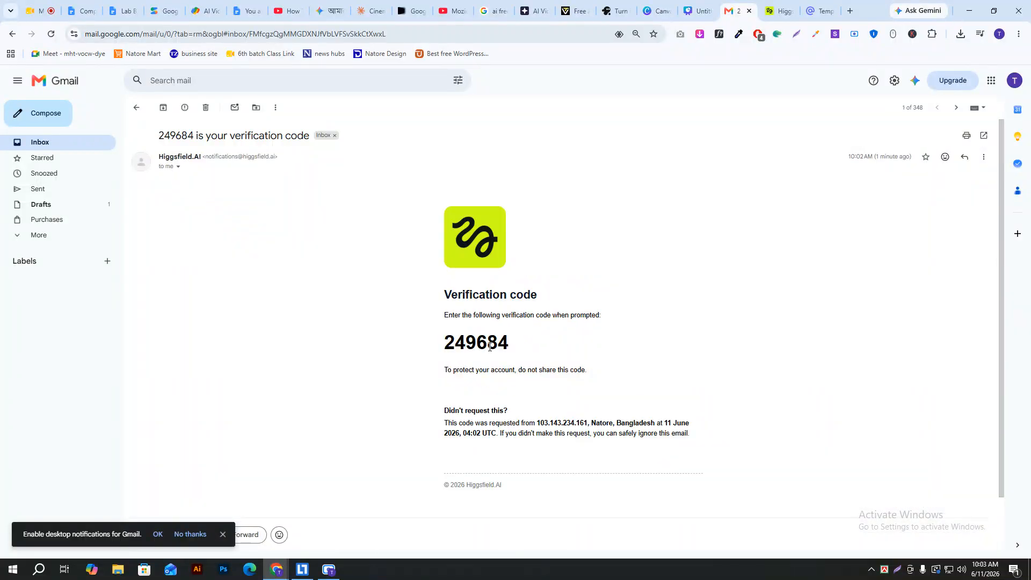
right_click(489, 347)
click(519, 362)
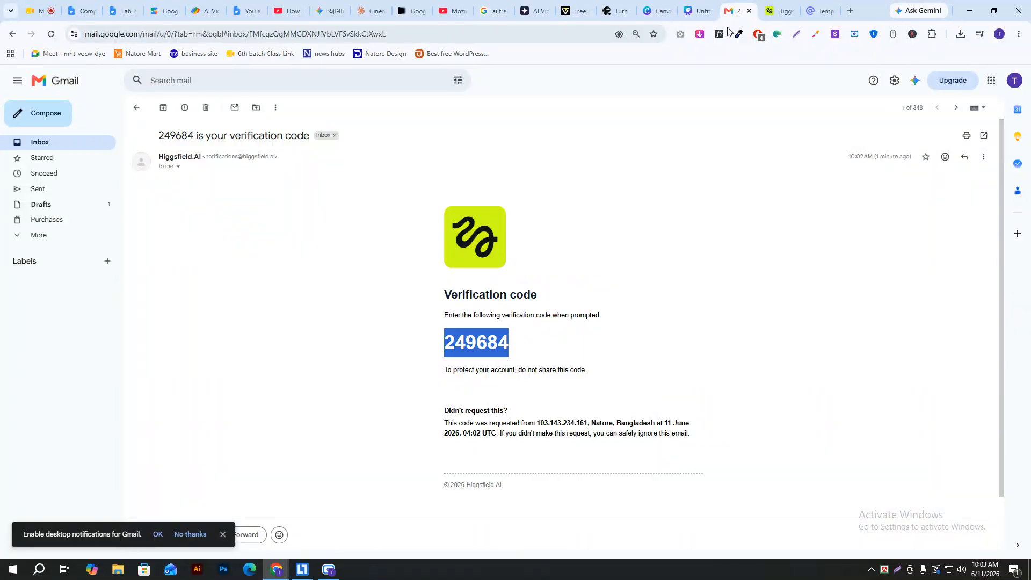
click(772, 3)
right_click(345, 219)
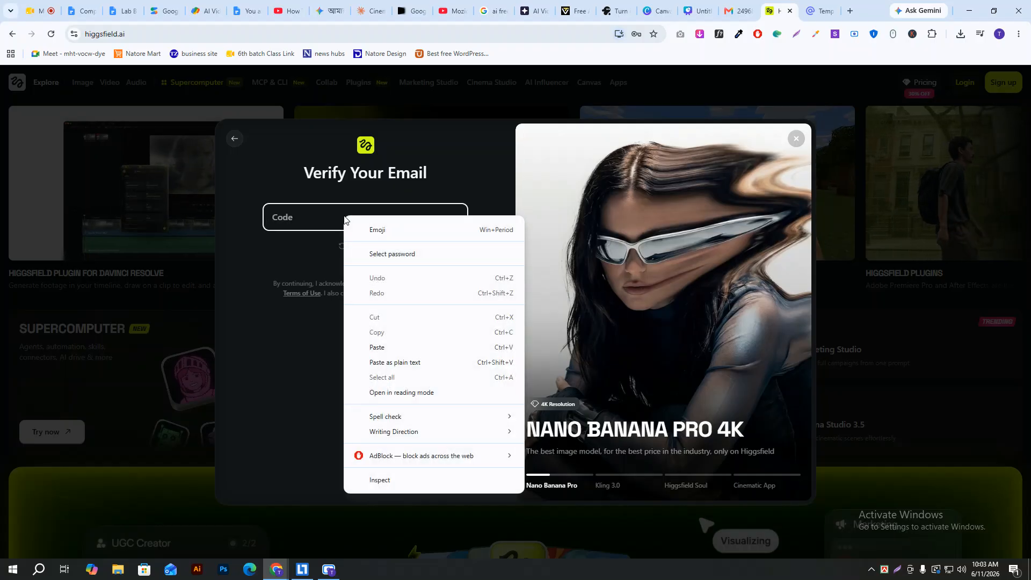
click(403, 347)
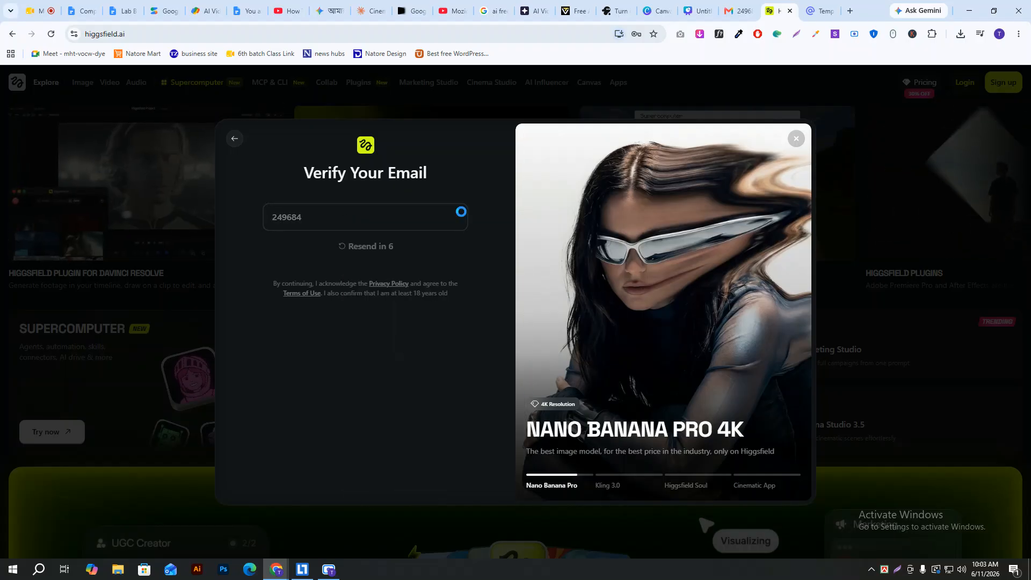
- Close the temporary mail, Tripo, InVideo, extra Canva, Creative Fabrica and Google search pages, keeping the Canva design open
click(826, 11)
click(831, 10)
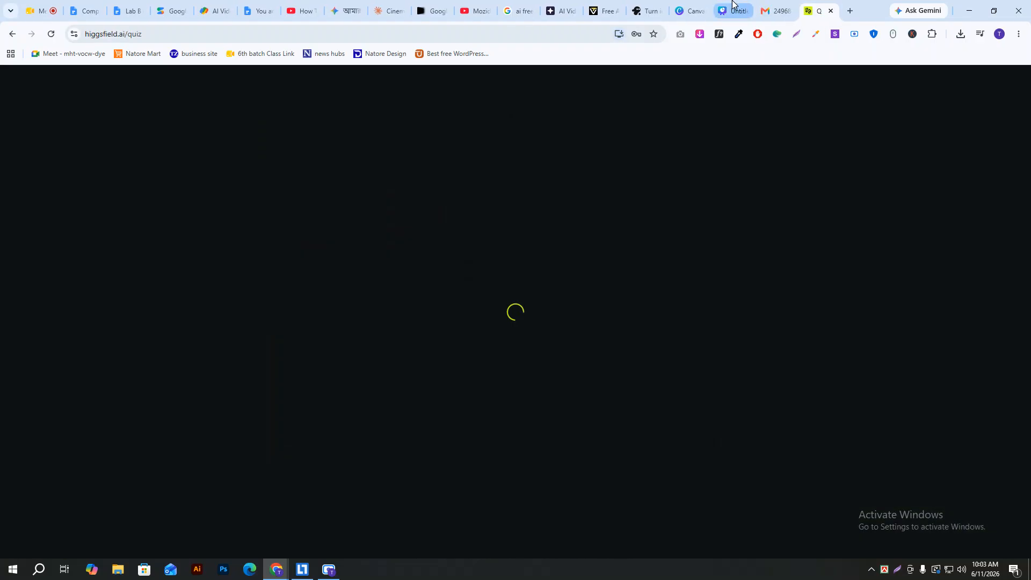
click(720, 3)
click(610, 6)
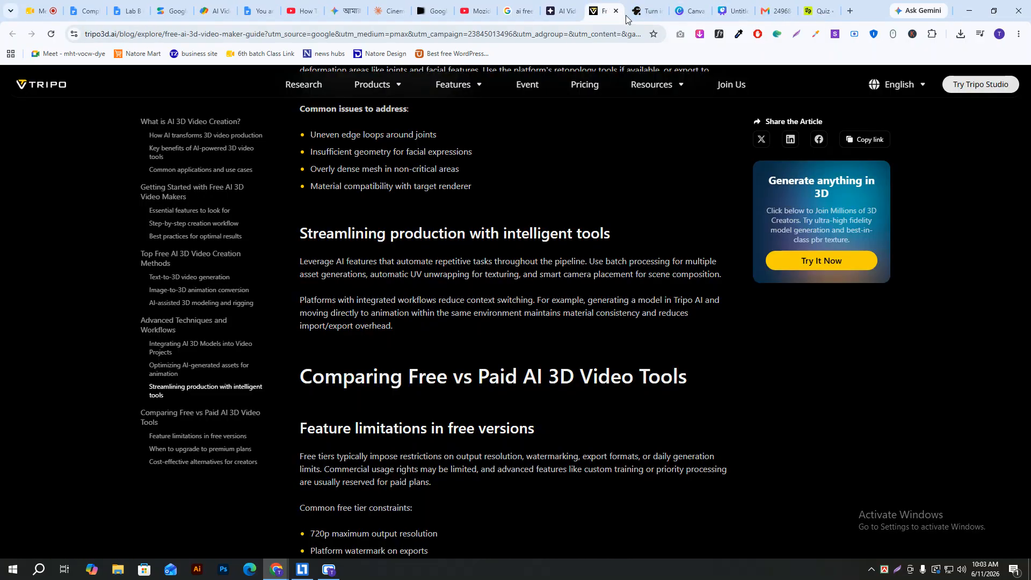
click(617, 11)
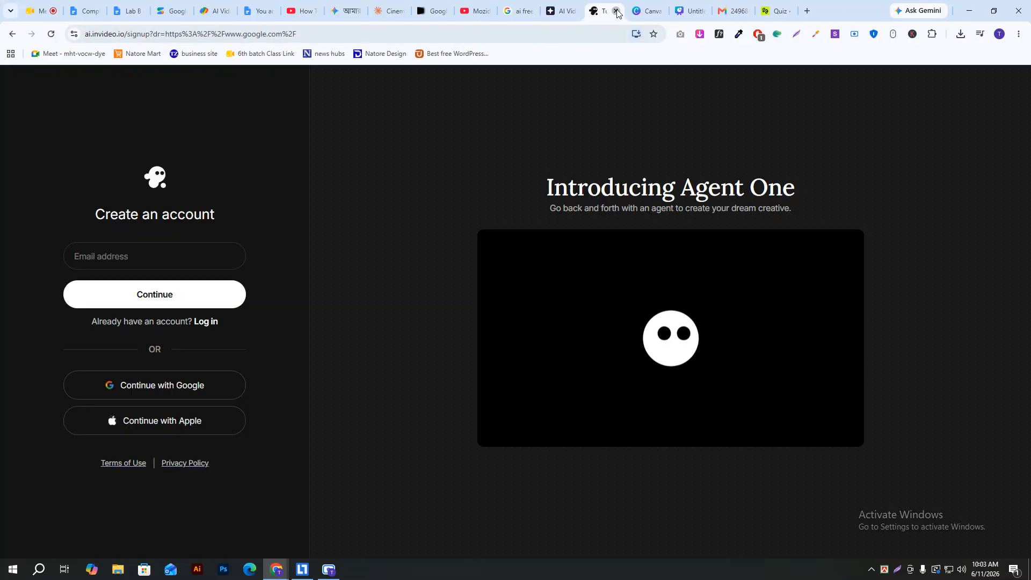
click(616, 12)
click(616, 11)
click(568, 5)
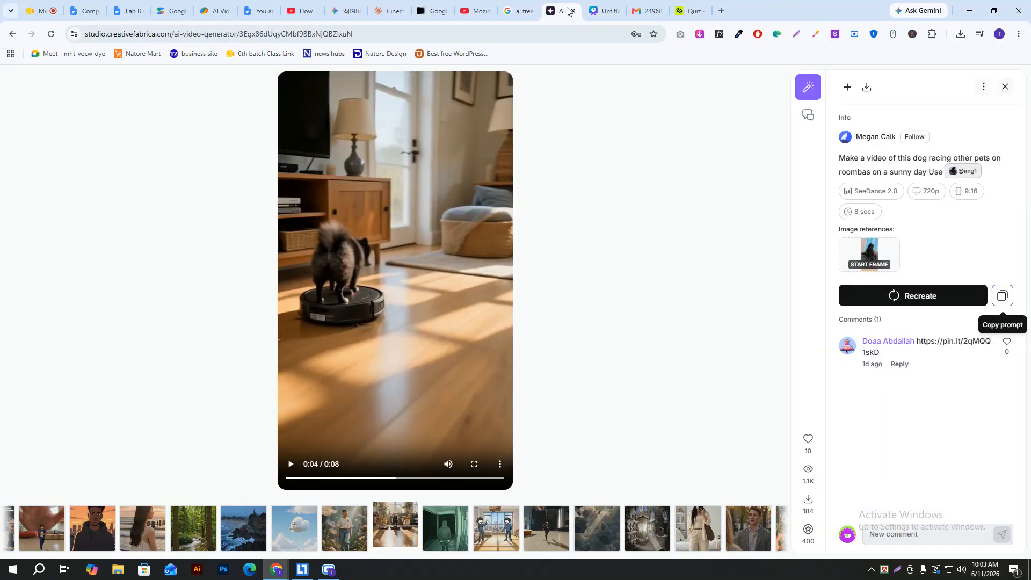
click(572, 11)
click(530, 4)
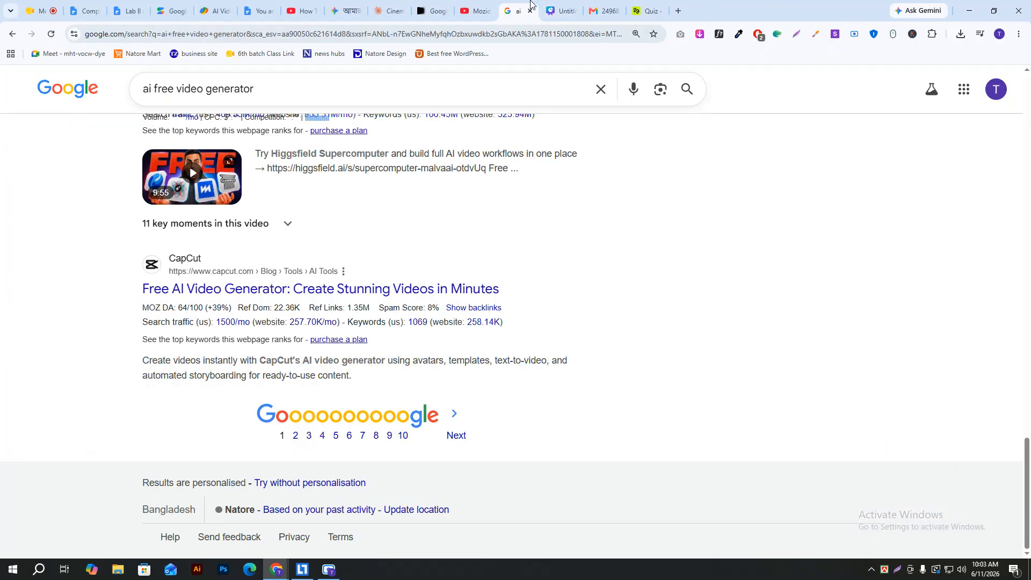
click(530, 11)
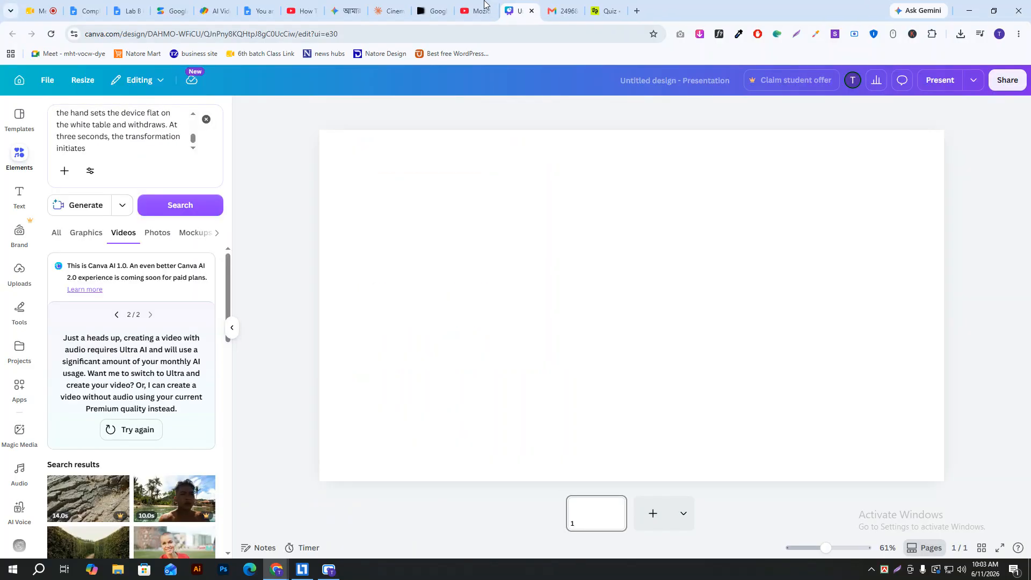
- In the Higgsfield quiz, choose personal use and select the content types from Video Generation through Image Editing & Inpaint
click(479, 4)
click(562, 11)
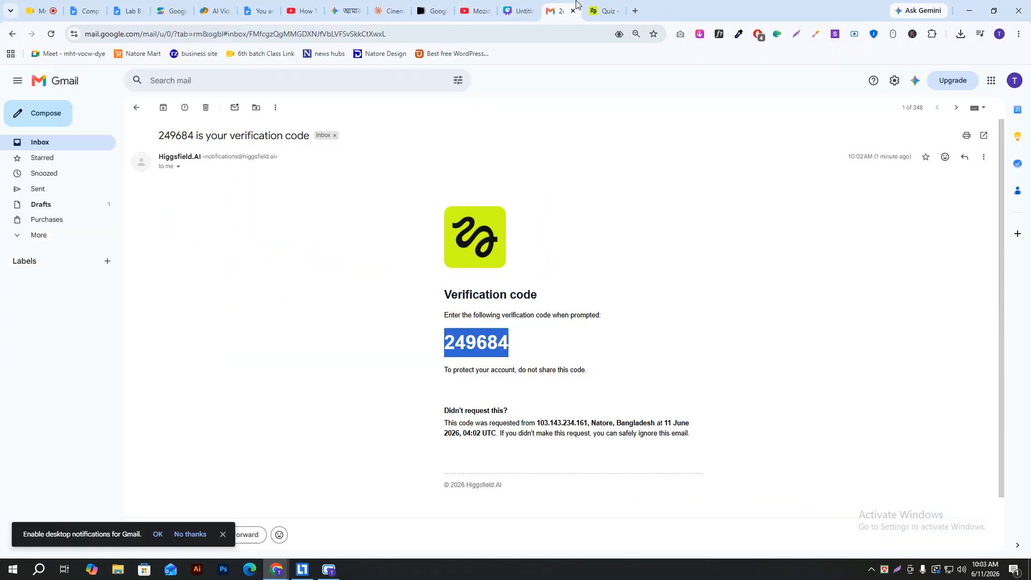
click(607, 10)
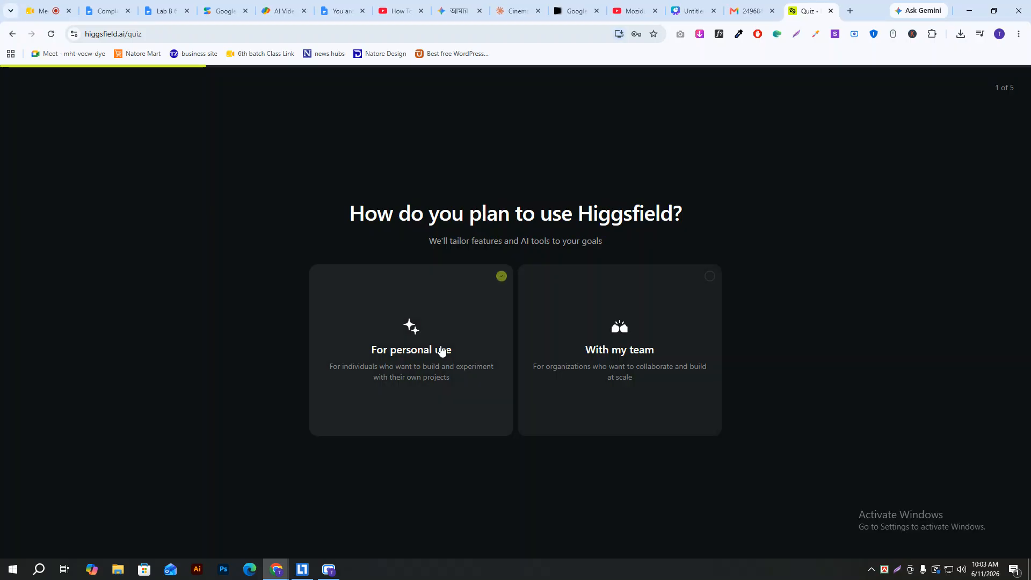
click(441, 350)
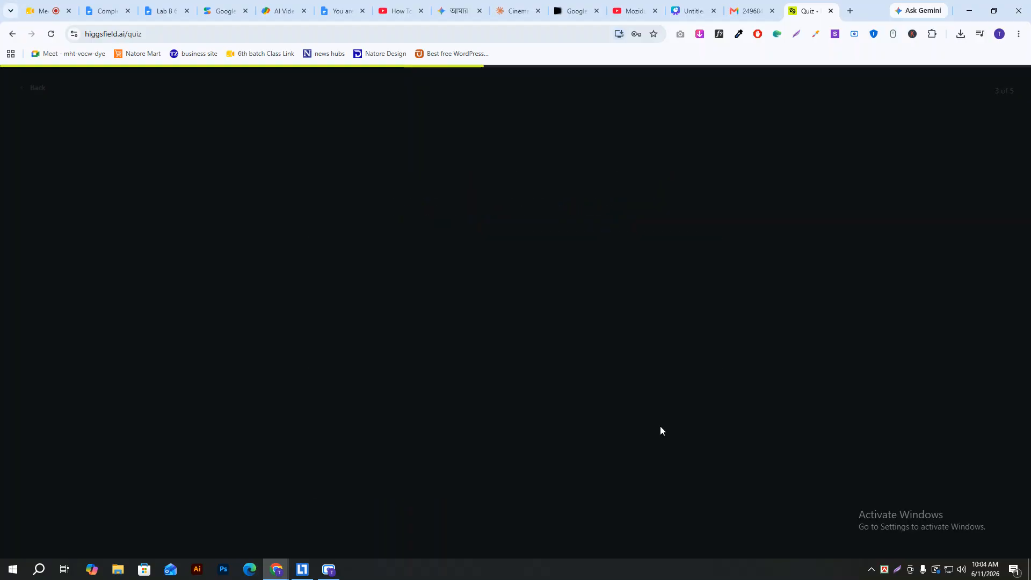
click(395, 218)
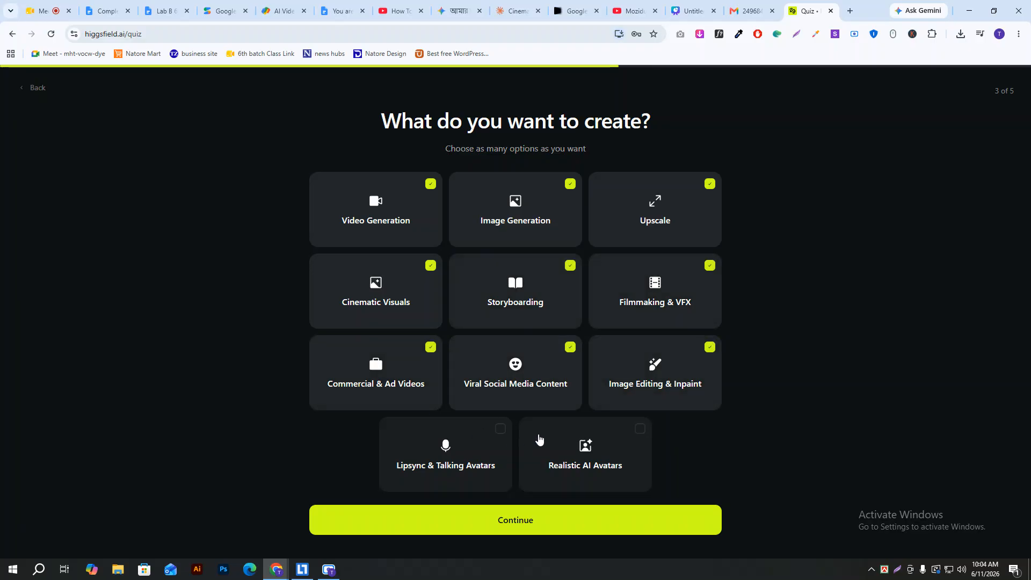
click(591, 520)
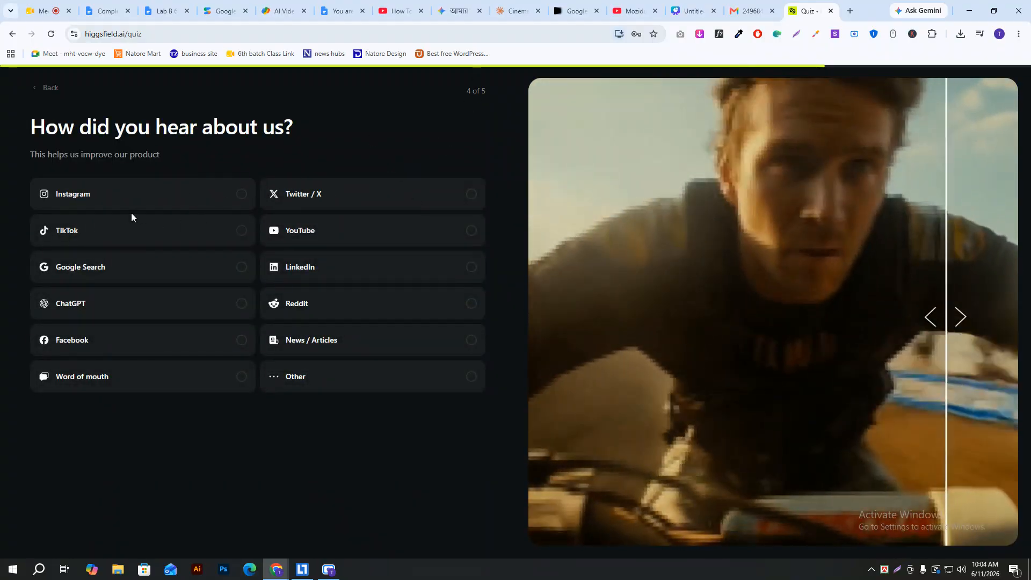
- Finish the quiz with Instagram as the referral source and Other as the main frustration, and move past the plan offer
click(166, 205)
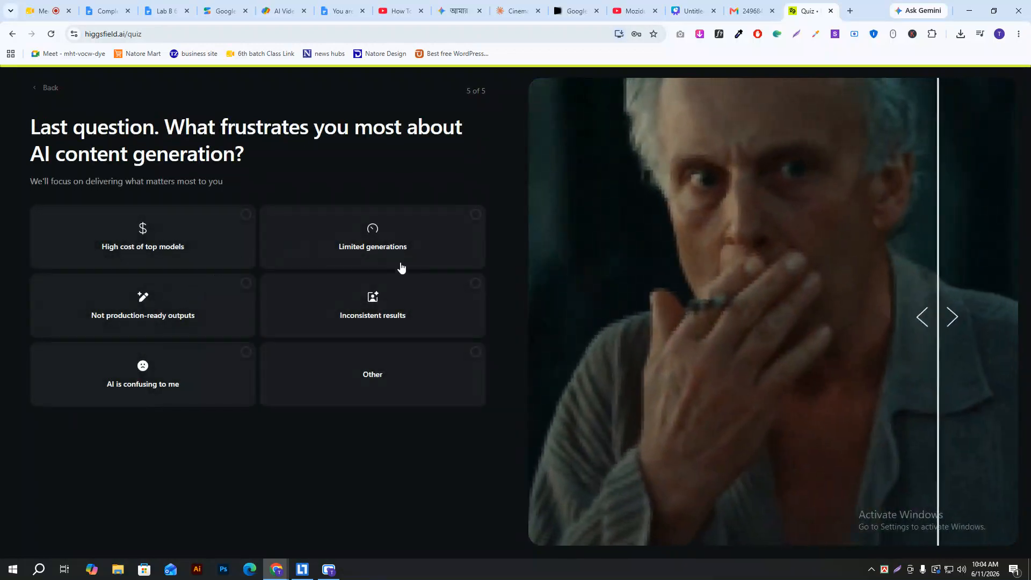
click(410, 384)
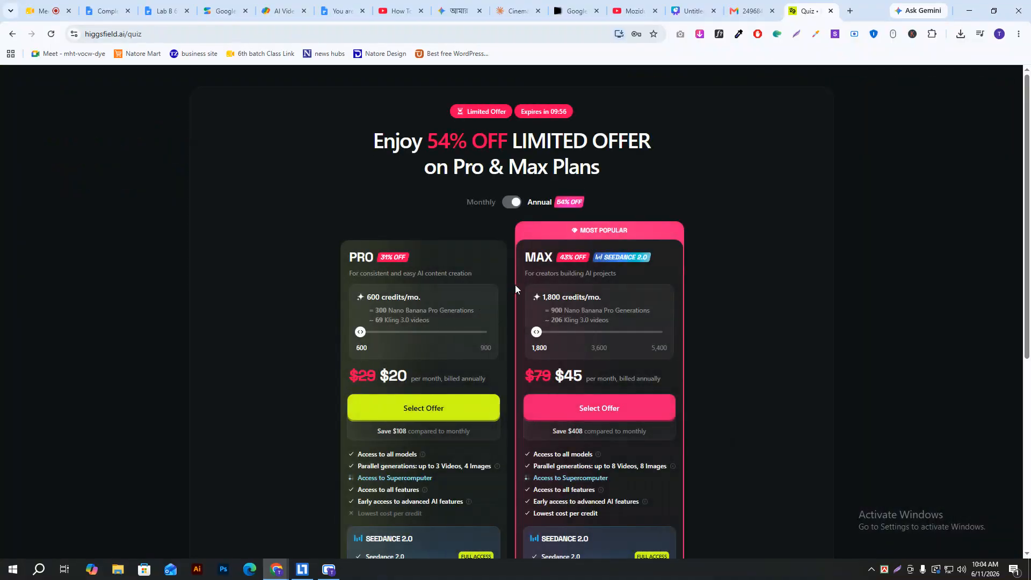
scroll(515, 285, down, 6)
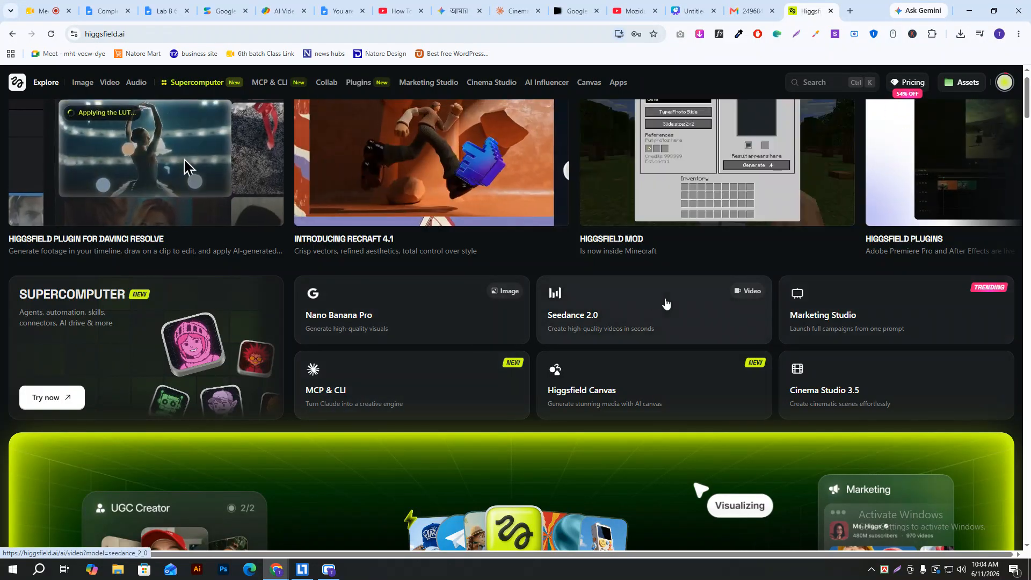
- Open Higgsfield's Seedance 2.0 video generator and look through the featured models
click(634, 319)
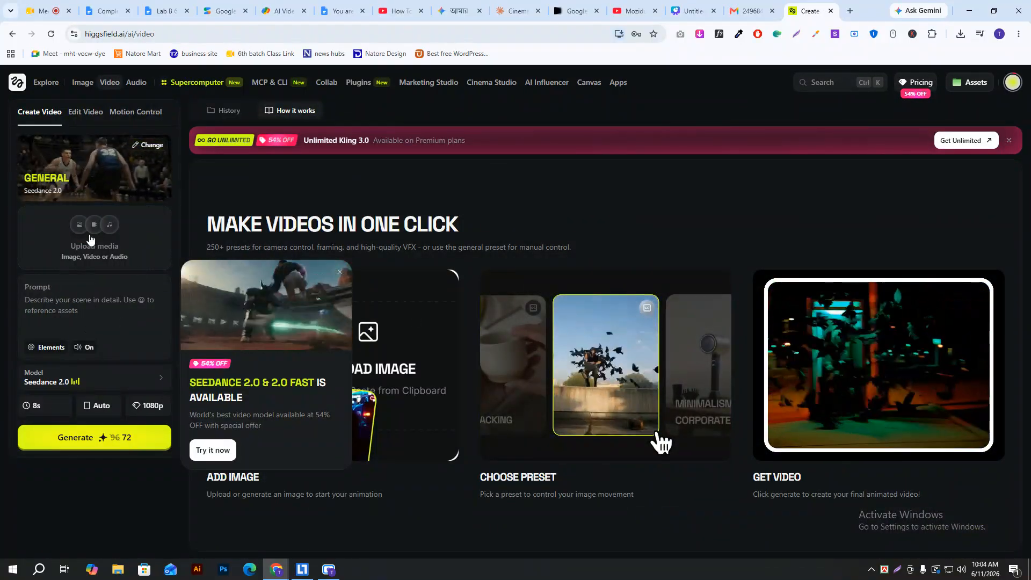
click(160, 382)
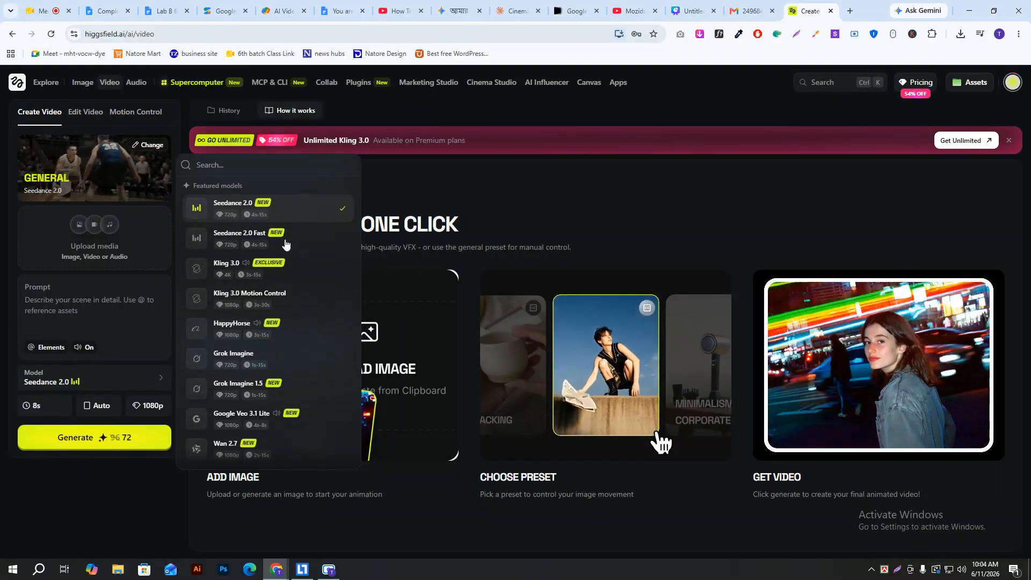
click(98, 486)
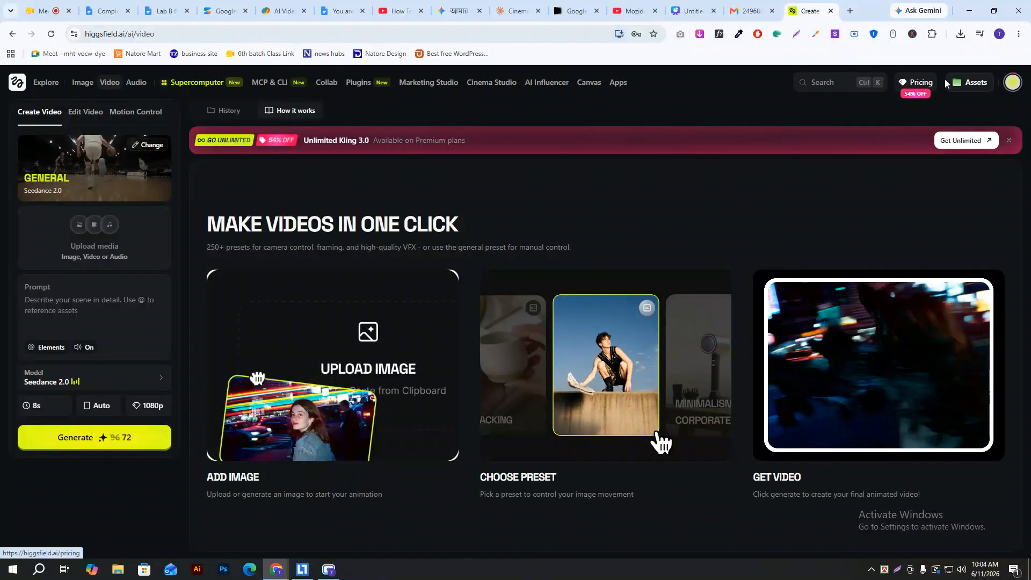
- Try Grok Imagine as the video model, compare the other models and select Seedance 2.0 Fast instead
click(125, 385)
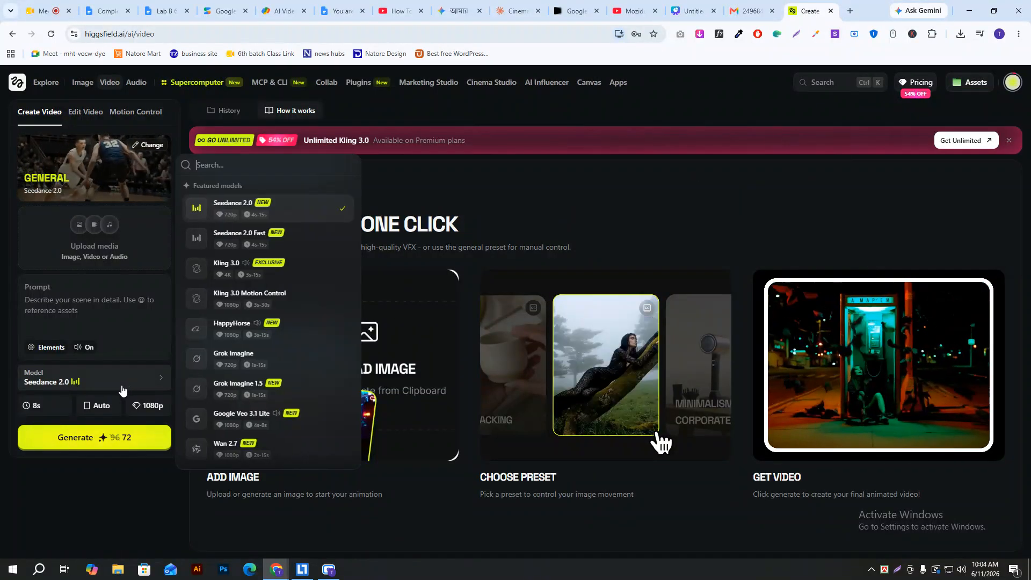
click(296, 357)
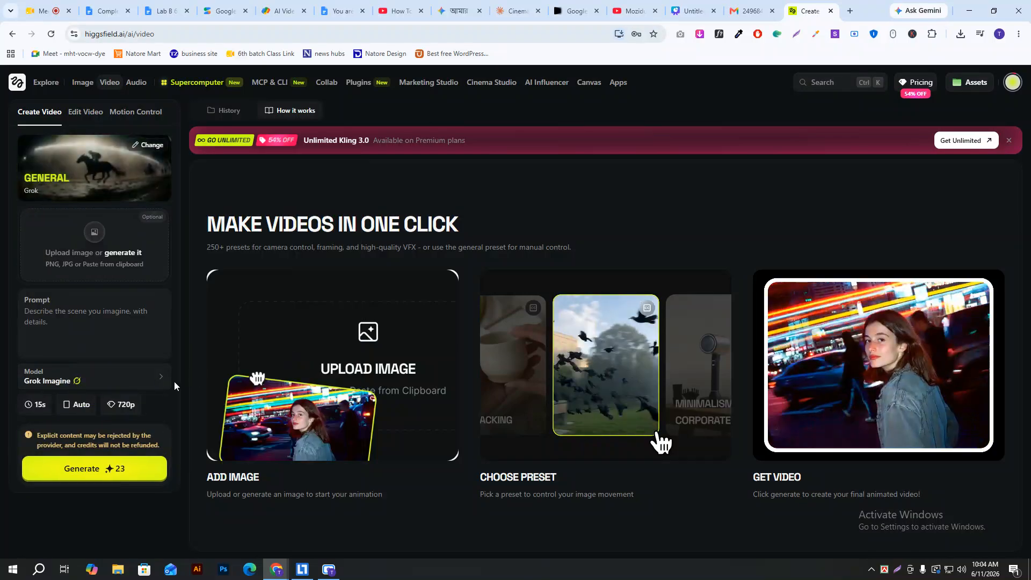
click(138, 386)
scroll(285, 419, down, 3)
mouse_move(274, 396)
scroll(267, 344, up, 3)
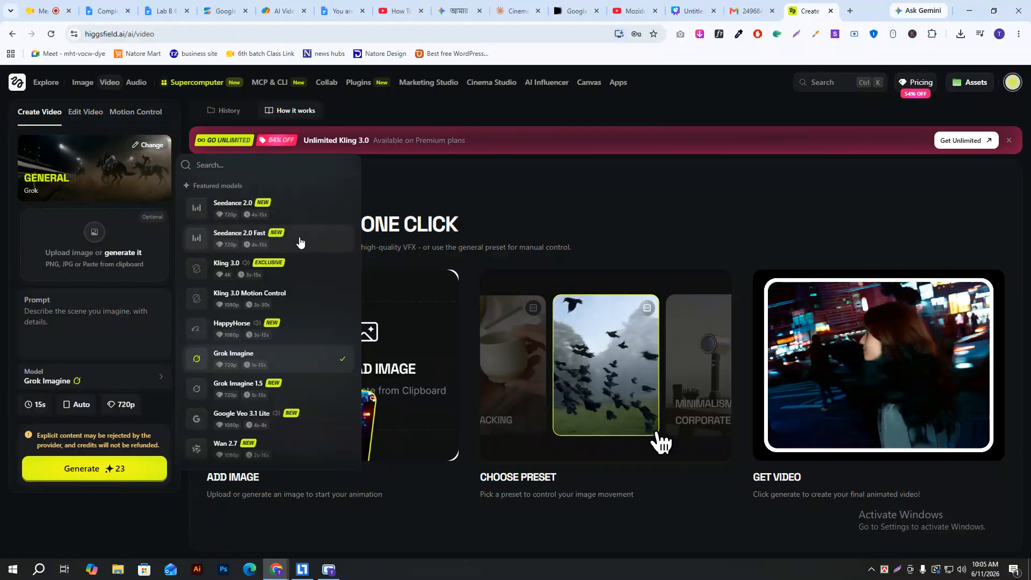
click(299, 238)
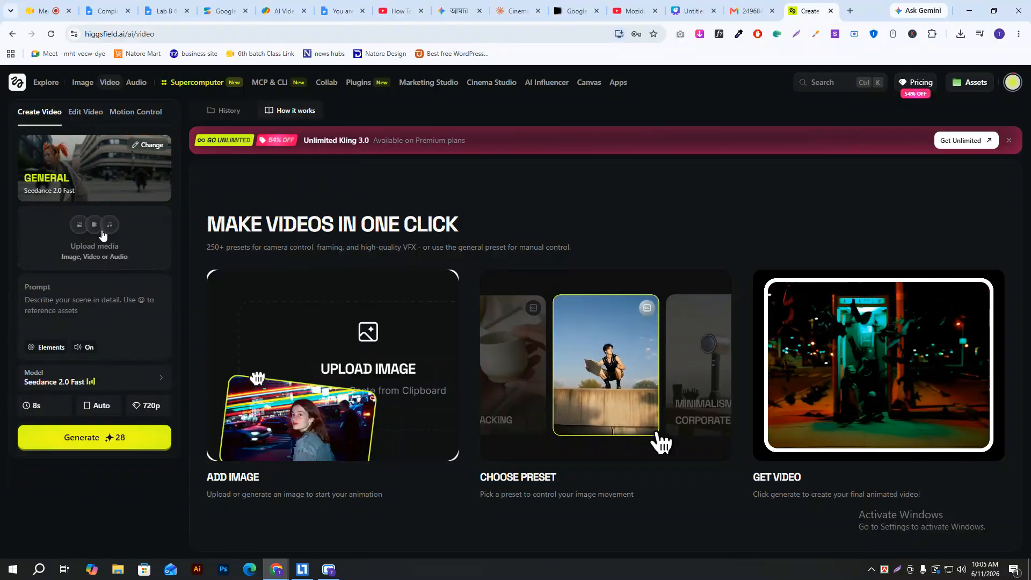
- Upload the handheld POV race car image and the close-up handheld device image from Downloads, accepting the media upload agreement
click(89, 227)
click(257, 287)
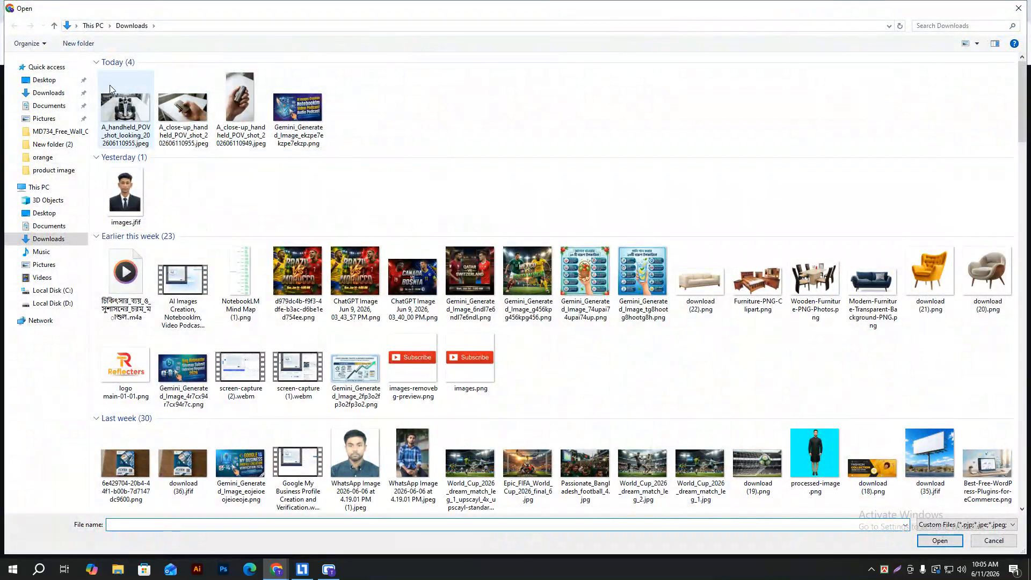
drag(107, 79, 160, 103)
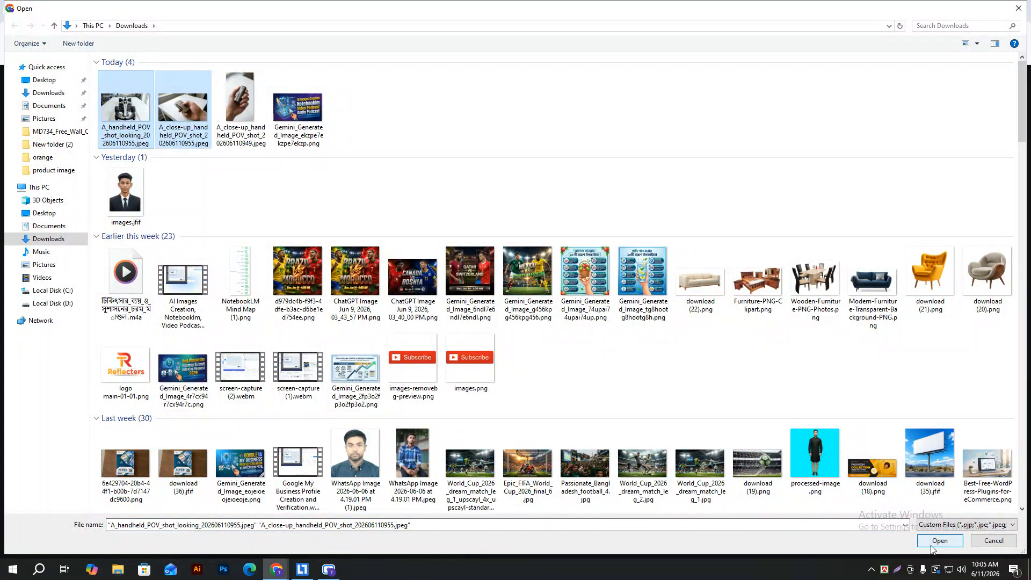
click(933, 544)
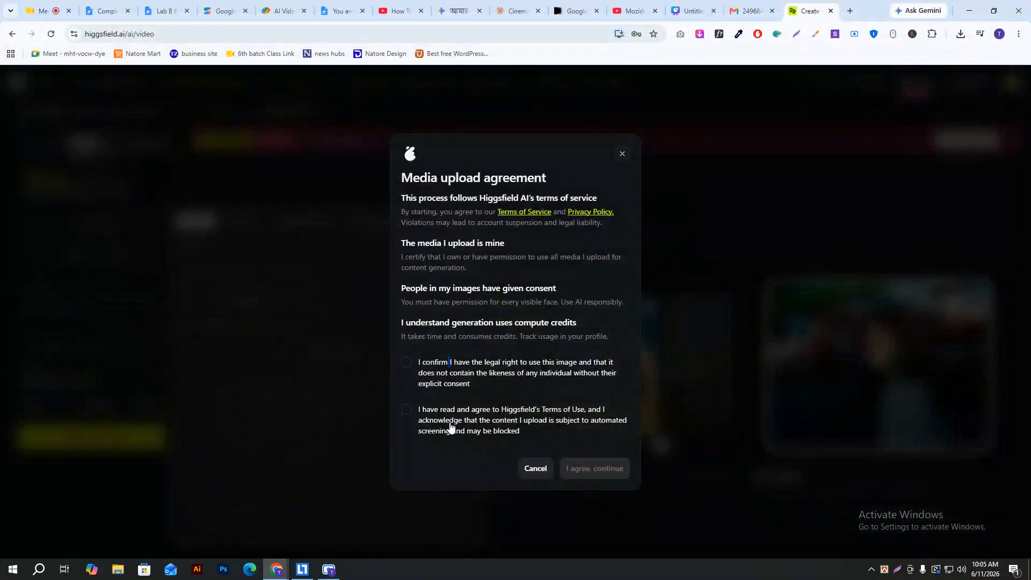
click(595, 469)
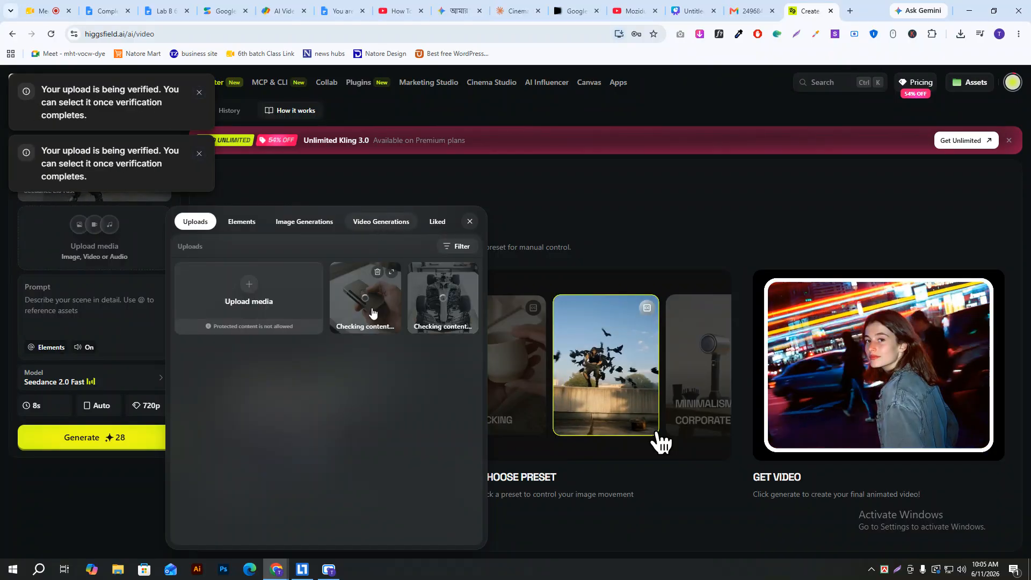
click(88, 292)
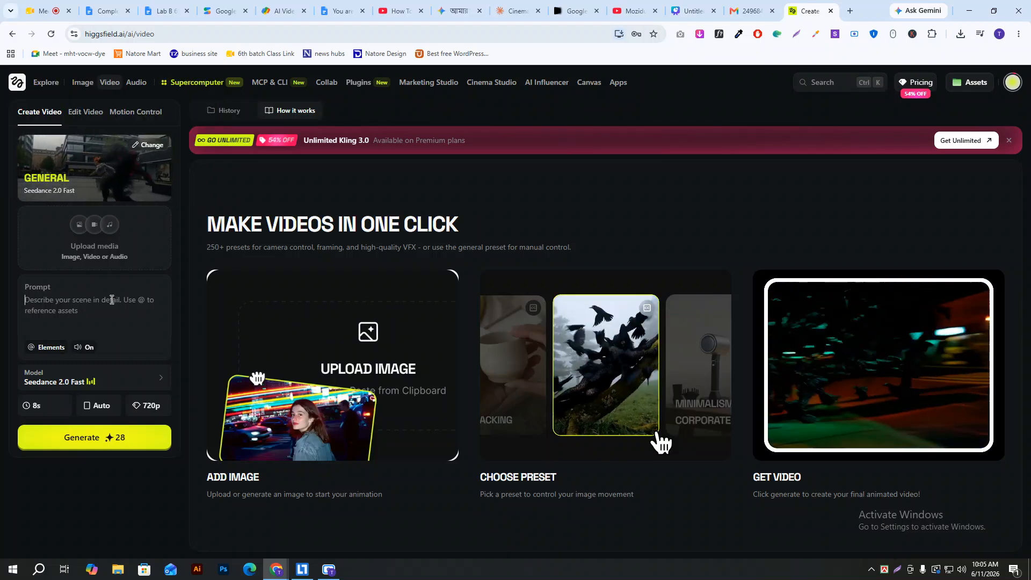
click(93, 248)
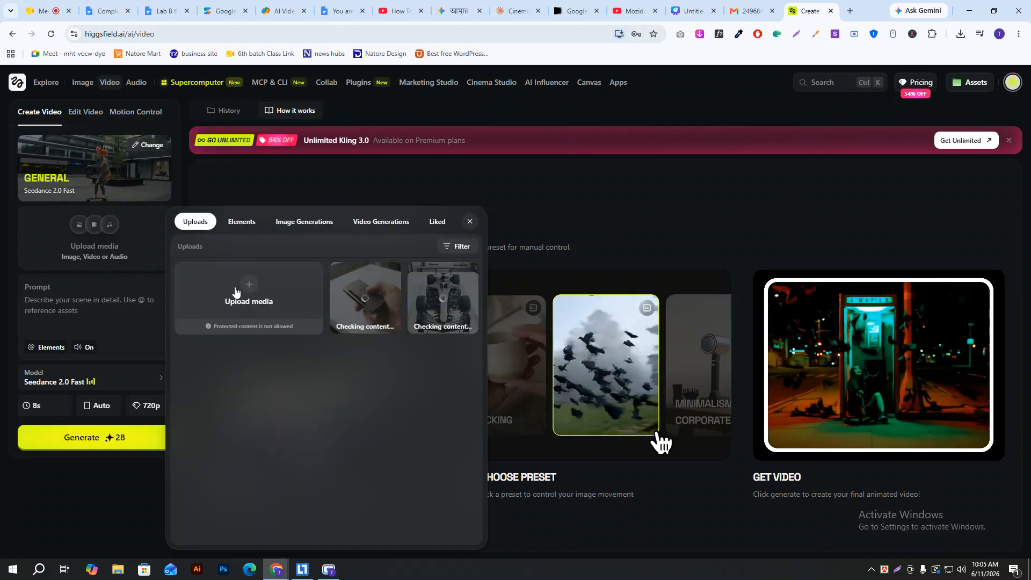
click(385, 297)
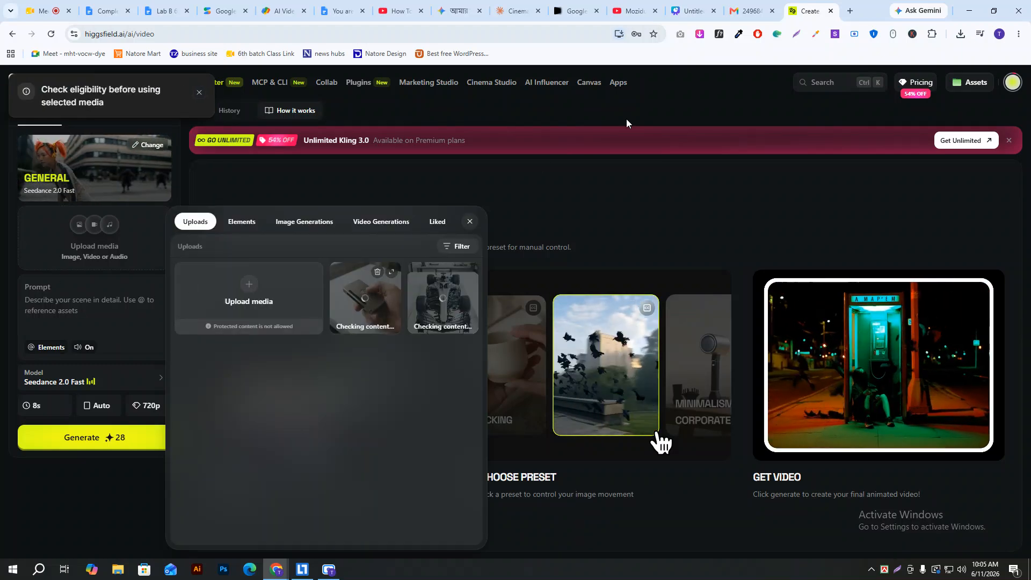
- Switch to Canva, retry the video generation and choose Video as the type of content to generate
click(732, 7)
click(715, 17)
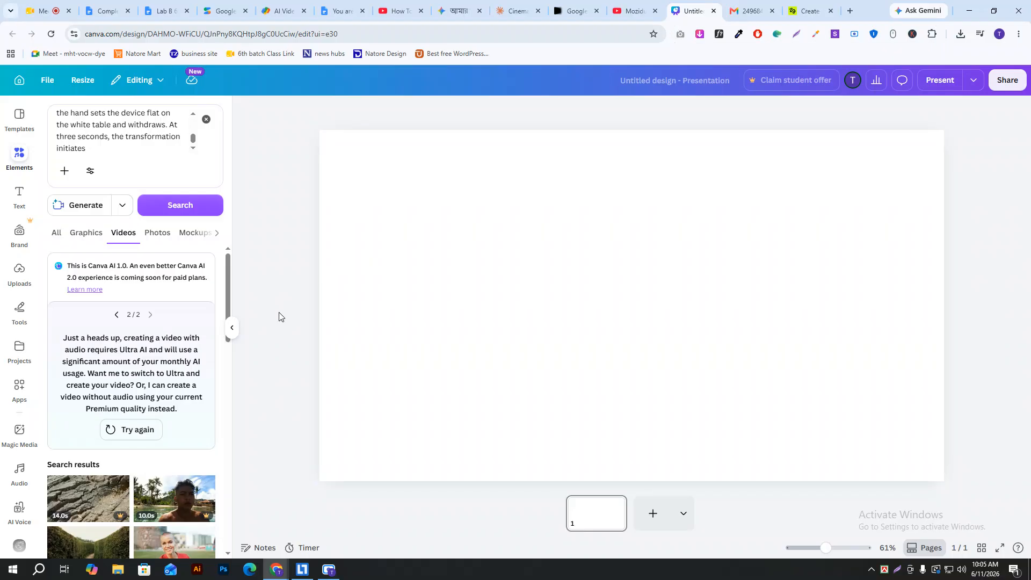
click(141, 433)
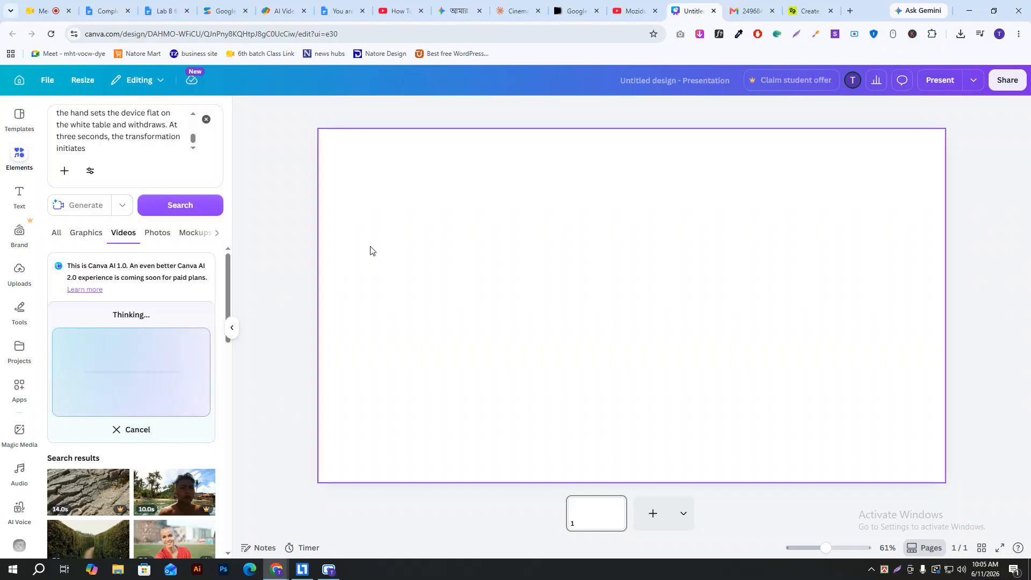
click(123, 207)
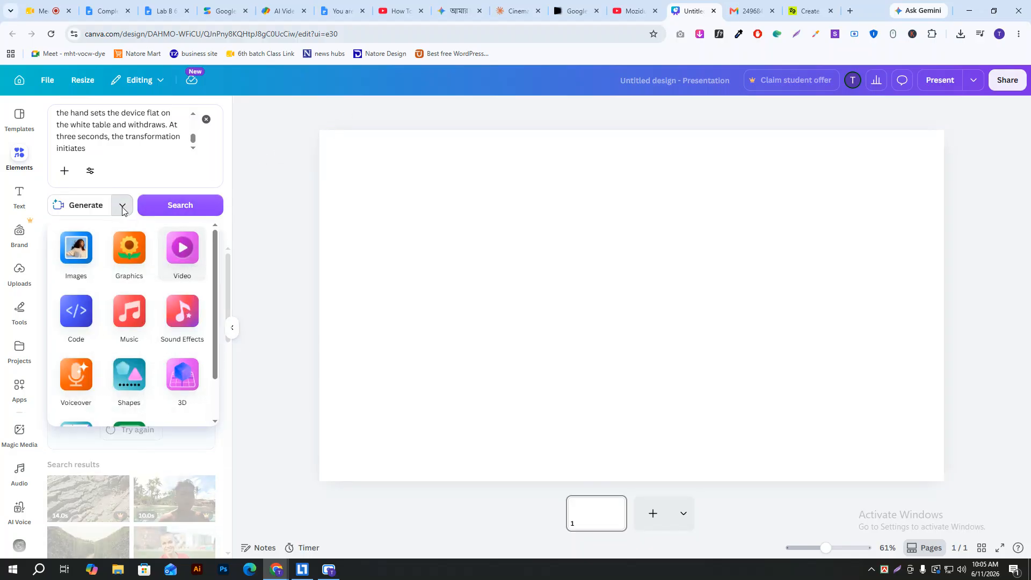
scroll(183, 274, down, 2)
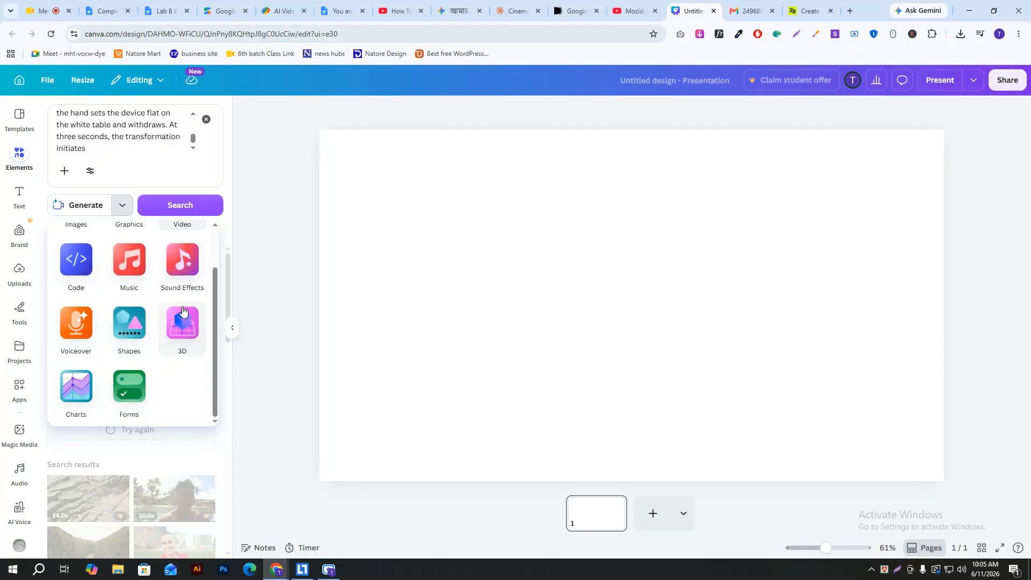
scroll(183, 306, up, 2)
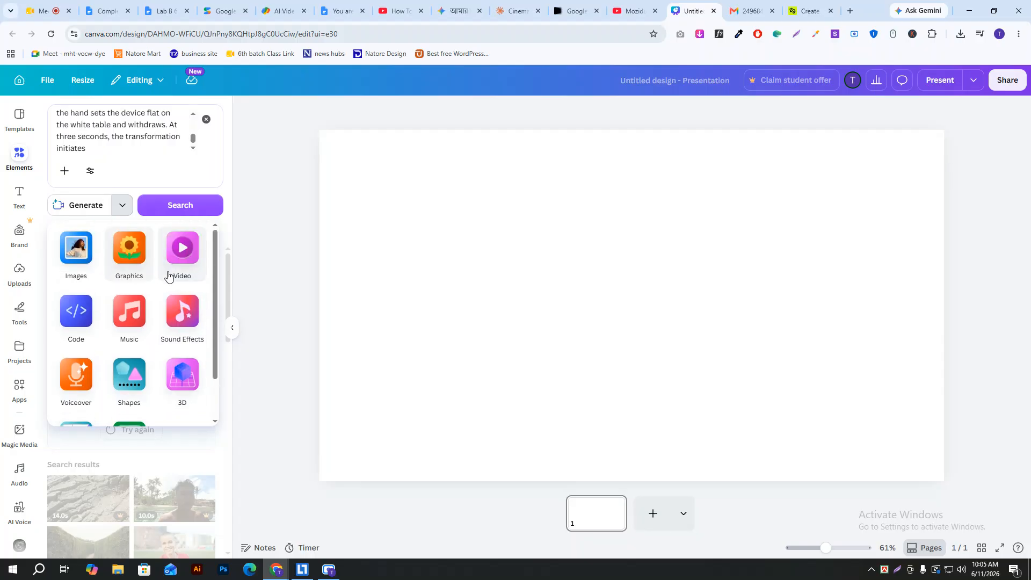
click(183, 252)
- Attach the close-up device image and the race car image from Canva's uploads to the prompt and generate the video
click(65, 171)
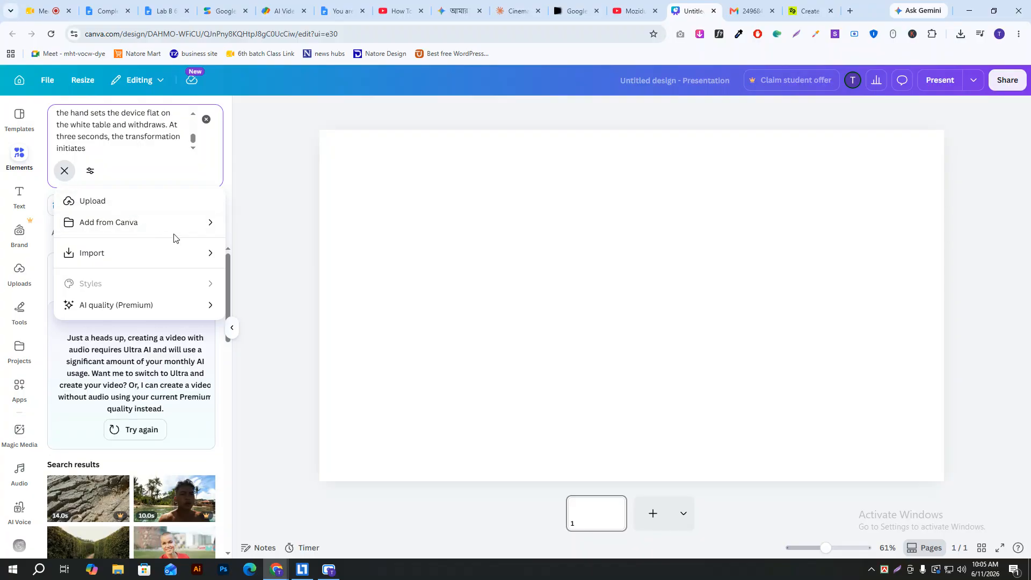
click(184, 253)
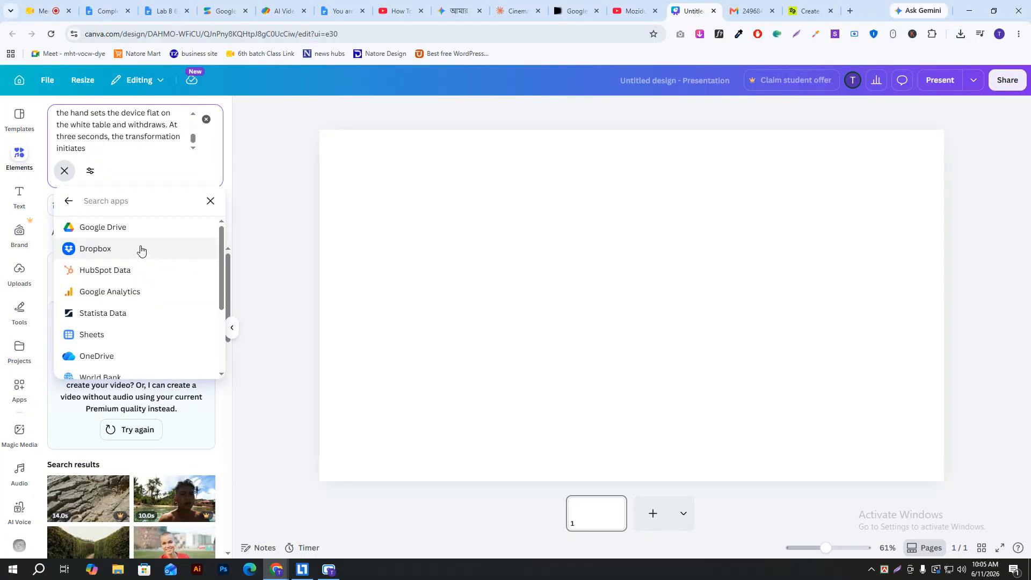
click(69, 202)
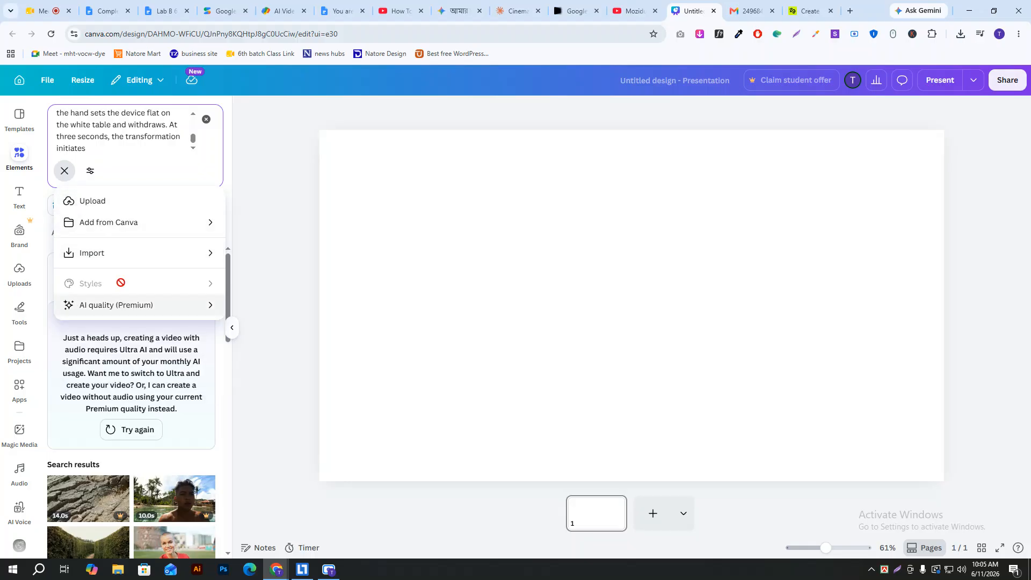
click(130, 232)
click(131, 250)
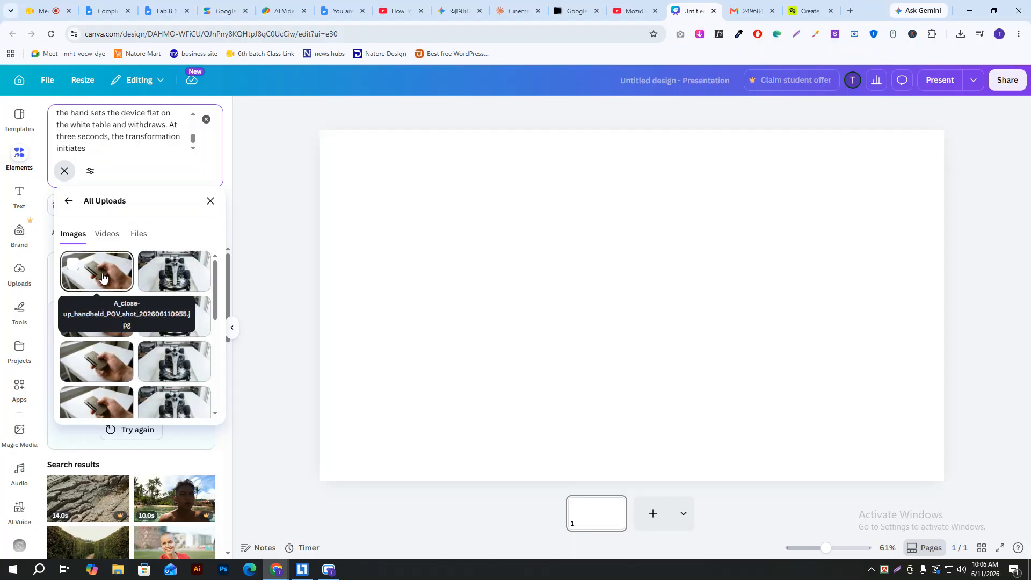
click(82, 276)
click(179, 272)
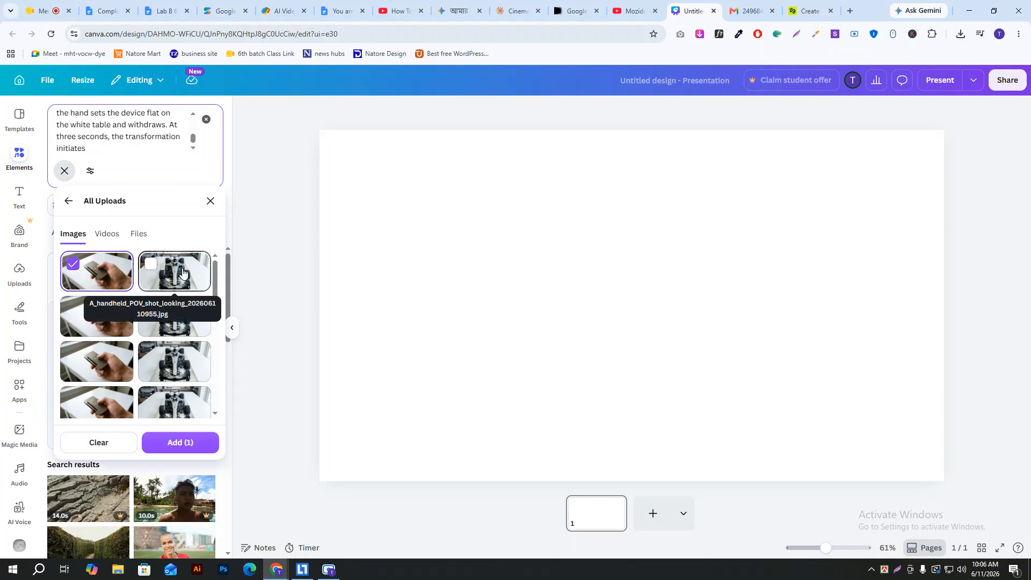
click(191, 444)
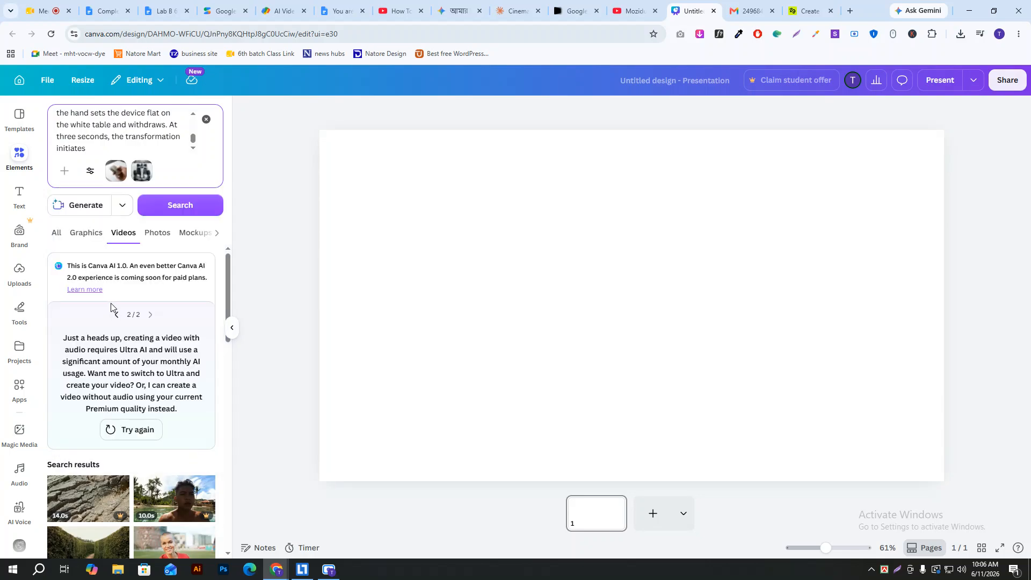
click(95, 212)
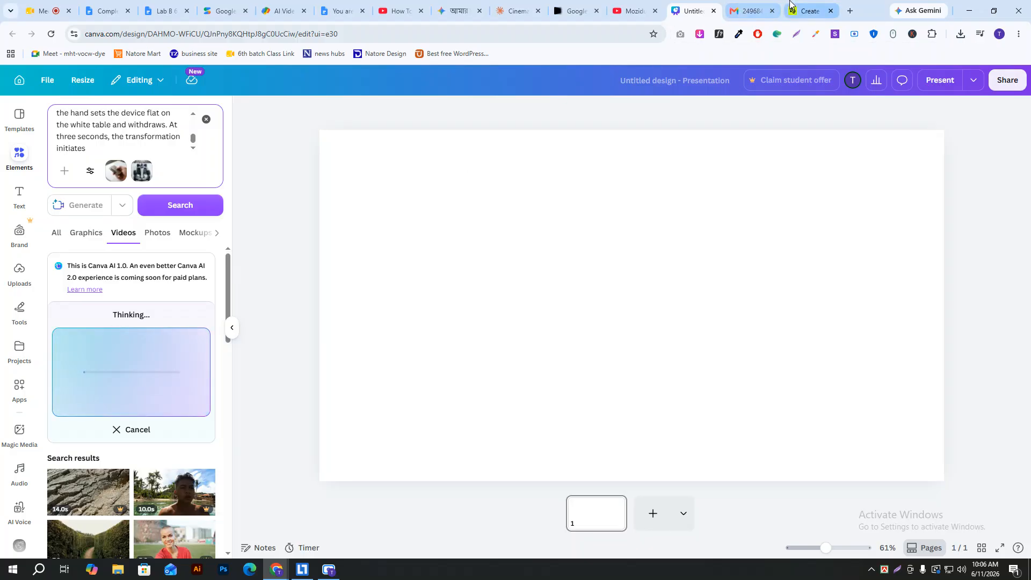
- Switch back to Higgsfield and add both uploaded images to the video prompt
click(809, 11)
click(374, 292)
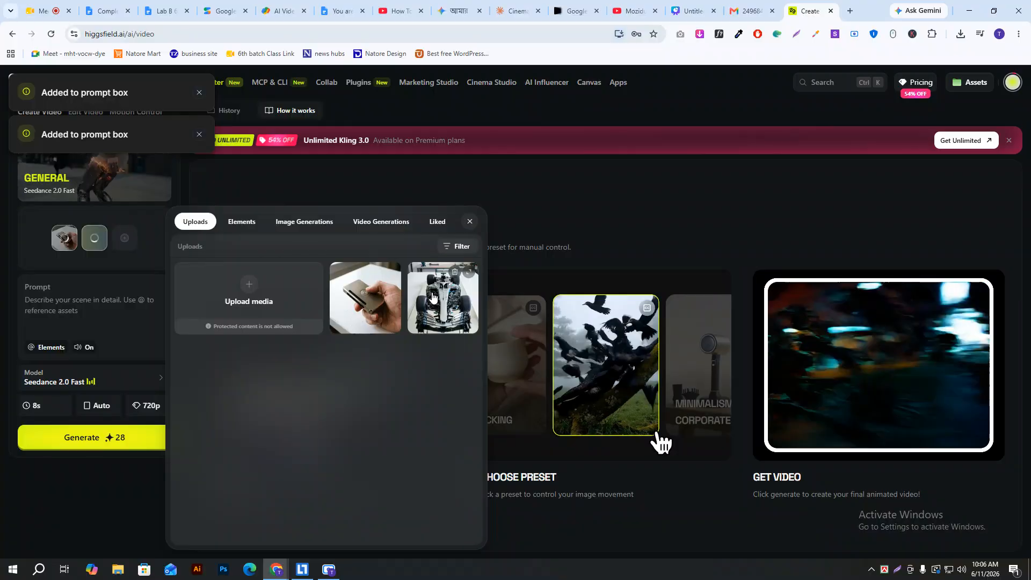
click(70, 300)
right_click(69, 301)
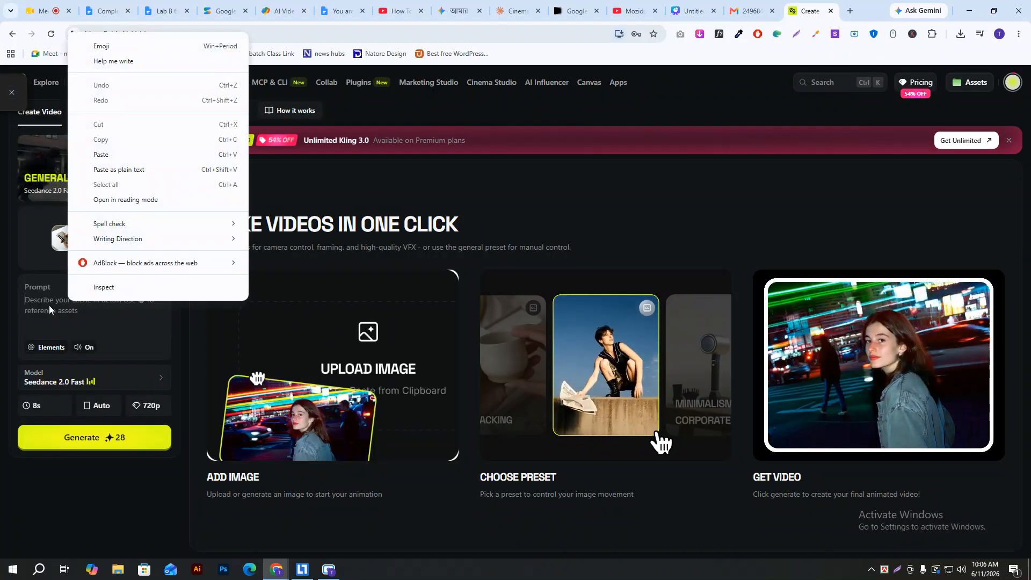
click(50, 305)
key(super+v)
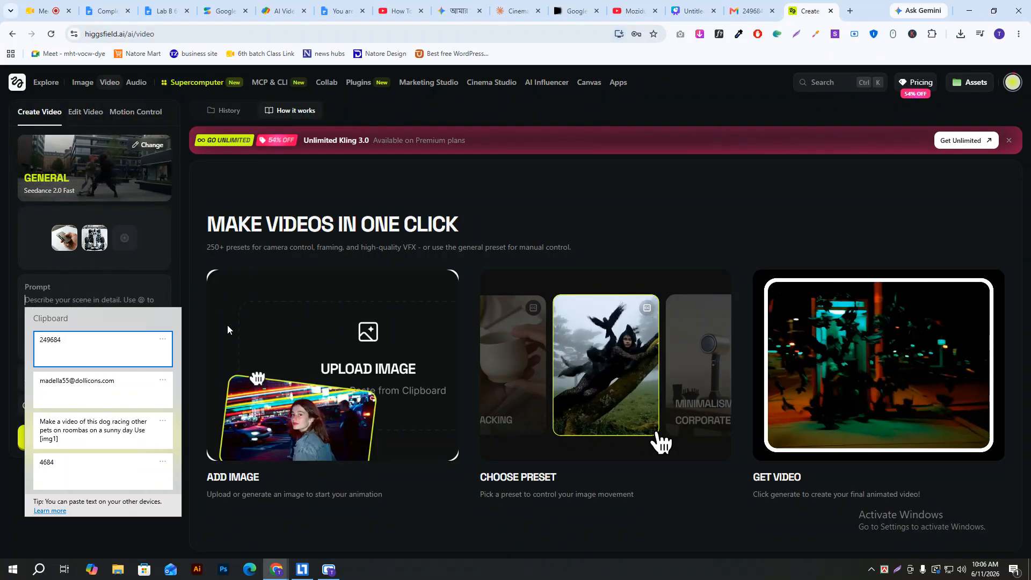
click(102, 429)
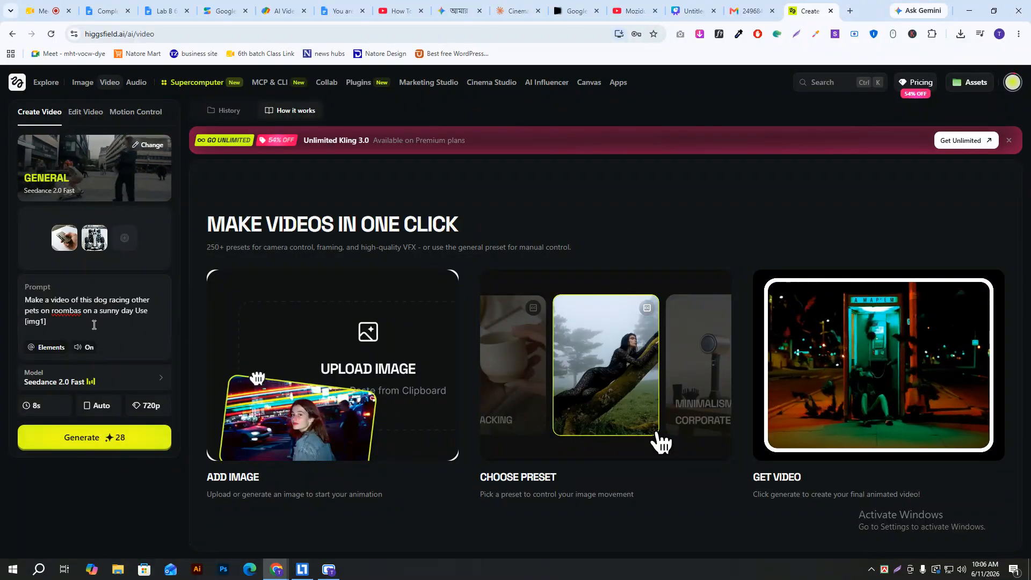
- Replace the prompt with the continuous single-shot handheld POV video prompt from the clipboard history and check it against the original in Claude
key(ctrl+a)
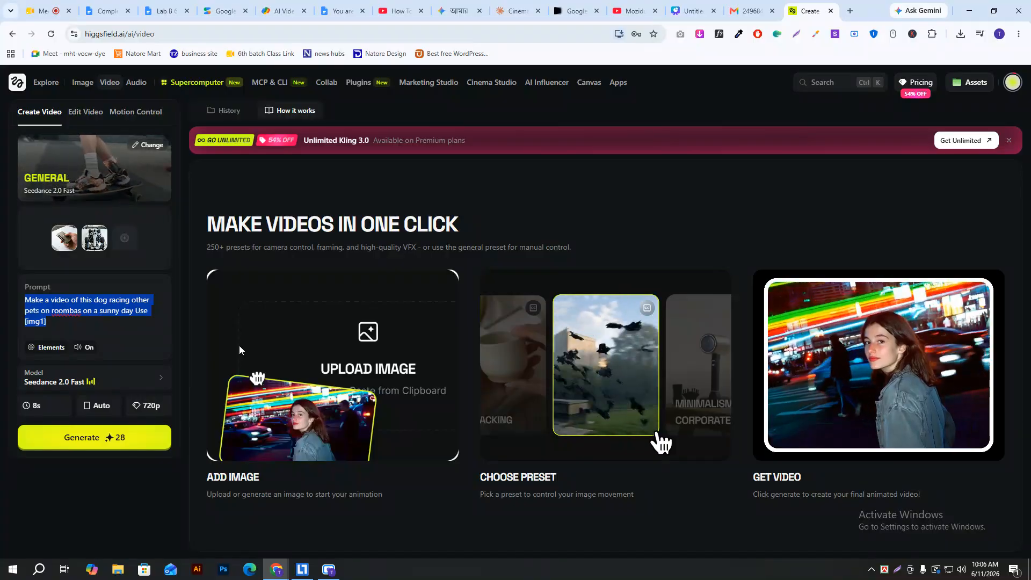
key(super+v)
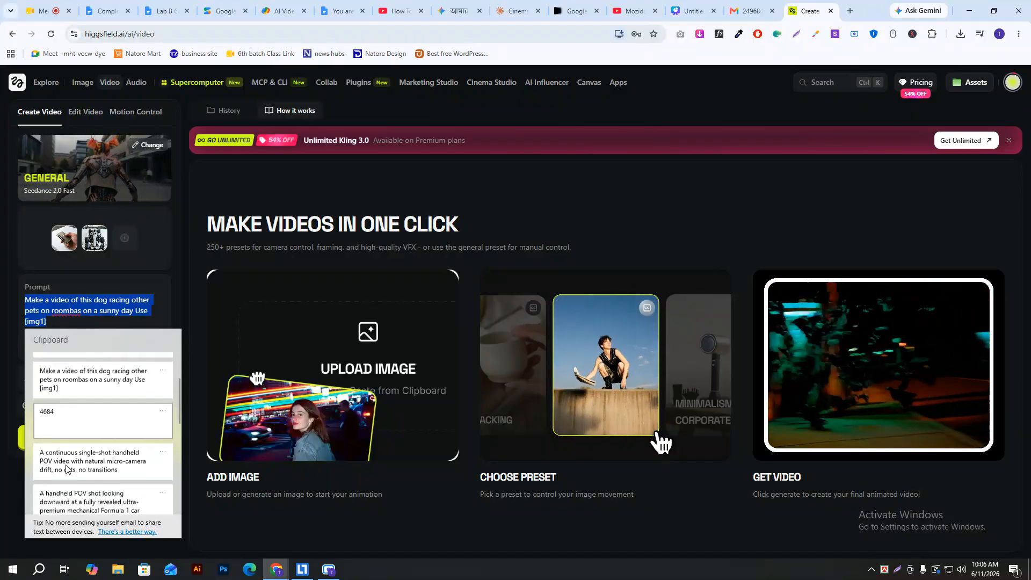
scroll(104, 462, down, 1)
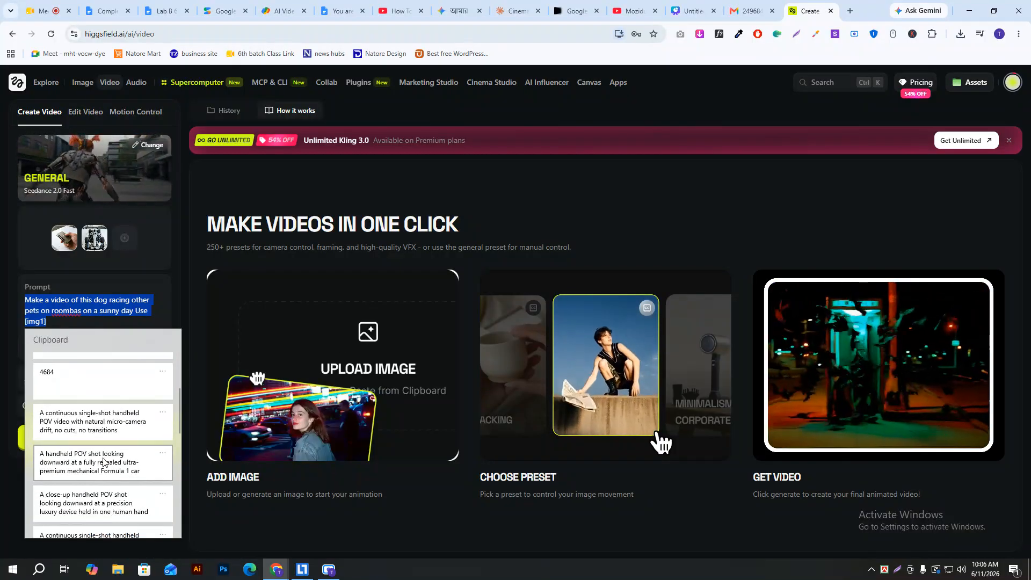
click(93, 432)
scroll(104, 354, up, 10)
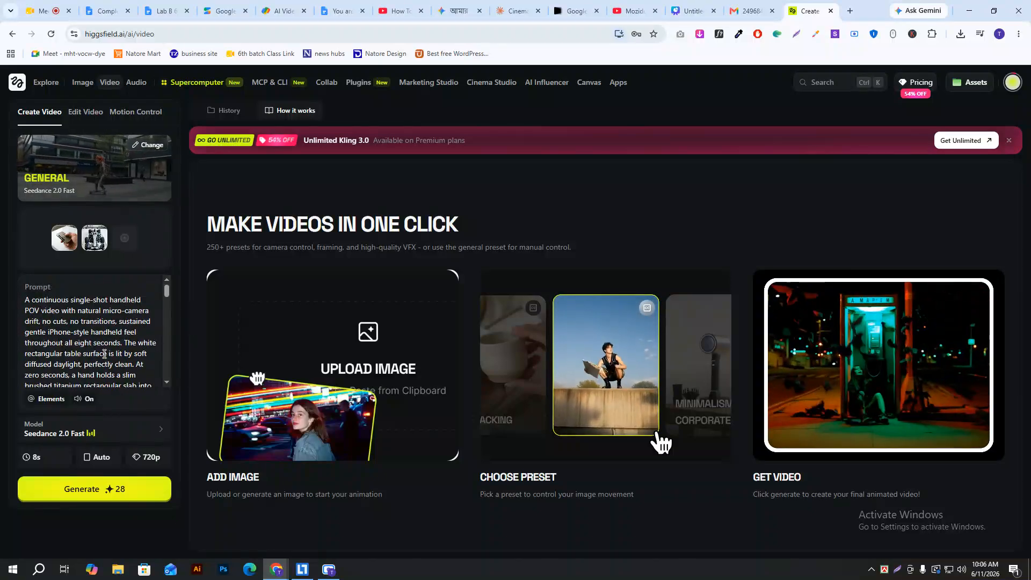
click(516, 11)
scroll(498, 268, up, 5)
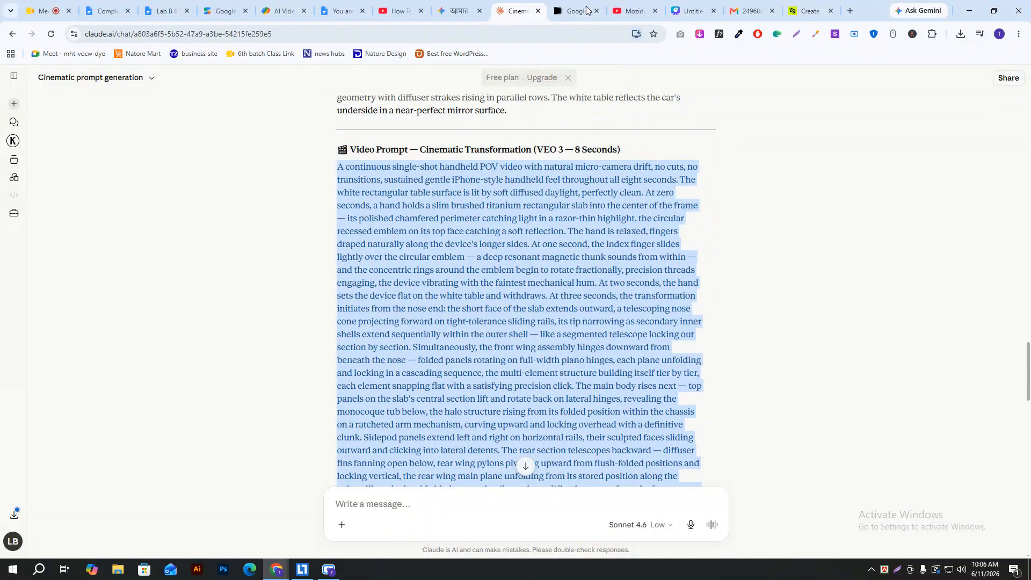
click(808, 11)
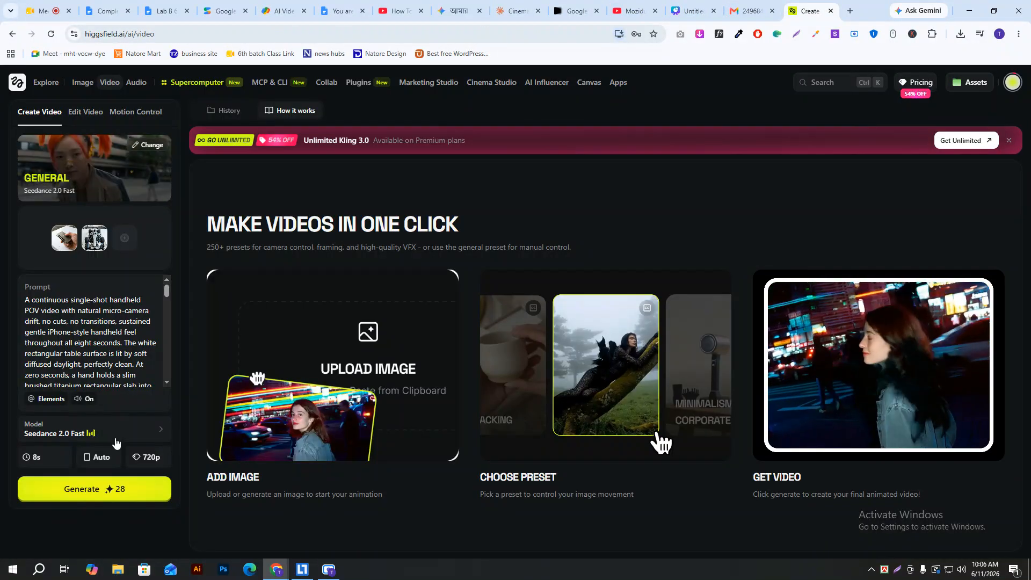
- Set the aspect ratio to 9:16, try to generate the video and look through the upgrade plan offer before dismissing it
click(98, 457)
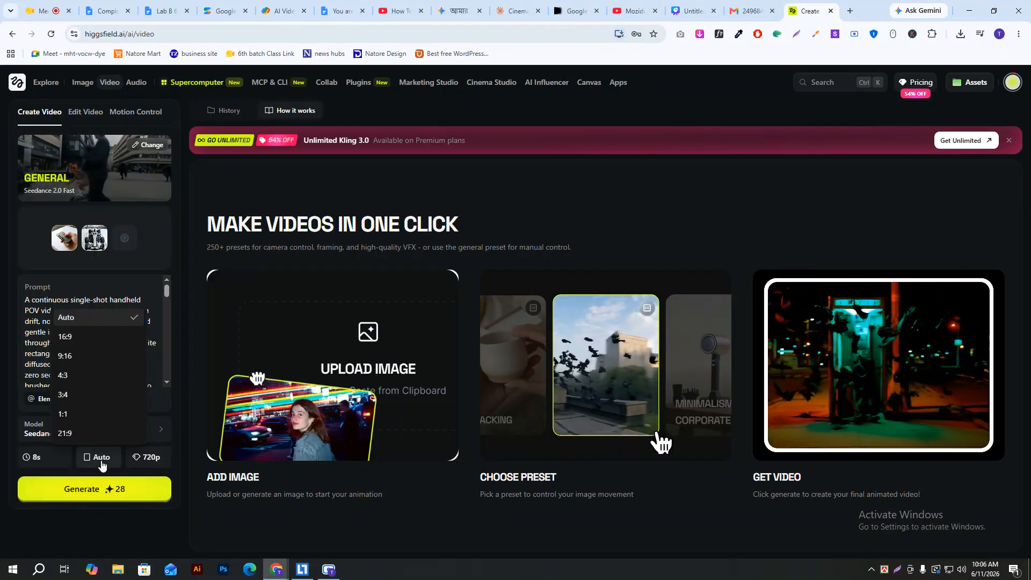
click(86, 354)
click(106, 493)
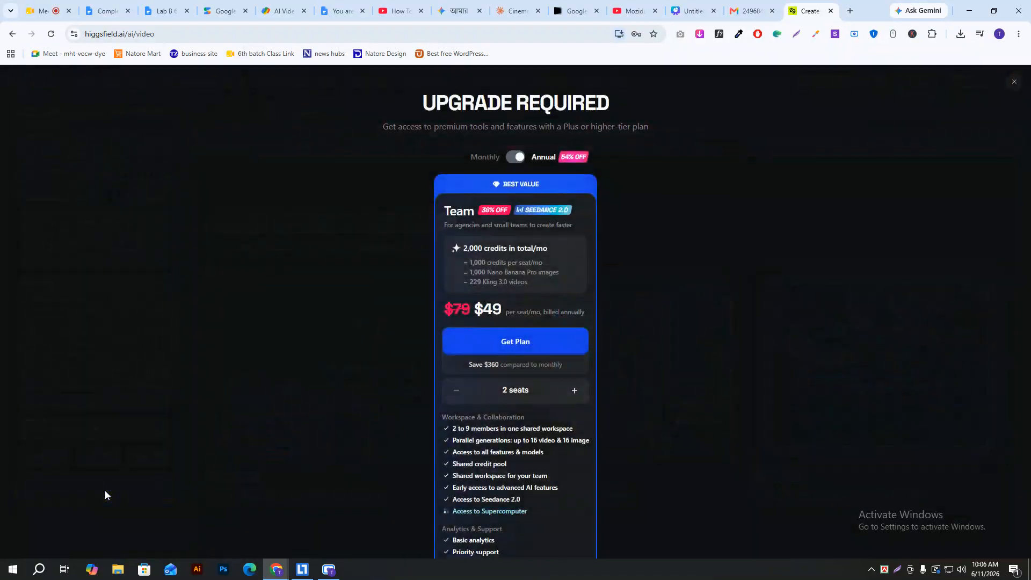
scroll(488, 305, down, 5)
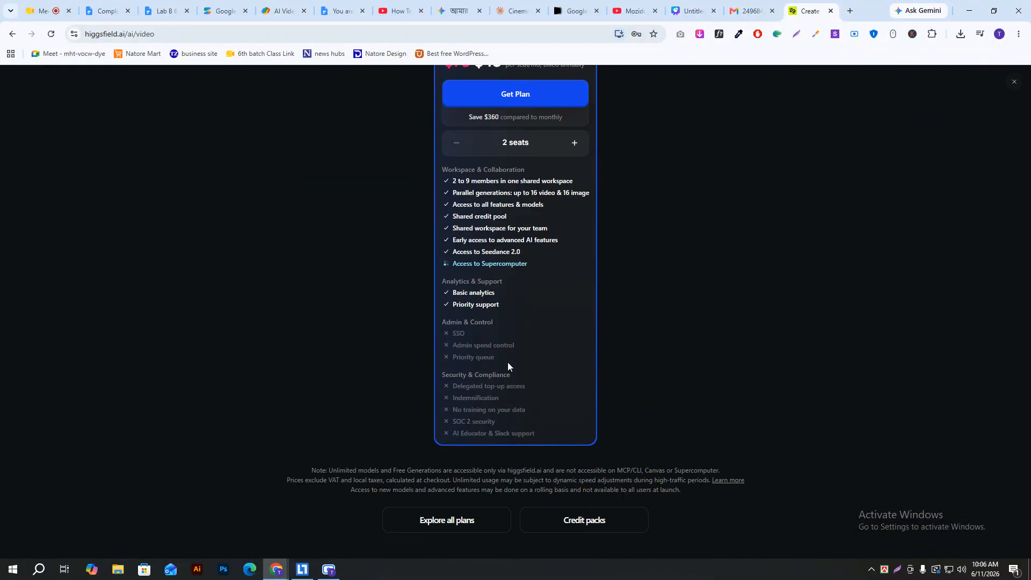
scroll(452, 524, up, 1)
scroll(460, 532, down, 1)
scroll(775, 388, up, 5)
click(1014, 83)
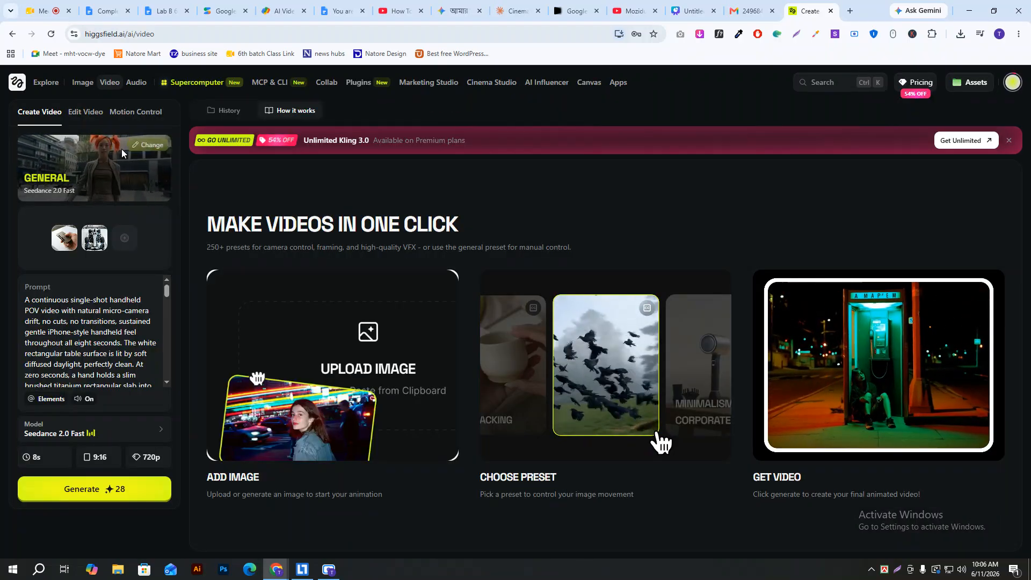
- Change the video preset to Earth Zoom Out from the Higgsfield DoP collection
click(142, 147)
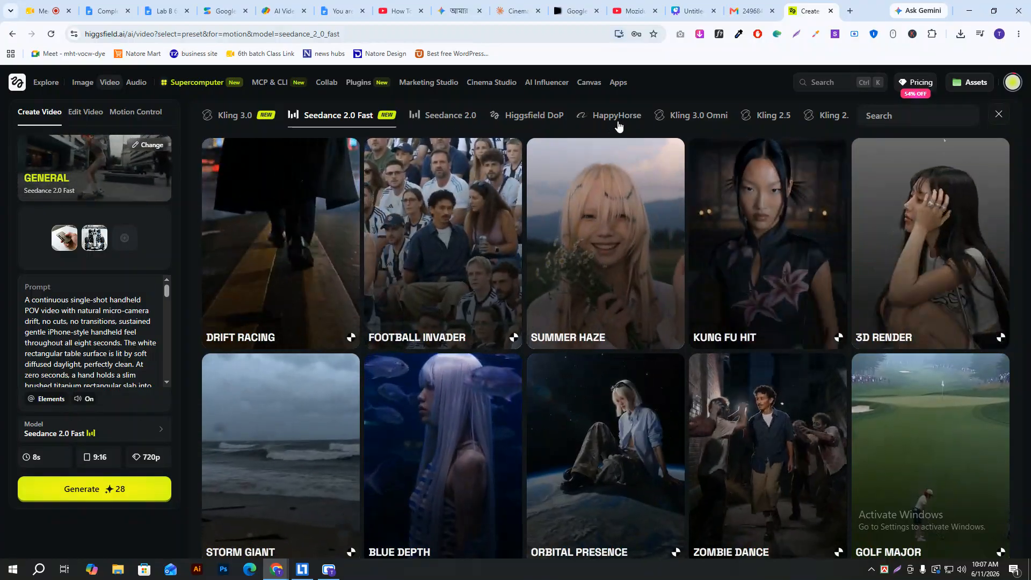
click(514, 115)
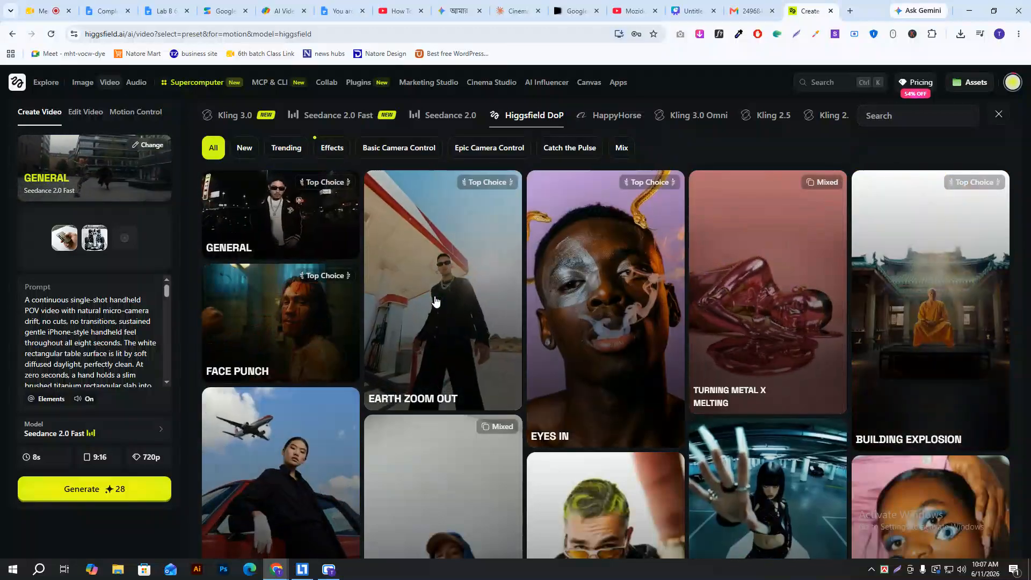
click(421, 292)
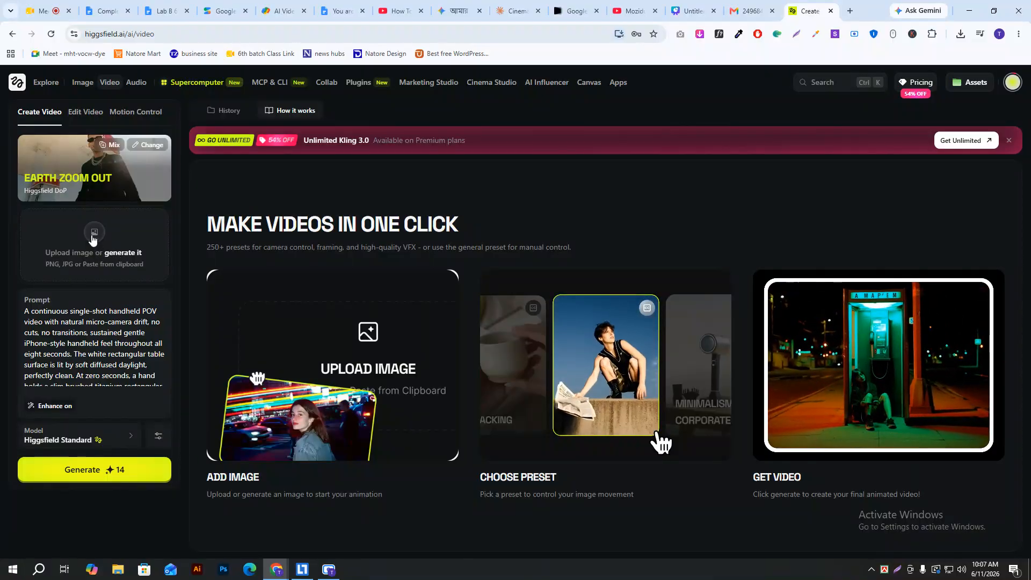
- Check the advanced duration, seed and steps settings, and change the model to Kling 3.0 Motion Control
click(158, 437)
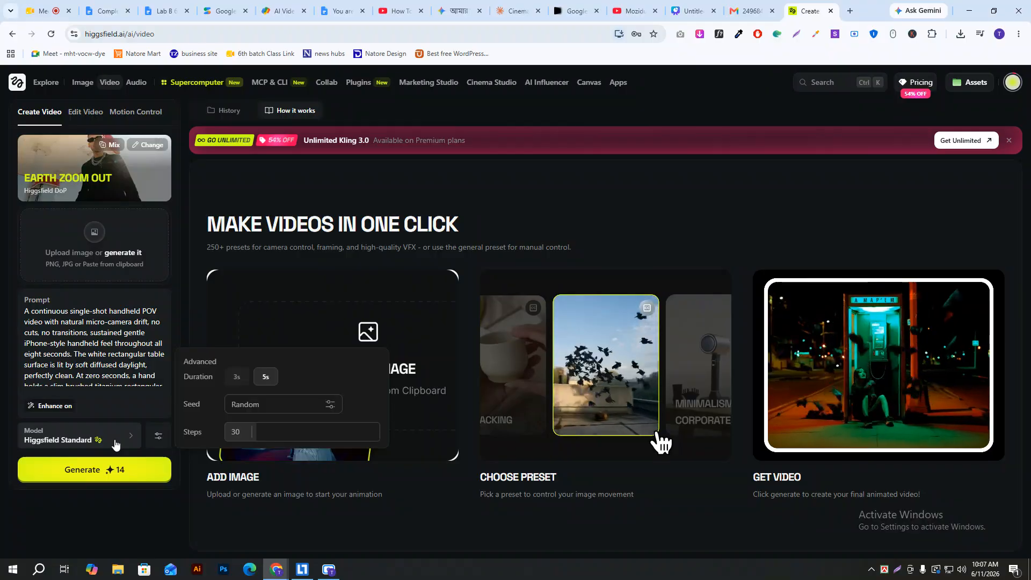
click(116, 446)
click(156, 439)
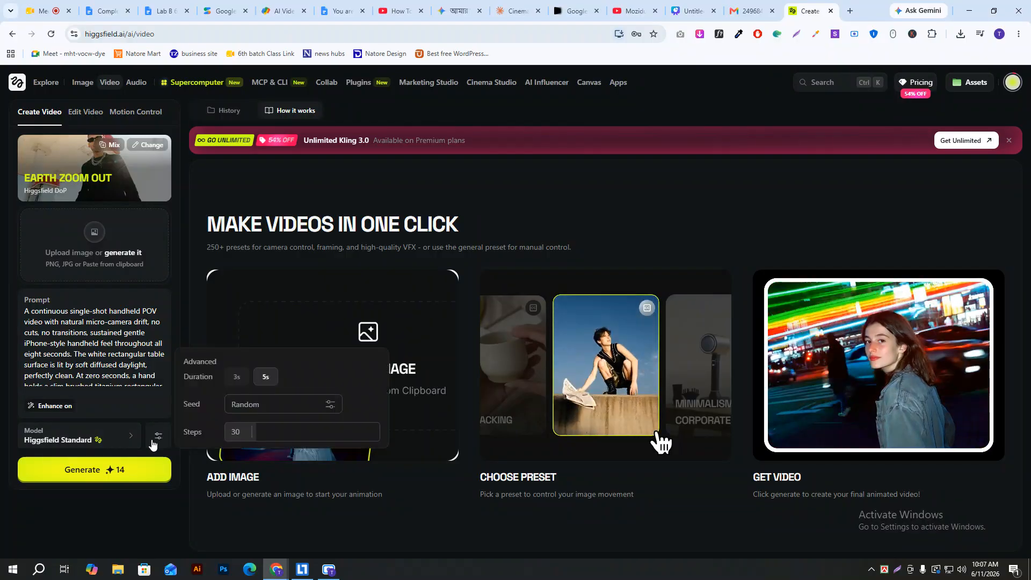
click(108, 451)
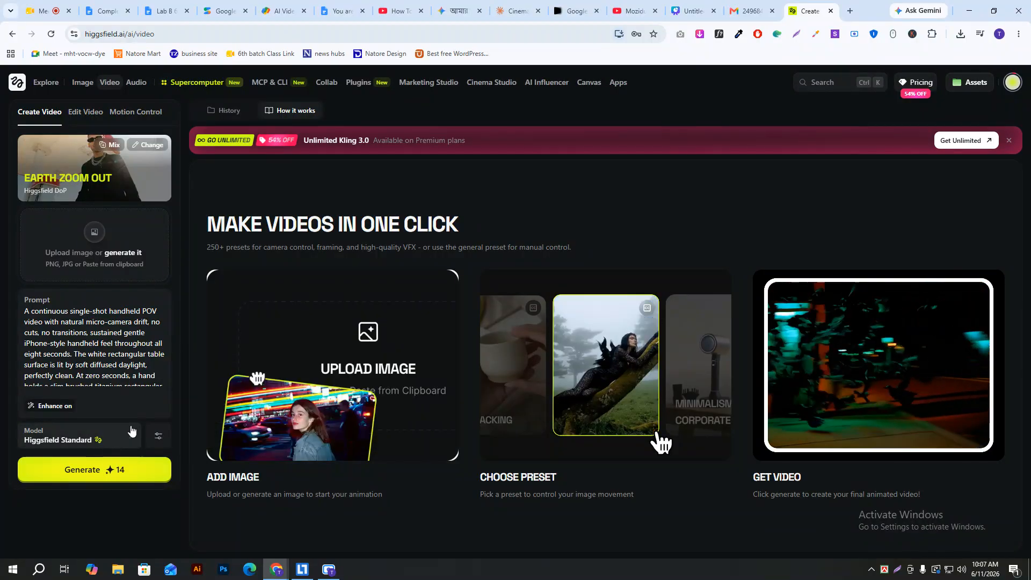
click(117, 440)
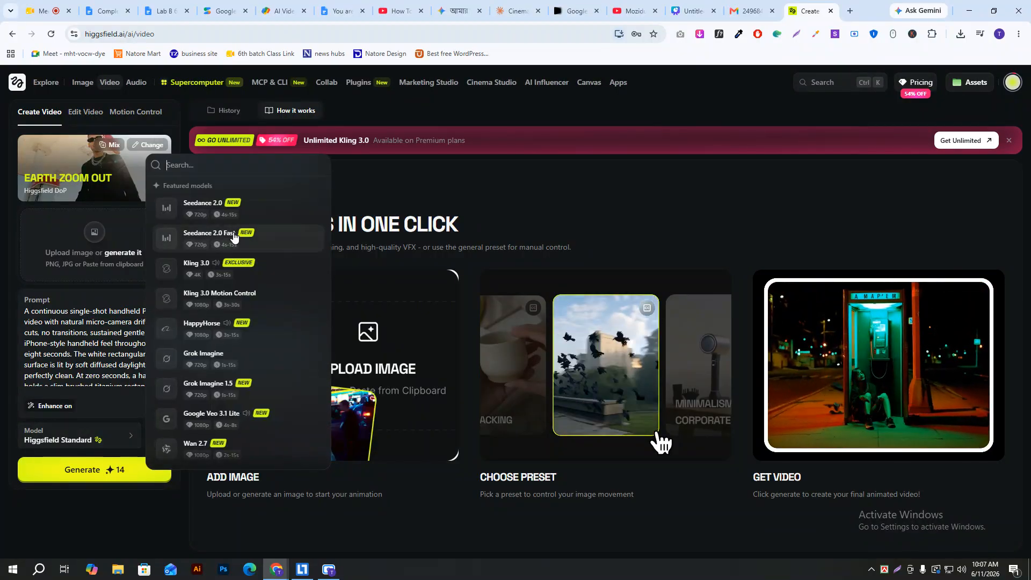
click(262, 302)
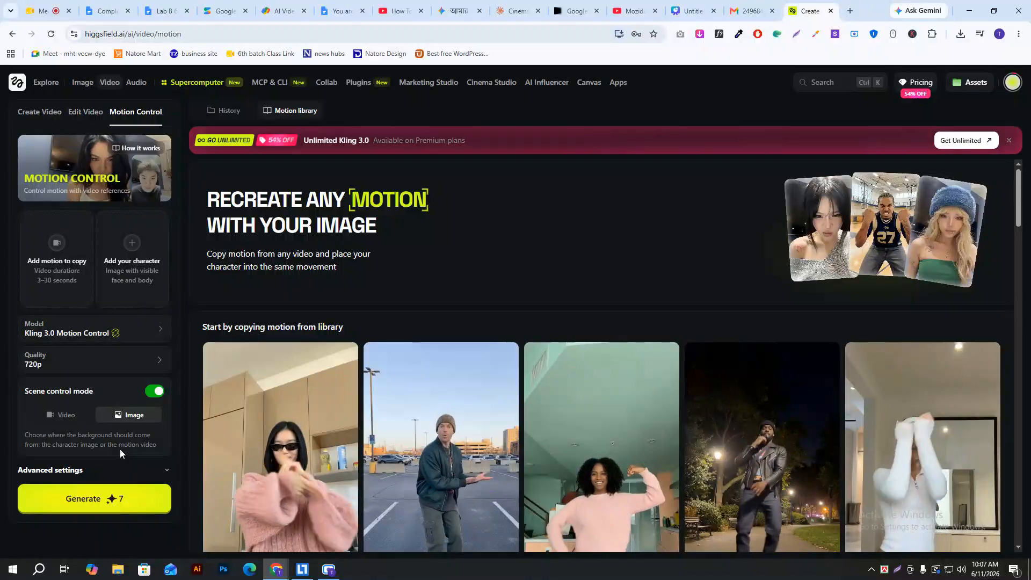
- Switch to Canva, view both generated videos, and preview the hand-held device video on the page before deleting it
click(686, 5)
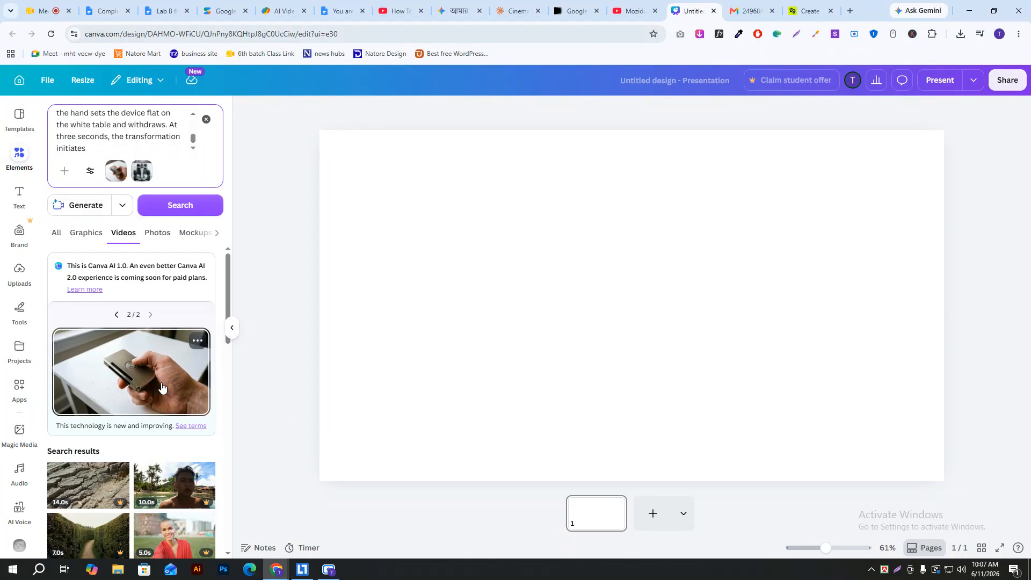
click(115, 316)
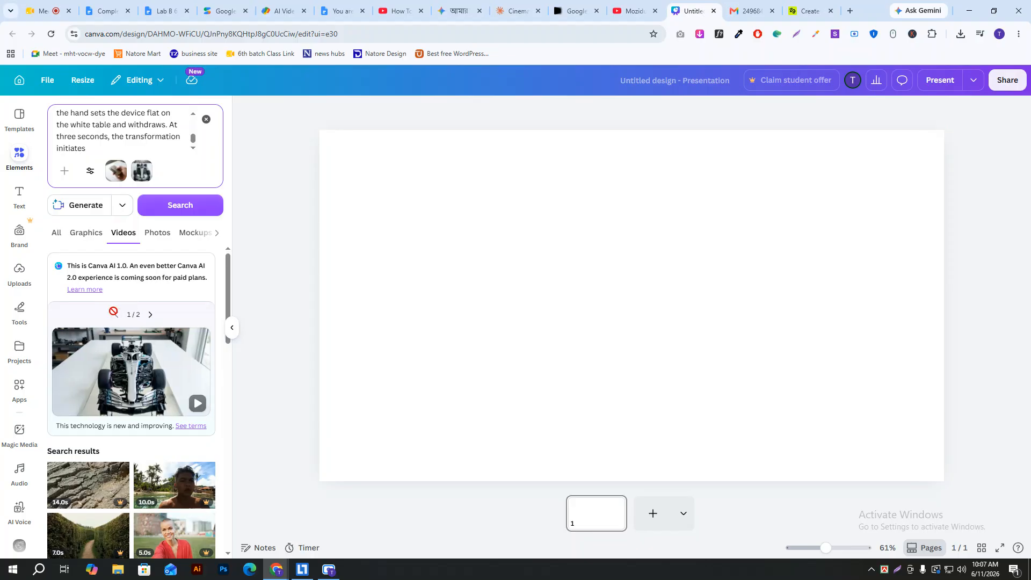
click(151, 315)
click(152, 353)
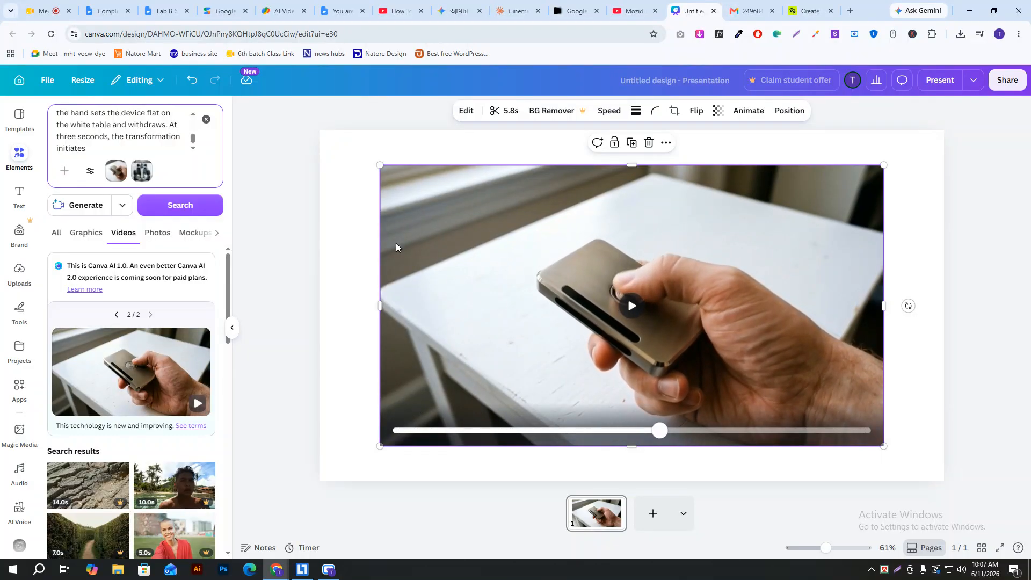
click(649, 143)
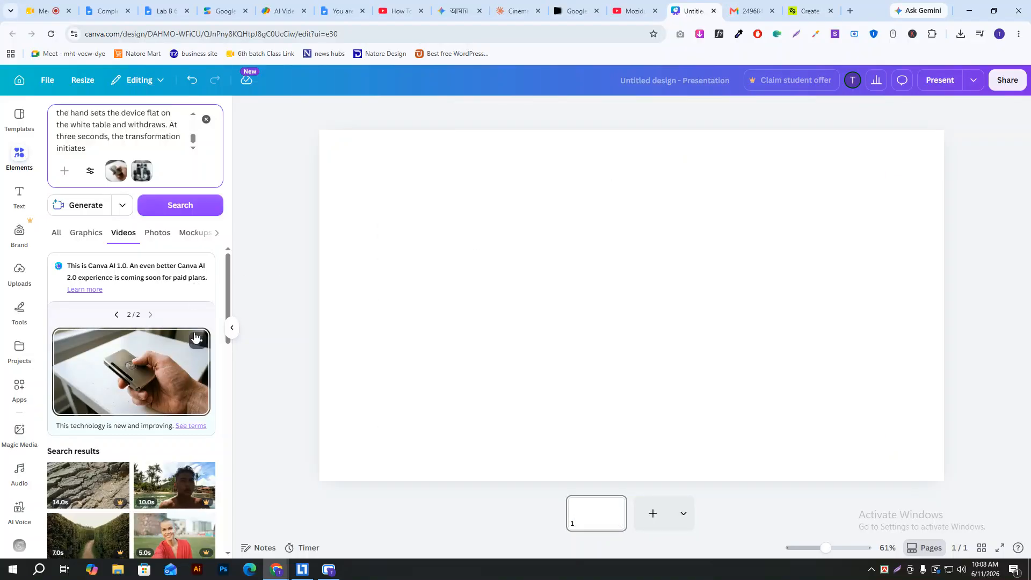
- Open the additional options for the generated hand-held device video
click(196, 341)
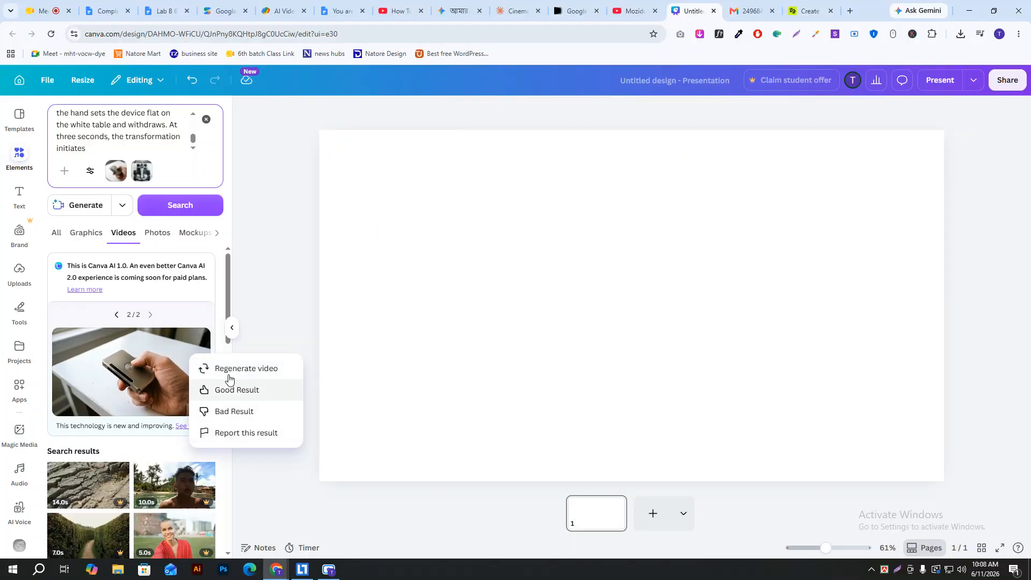